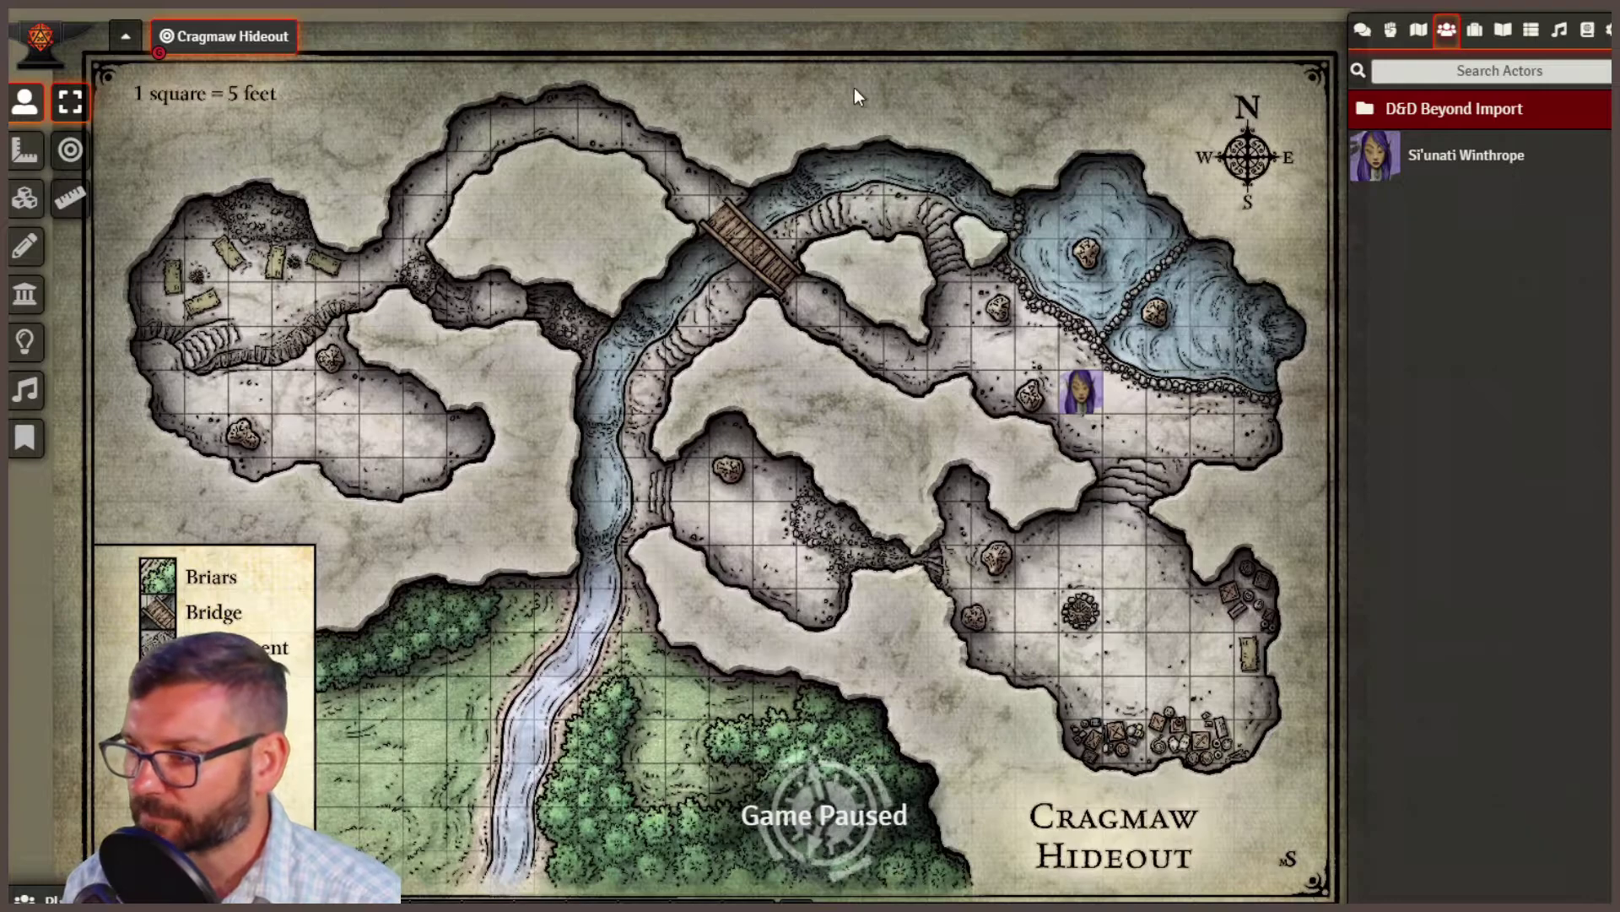
Open module management and enable Sky's Alternate 5th Edition Dungeons & Dragons Sheet and Better NPC Sheet 5e.
click(1607, 34)
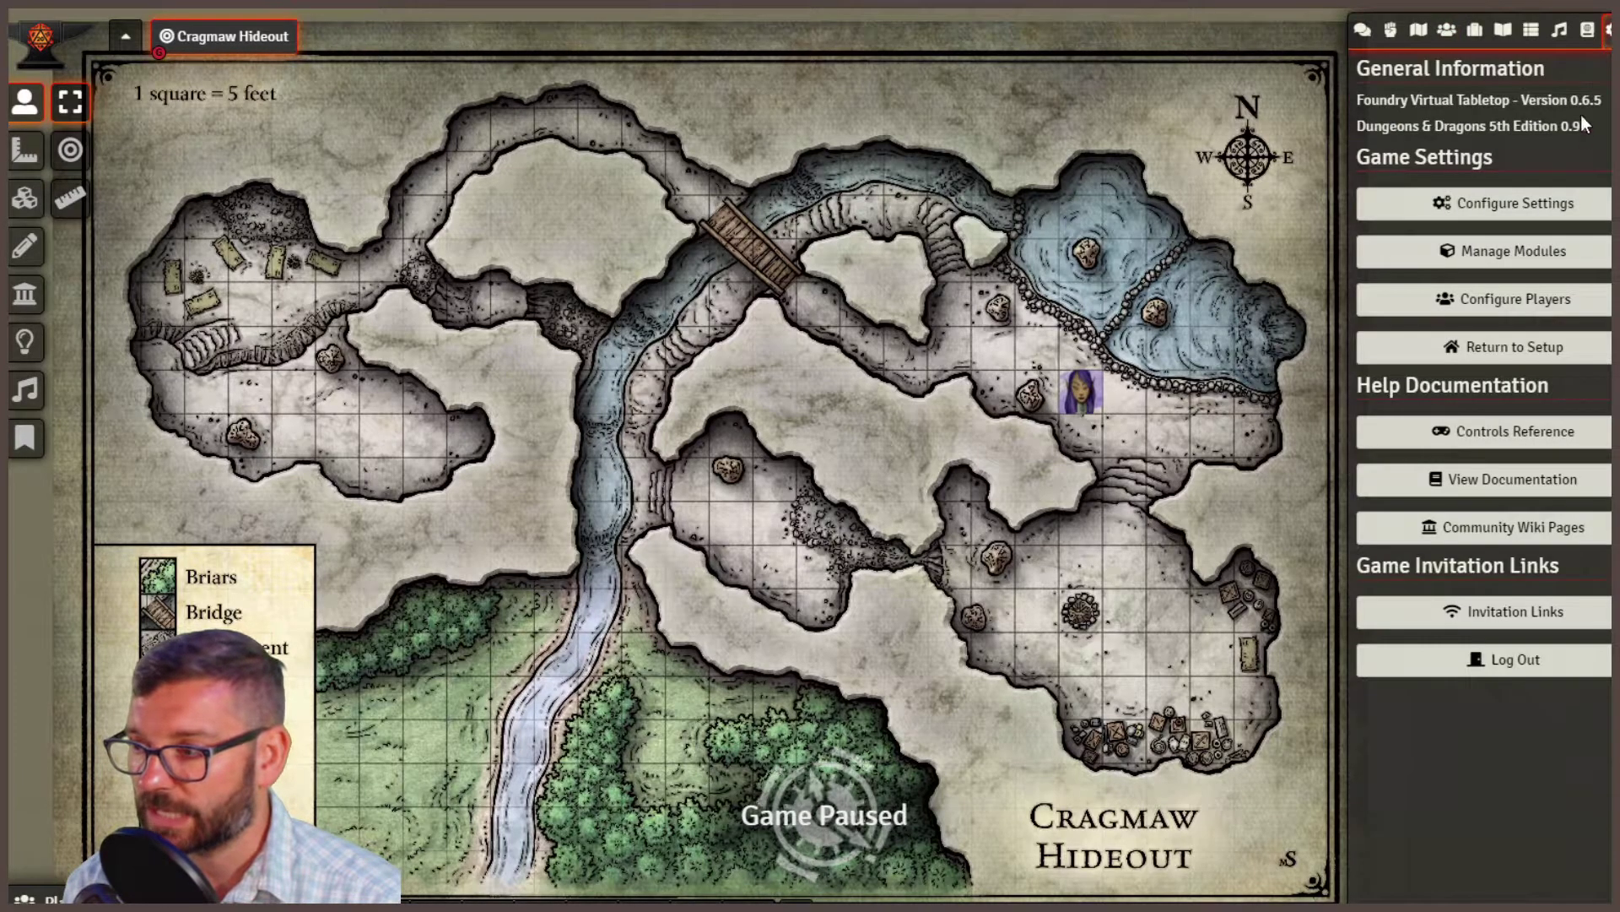
click(1495, 255)
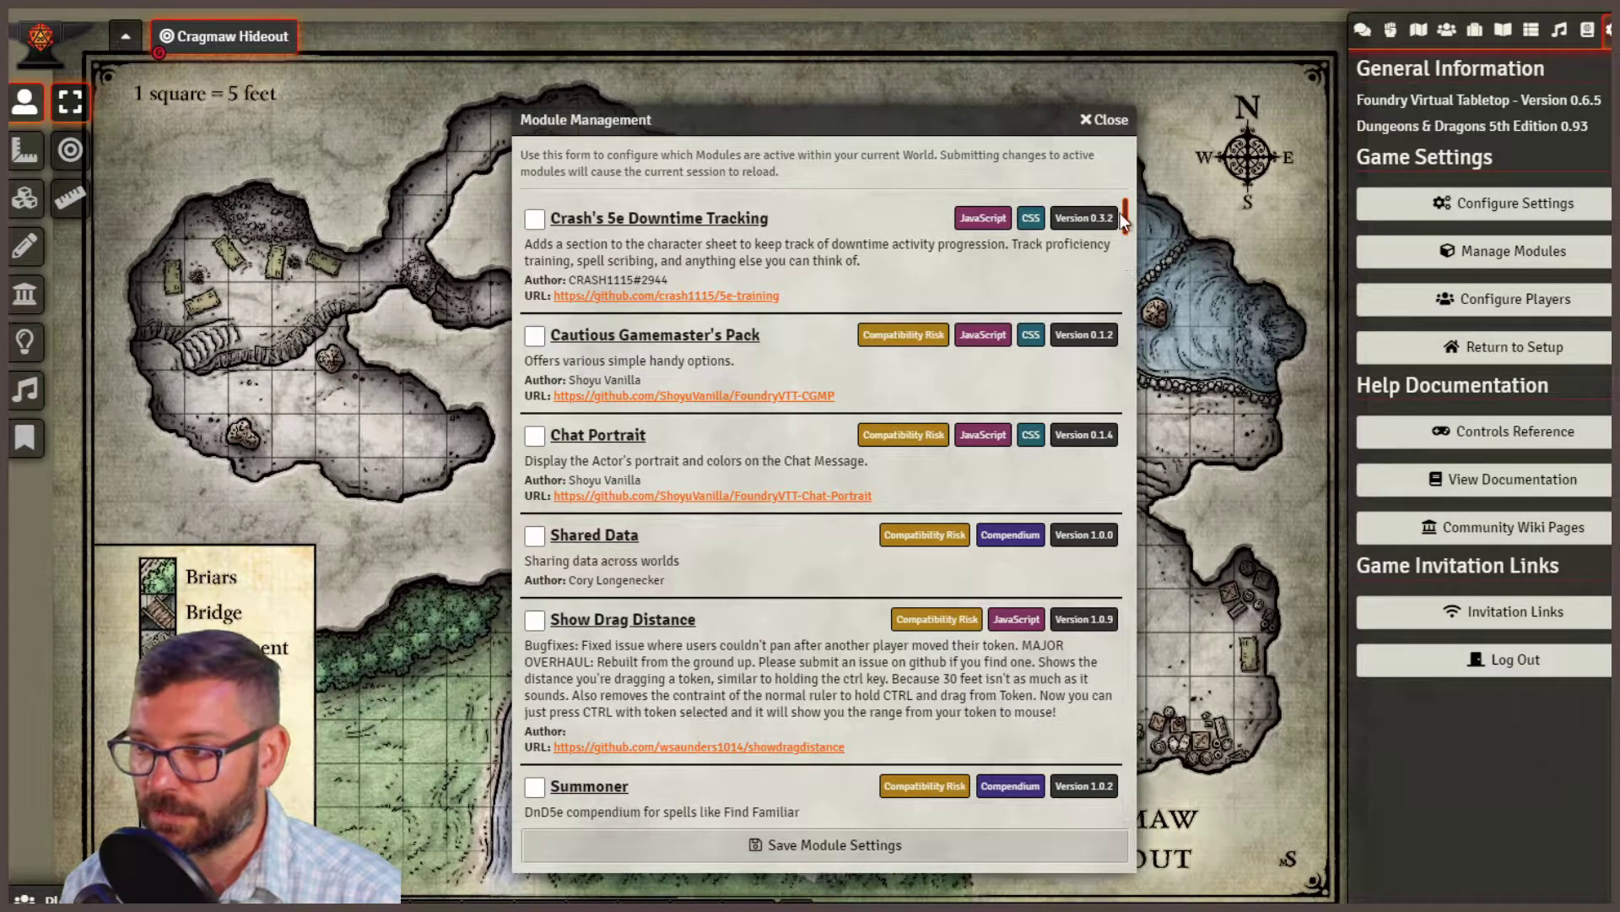
scroll(833, 397, down, 6)
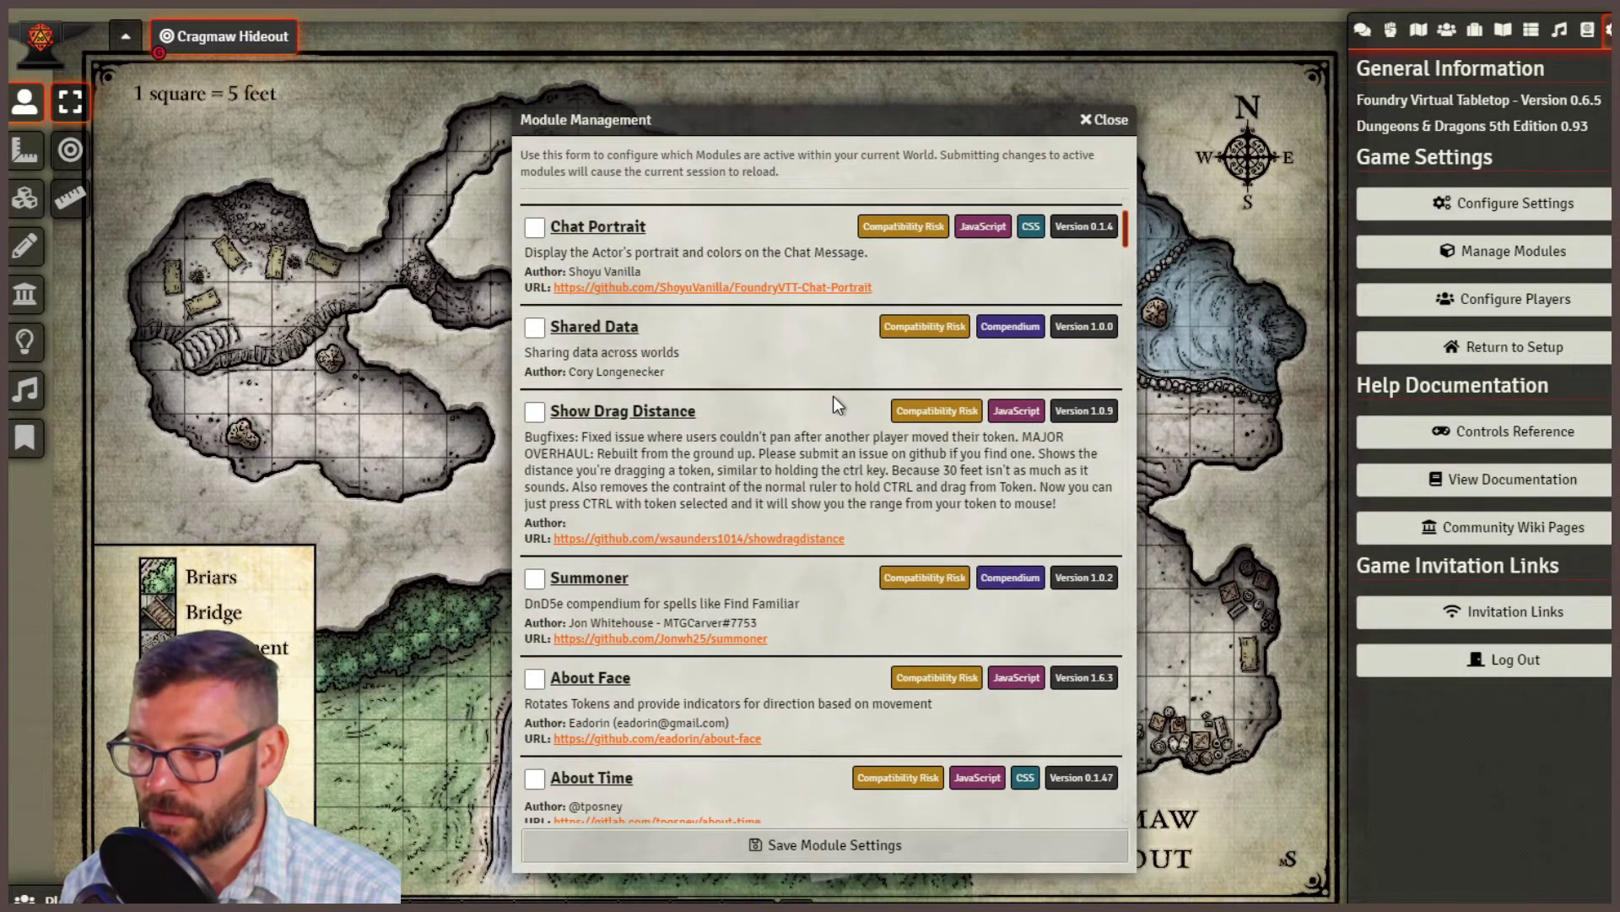
scroll(833, 396, down, 3)
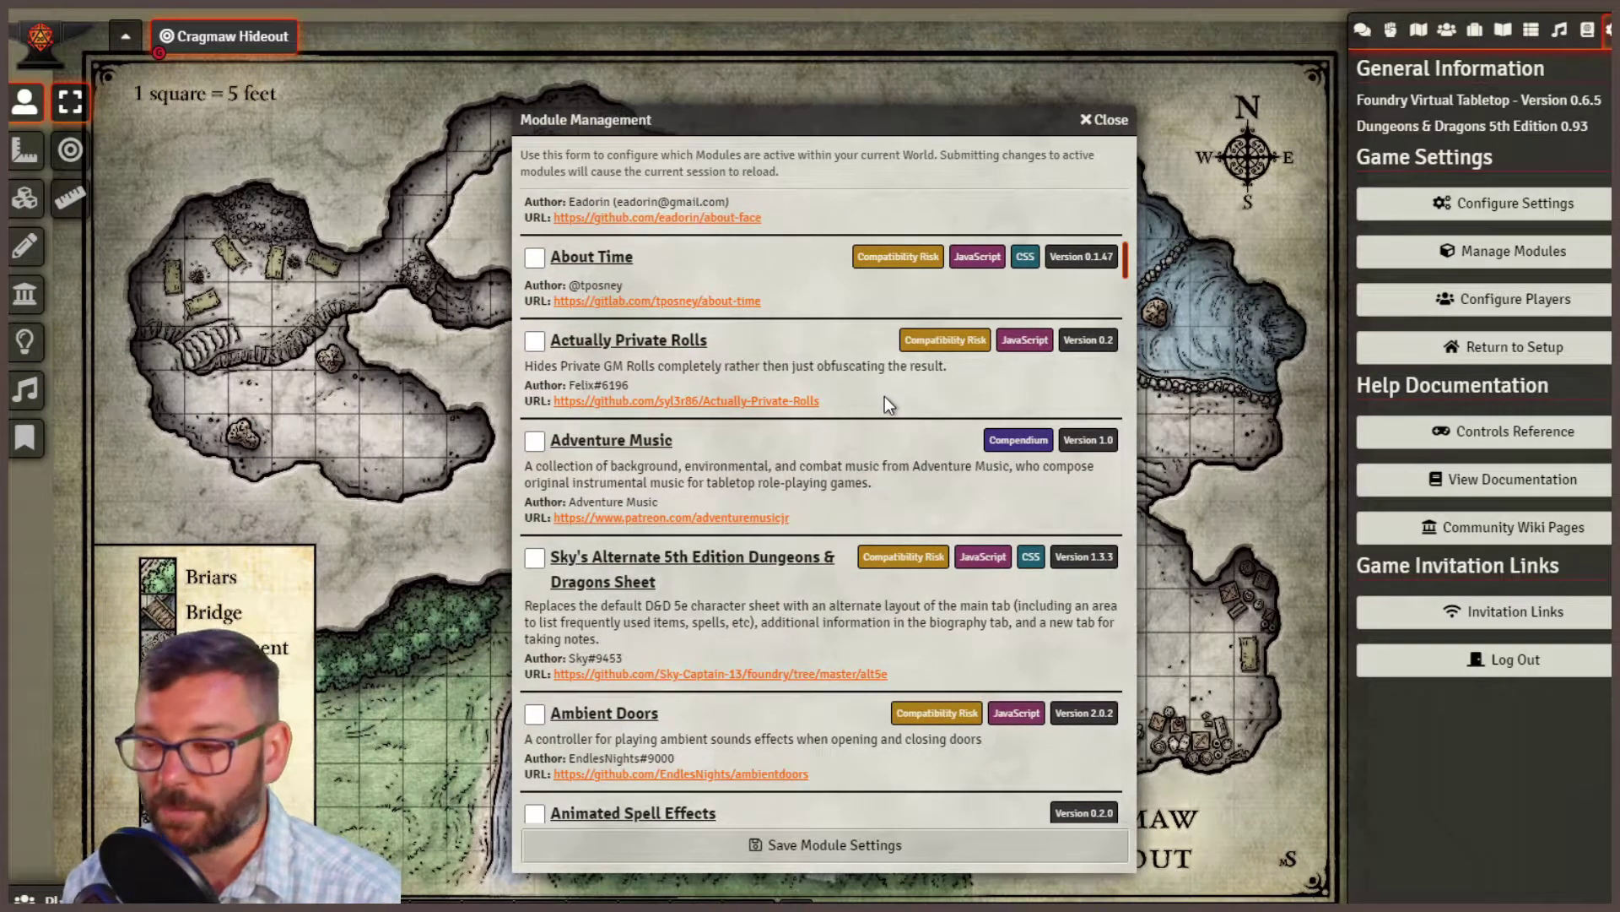
scroll(810, 479, down, 3)
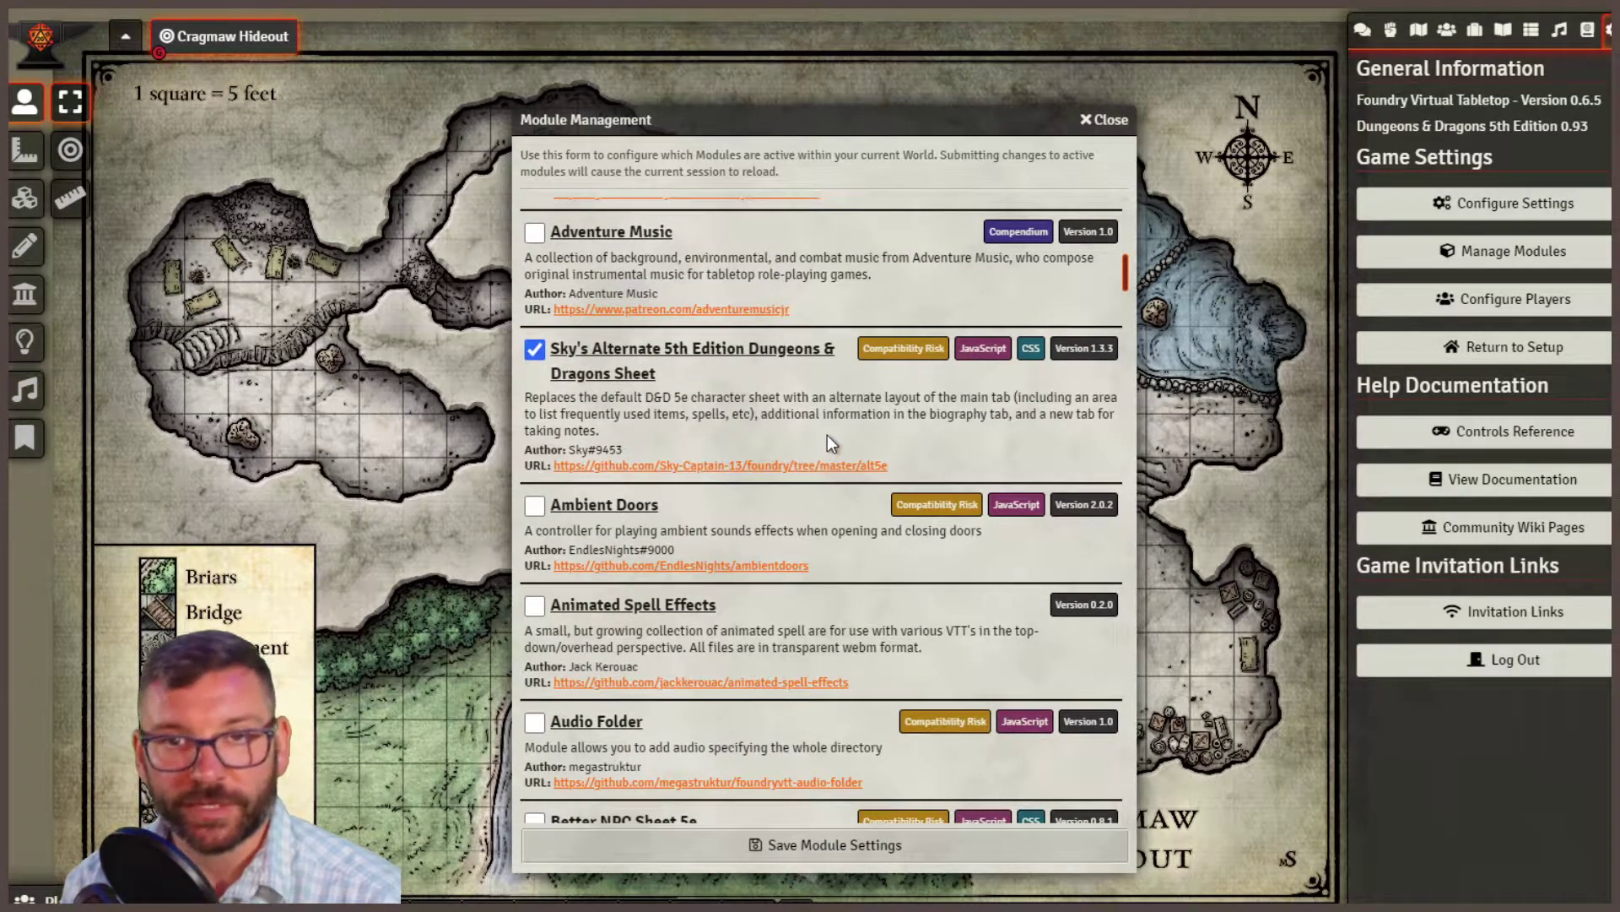
scroll(838, 426, down, 2)
scroll(838, 423, down, 5)
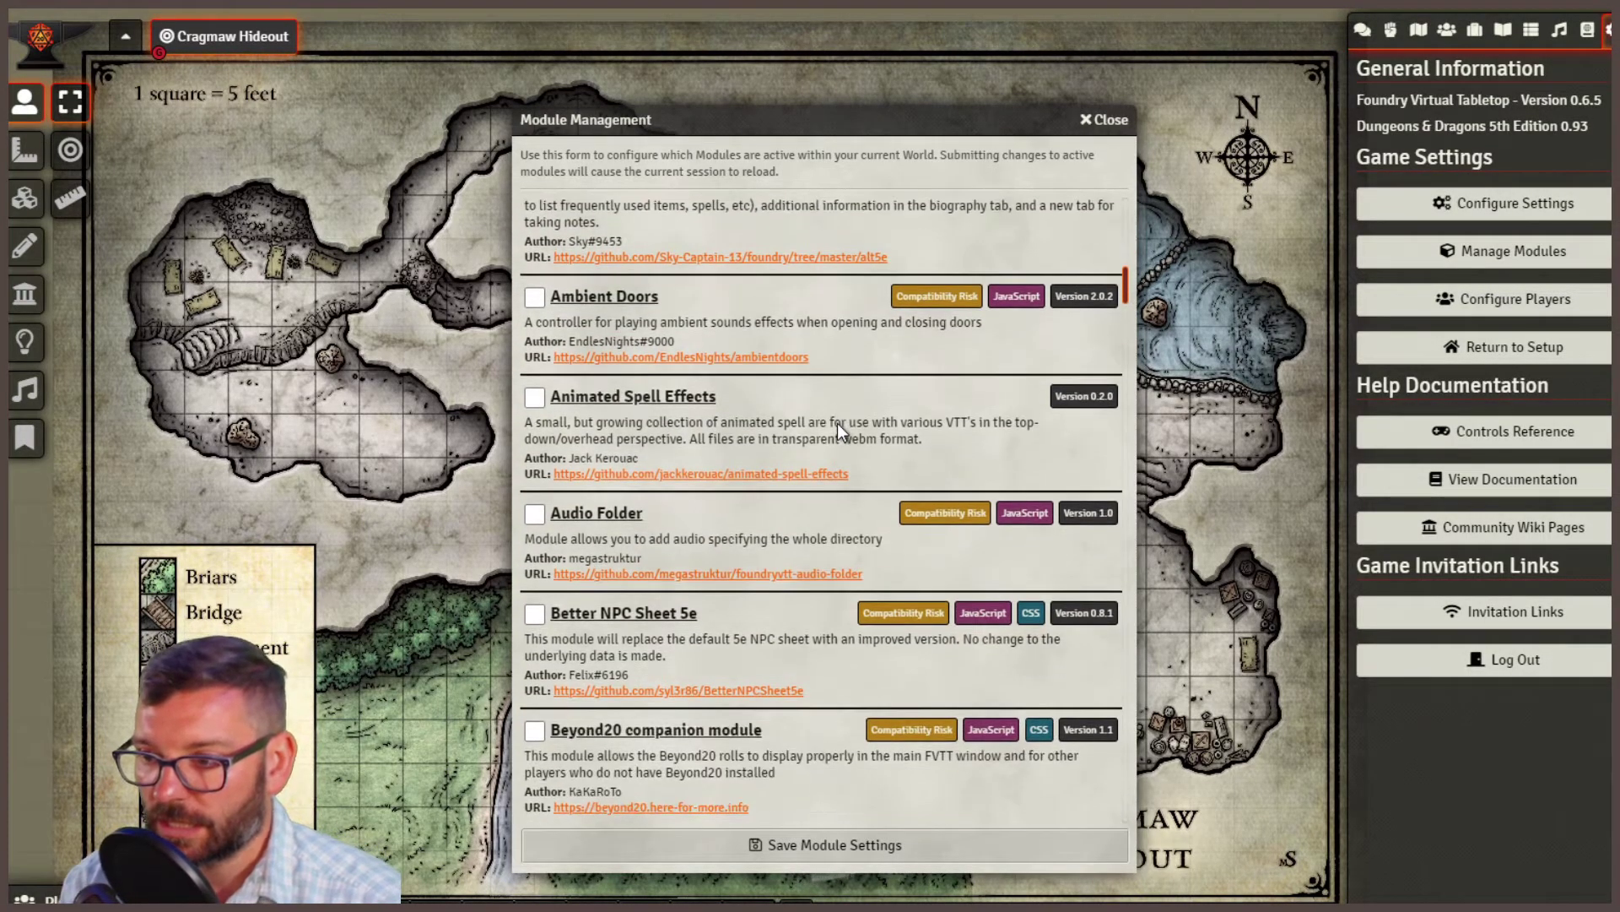
click(535, 302)
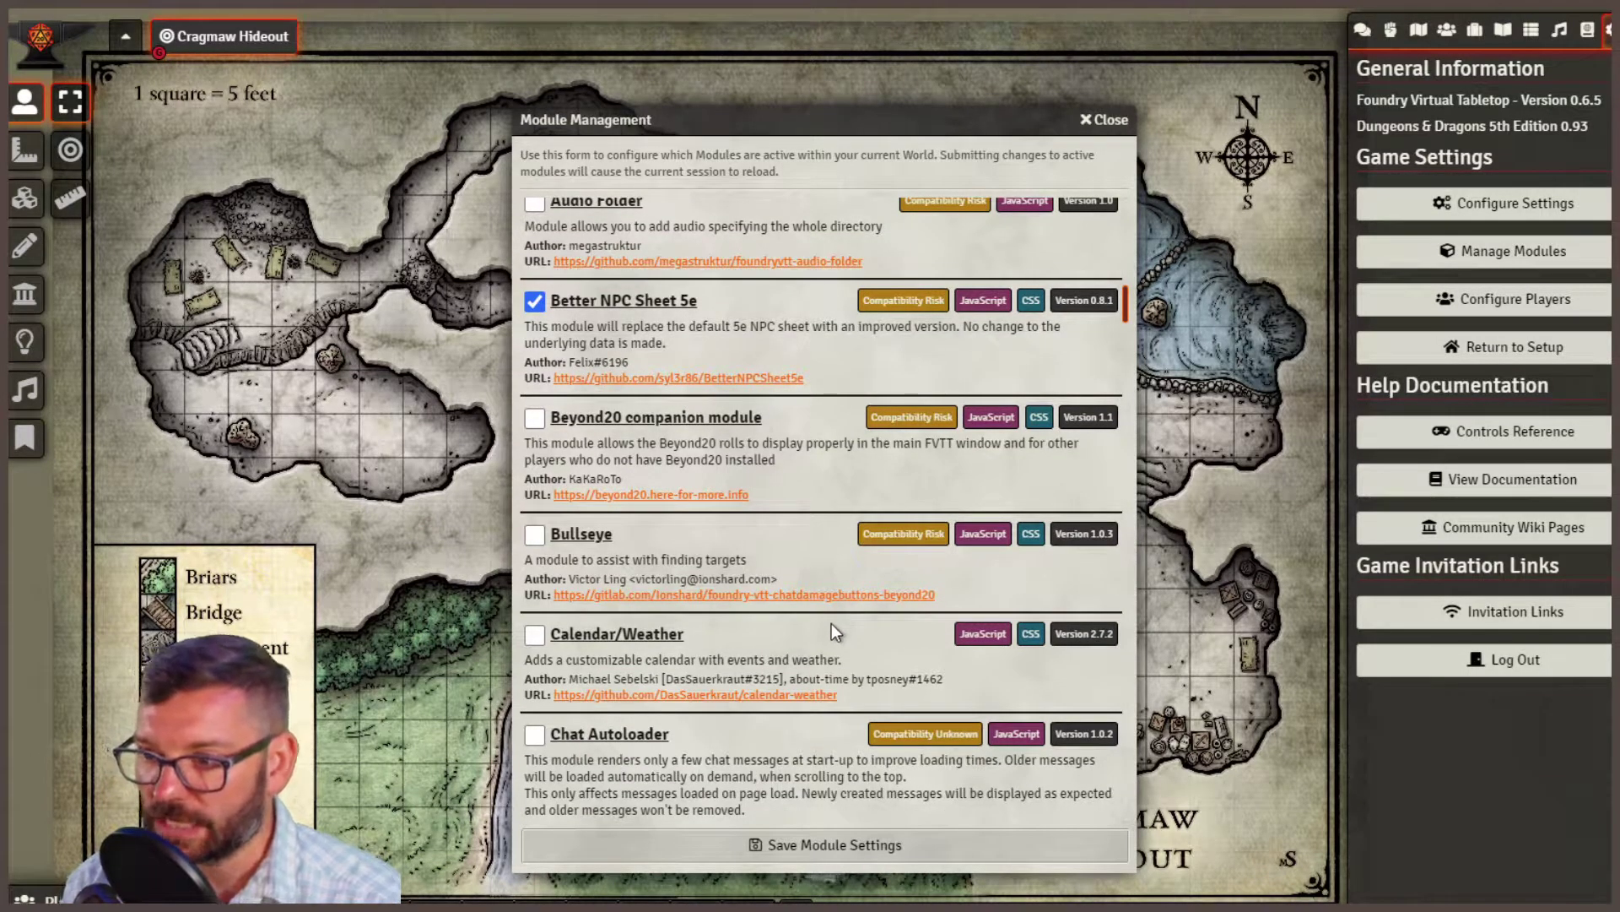
Find the DNDBeyond Character Sheet for 5E module in the list and enable it.
scroll(832, 624, down, 7)
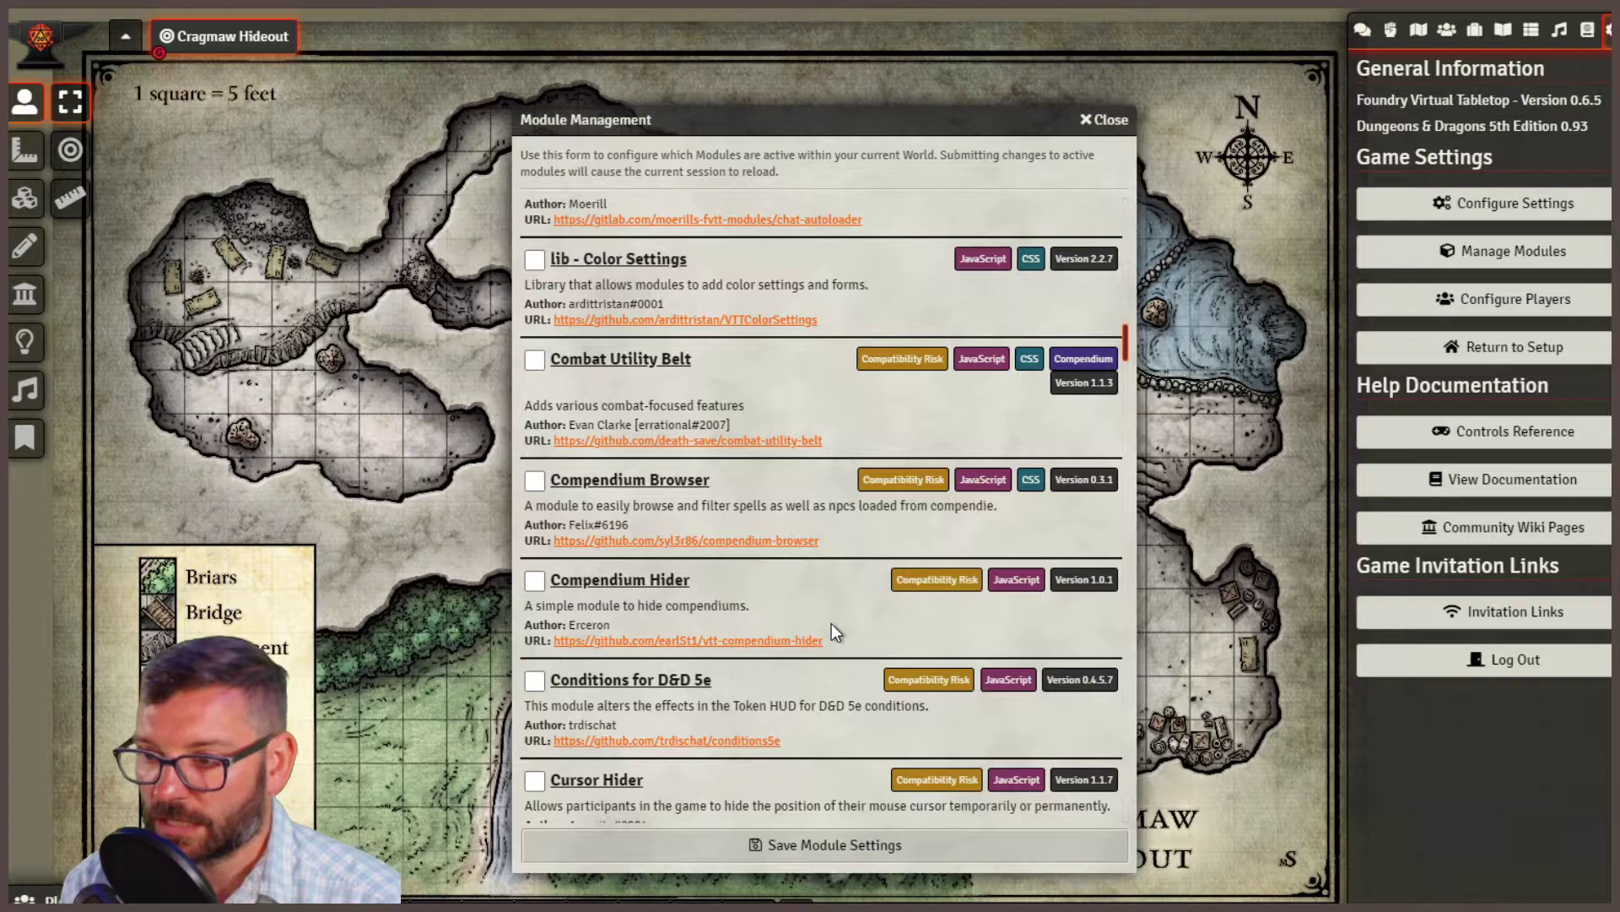
scroll(833, 623, down, 4)
scroll(819, 495, down, 5)
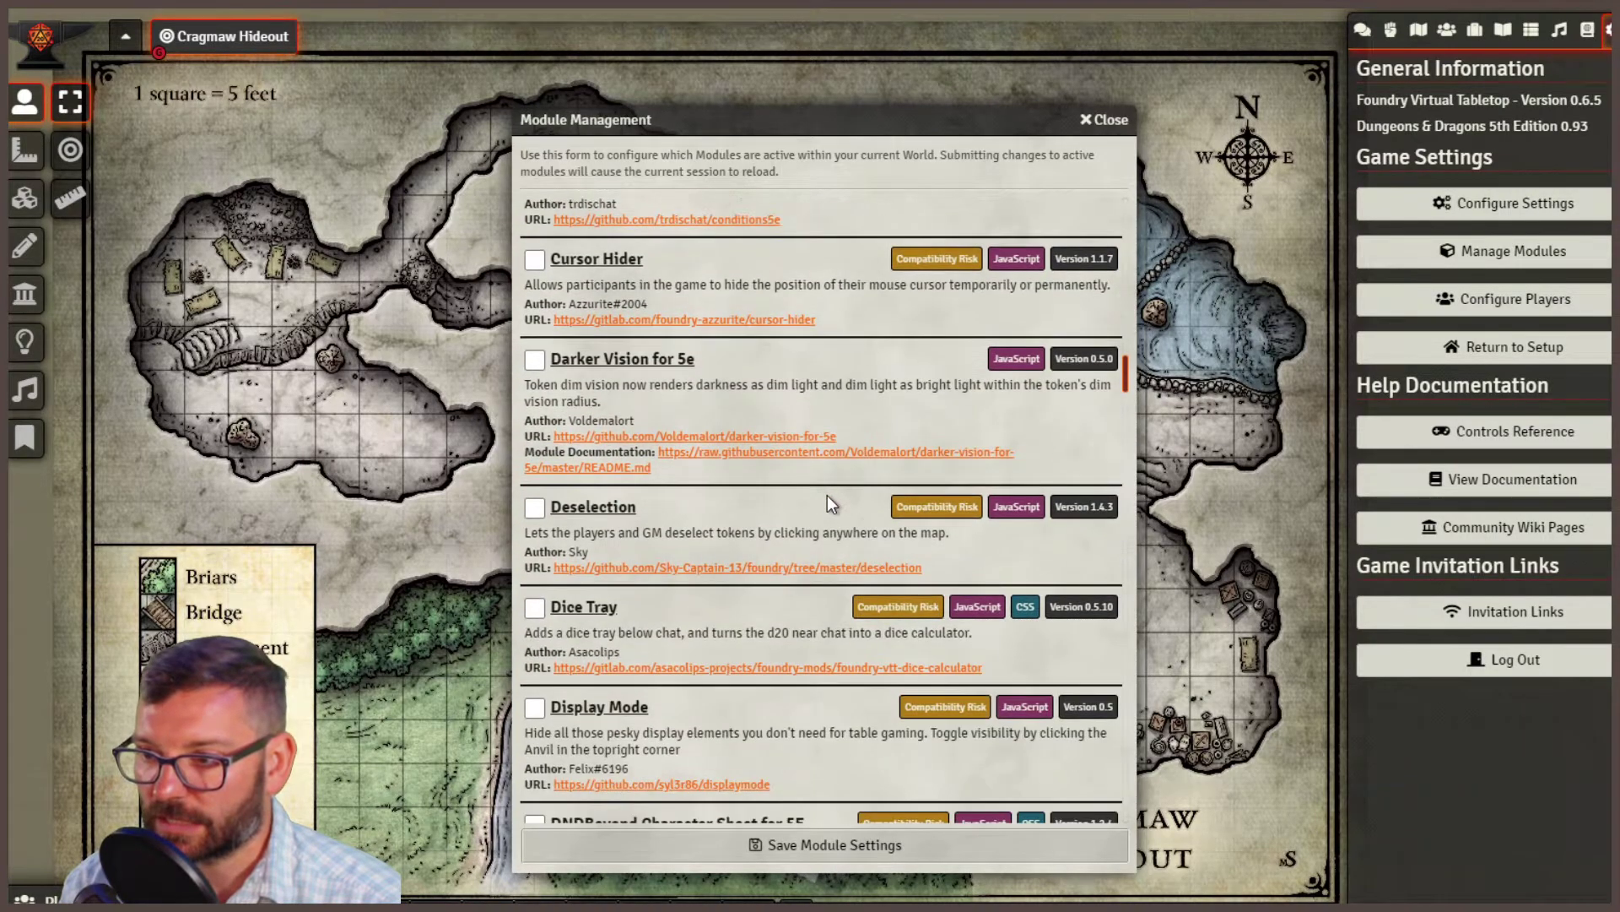
scroll(827, 494, down, 5)
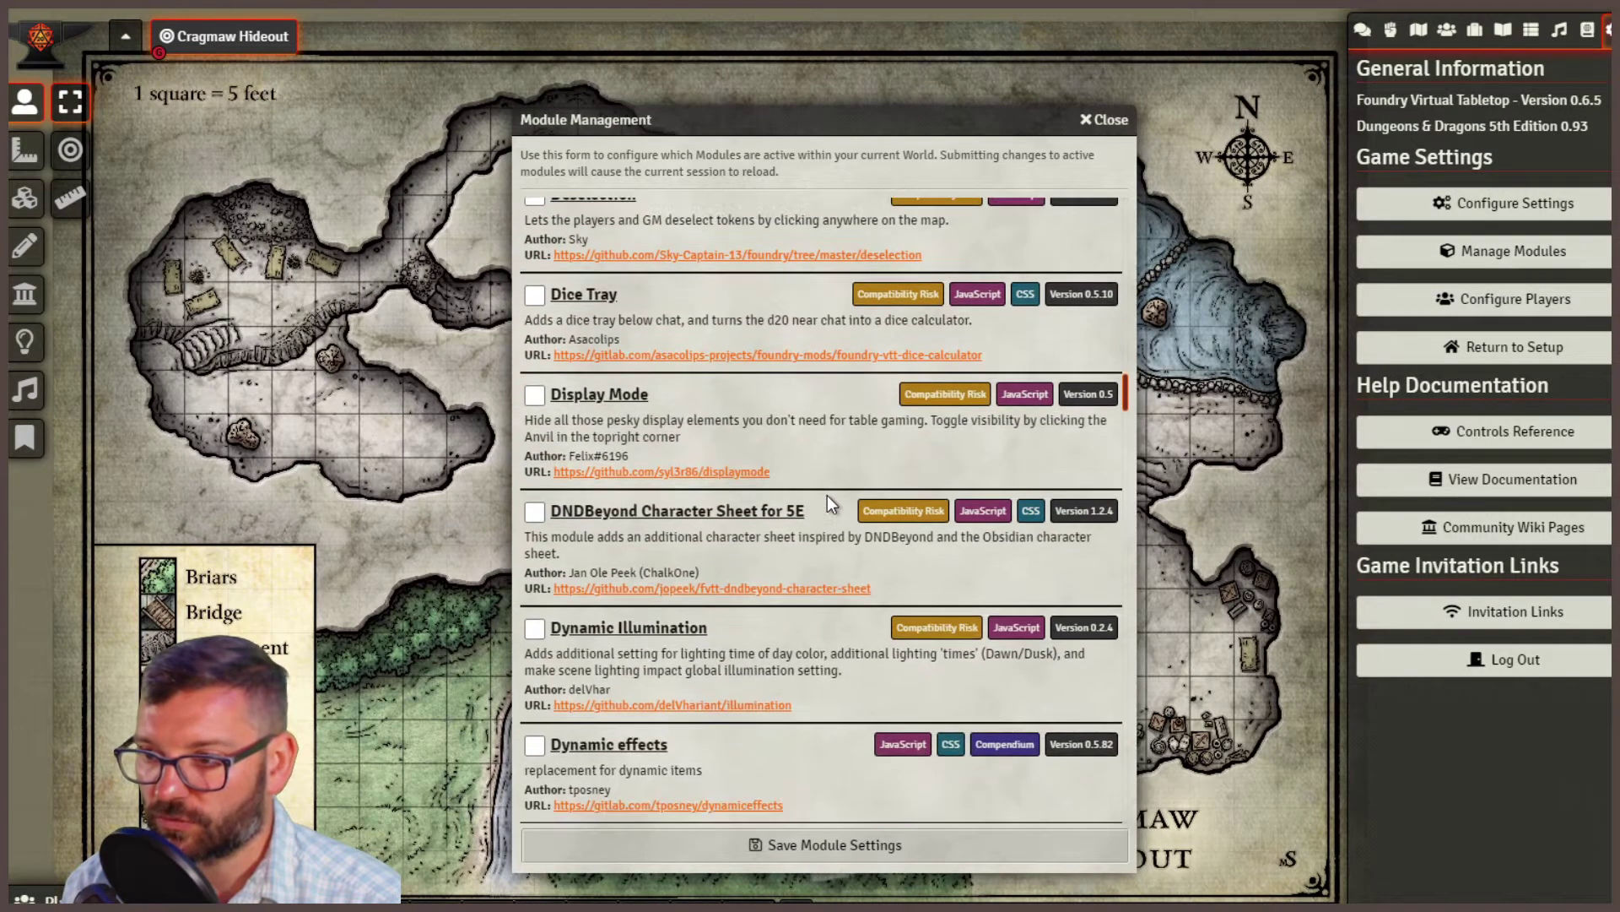
scroll(533, 314, up, 1)
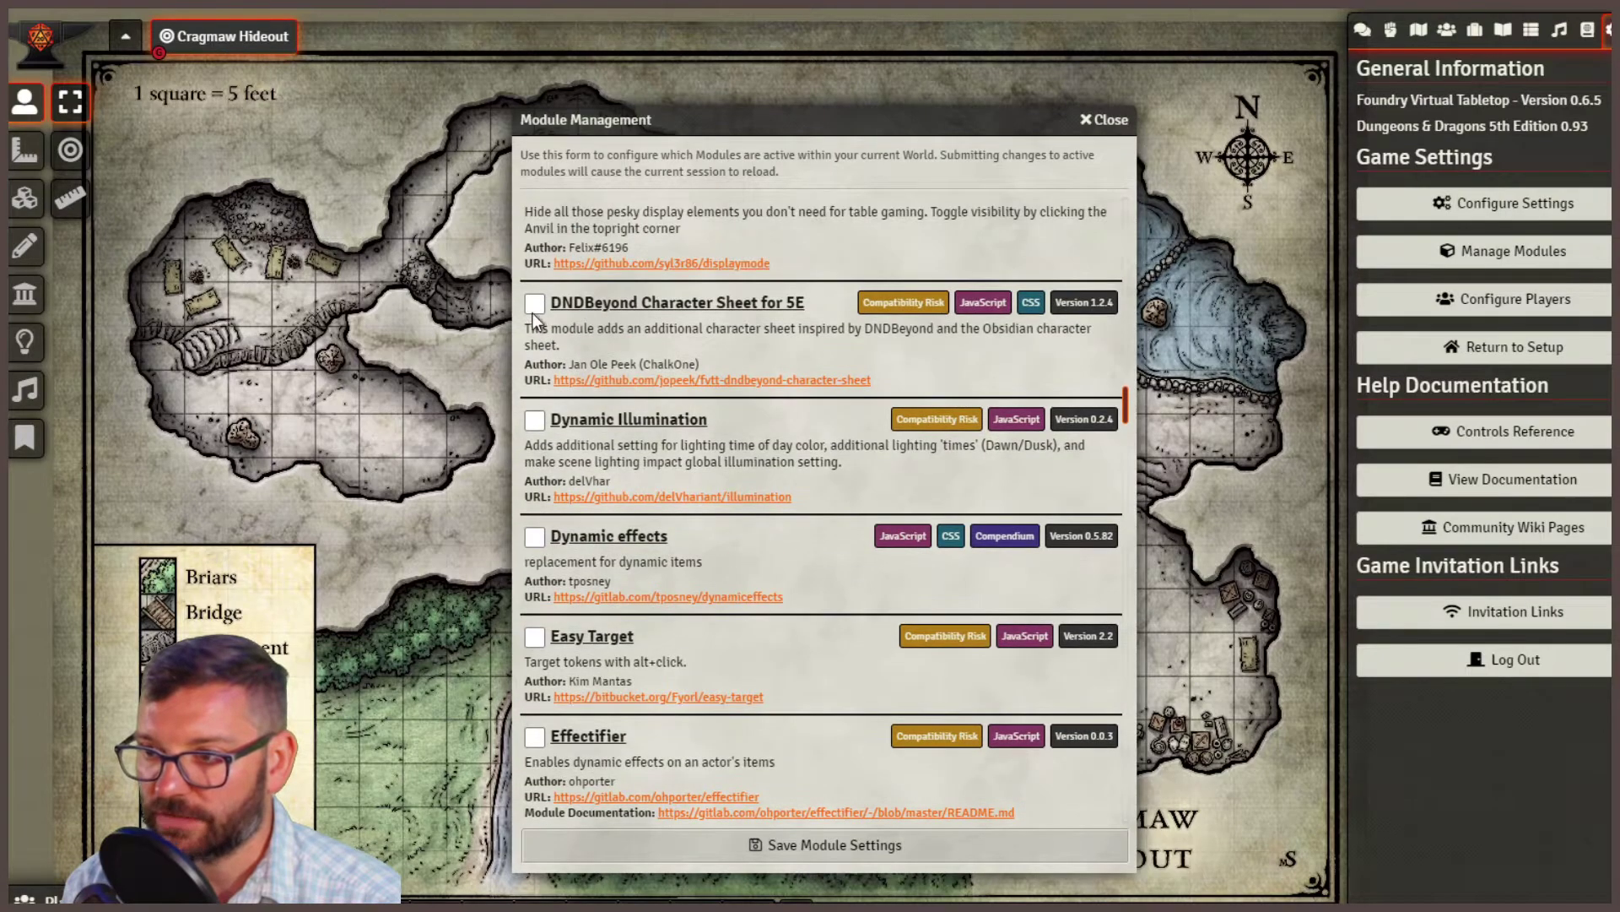
Enable the Loot Sheet NPC 5e module in the module list.
scroll(807, 618, down, 6)
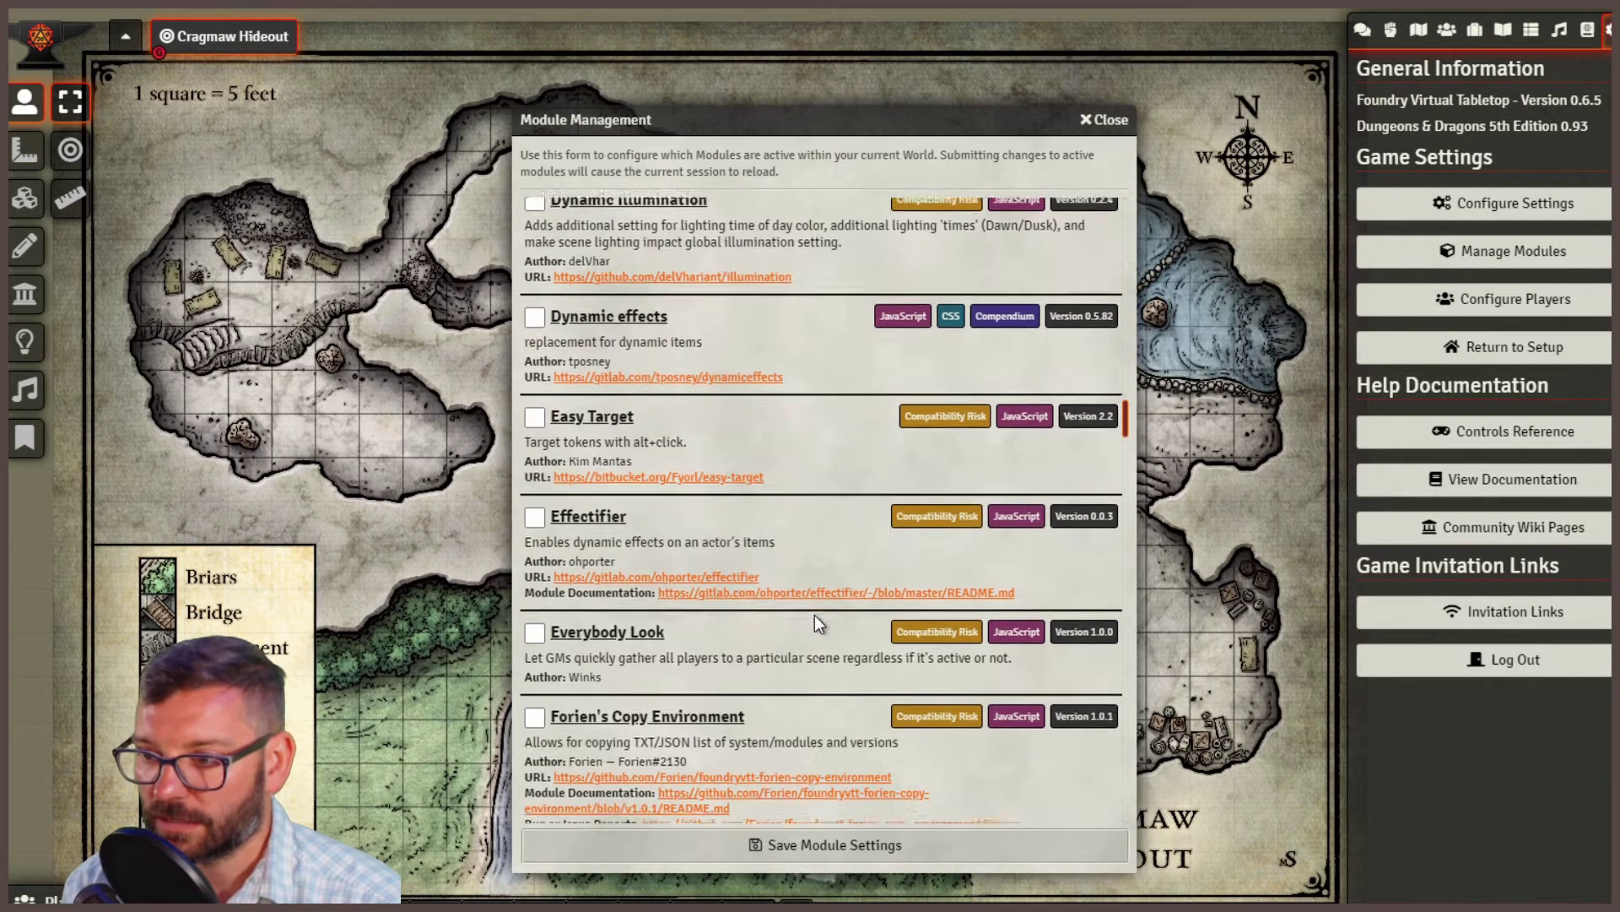
scroll(817, 615, down, 9)
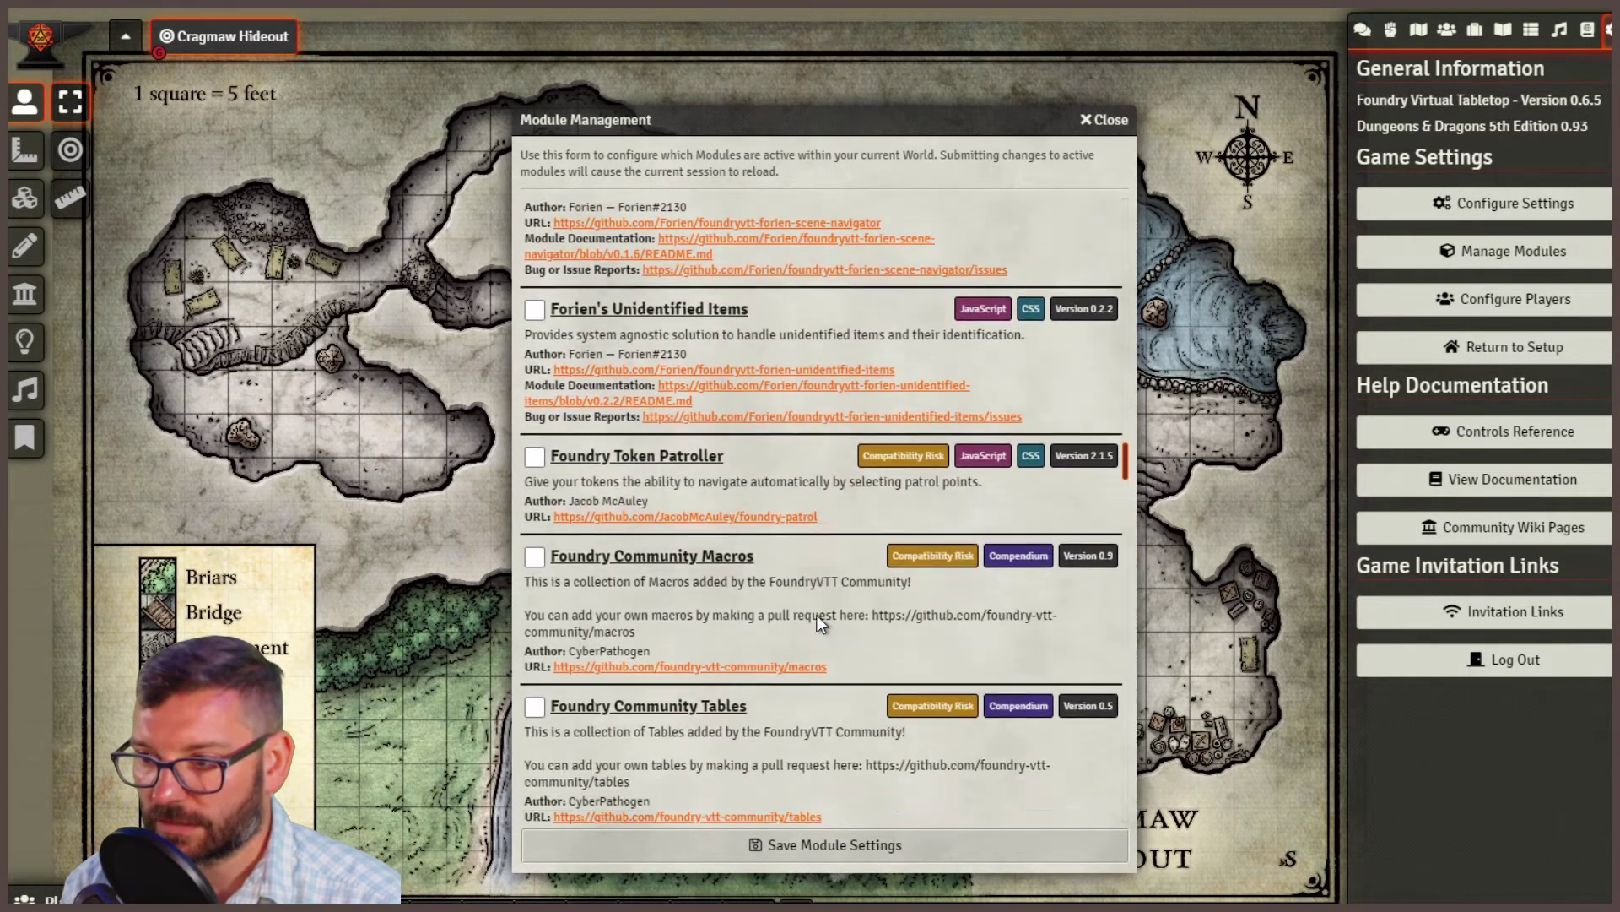
scroll(817, 615, down, 9)
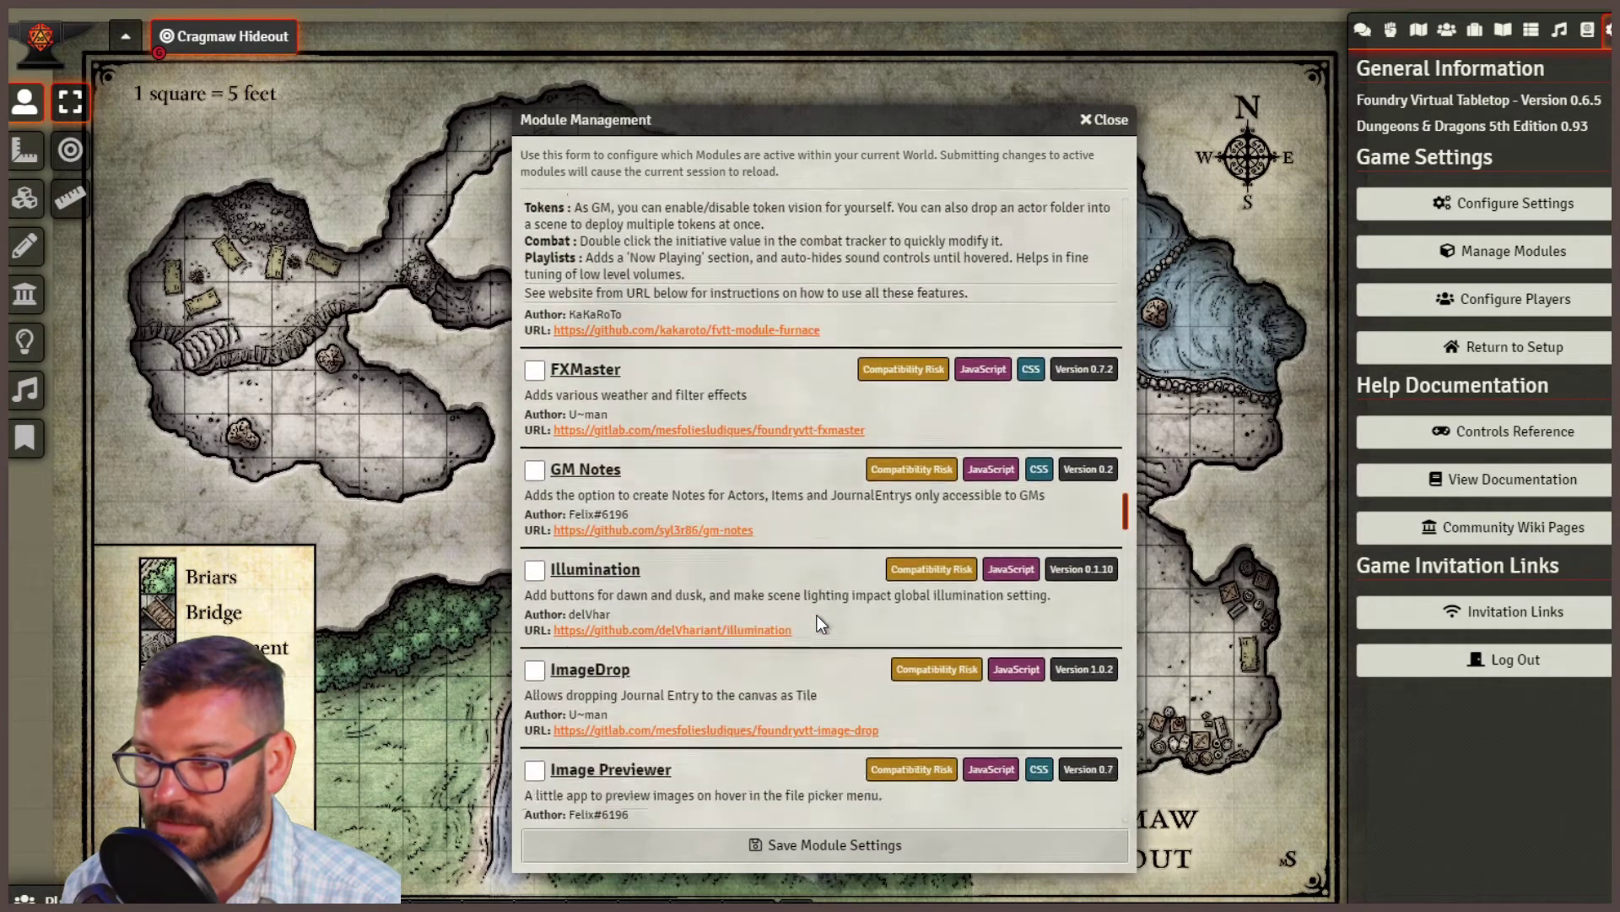
scroll(817, 614, down, 5)
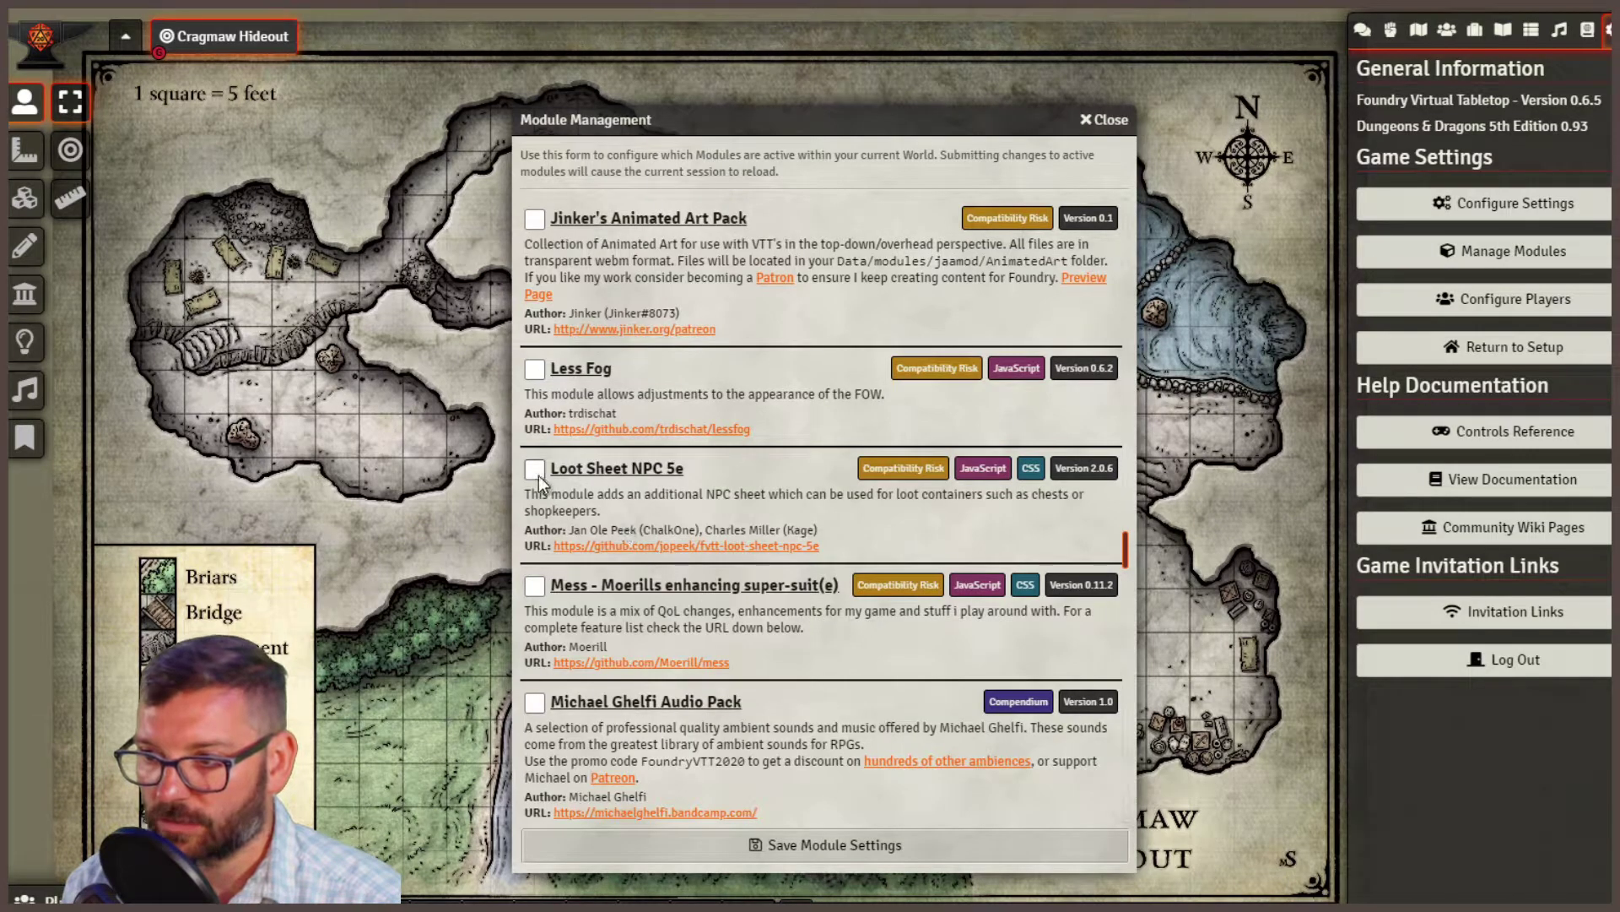
scroll(898, 535, down, 3)
Find the Tidy5e Sheet module further down the module list and enable it.
scroll(894, 542, down, 3)
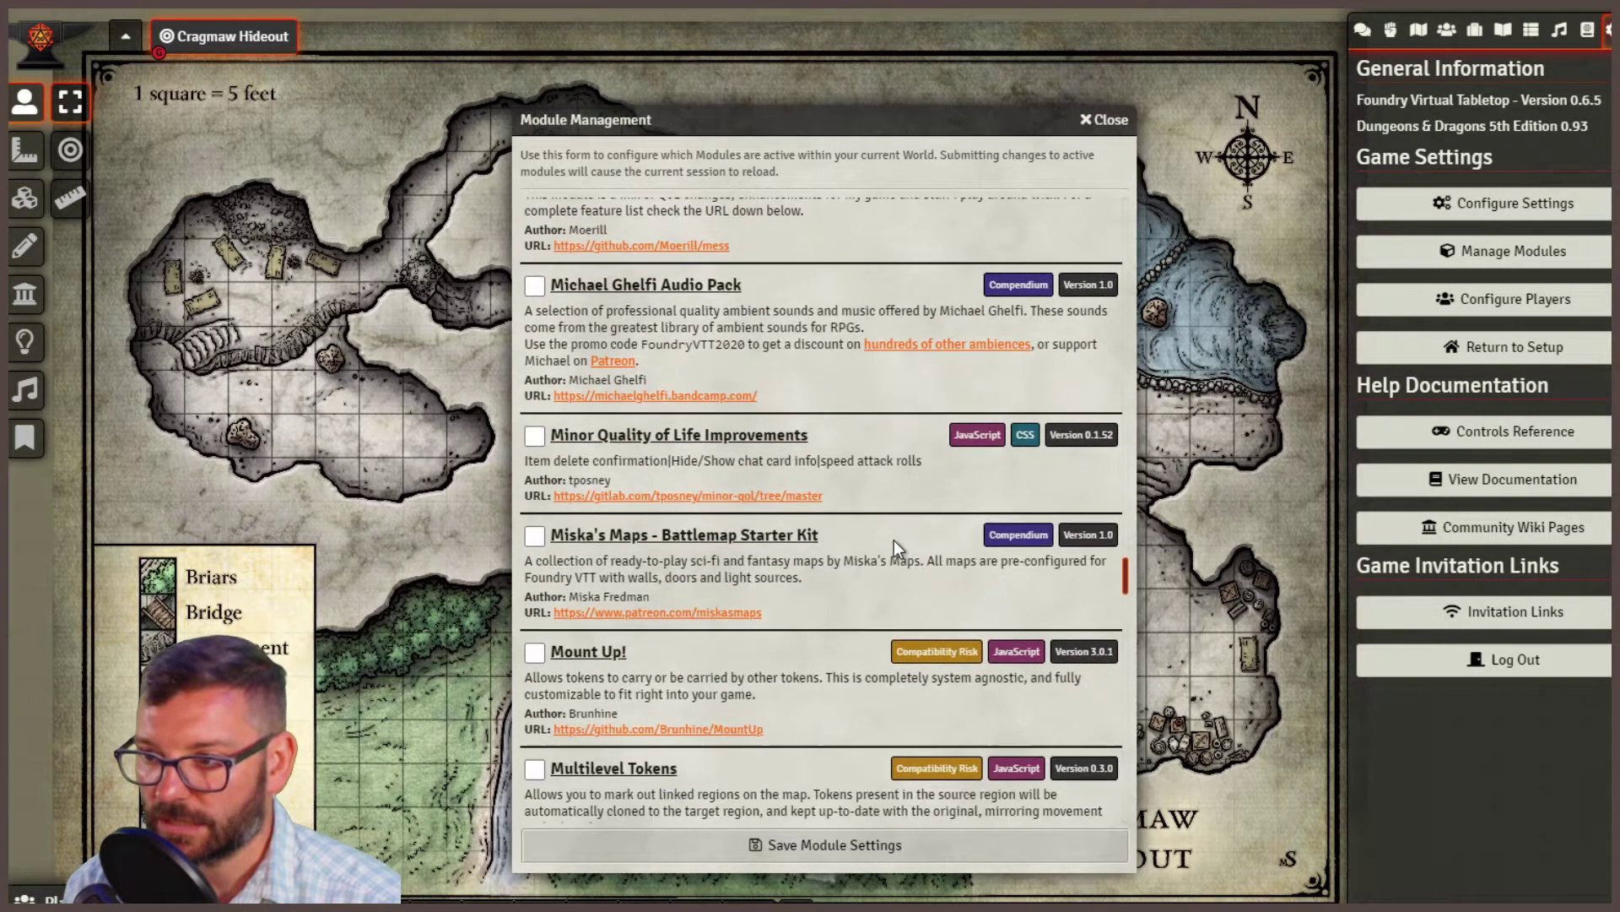
scroll(894, 540, down, 5)
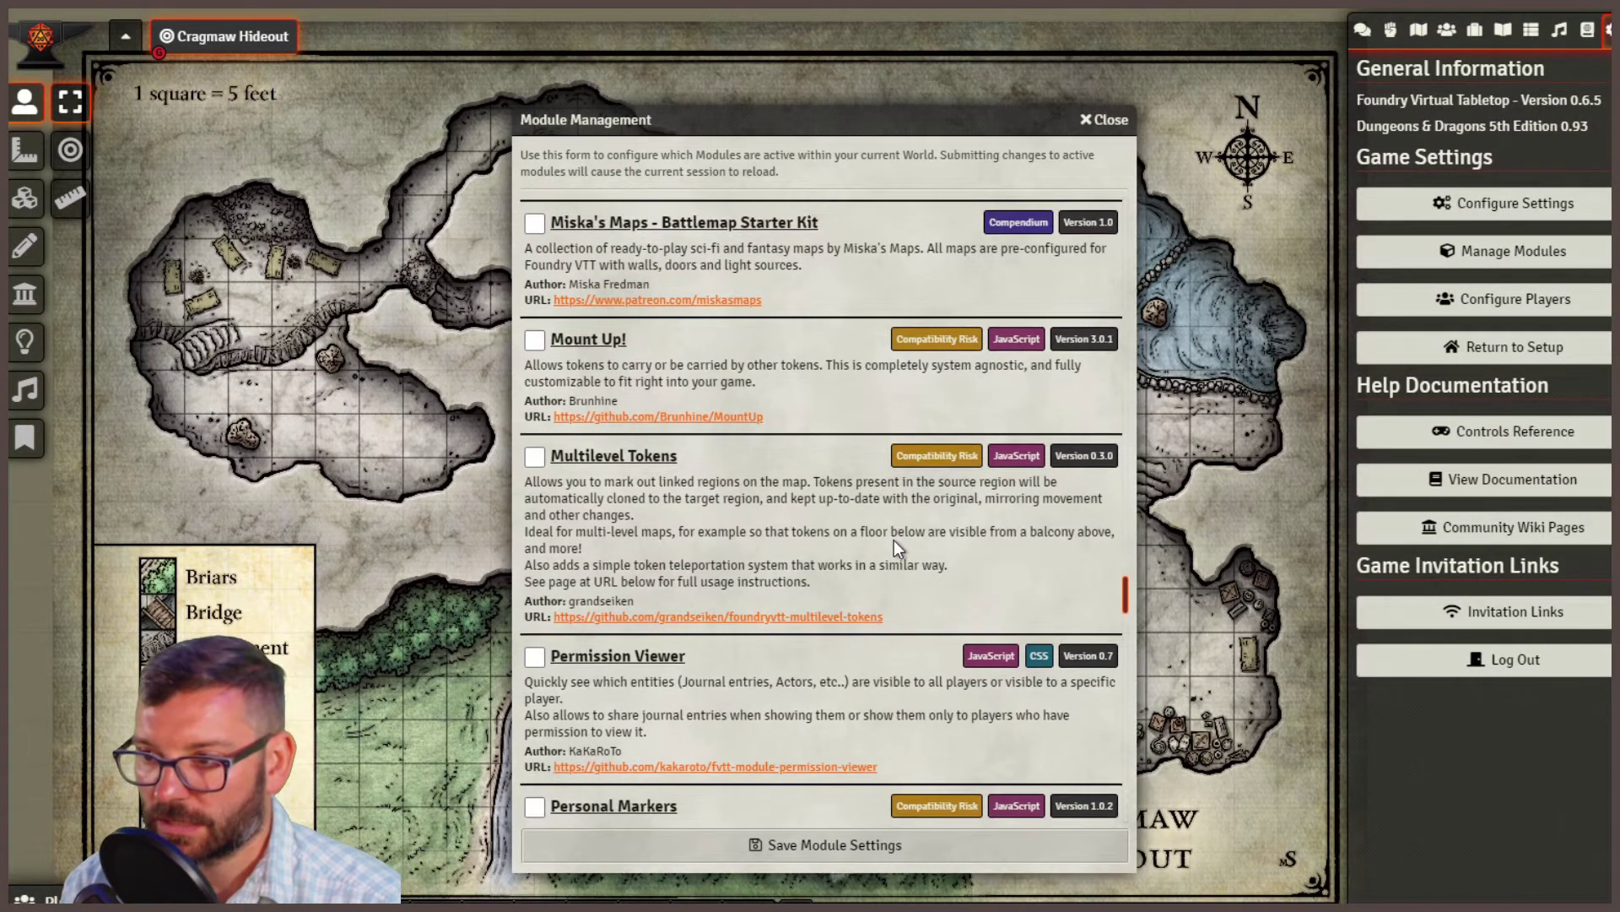
scroll(894, 540, down, 5)
scroll(894, 540, down, 5)
scroll(894, 540, down, 3)
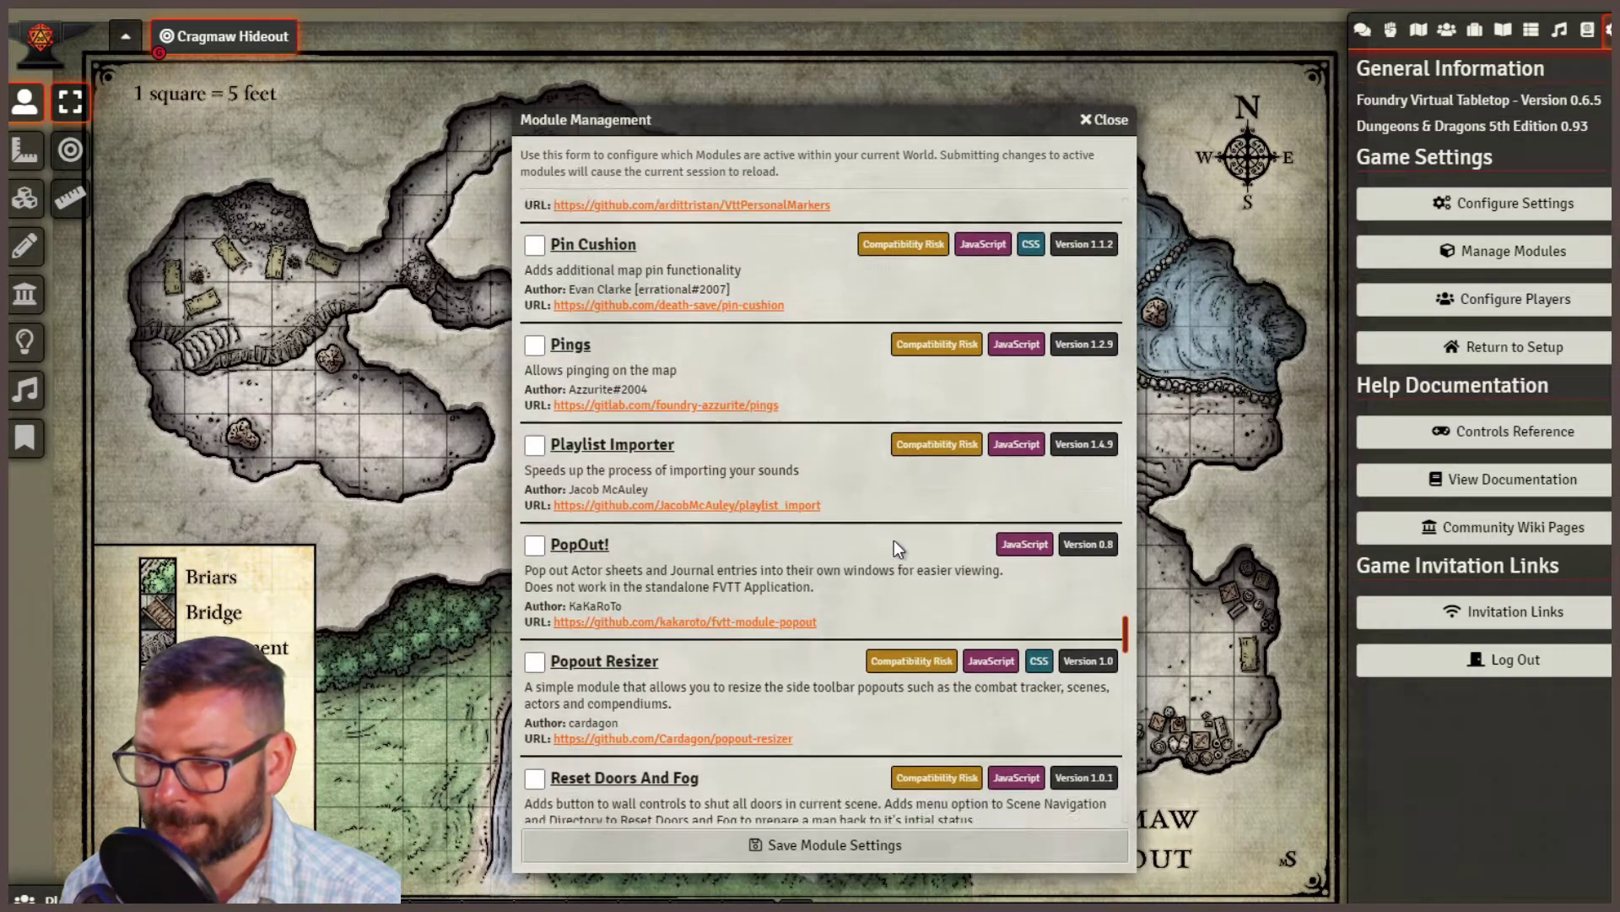
scroll(894, 540, down, 8)
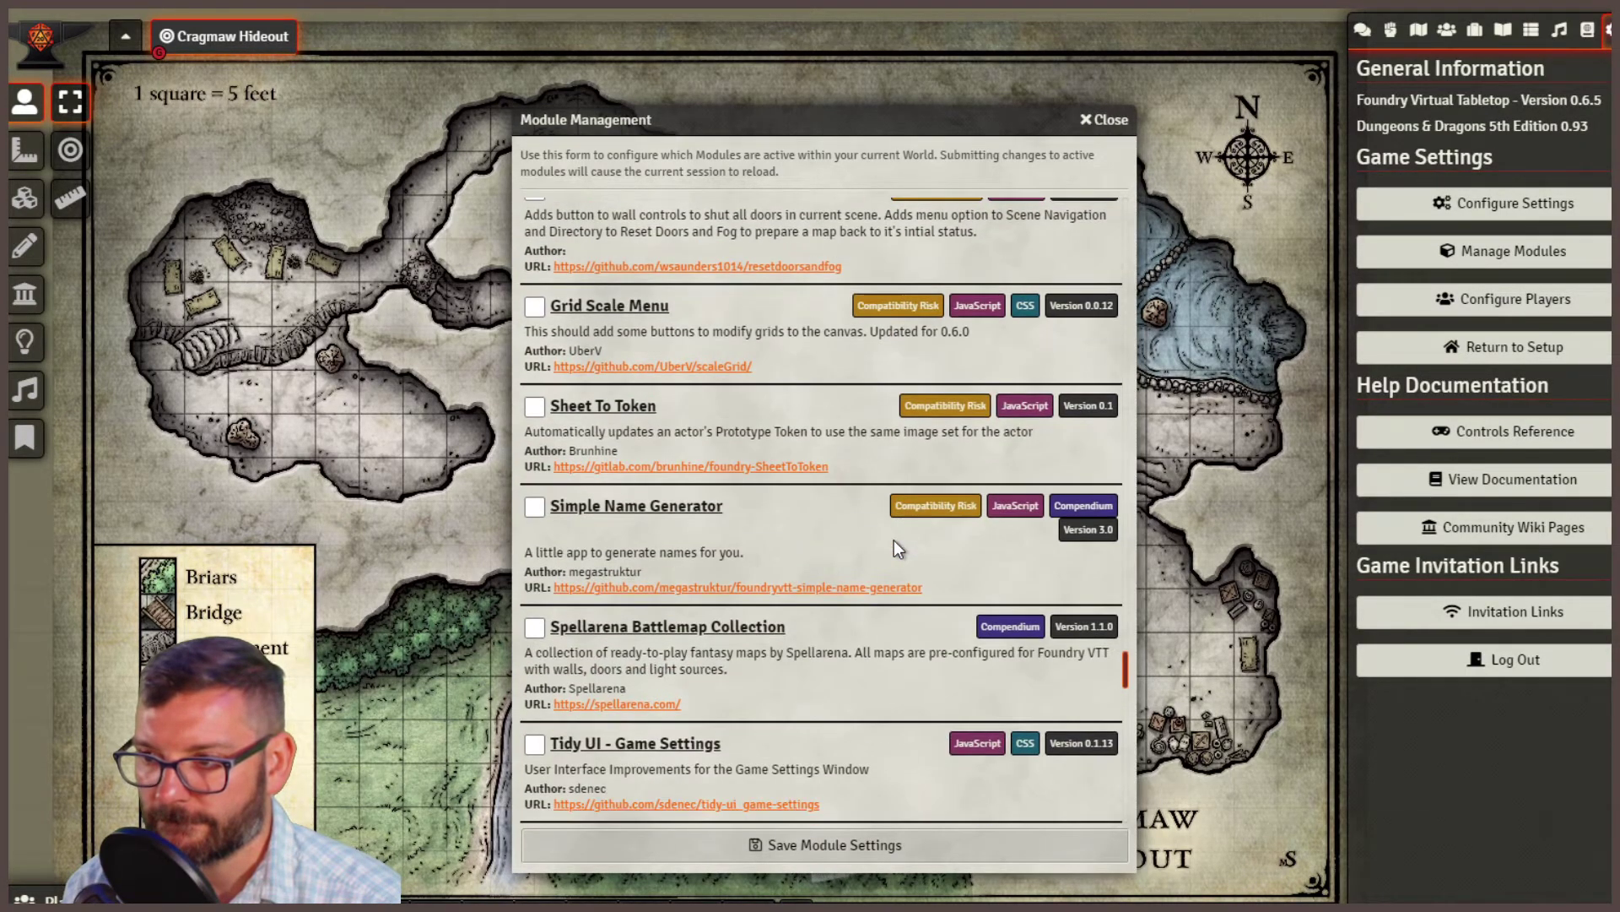
scroll(894, 540, down, 1)
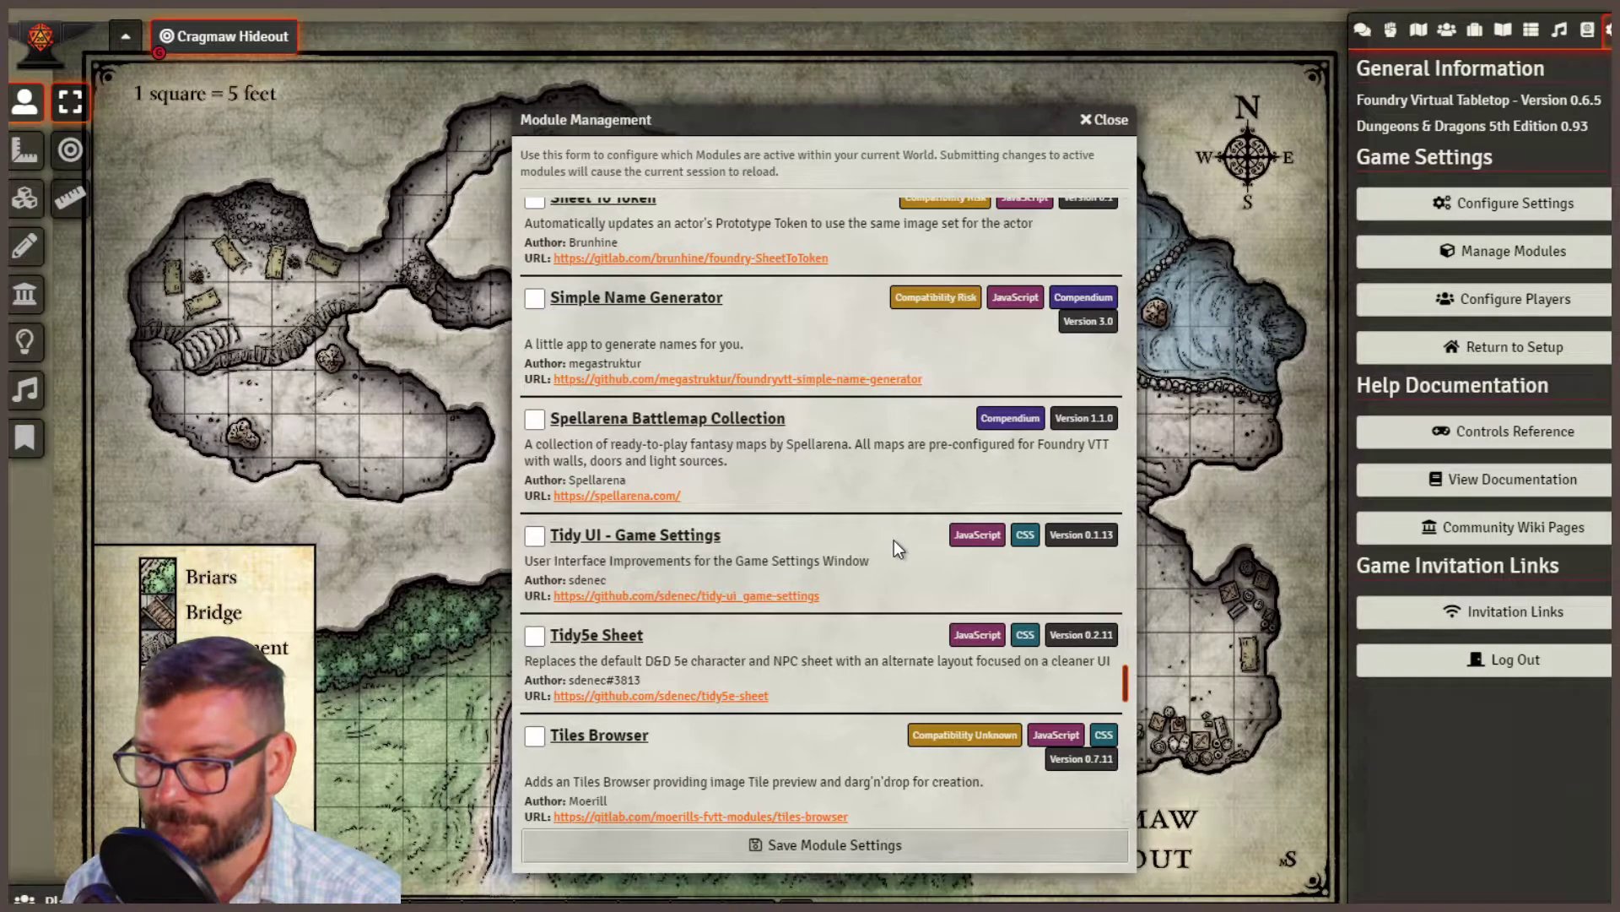
scroll(553, 535, down, 1)
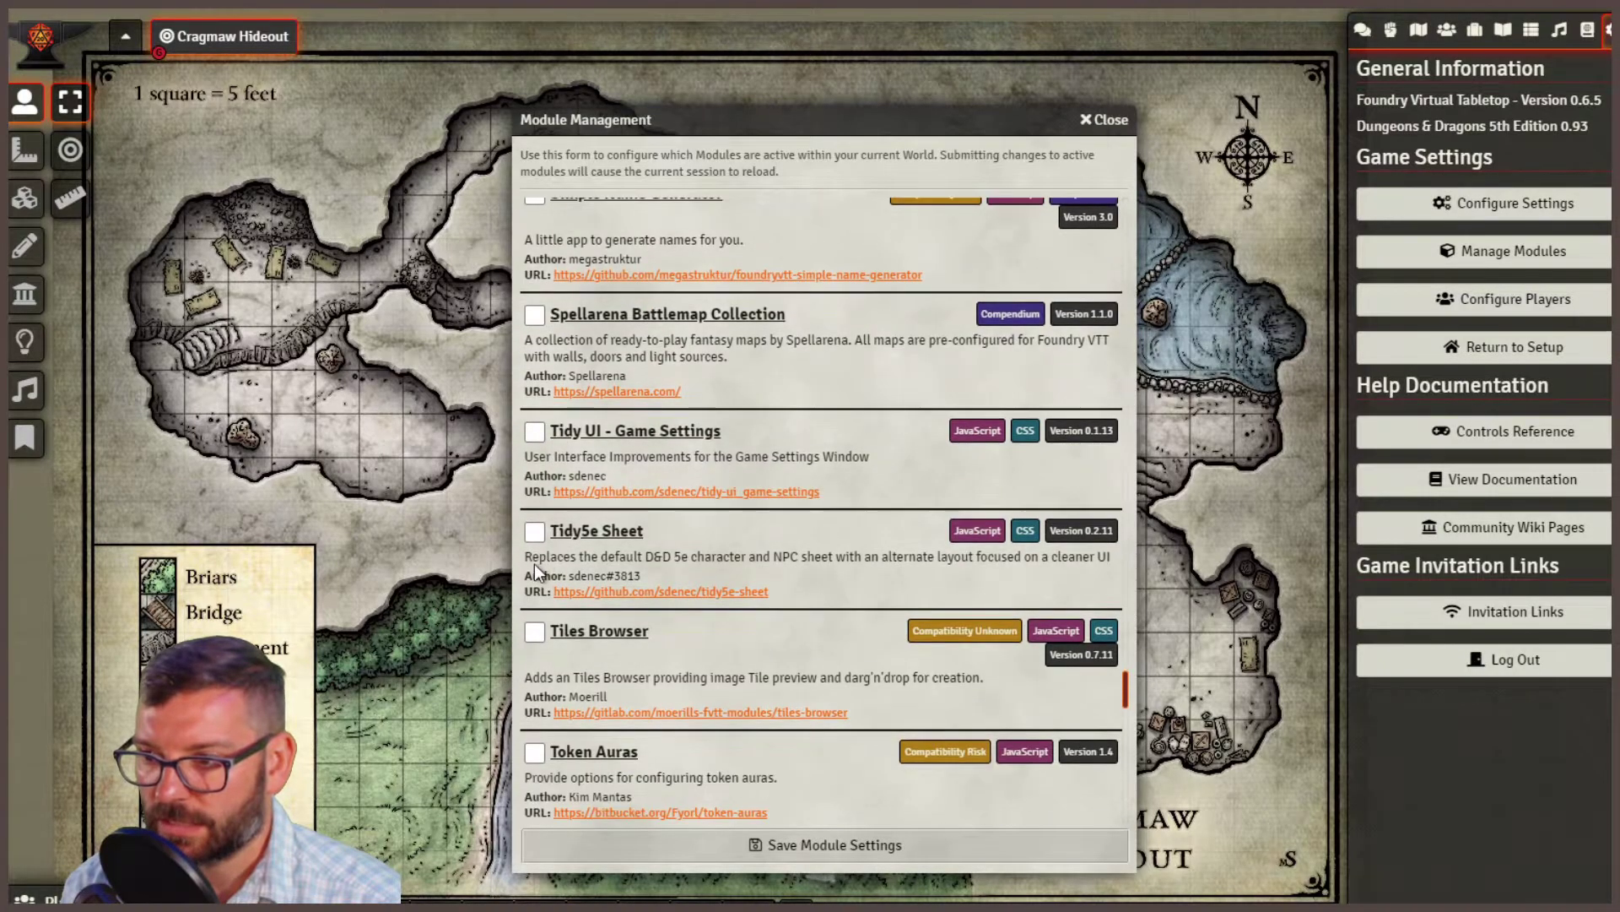
click(535, 532)
Check the rest of the module list through World Anvil Integration and save the module settings.
scroll(778, 569, down, 7)
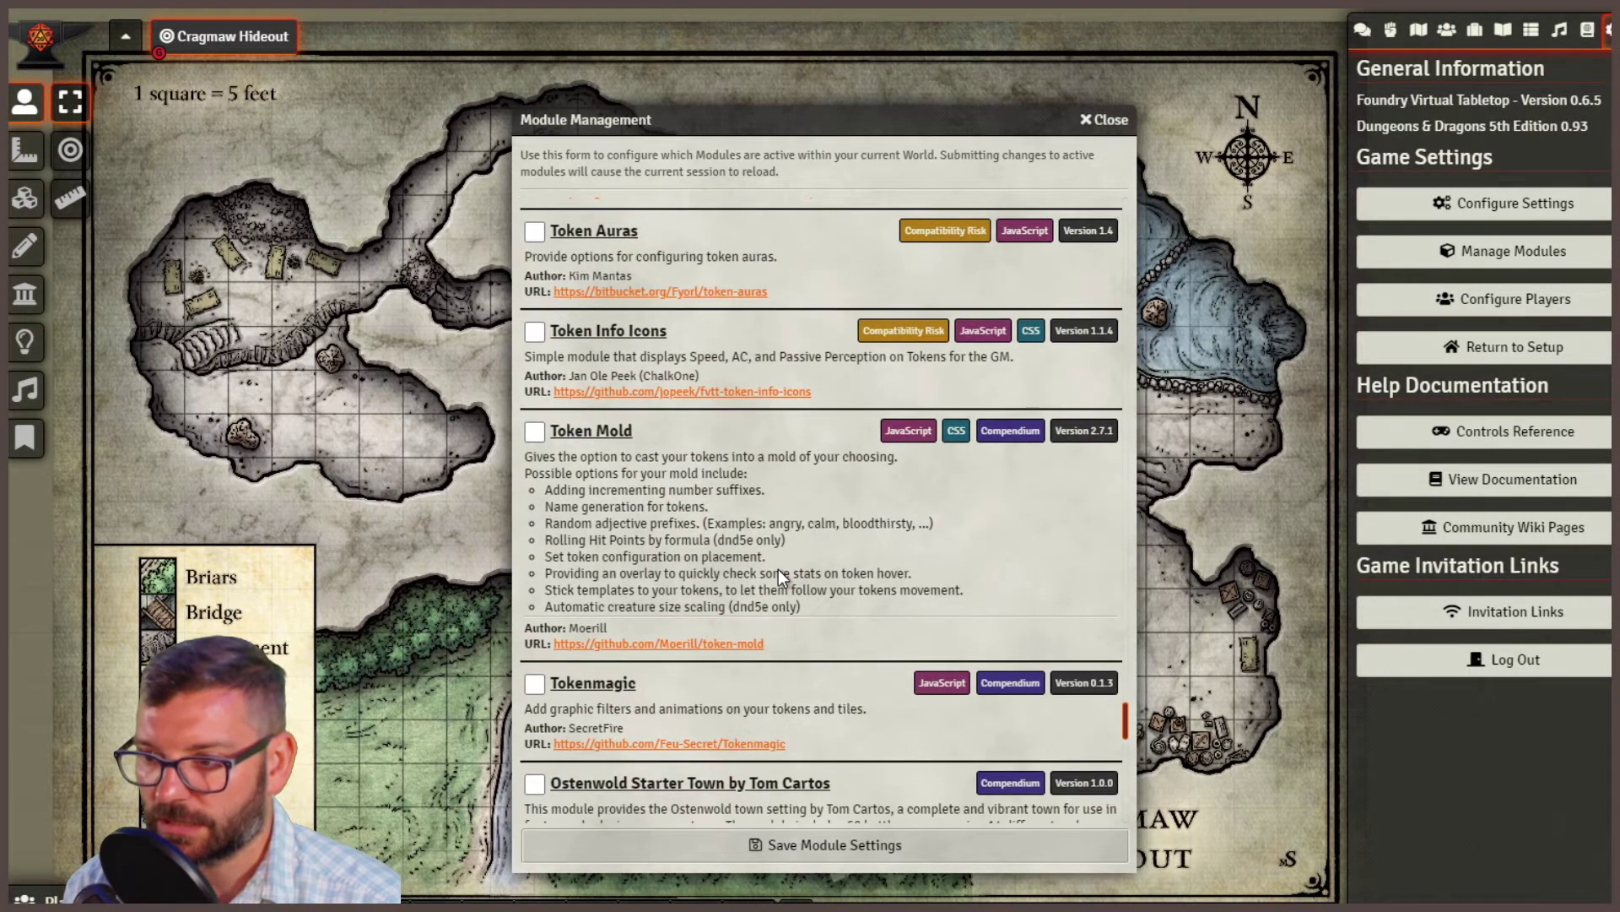
scroll(778, 569, down, 4)
scroll(778, 569, down, 4)
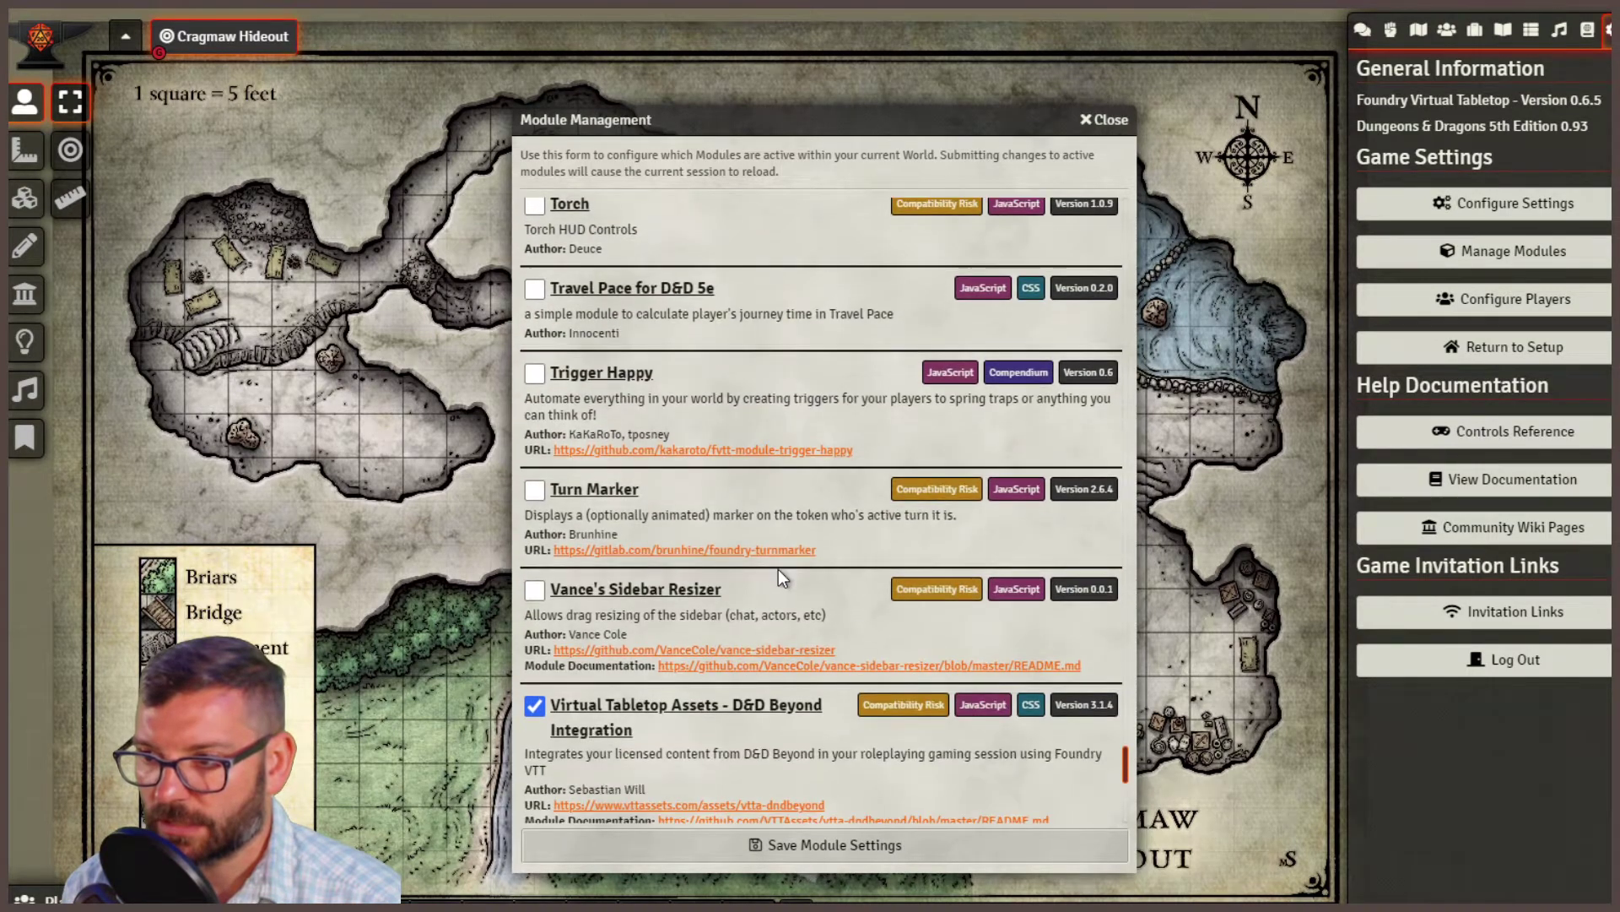
scroll(778, 568, down, 5)
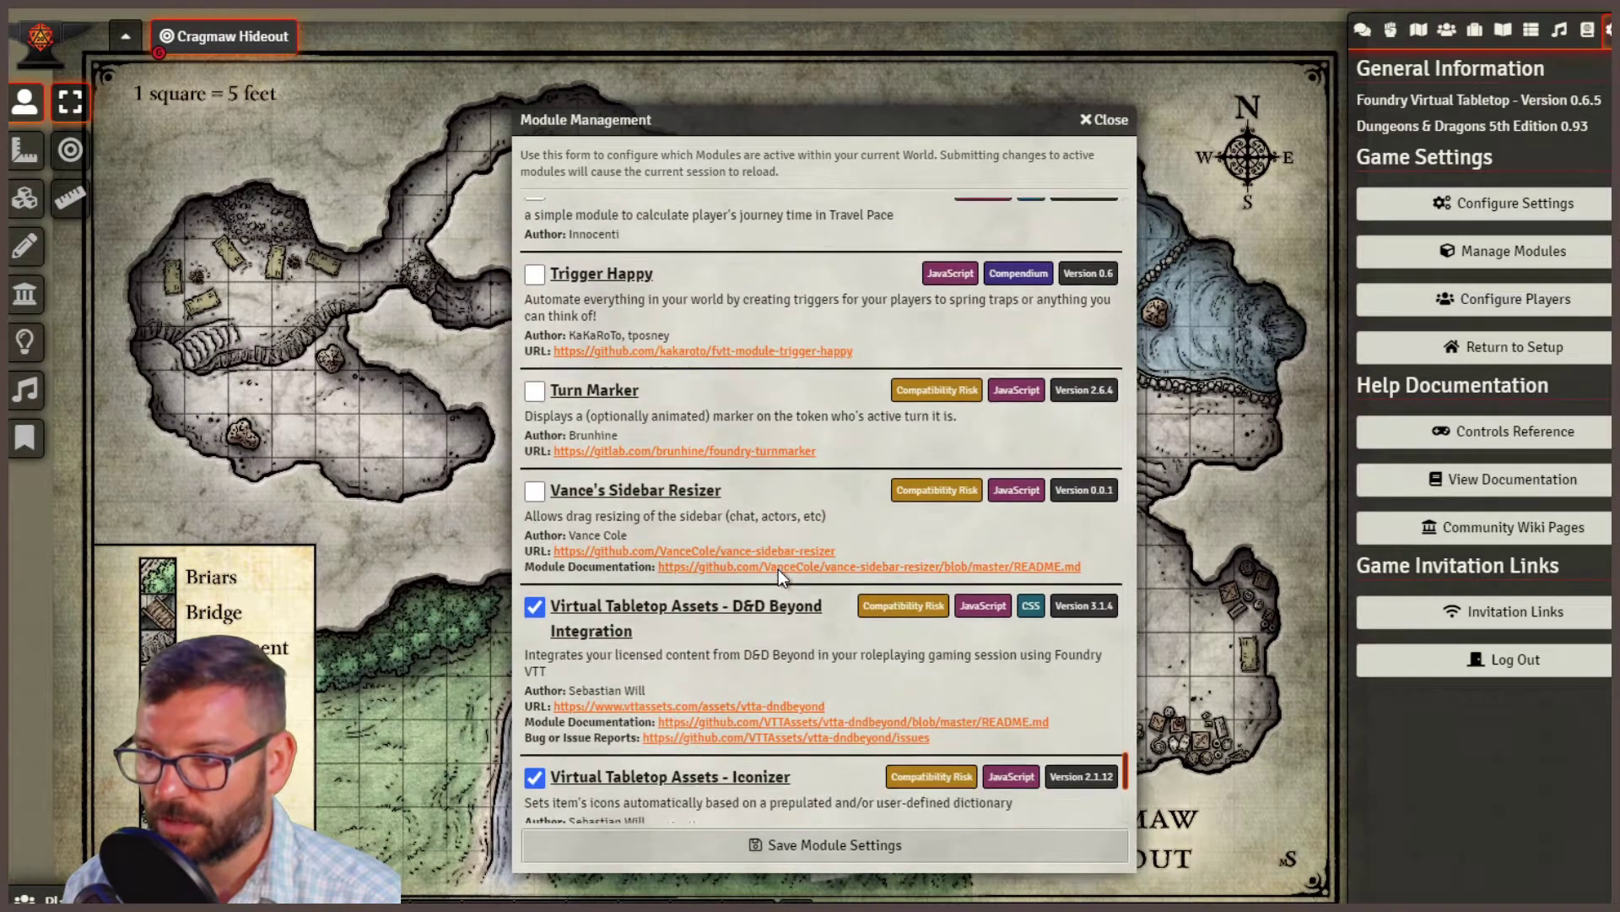
scroll(779, 569, down, 2)
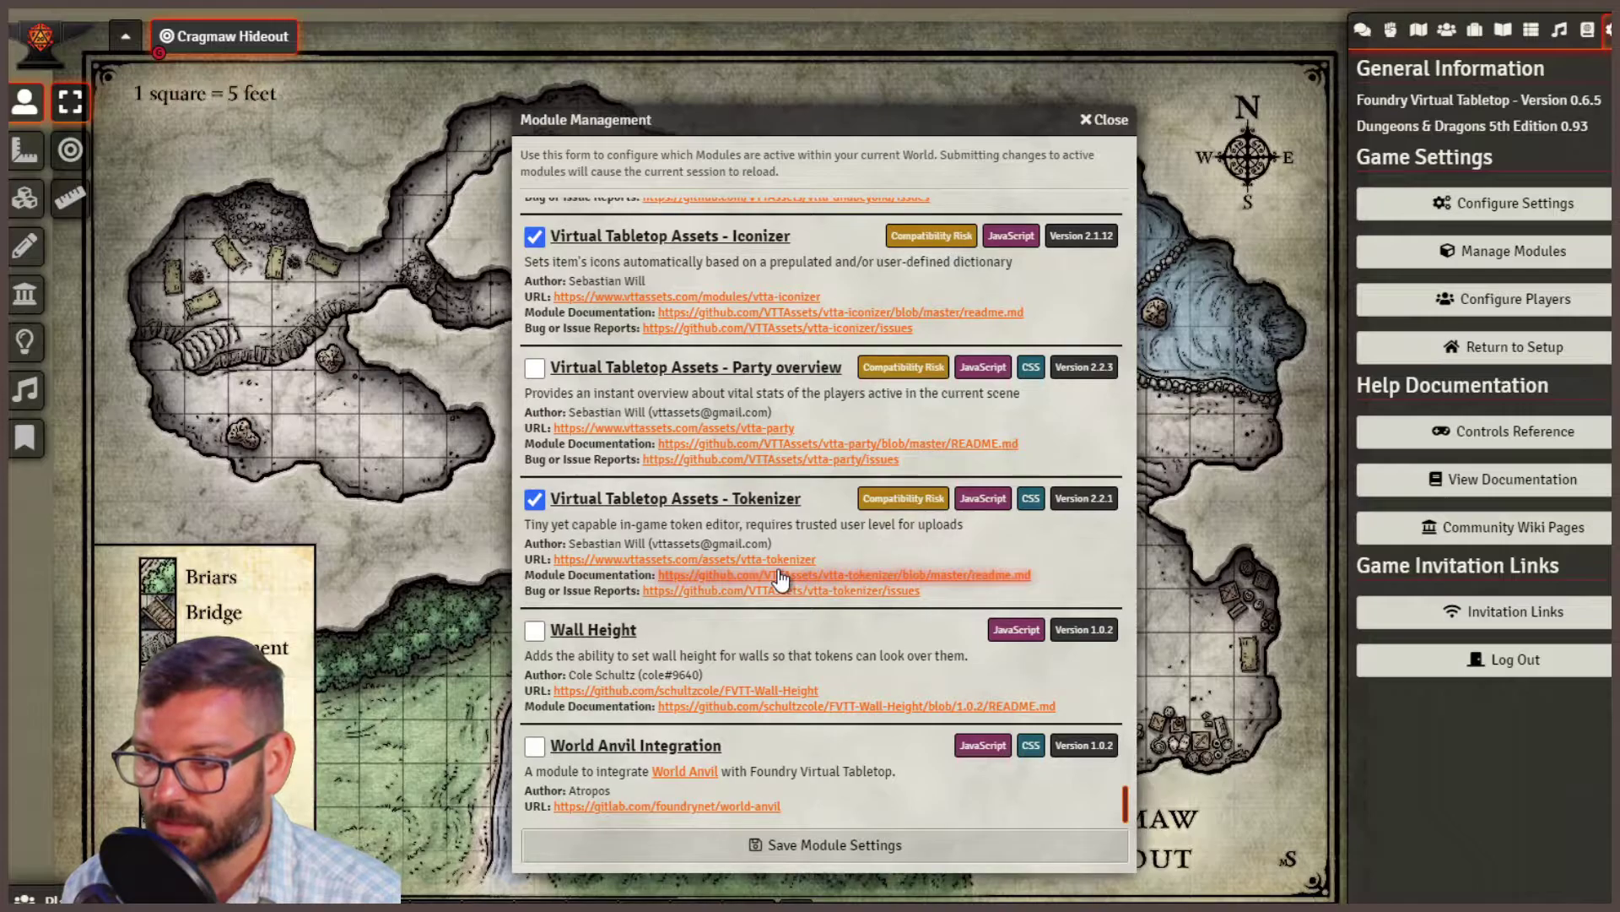
click(837, 844)
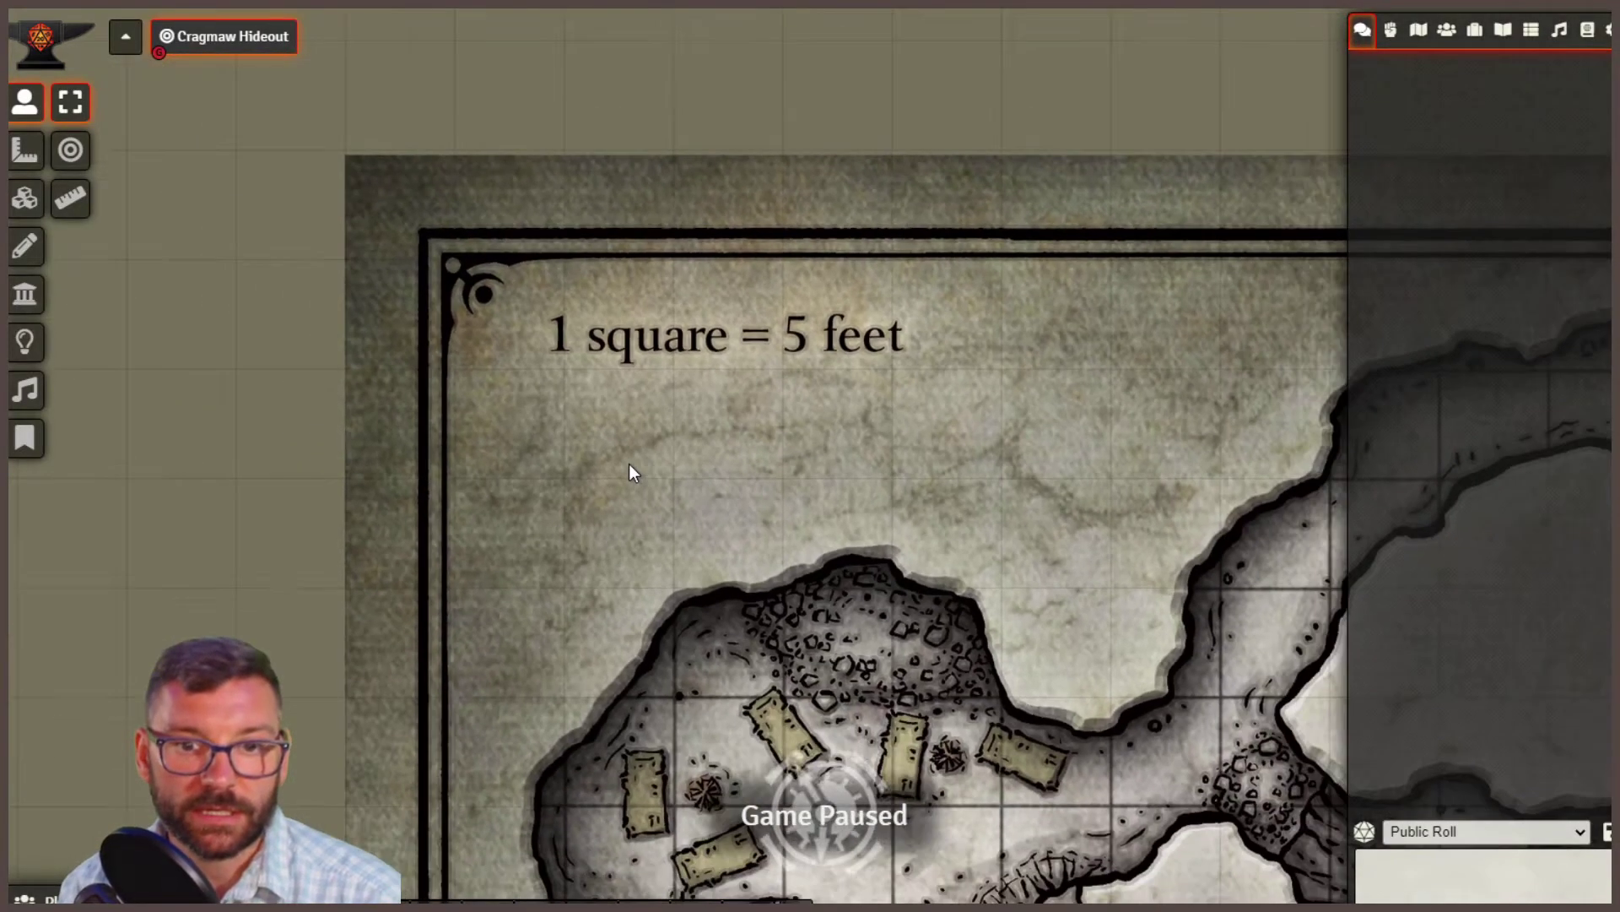
Fit the whole map in view, capture it as the Cragmaw Hideout scene's initial view position, and save the scene configuration.
scroll(631, 464, down, 12)
drag(878, 513, 391, 246)
scroll(391, 247, down, 3)
scroll(391, 247, down, 10)
drag(513, 267, 631, 277)
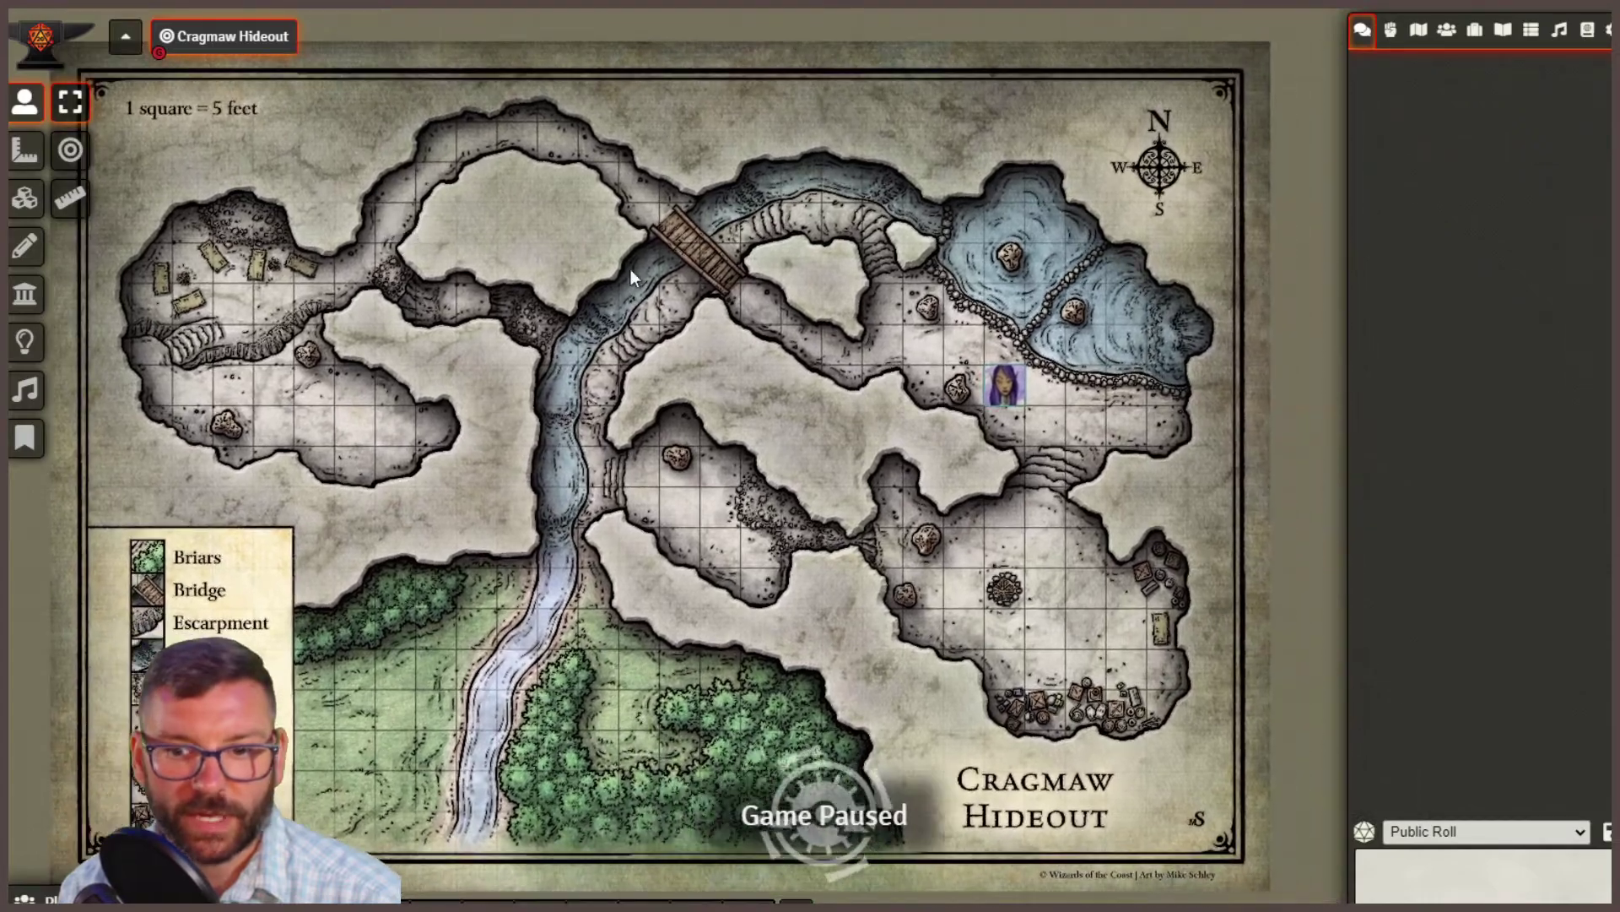
right_click(216, 47)
click(221, 74)
scroll(881, 668, down, 6)
click(1166, 717)
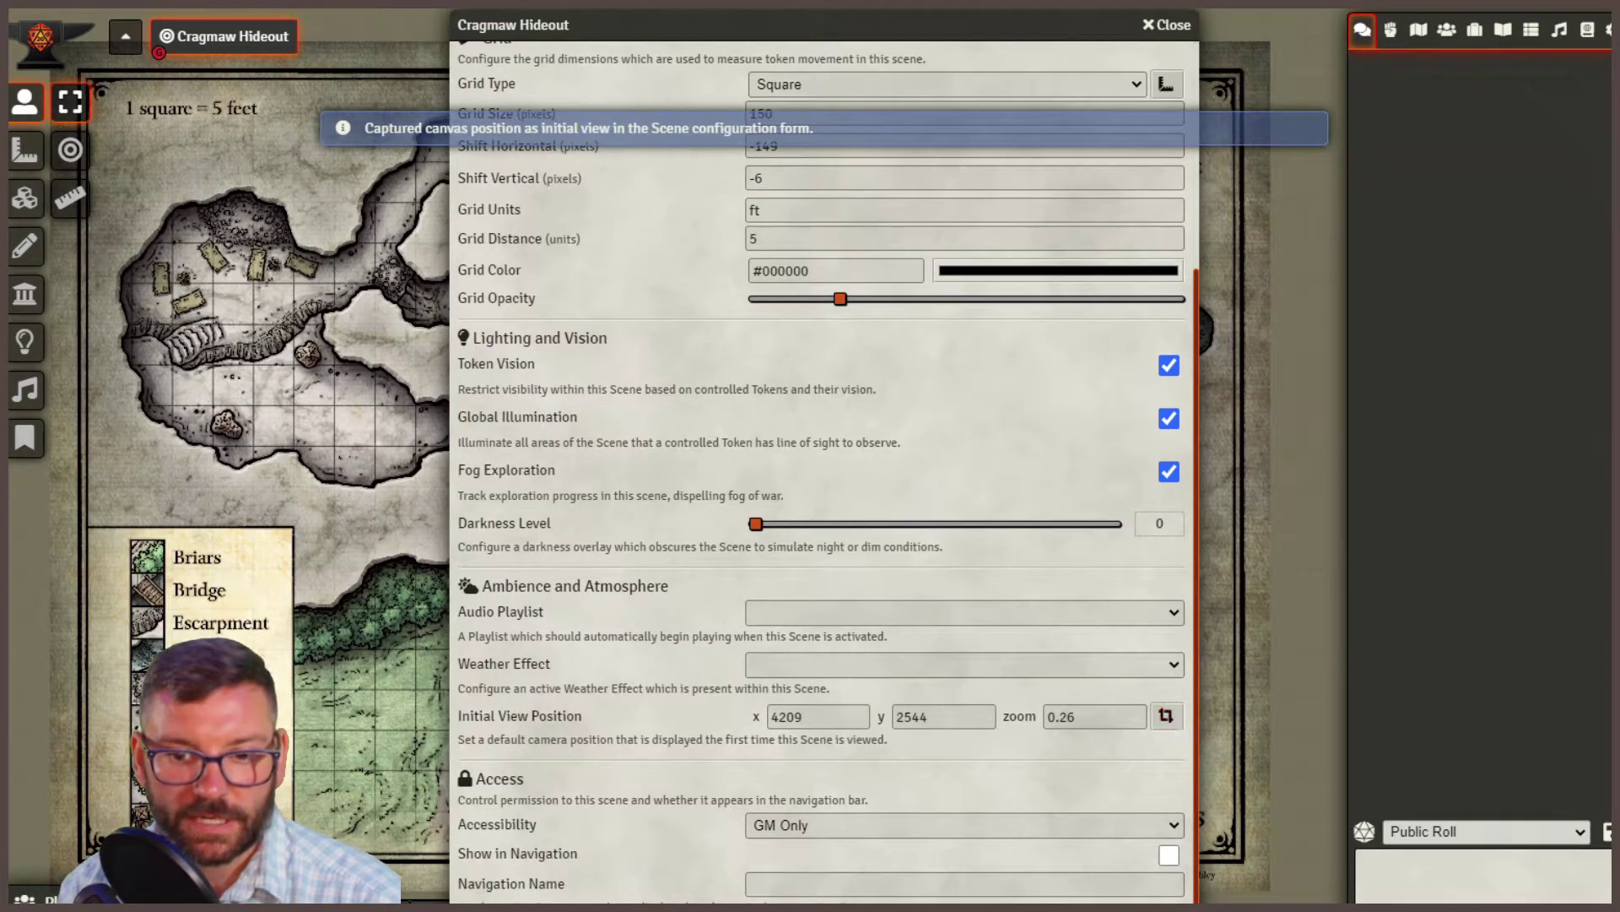
key(Return)
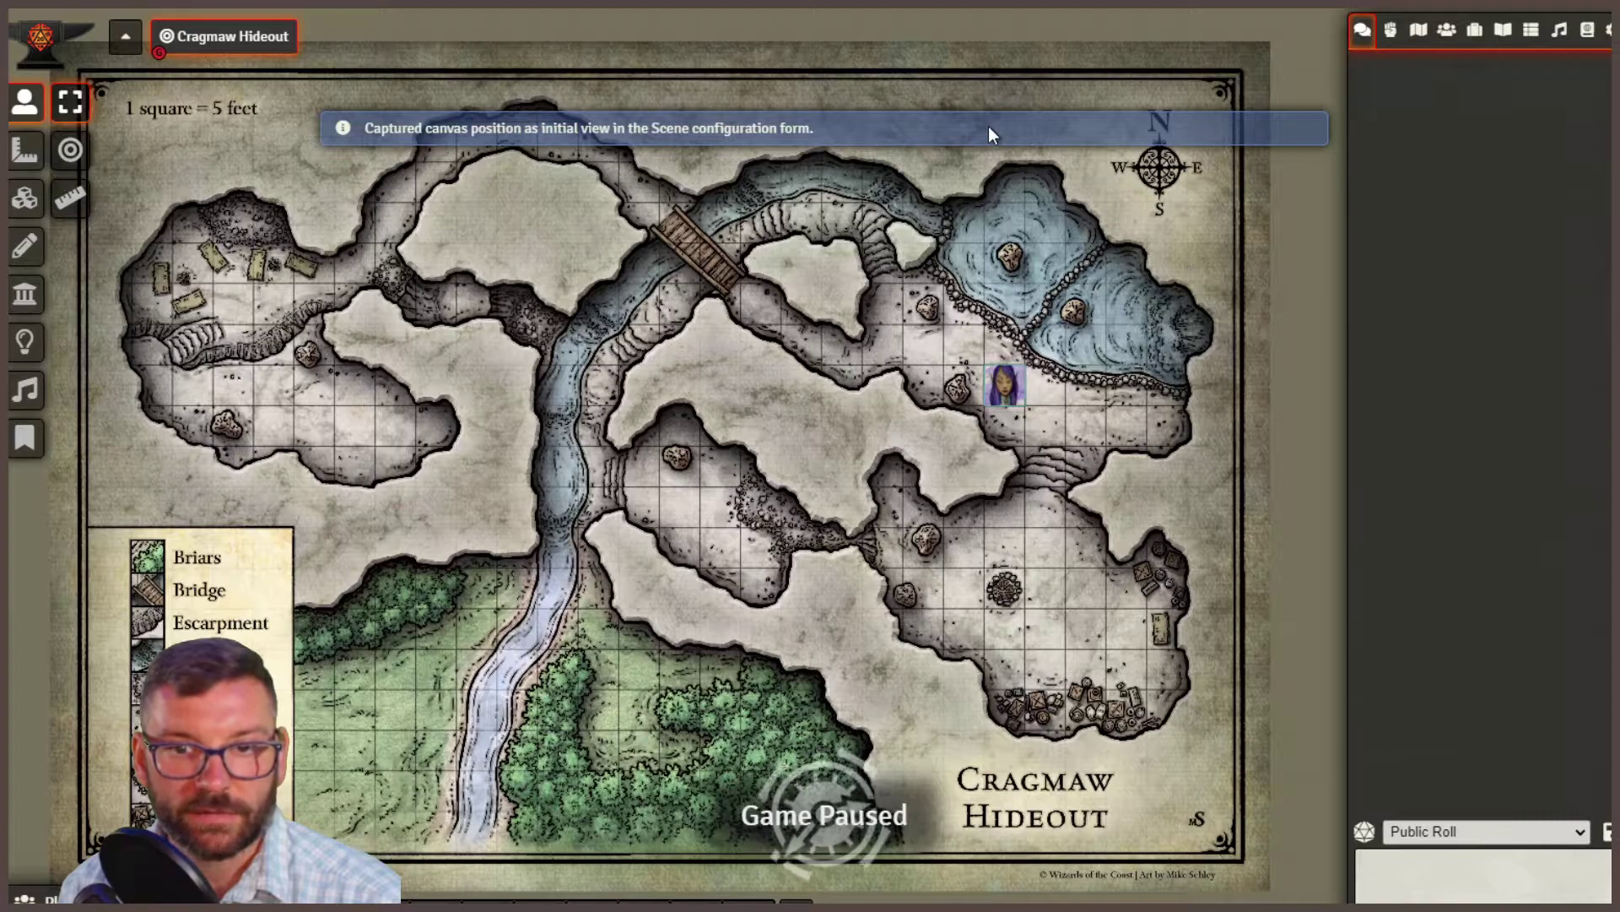
Open the game's module settings, reposition the window and examine the Loot Sheet NPC 5e options.
click(1448, 38)
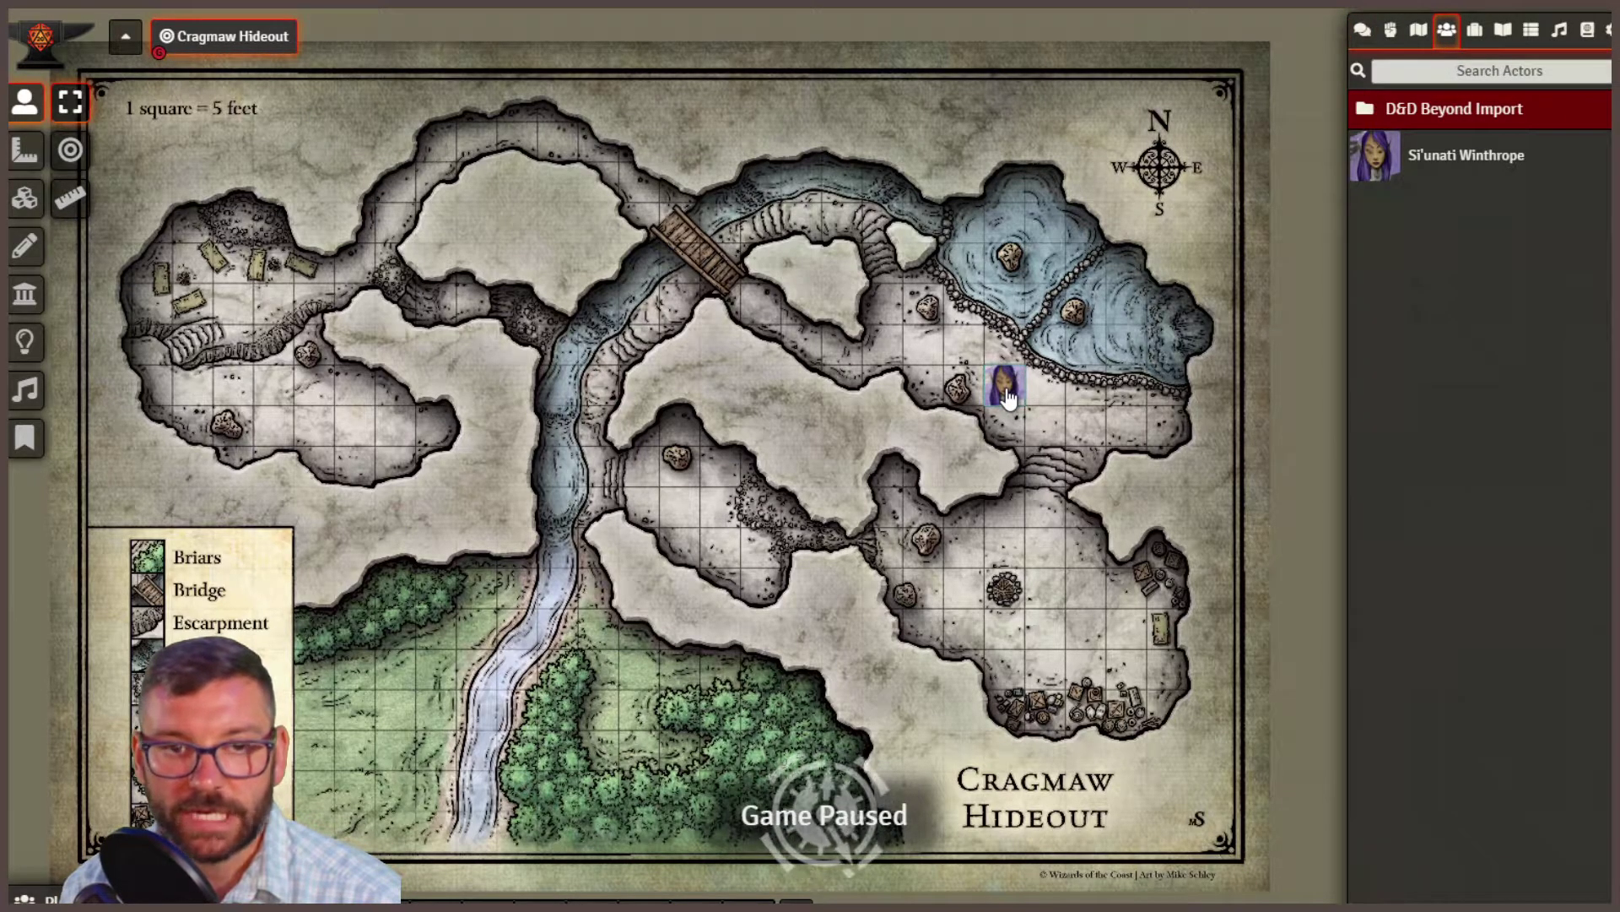
click(1607, 30)
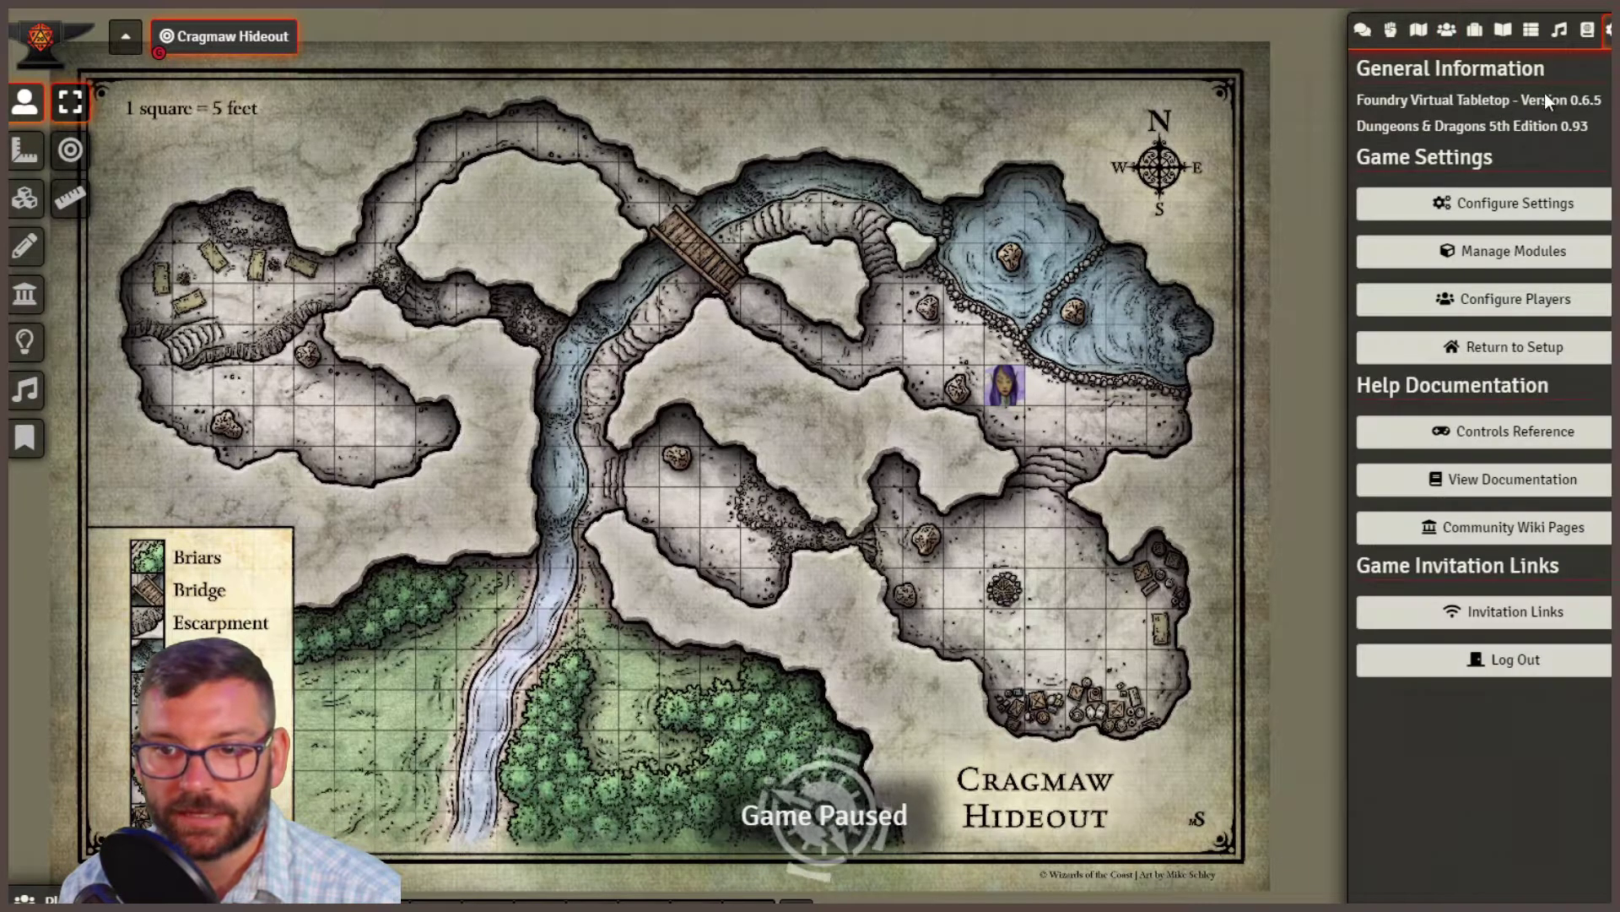
click(1487, 206)
click(1000, 223)
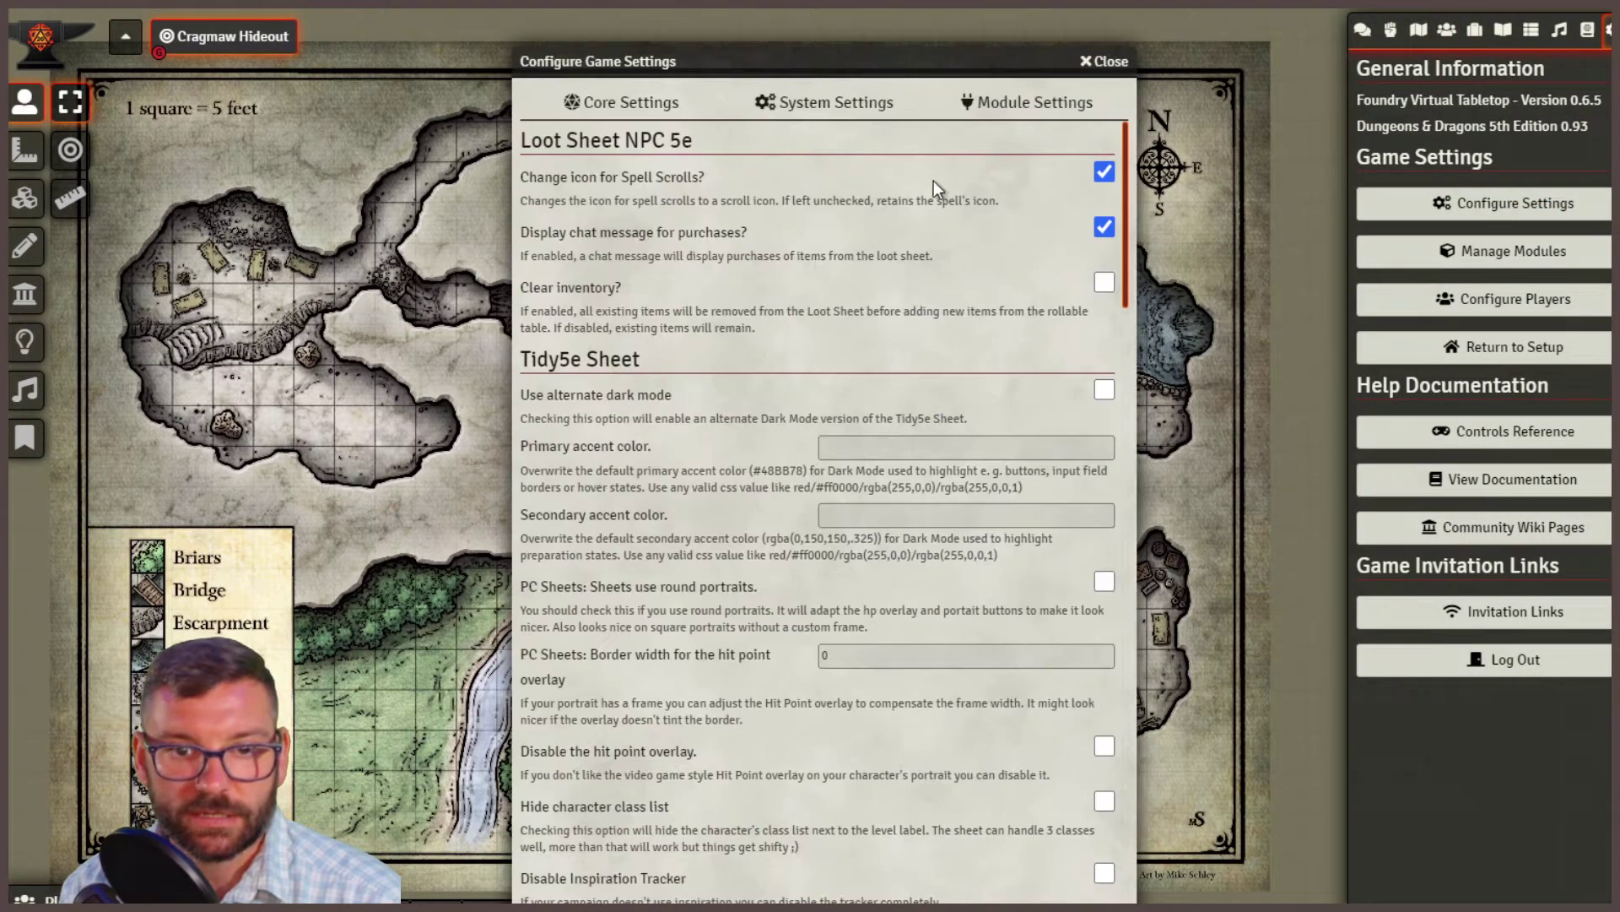
drag(785, 60, 811, 41)
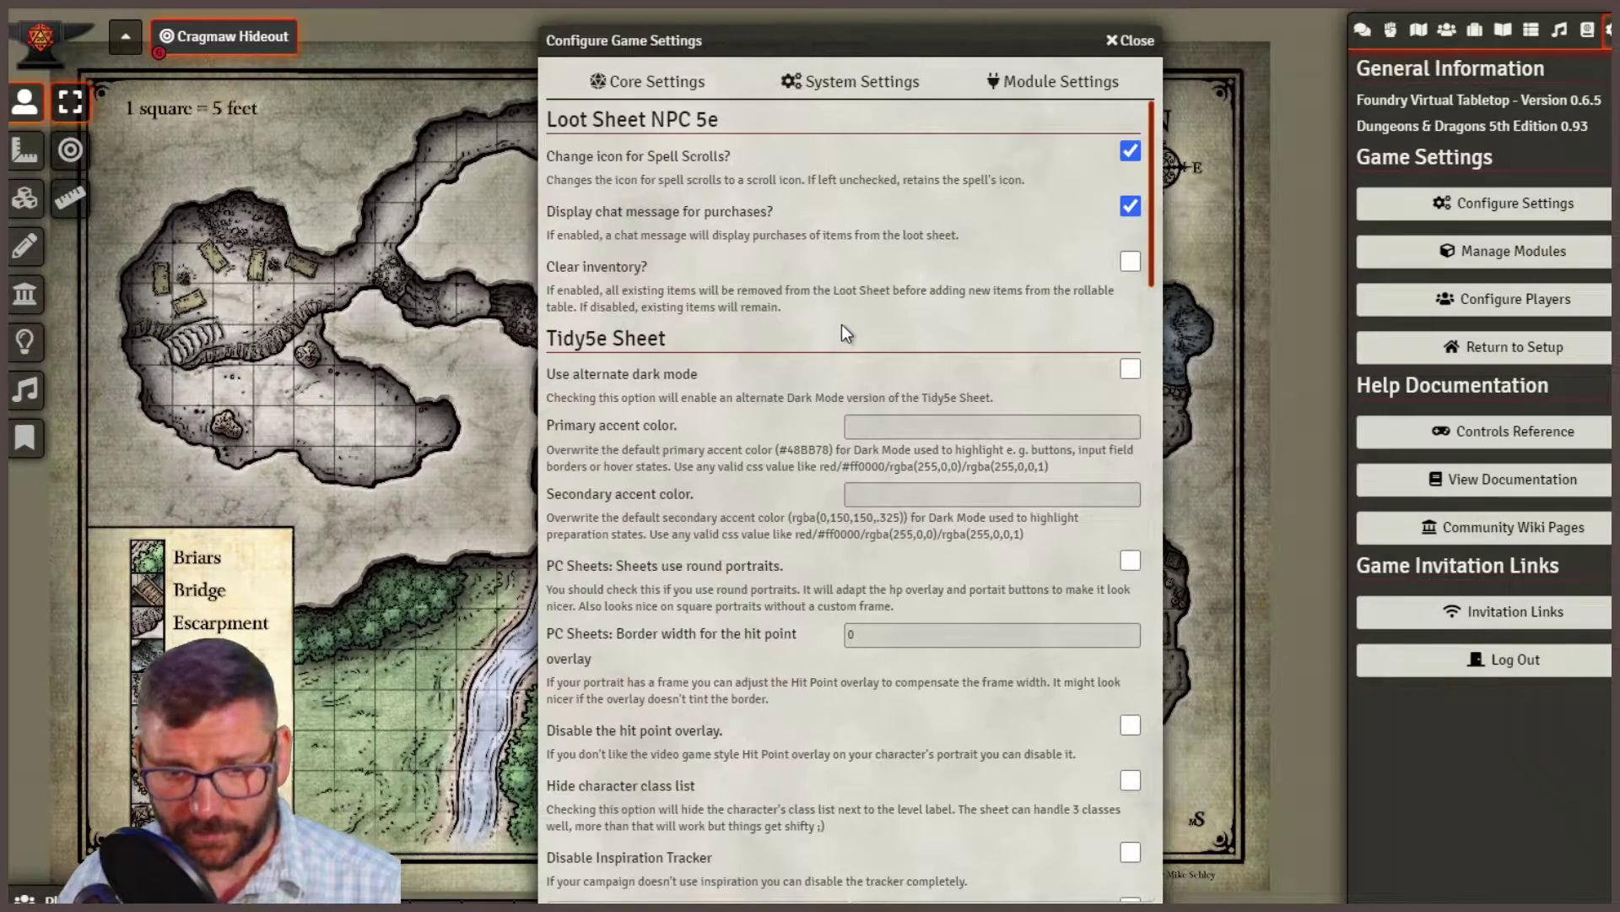
Review the Tidy5e Sheet options for player character and NPC sheets.
scroll(736, 530, down, 3)
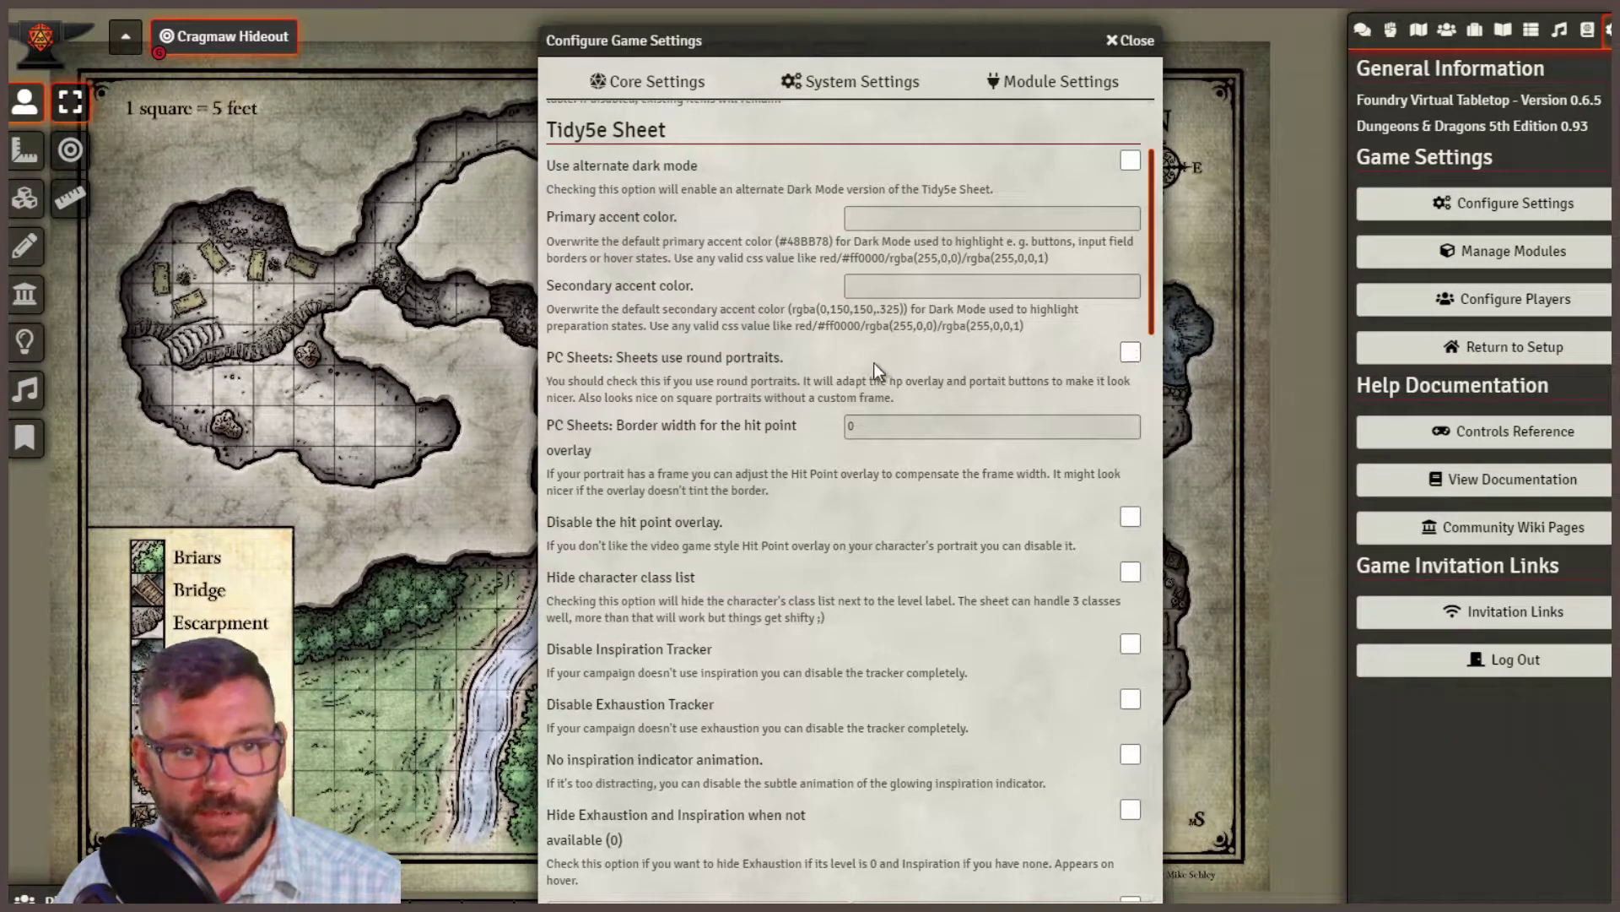
scroll(731, 522, down, 1)
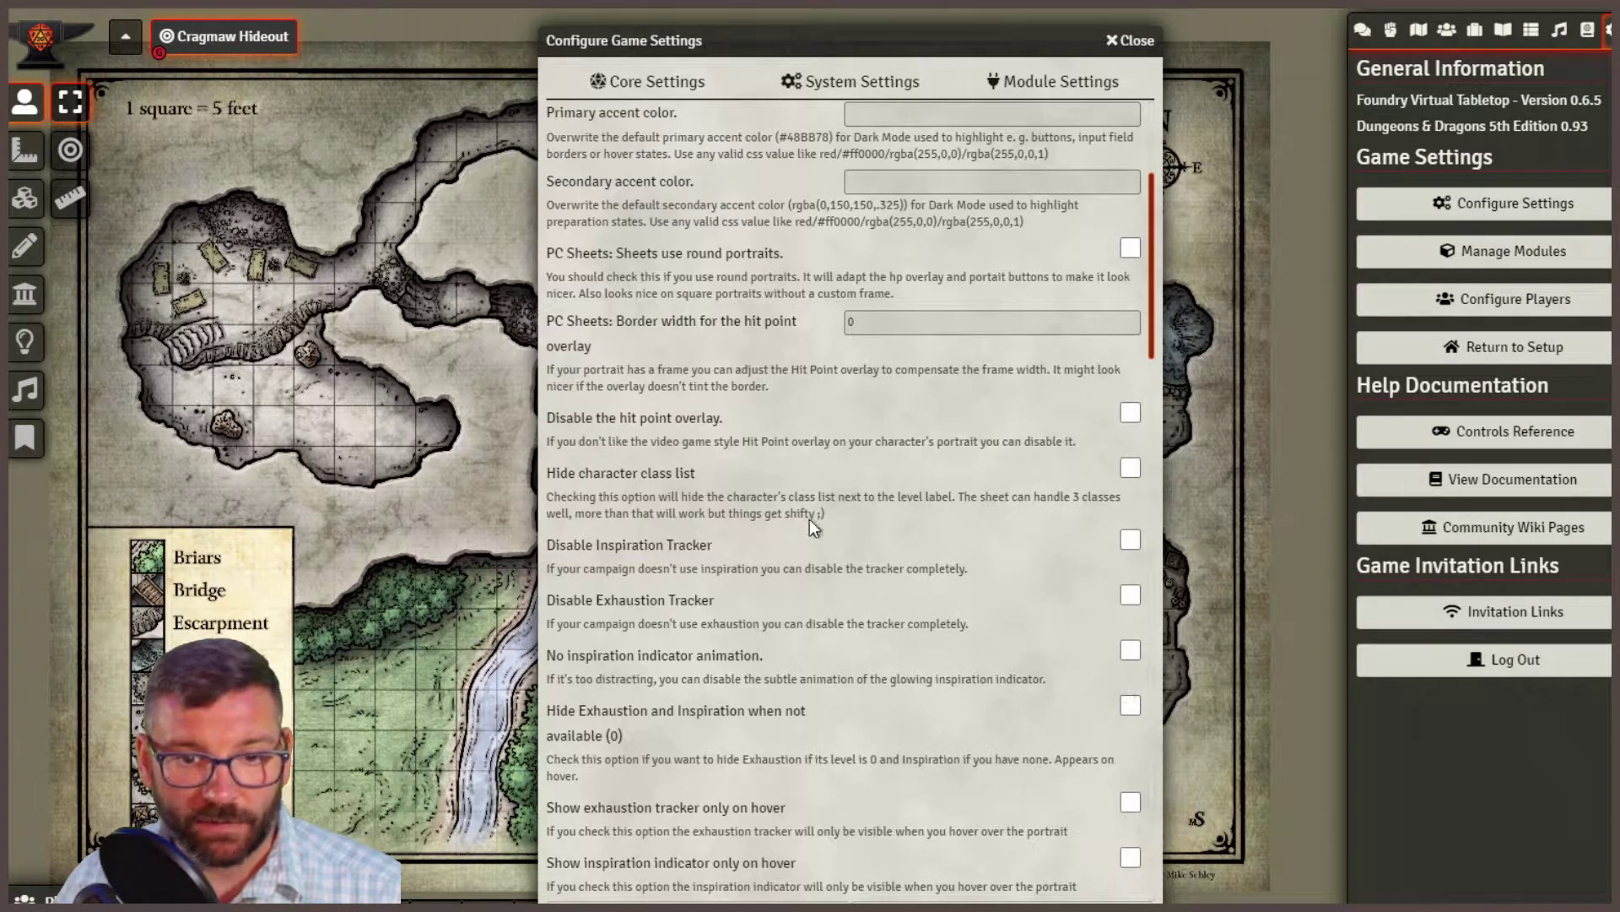
scroll(819, 598, down, 6)
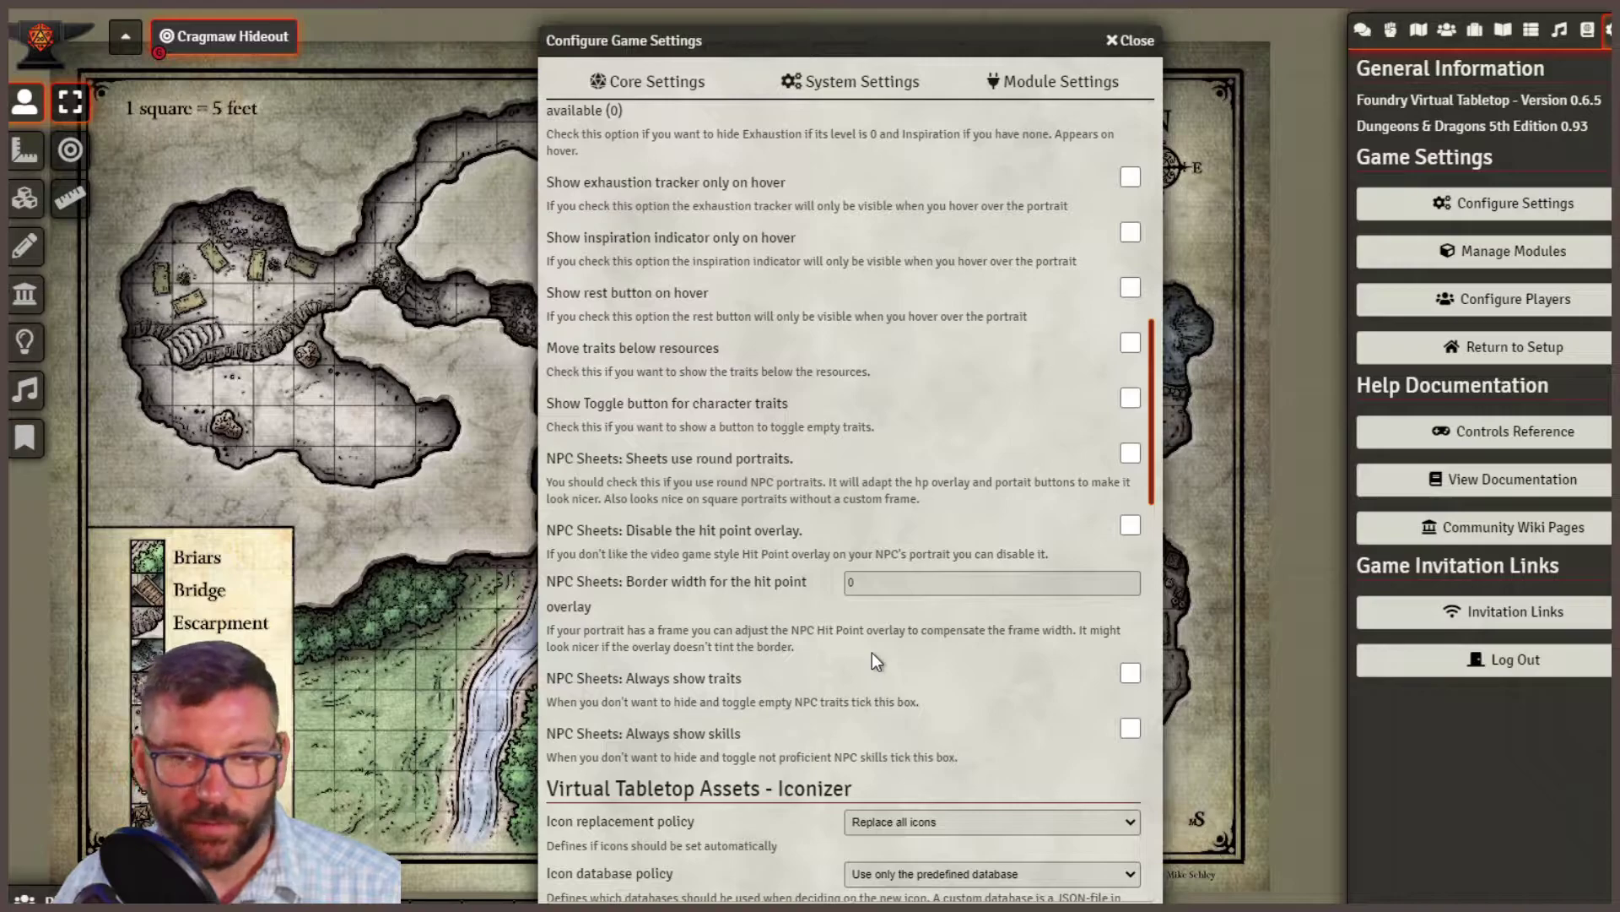
scroll(876, 655, down, 4)
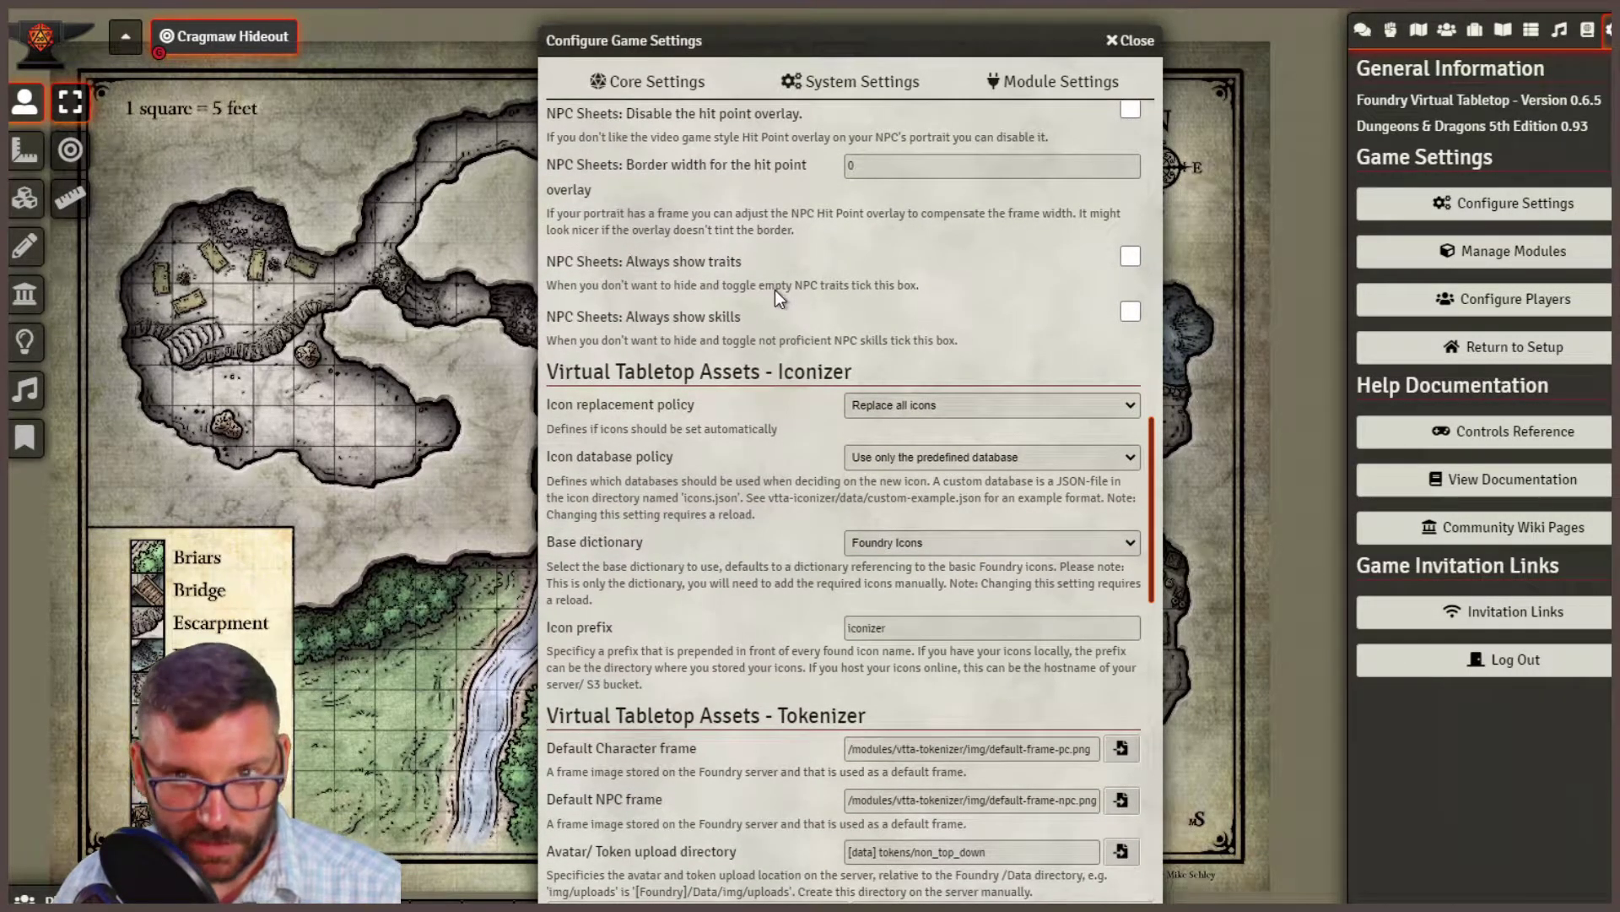
Review the Sky's Alternate 5th Edition sheet and Better NPC Sheet 5e options, and close the settings without changes.
scroll(758, 336, down, 2)
scroll(758, 338, down, 5)
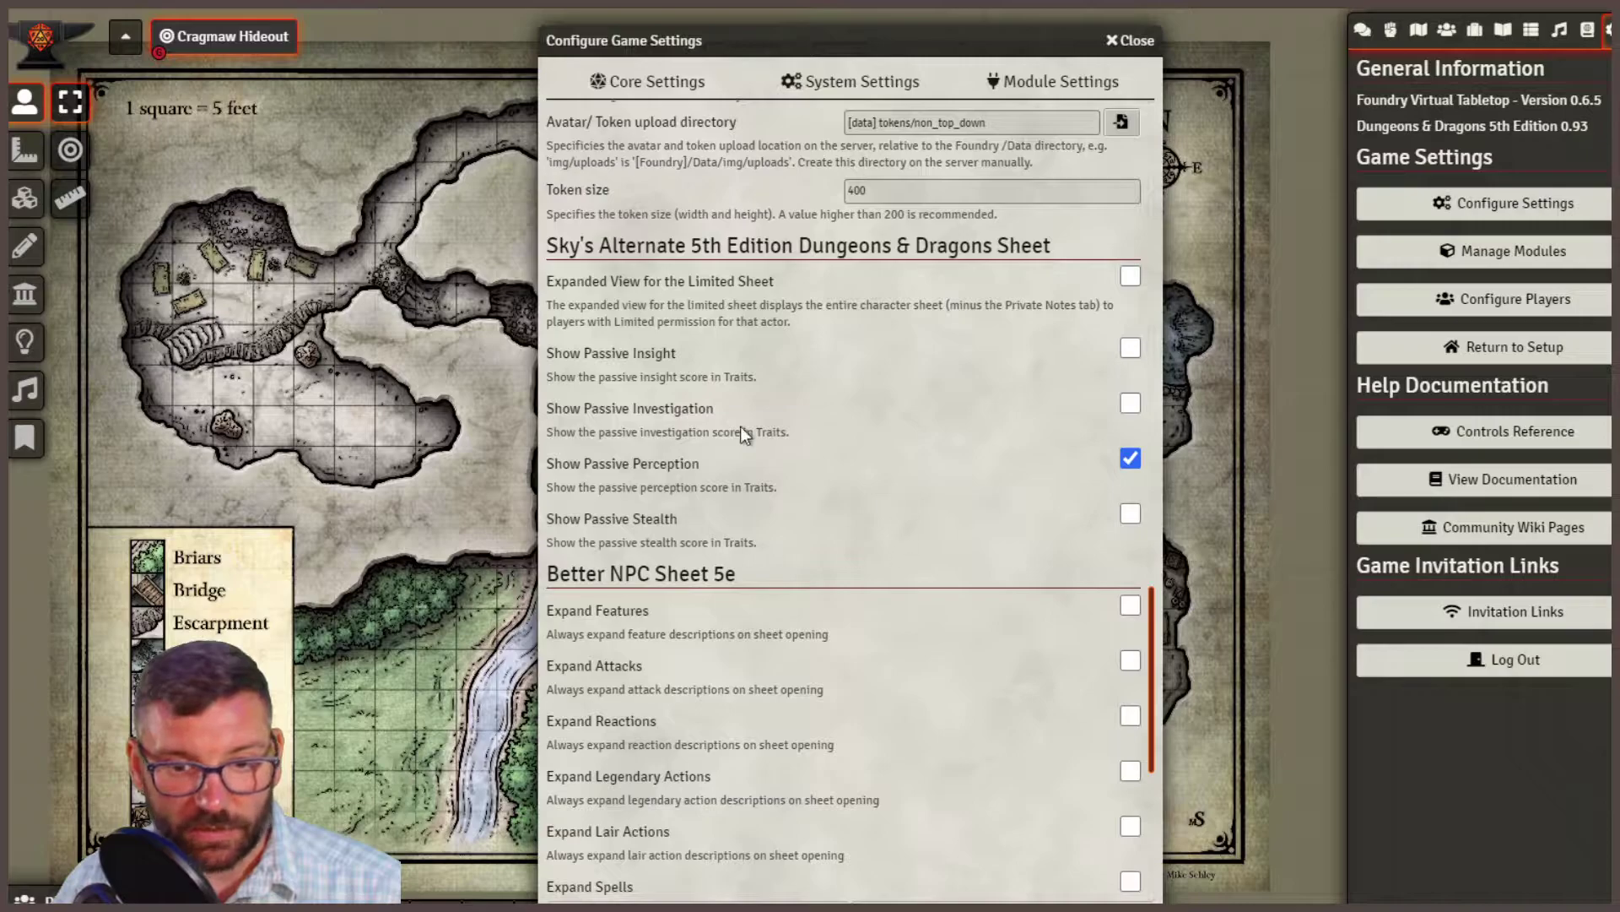
scroll(753, 489, down, 3)
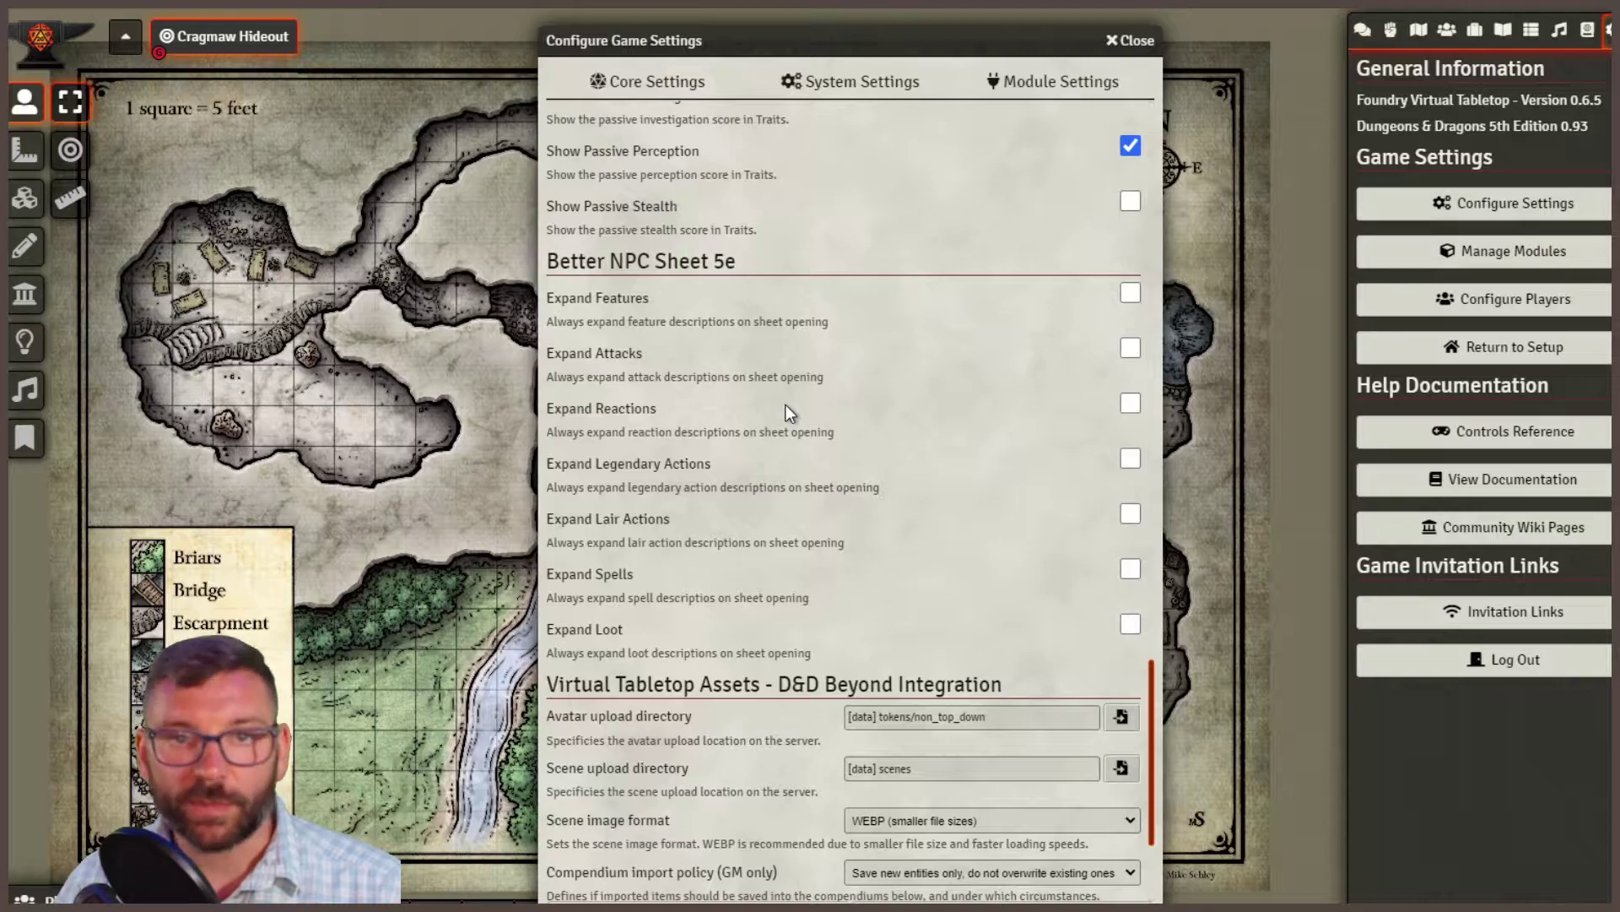
scroll(778, 422, down, 3)
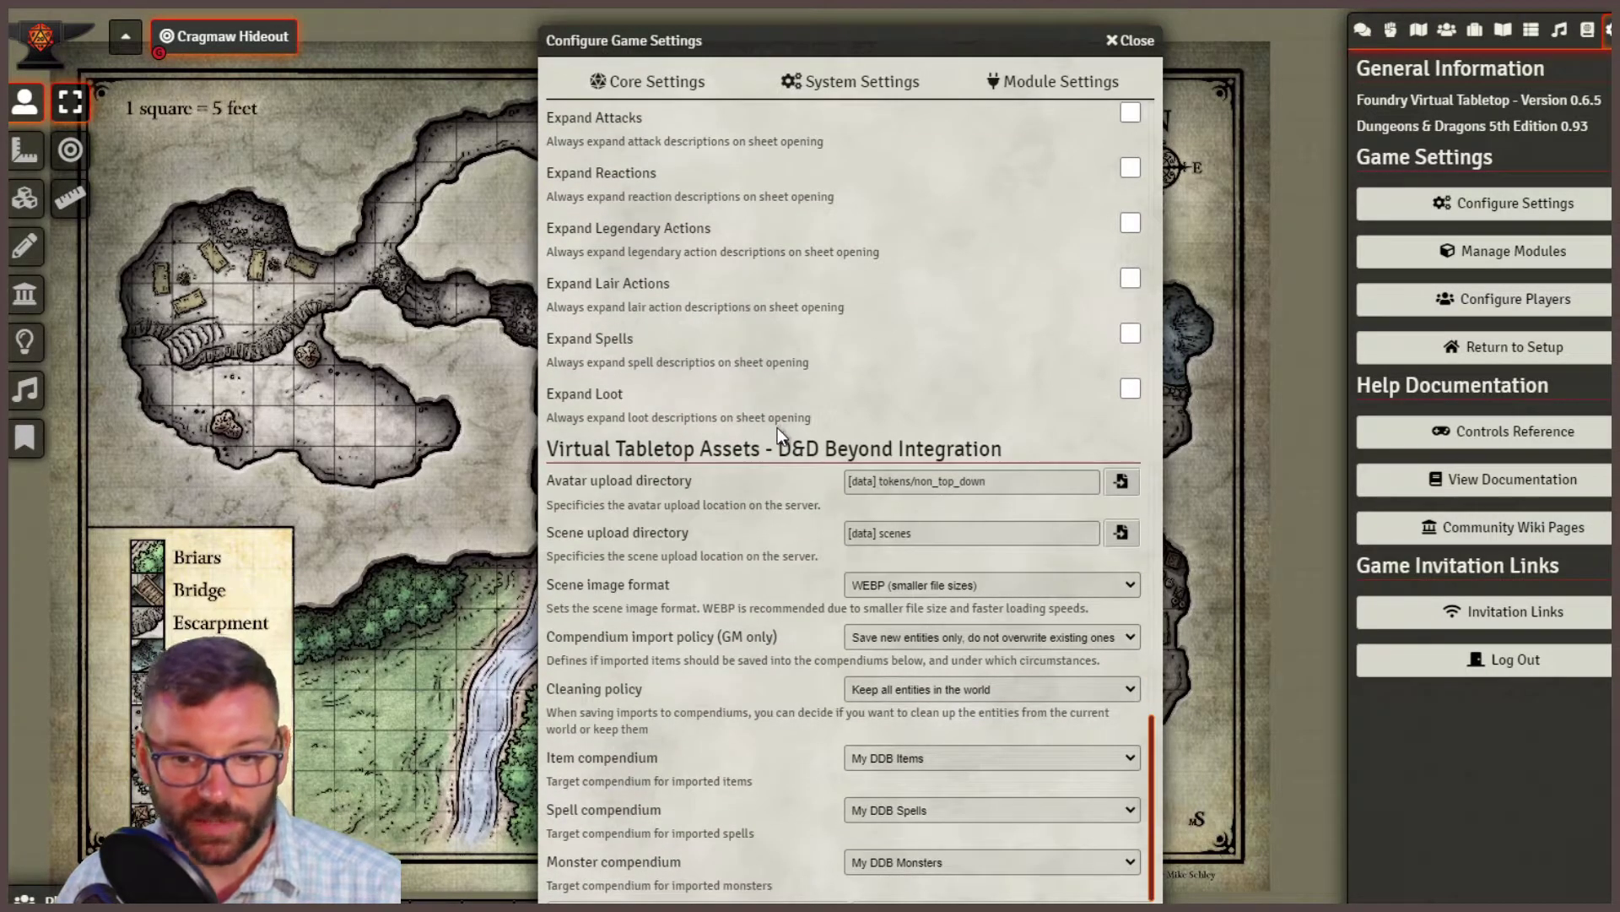
key(Escape)
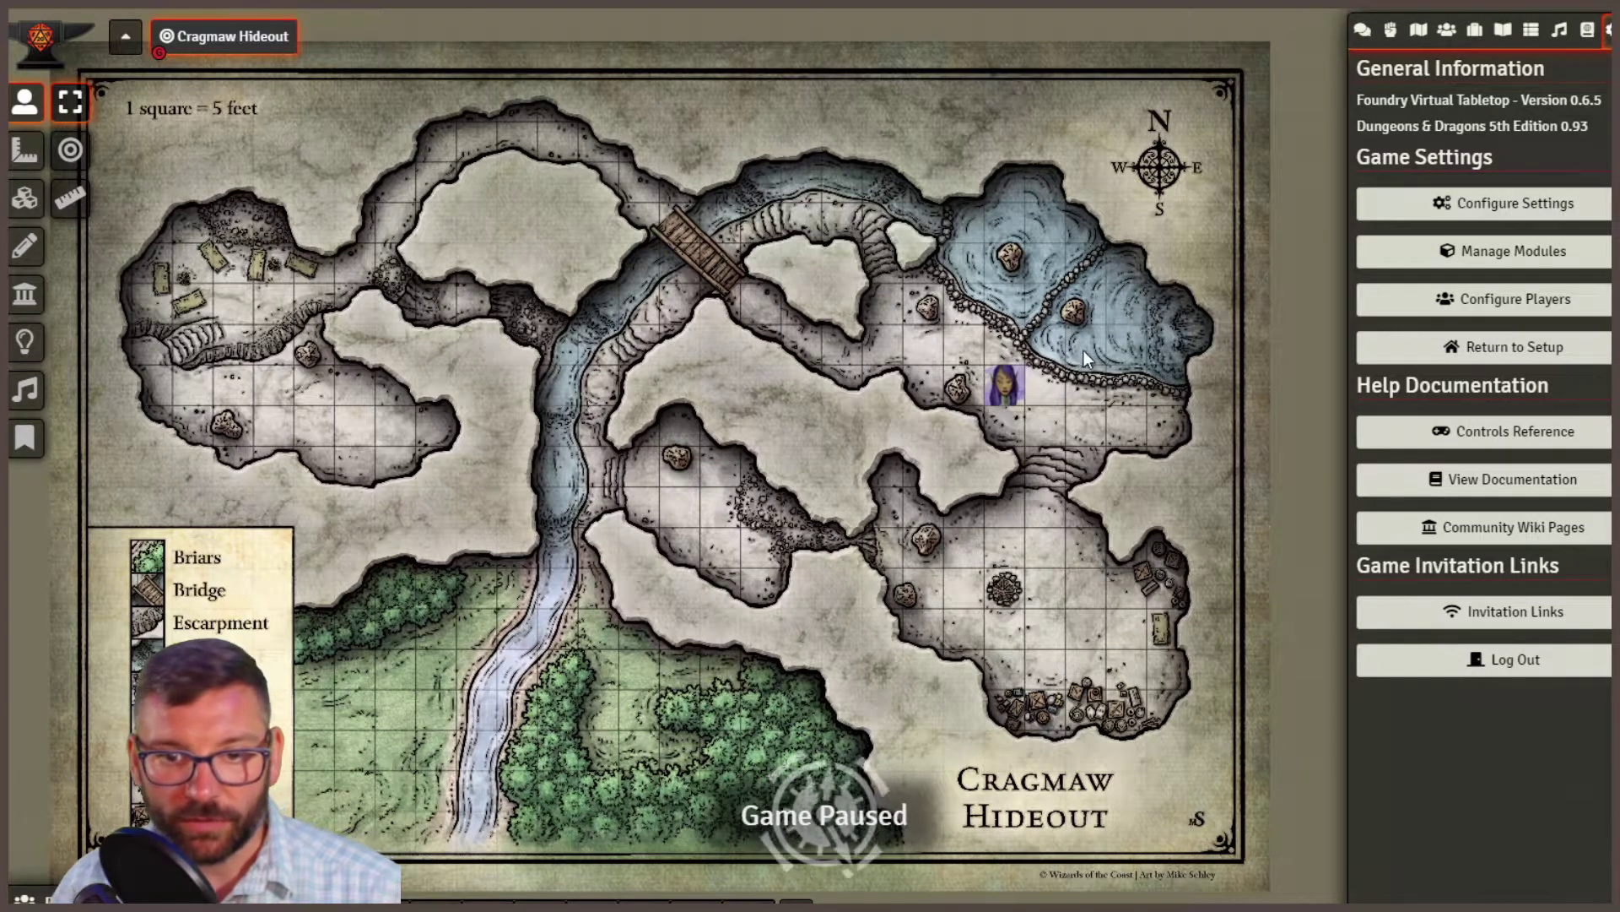
Open the configuration of the character token on the map, look through its image, position, vision and resources pages, and close it.
double_click(999, 390)
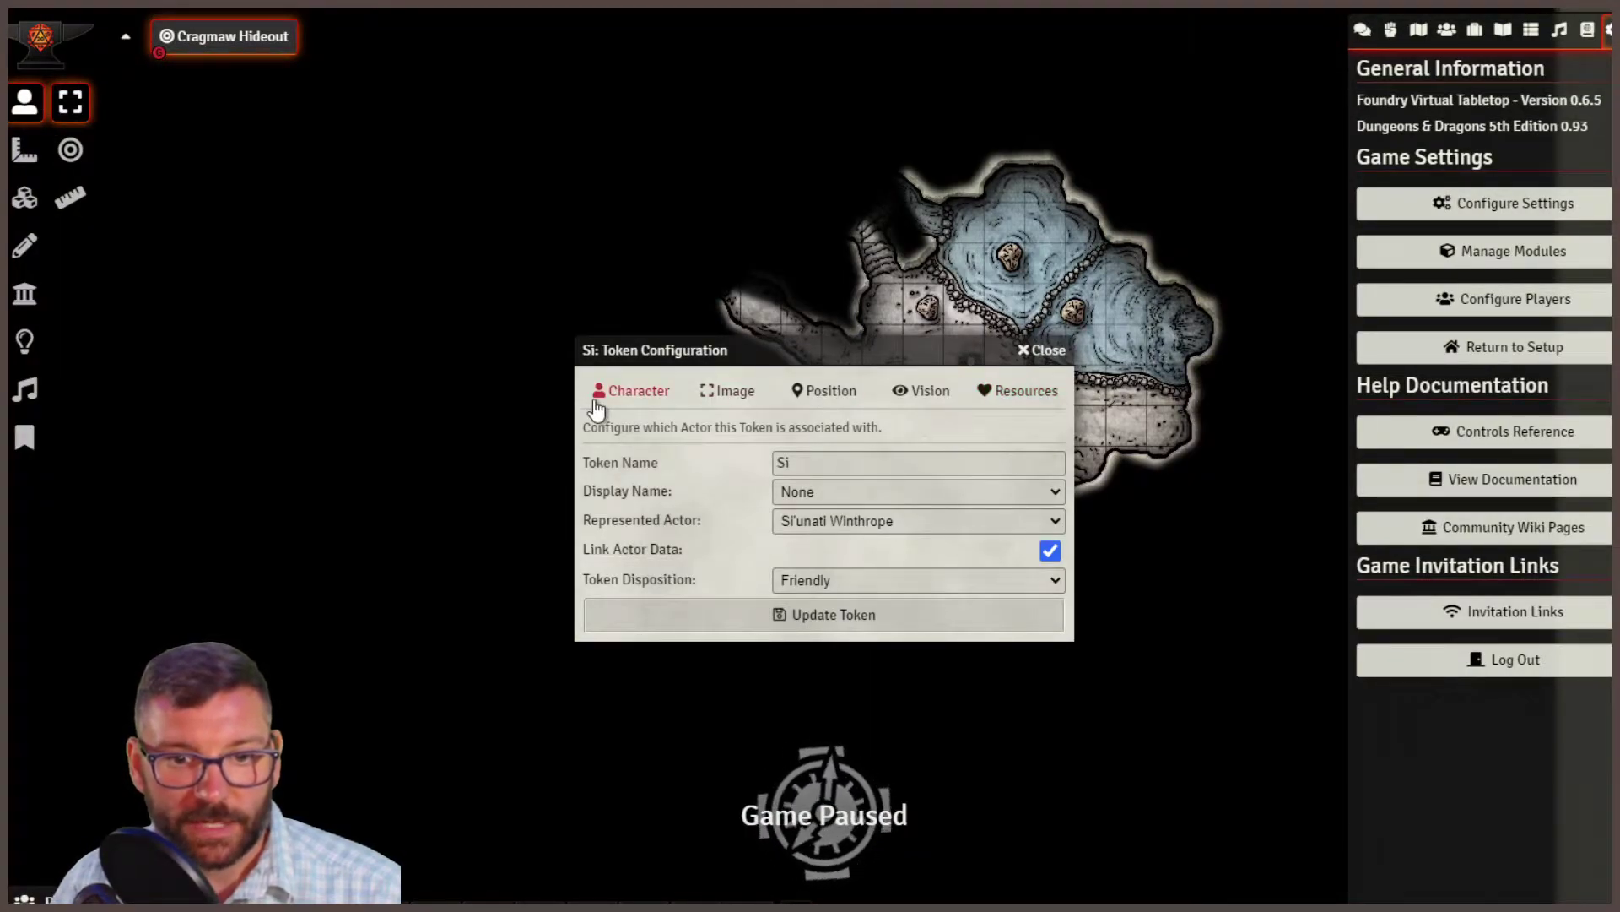
click(735, 392)
click(820, 391)
click(899, 391)
click(1019, 396)
click(1043, 350)
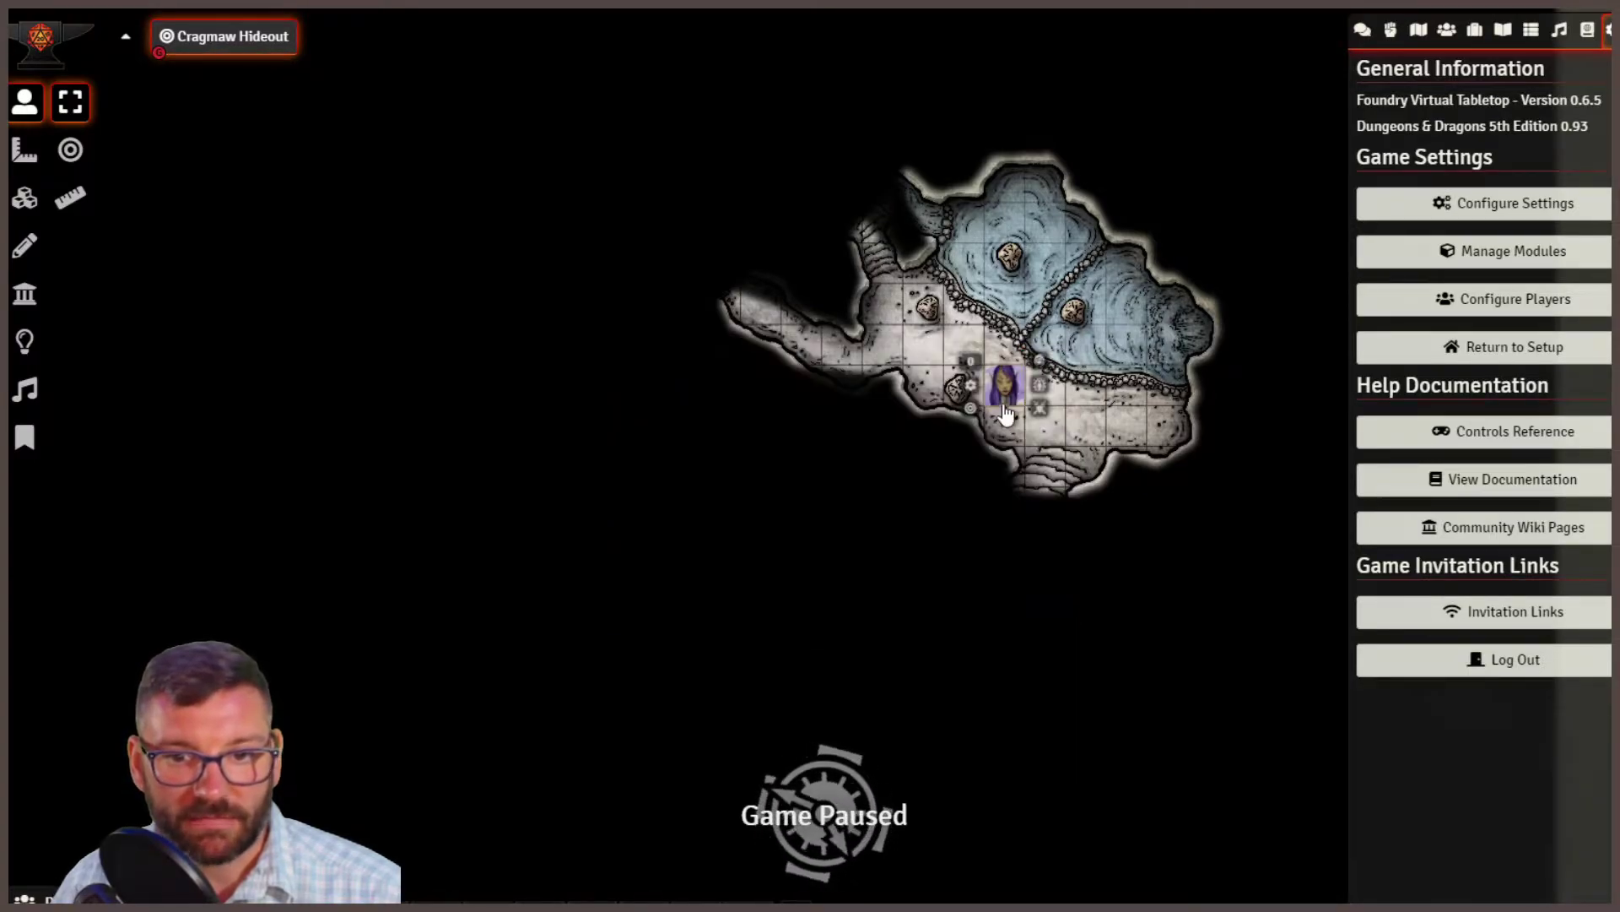
Open the token's character sheet and check which individual and default sheet classes its sheet configuration uses.
double_click(1006, 393)
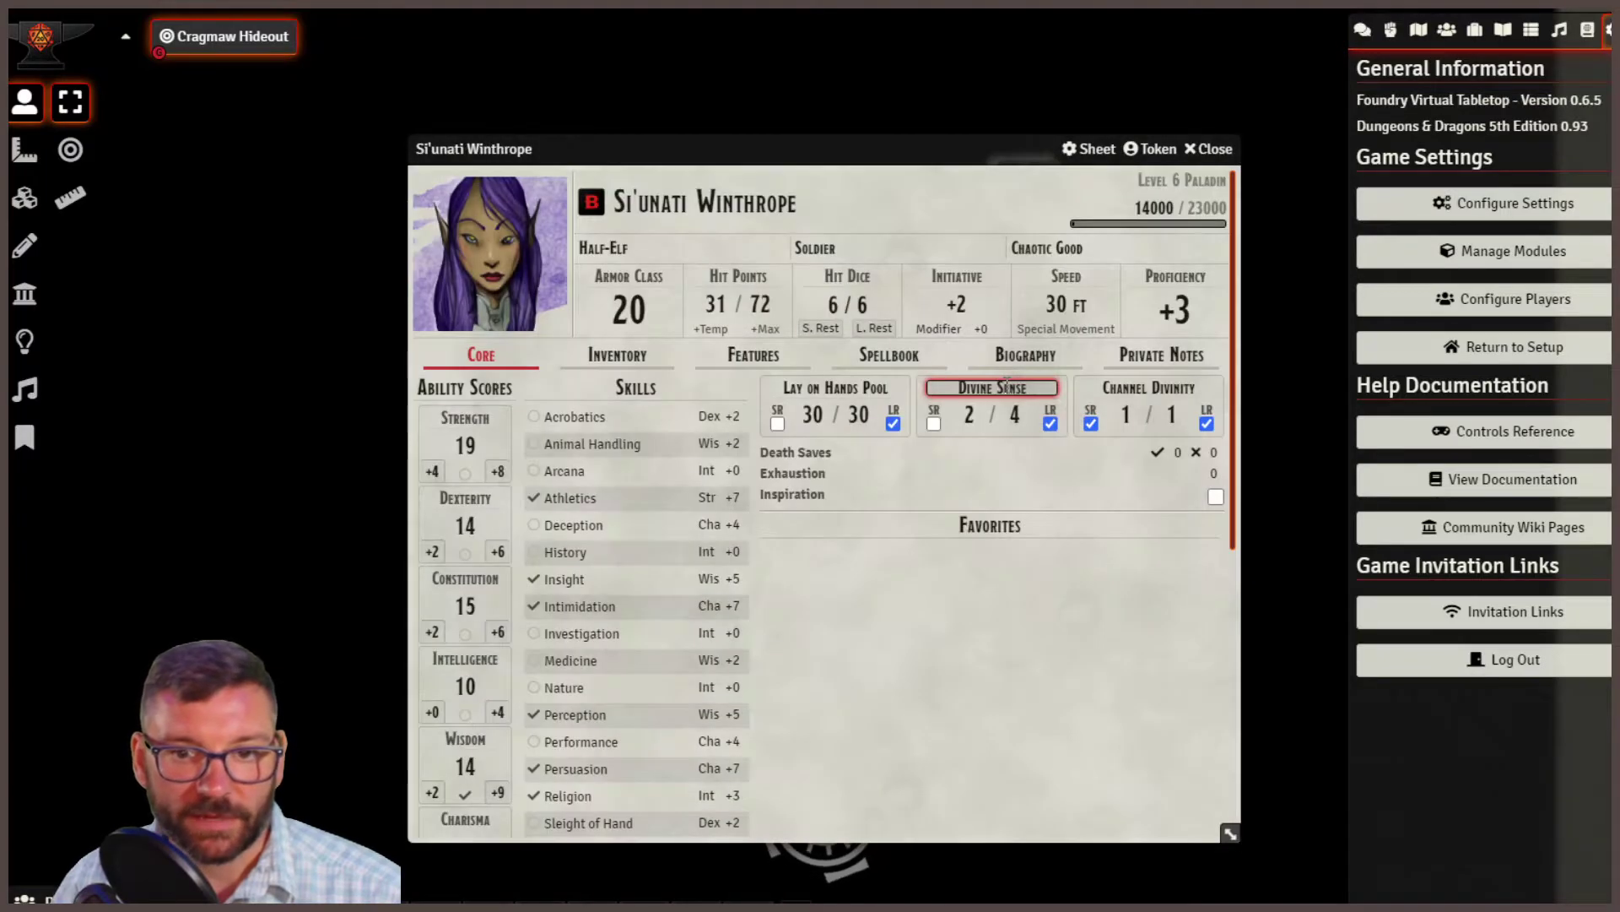
drag(663, 145, 592, 112)
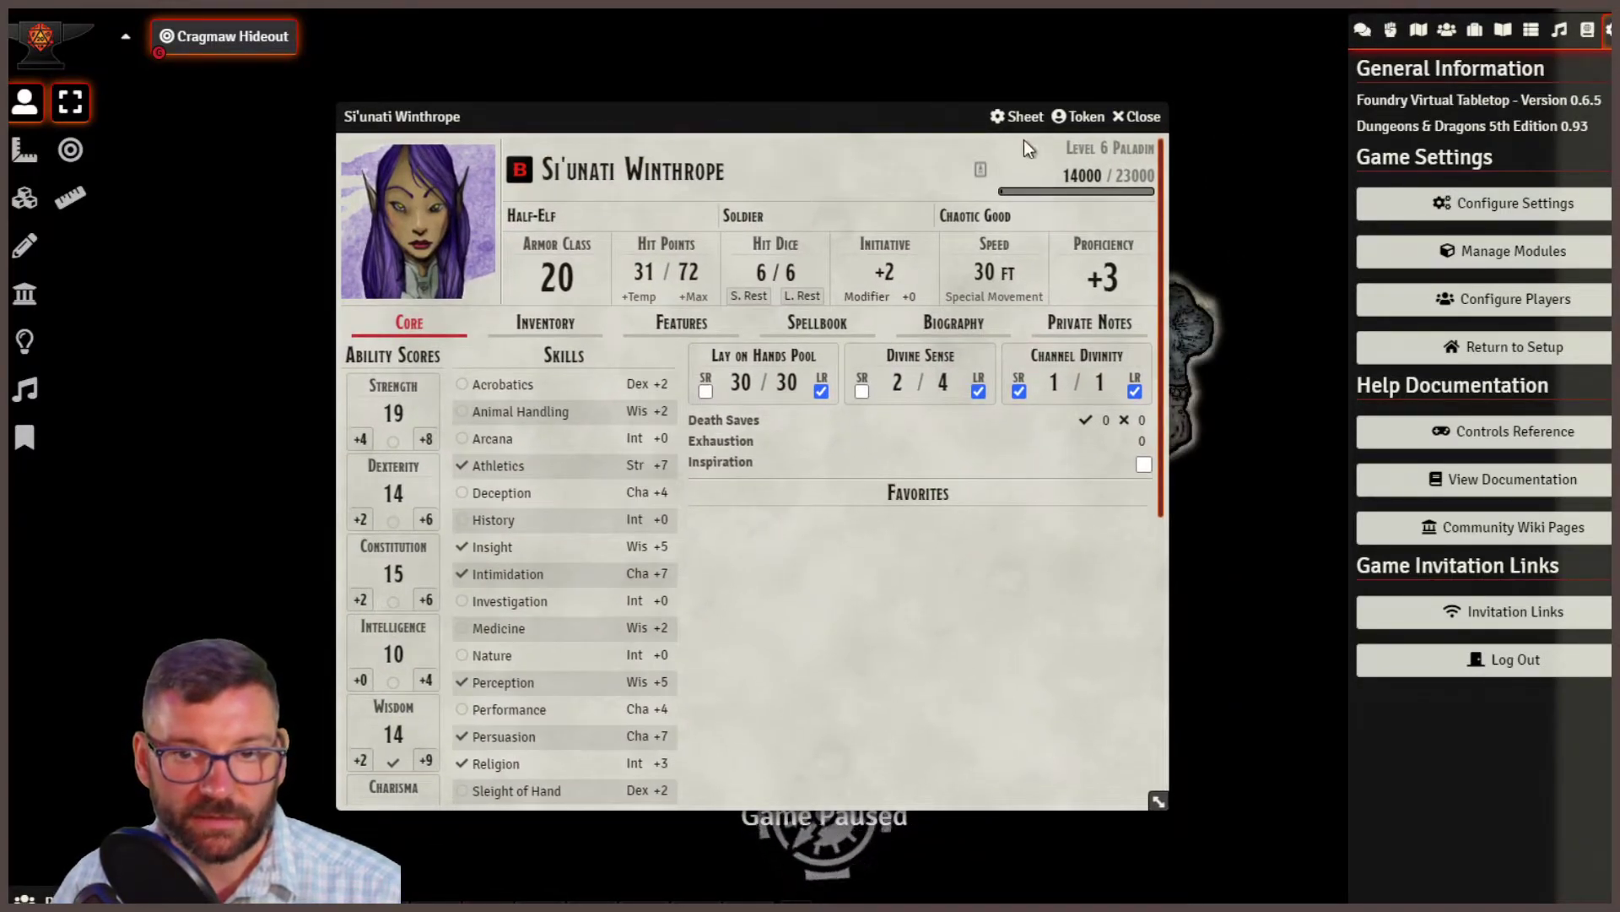
click(1020, 118)
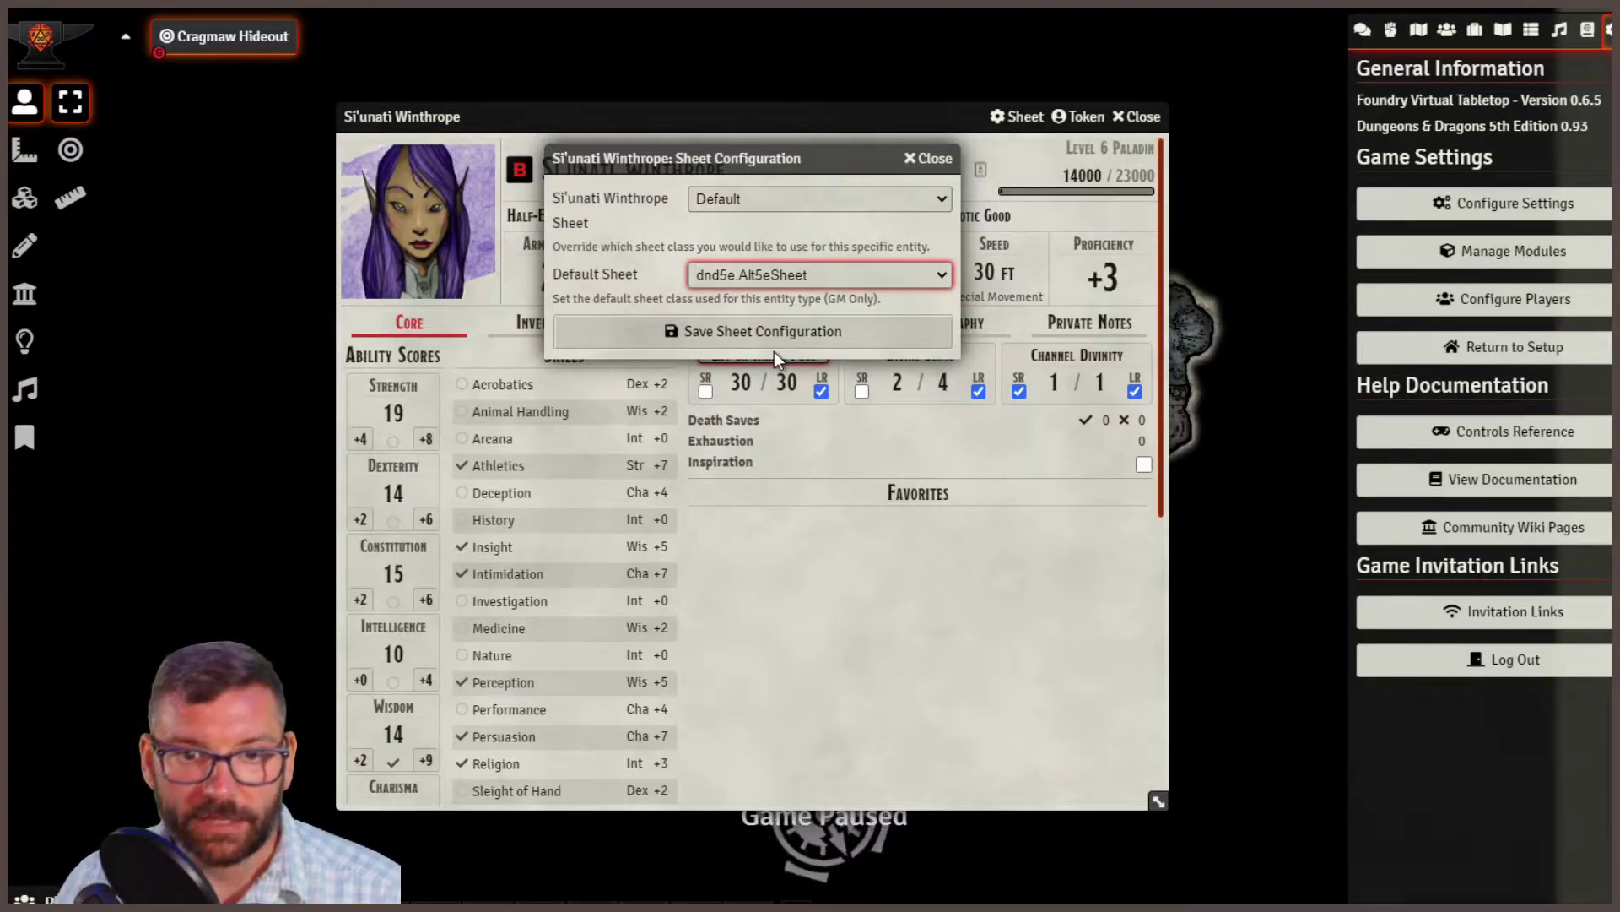
click(657, 269)
click(934, 196)
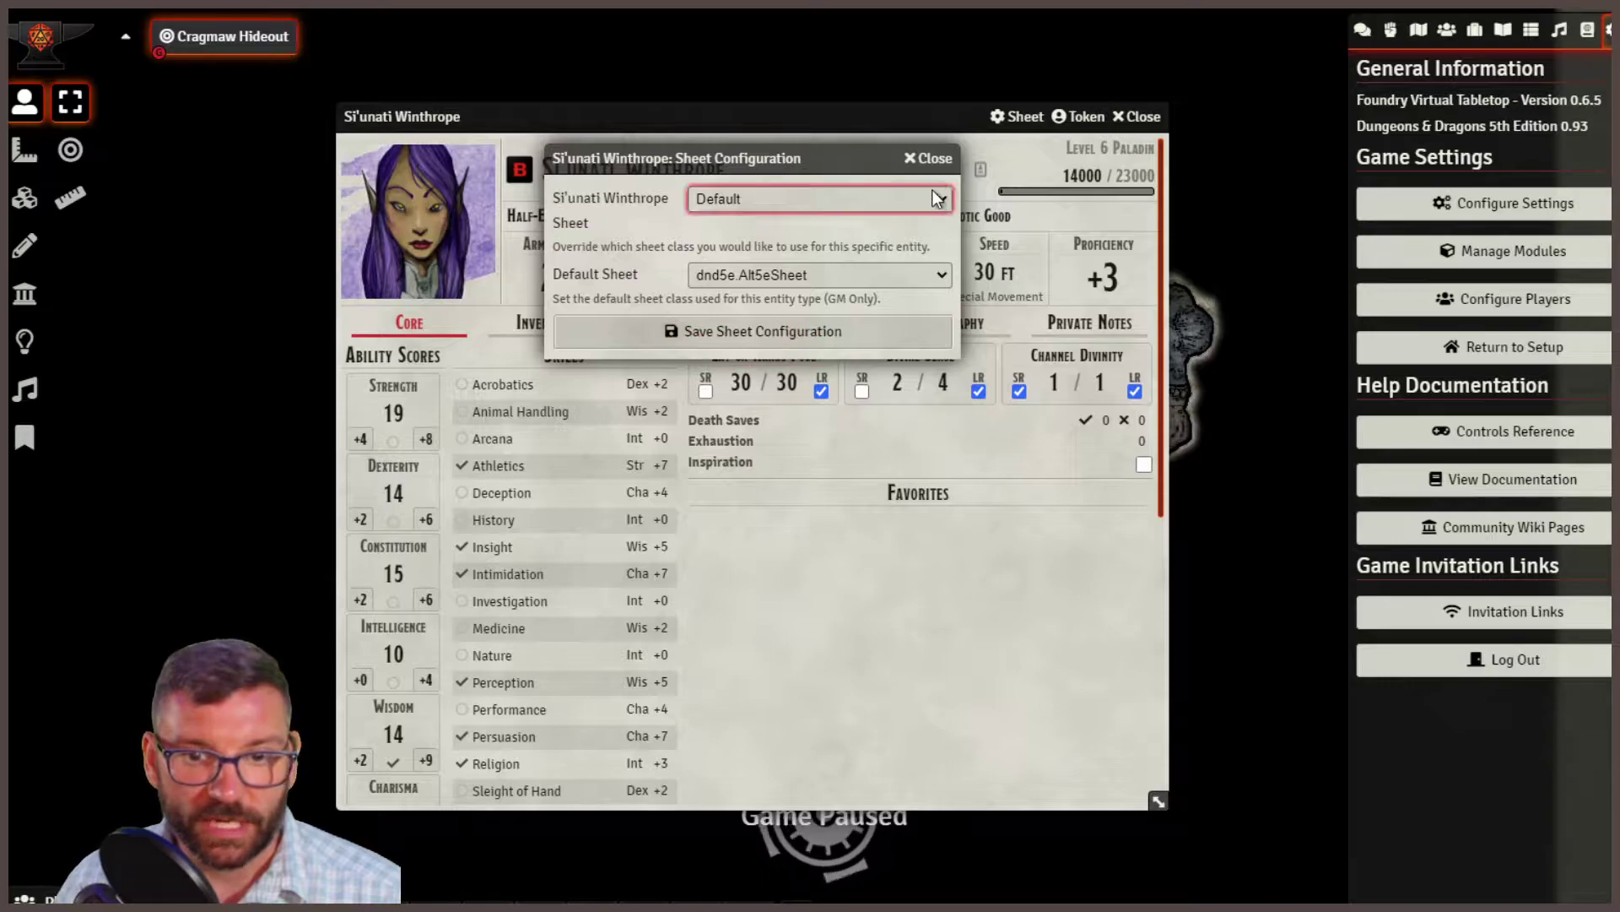
click(928, 158)
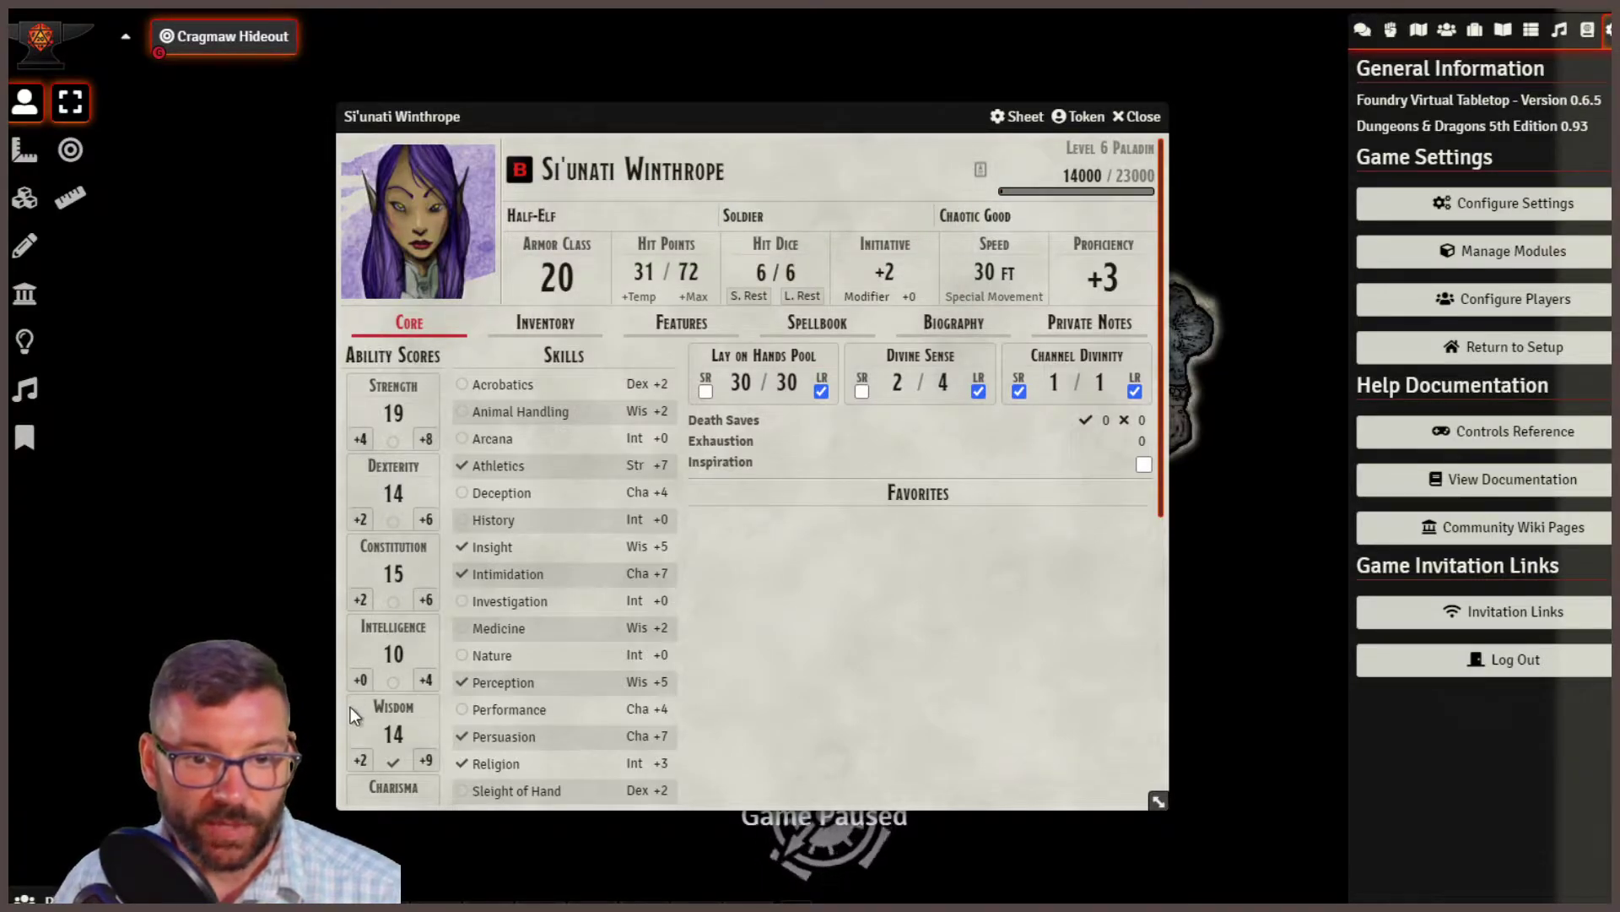
Enlarge the character sheet window and review the ability scores, skills and traits on its Core page.
drag(853, 121, 785, 25)
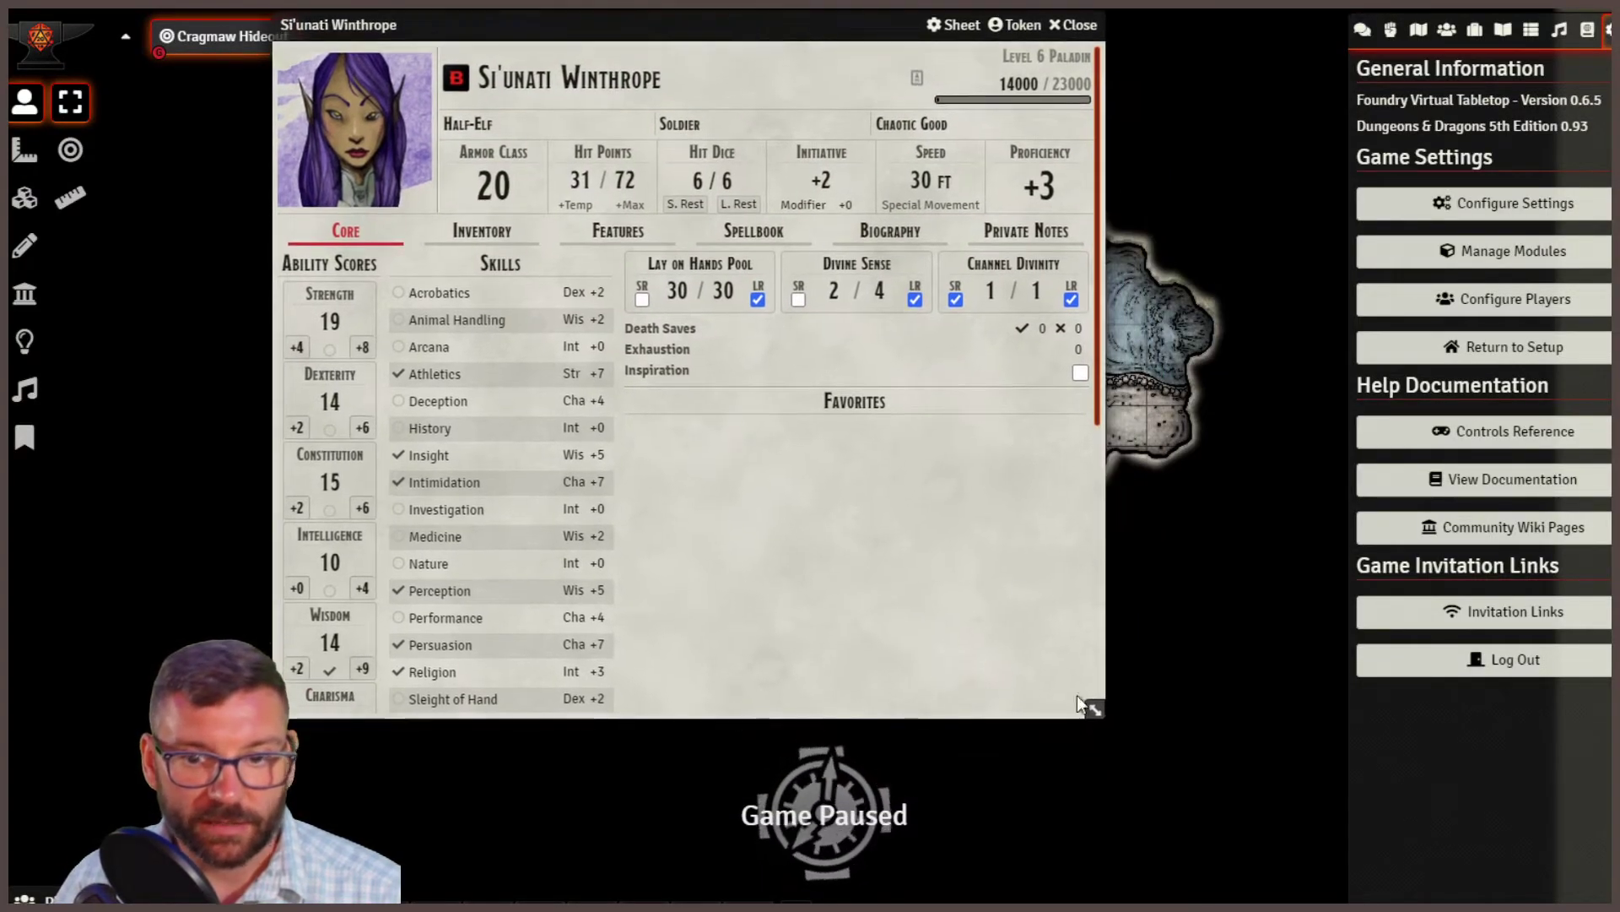
drag(1095, 709, 1186, 901)
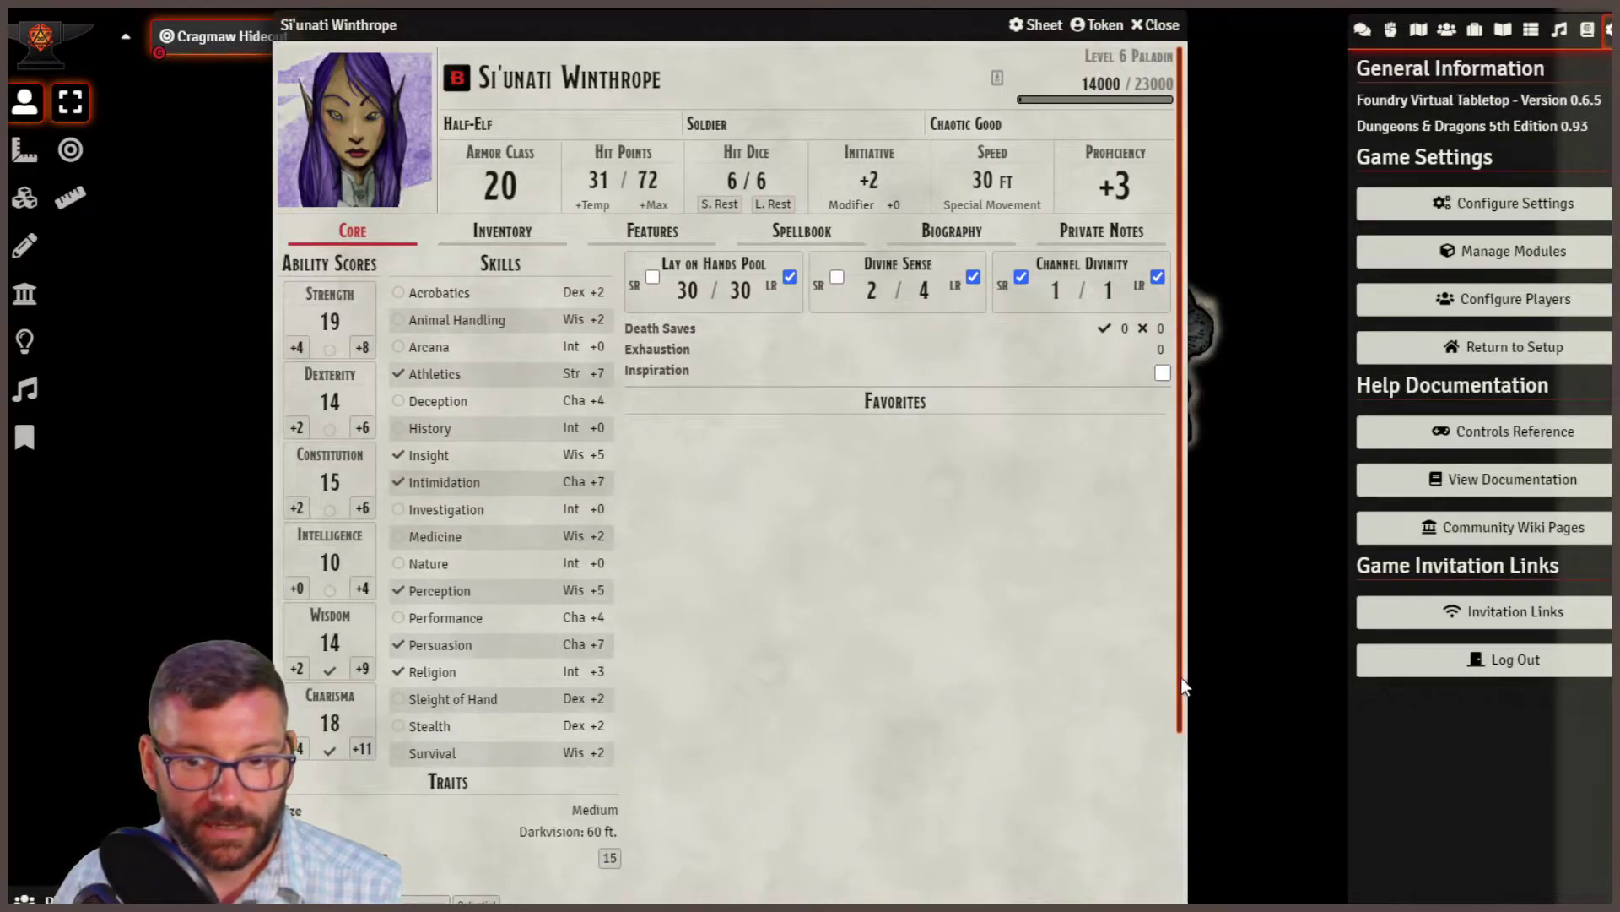
scroll(1182, 686, down, 3)
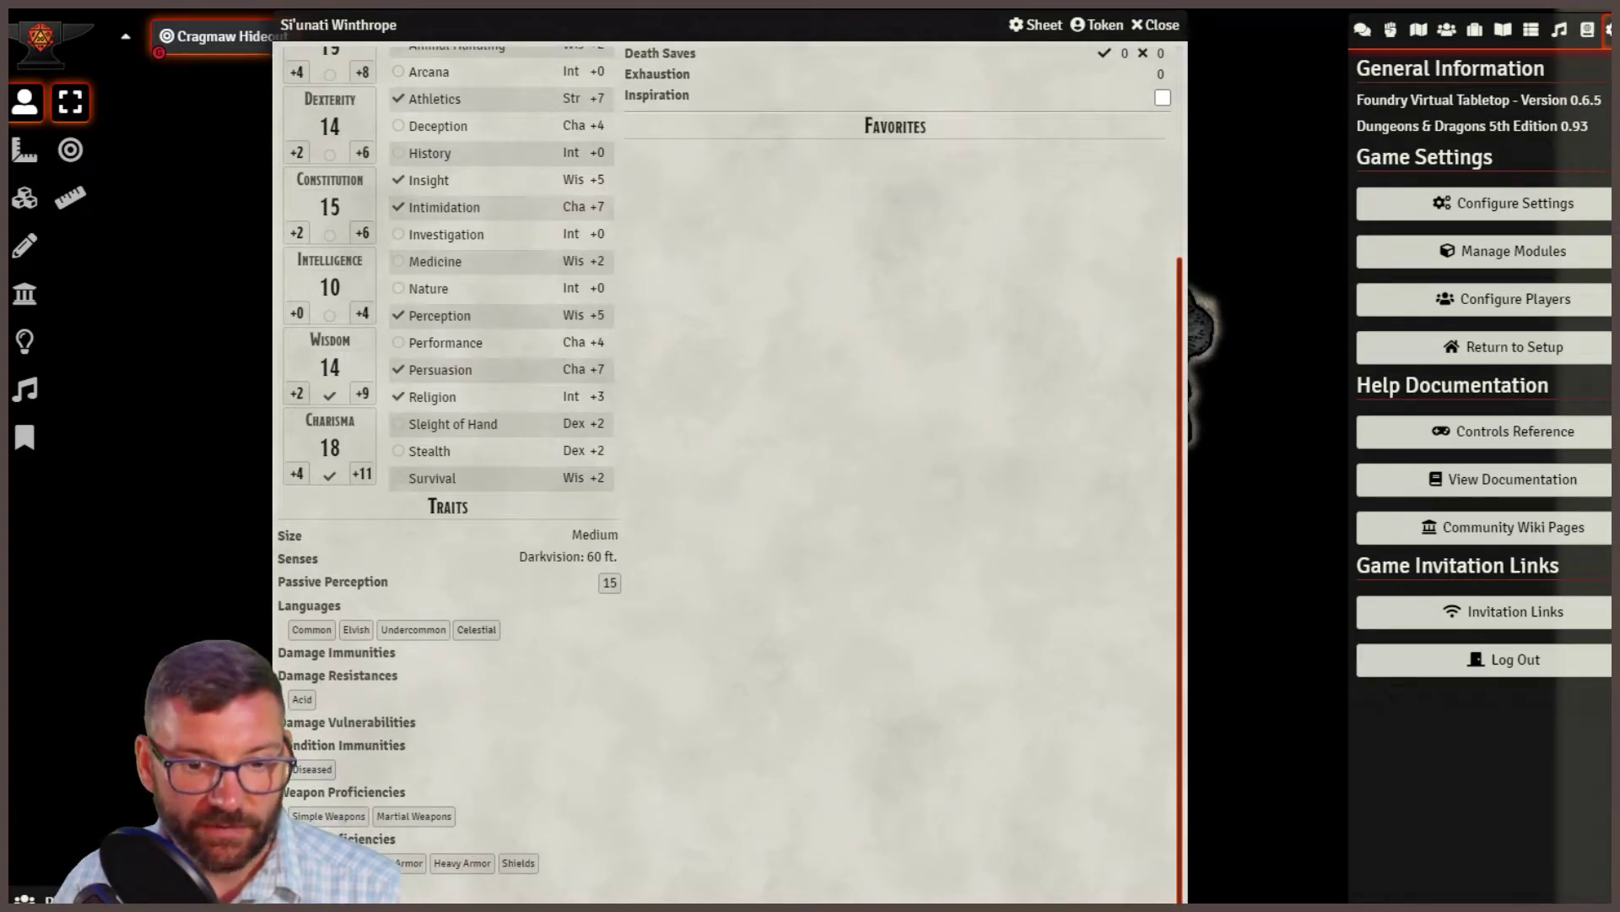
scroll(725, 473, up, 3)
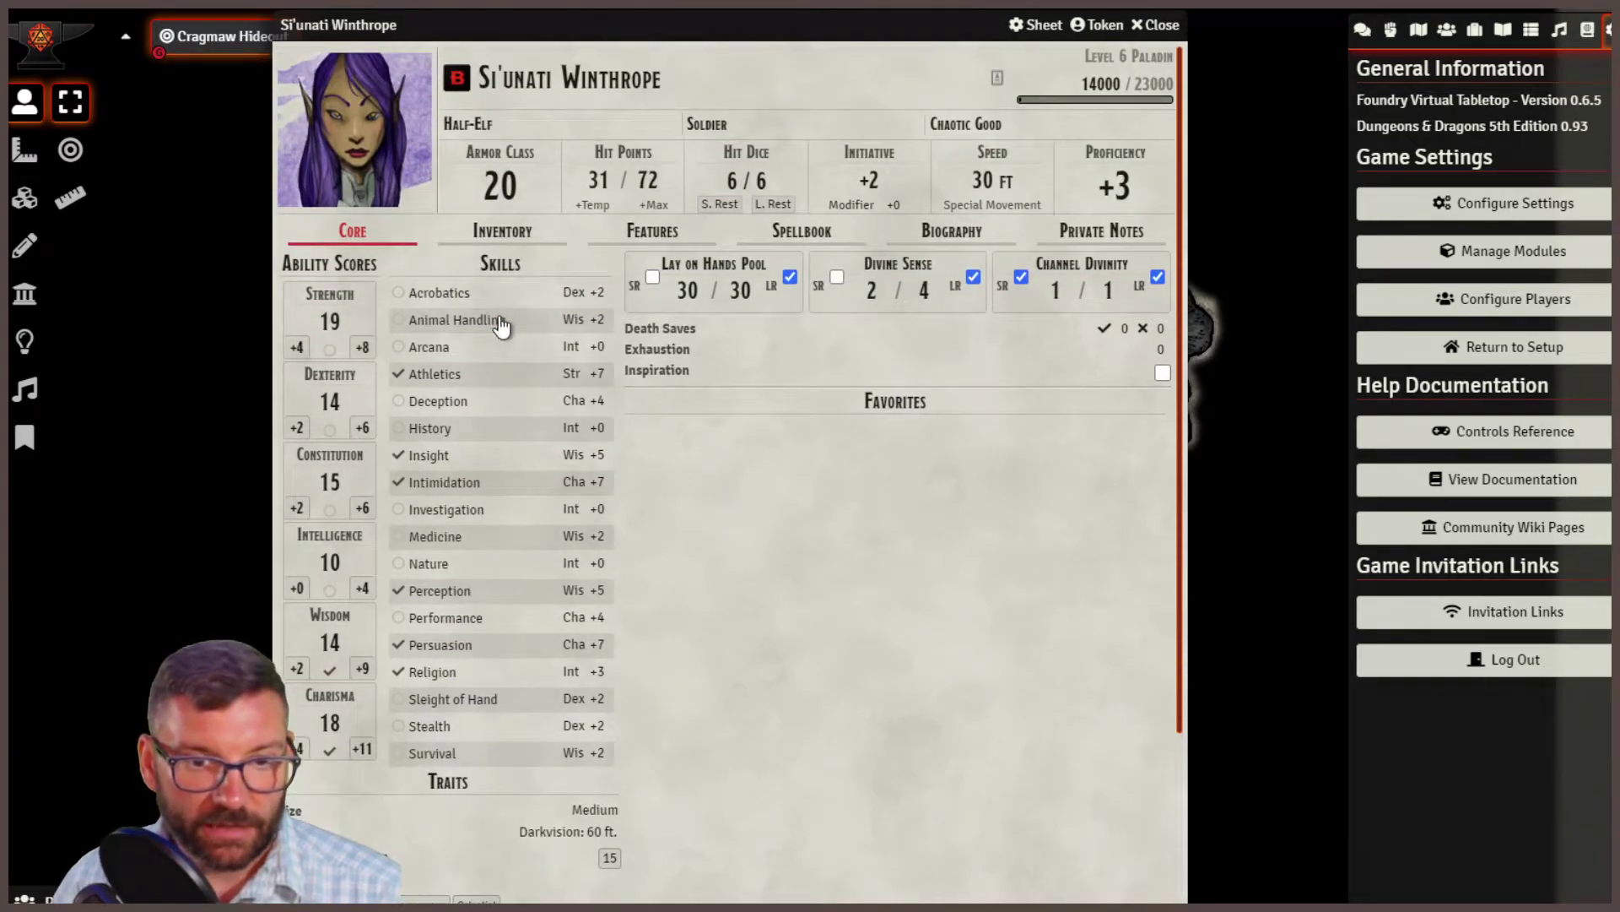
Inspect the Lay on Hands Pool, Divine Sense and Channel Divinity resource counters without changing their values.
click(738, 287)
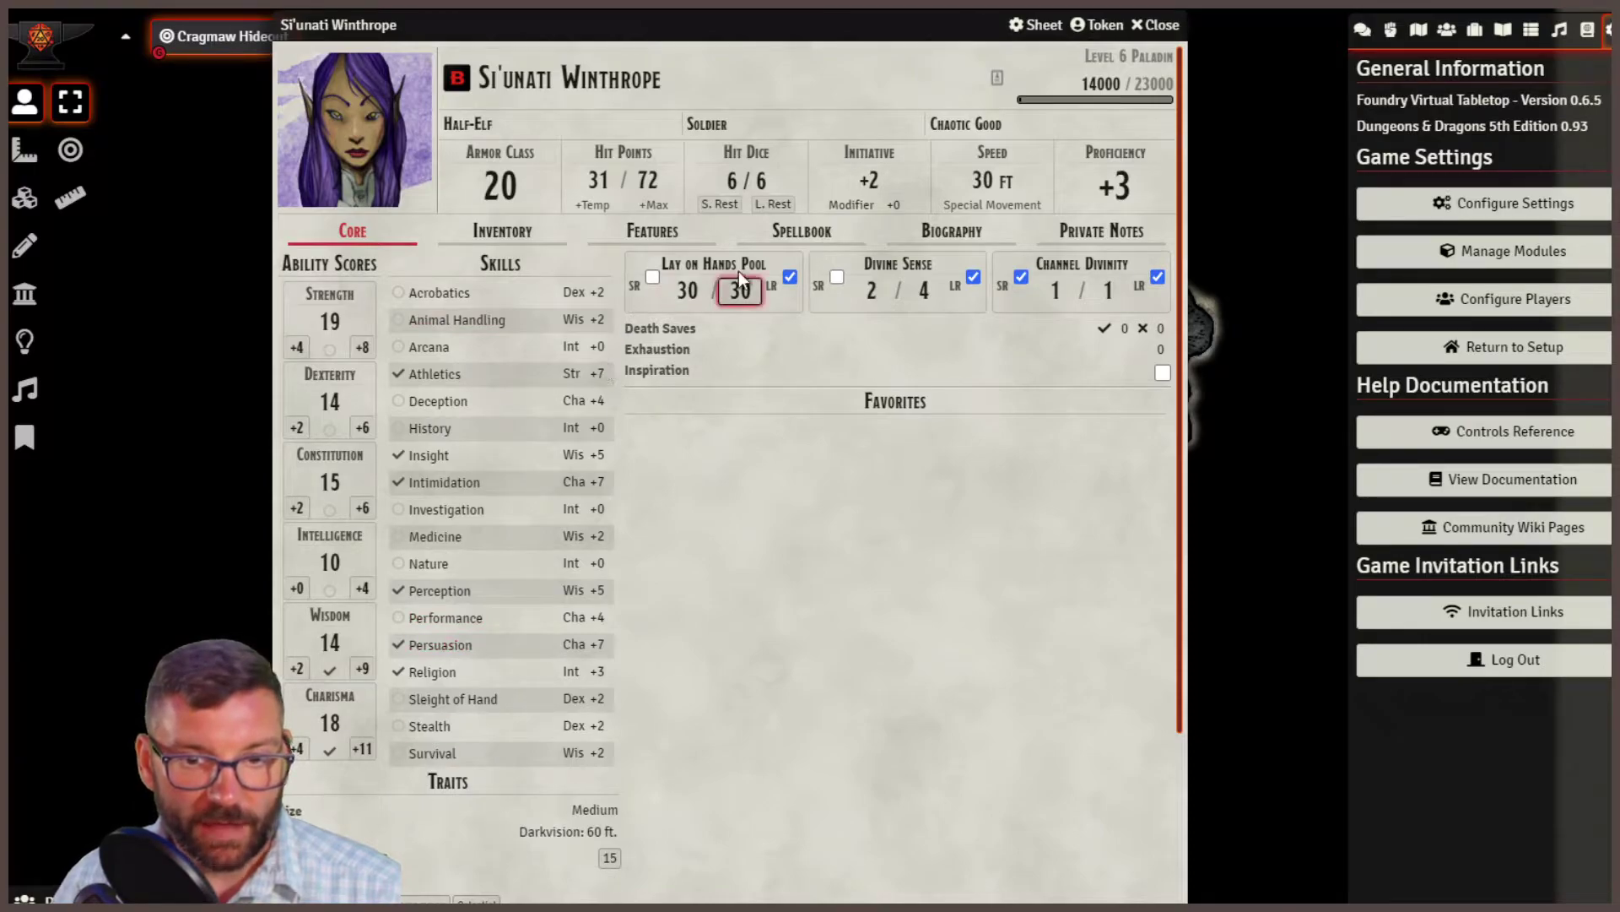
click(705, 291)
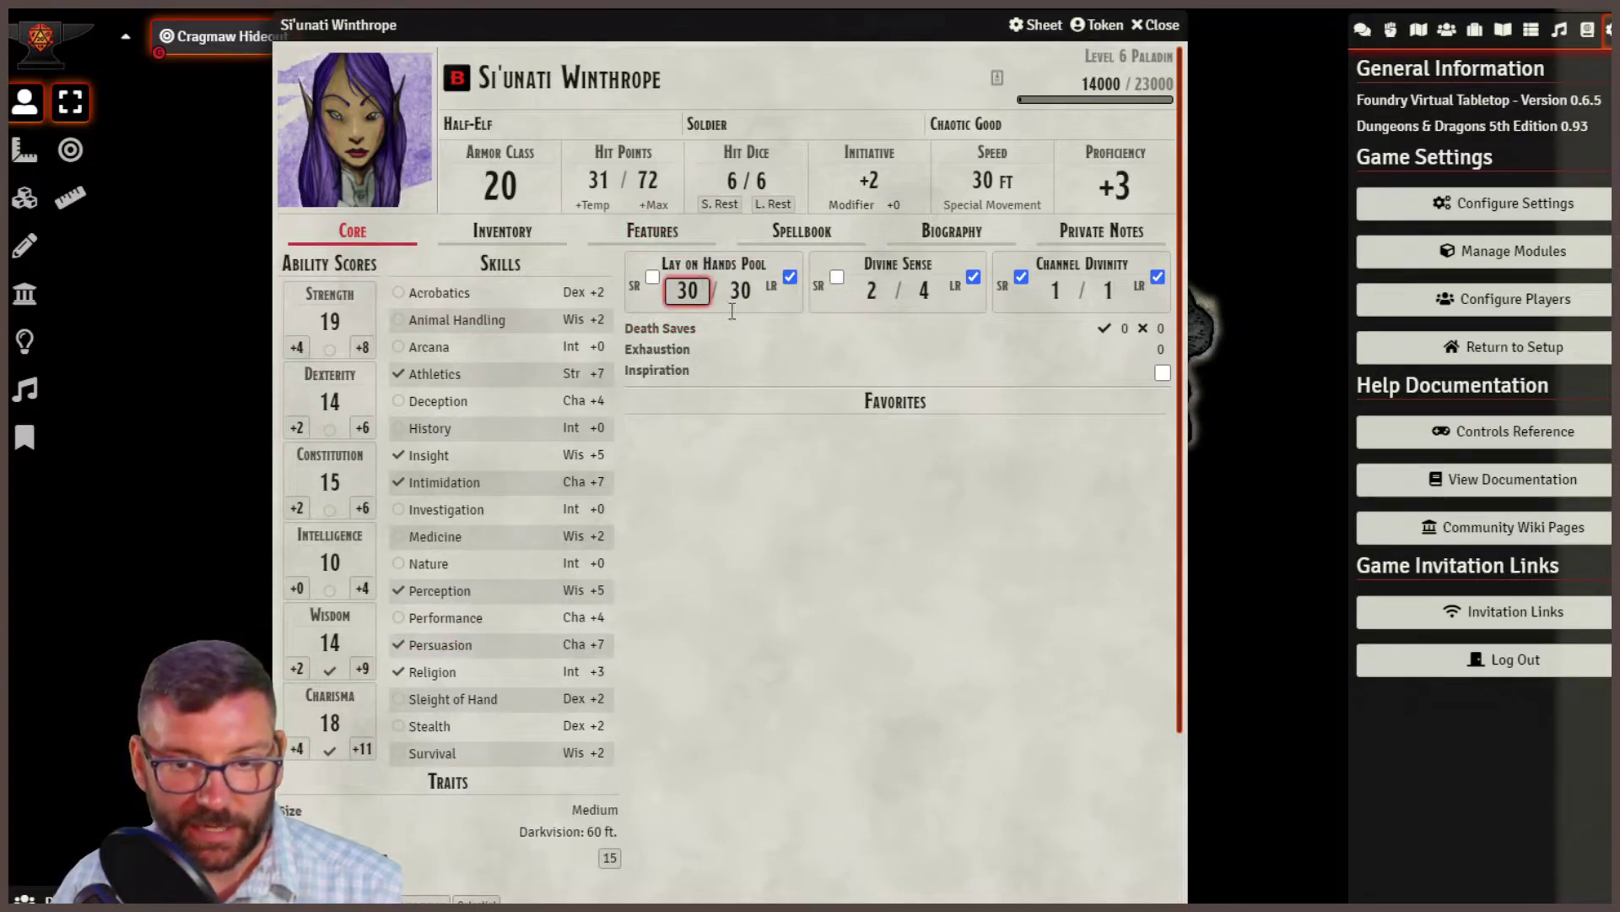
click(872, 258)
click(1114, 296)
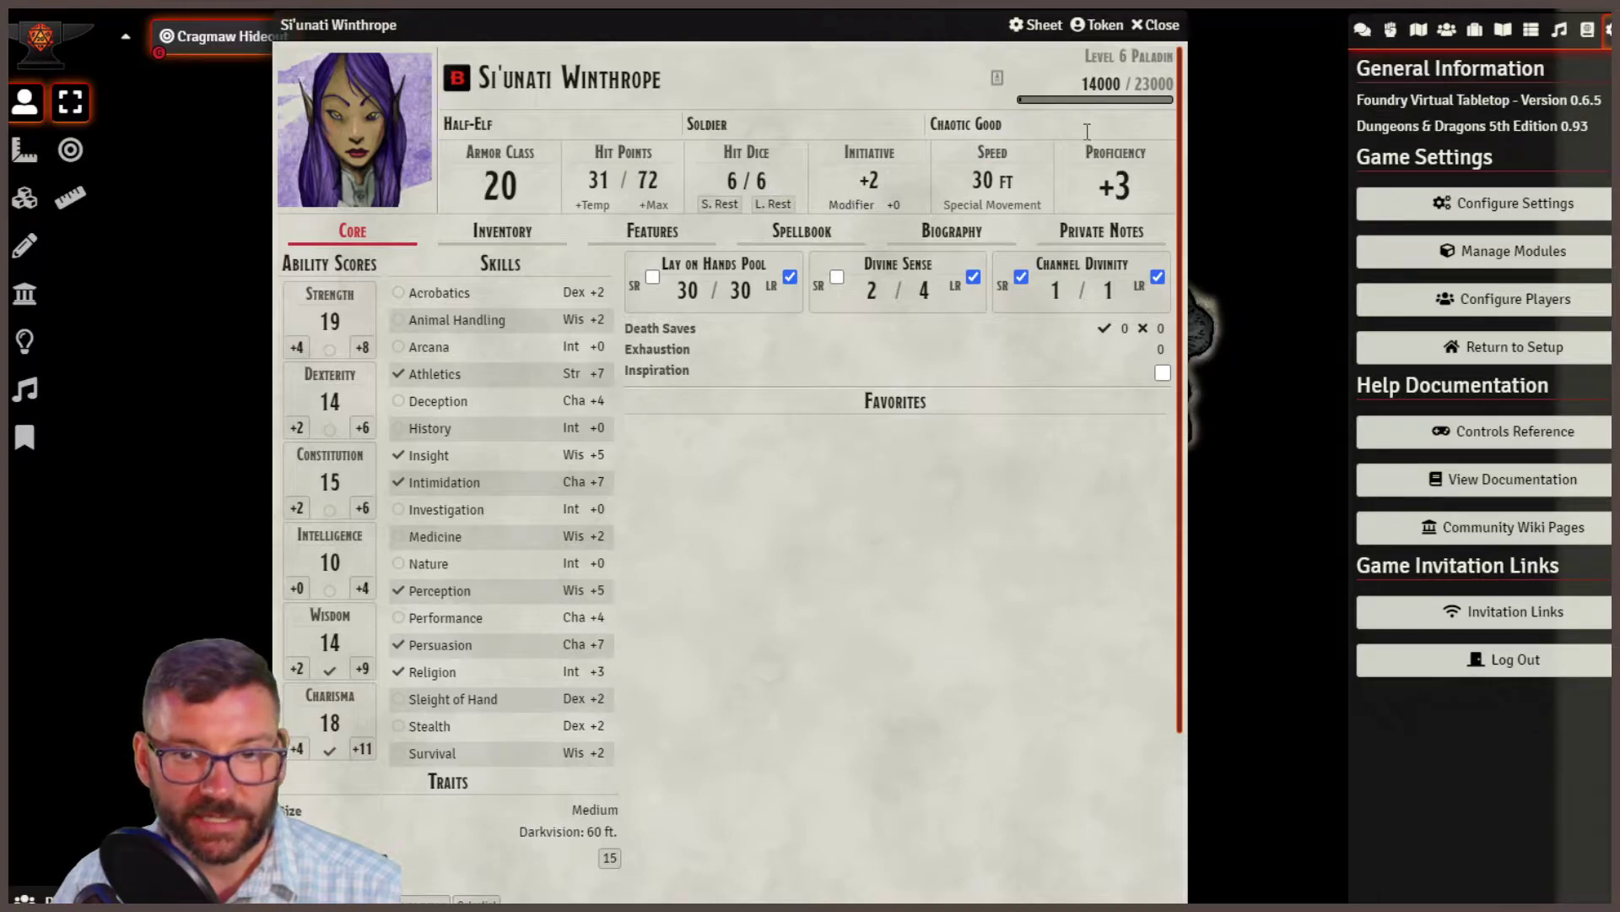
Examine the character's inventory page, including the currency row and the full item list.
click(477, 244)
scroll(581, 475, down, 4)
scroll(579, 473, down, 5)
scroll(573, 478, up, 8)
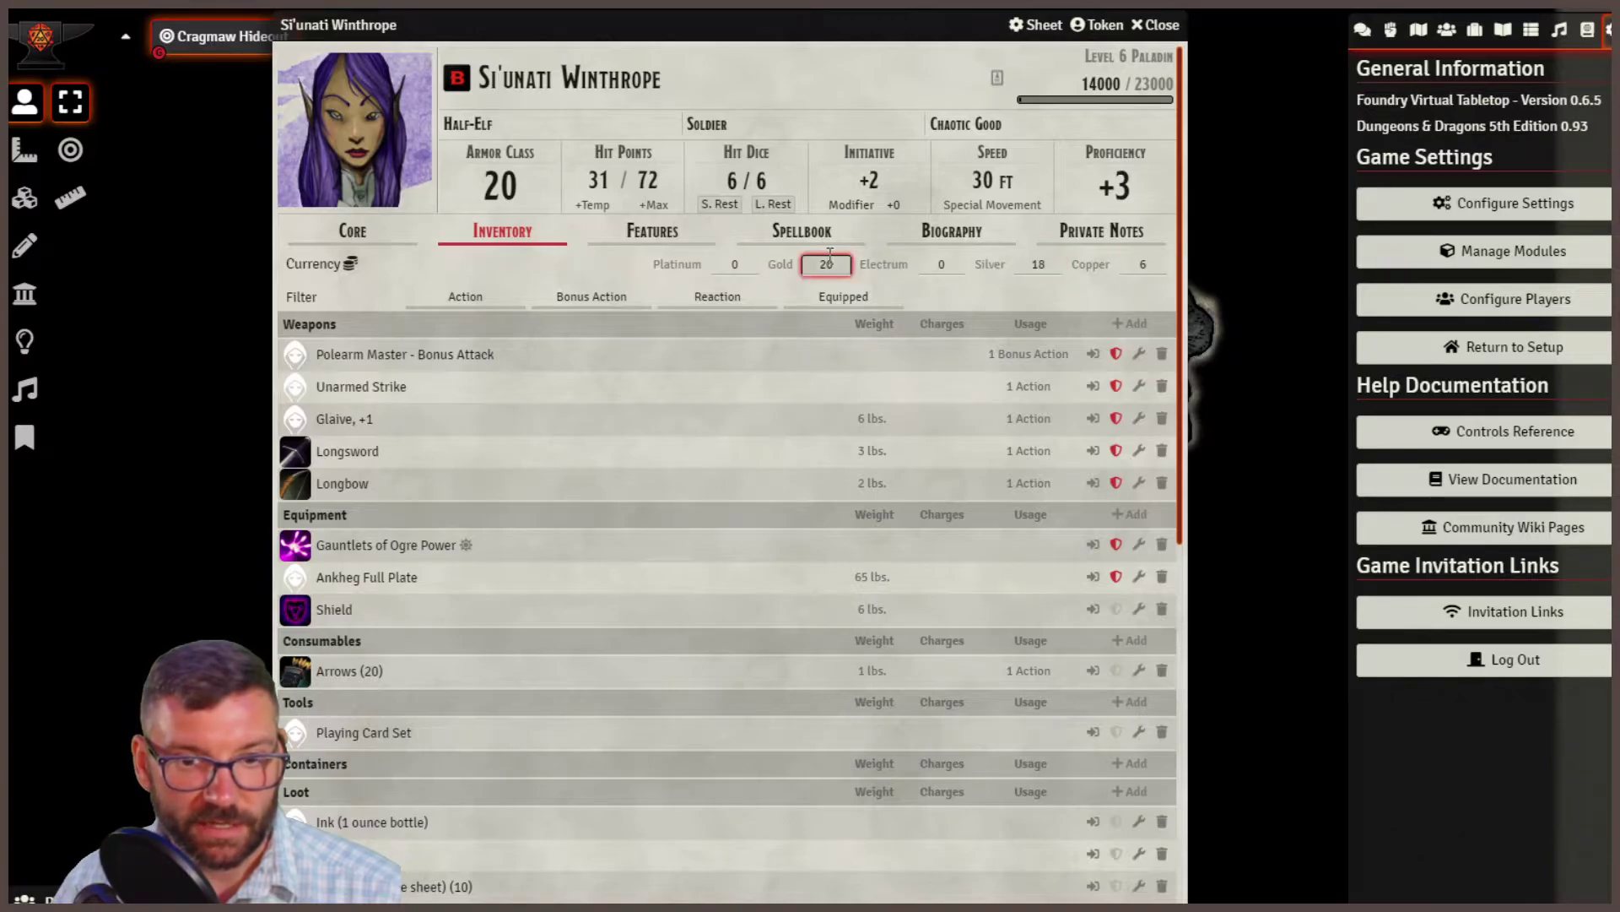
Try the inventory's Action, Bonus Action, Reaction and Equipped filters together, and clear them all.
click(473, 300)
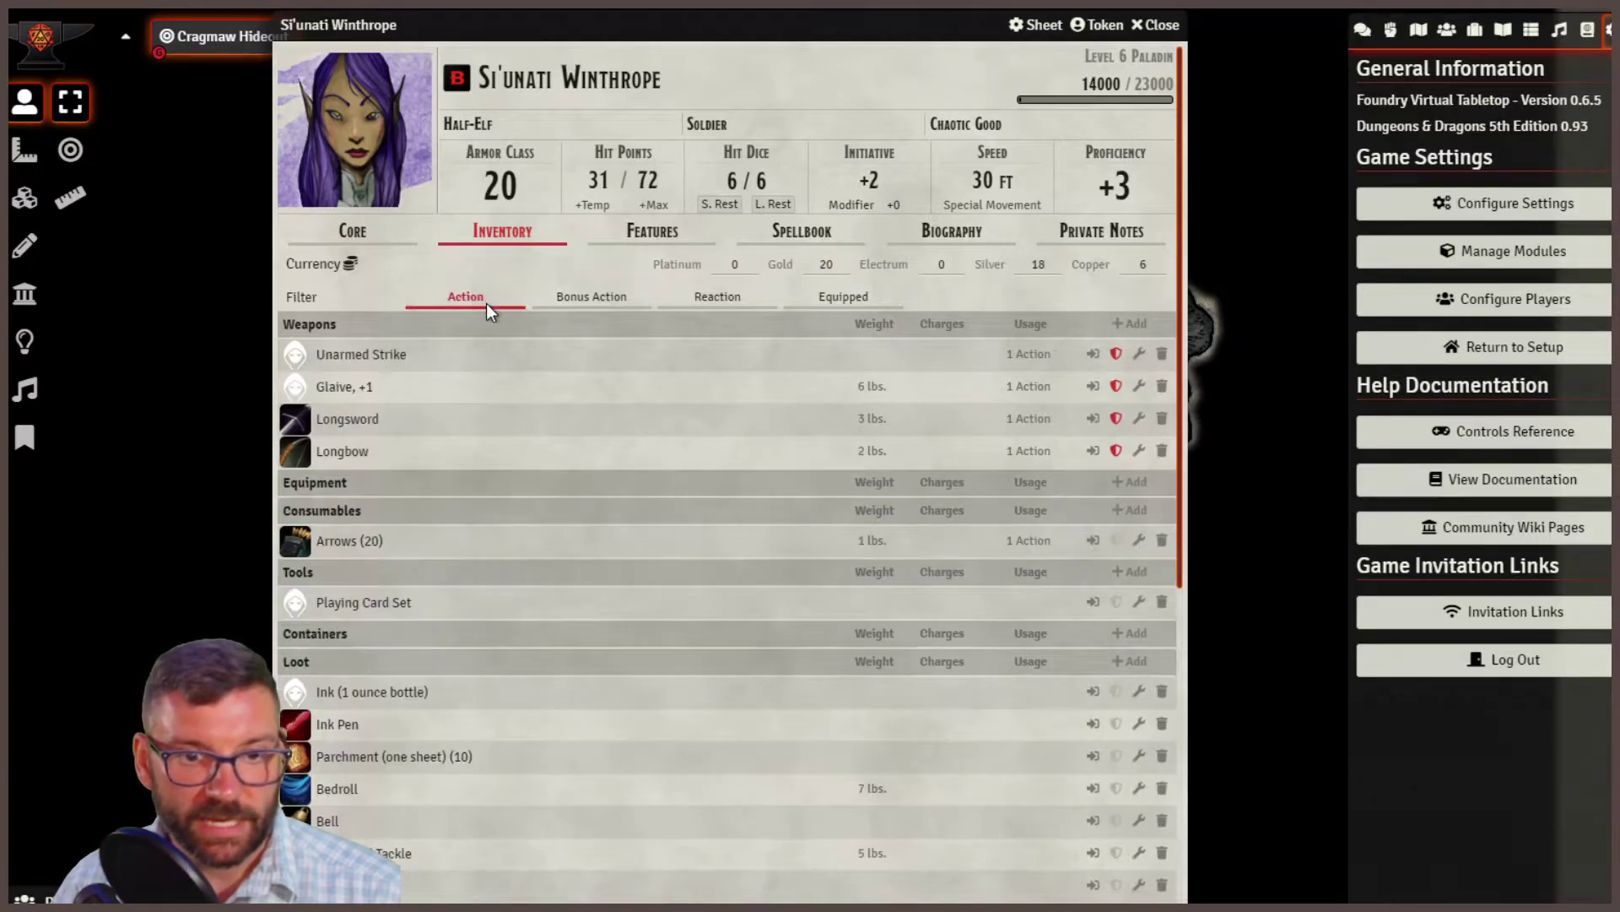
click(589, 297)
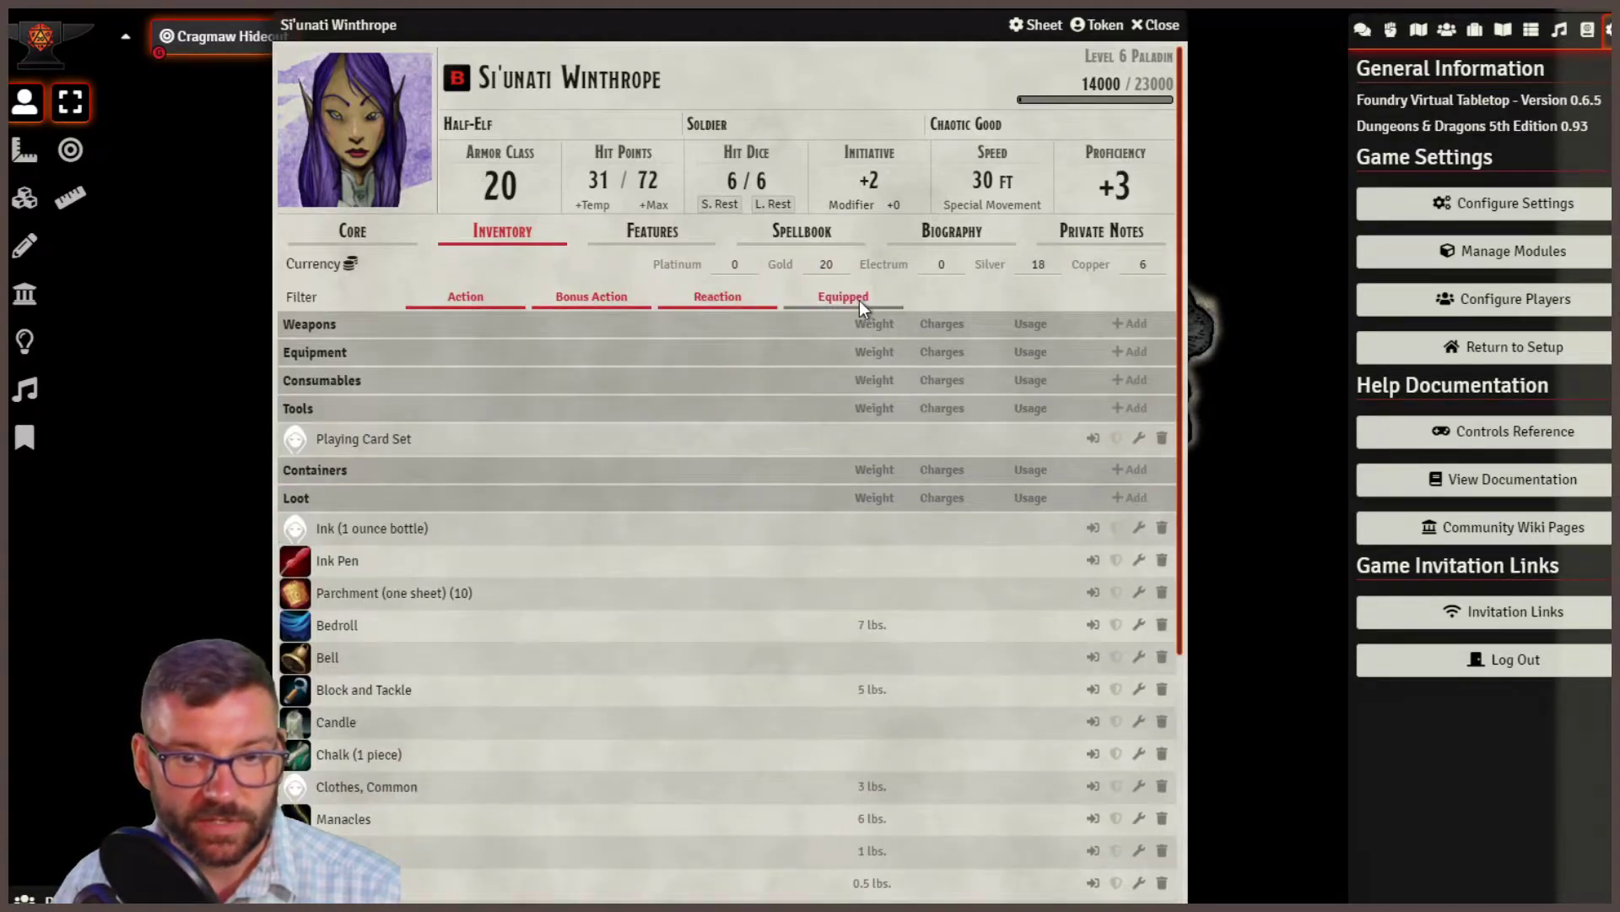
click(863, 301)
click(494, 295)
click(474, 297)
click(574, 297)
click(692, 301)
click(812, 298)
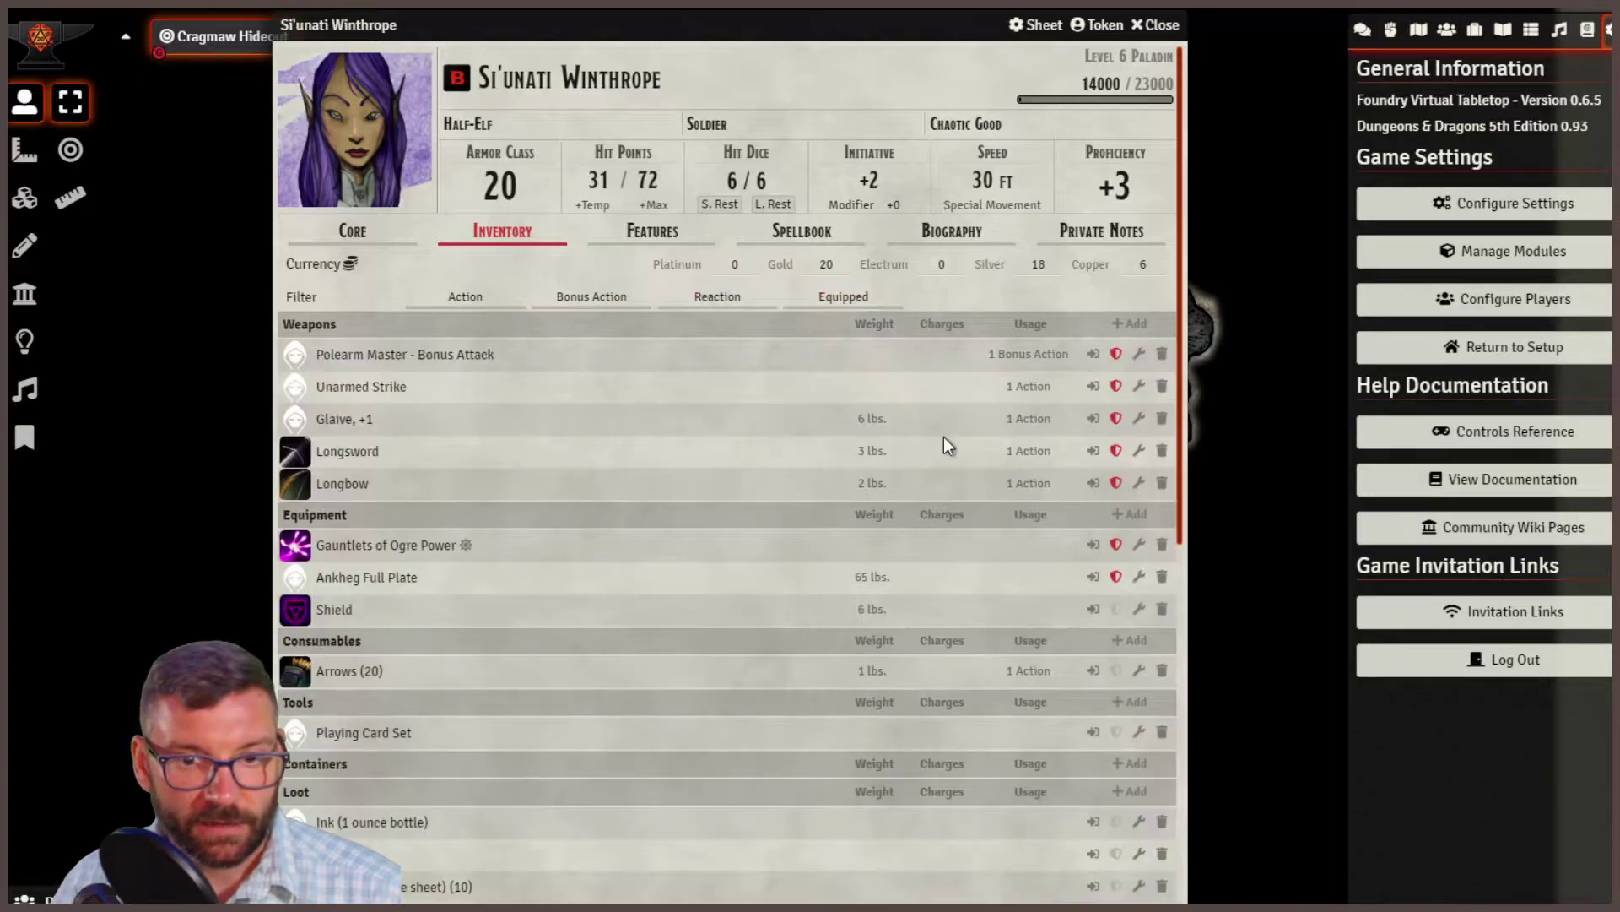
Filter the inventory by Action alone, add the Bonus Action filter, and remove both filters.
click(464, 299)
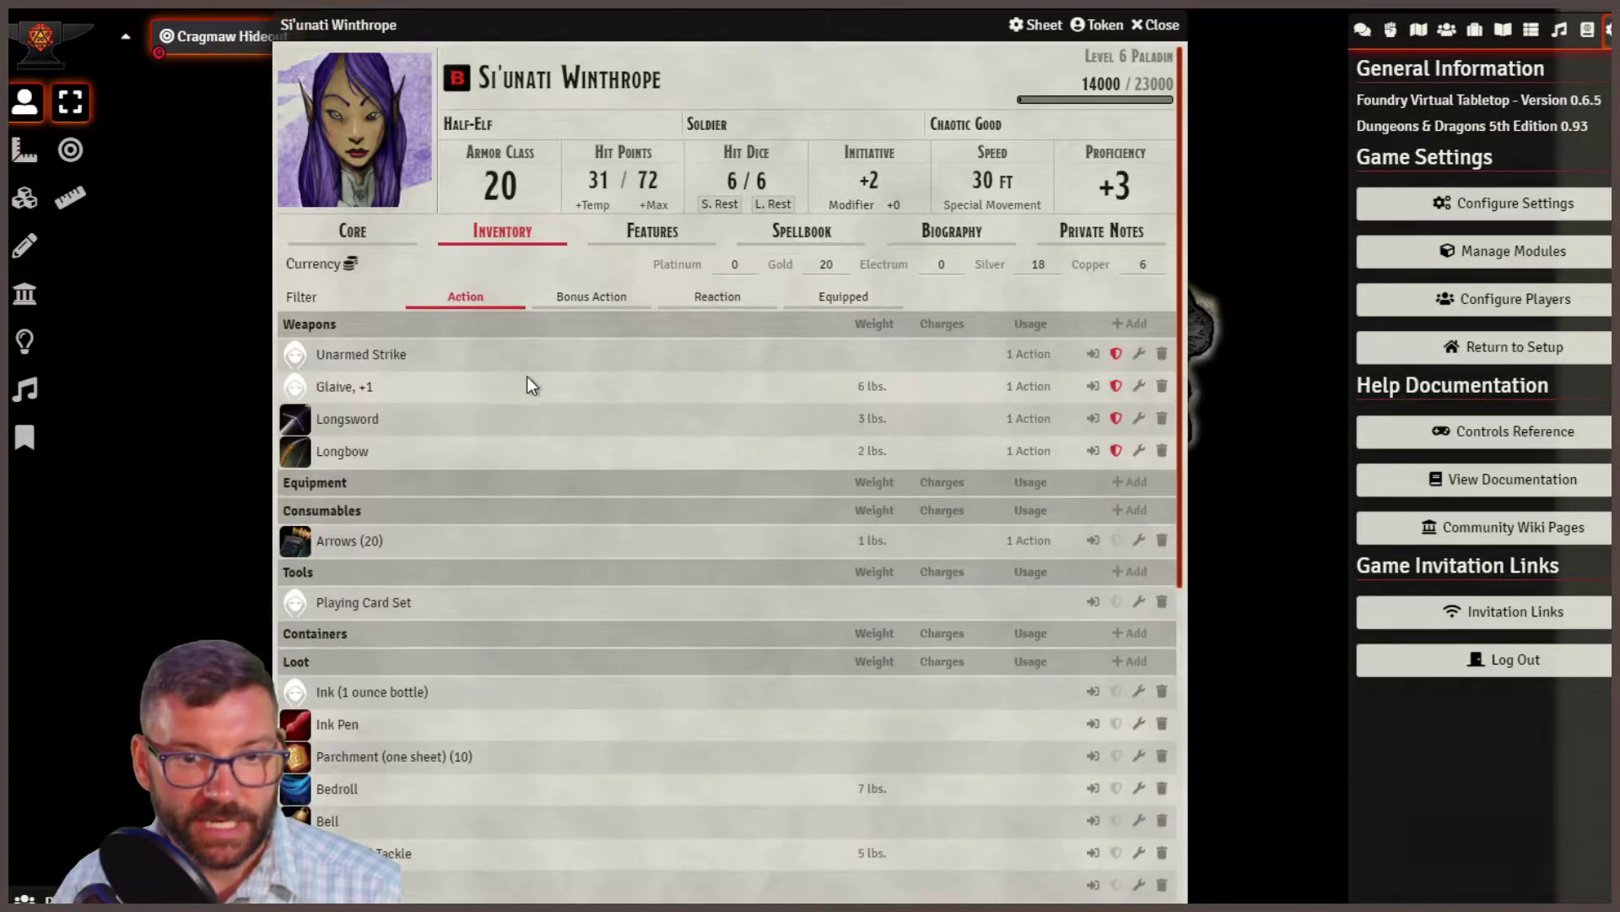
click(475, 298)
click(484, 304)
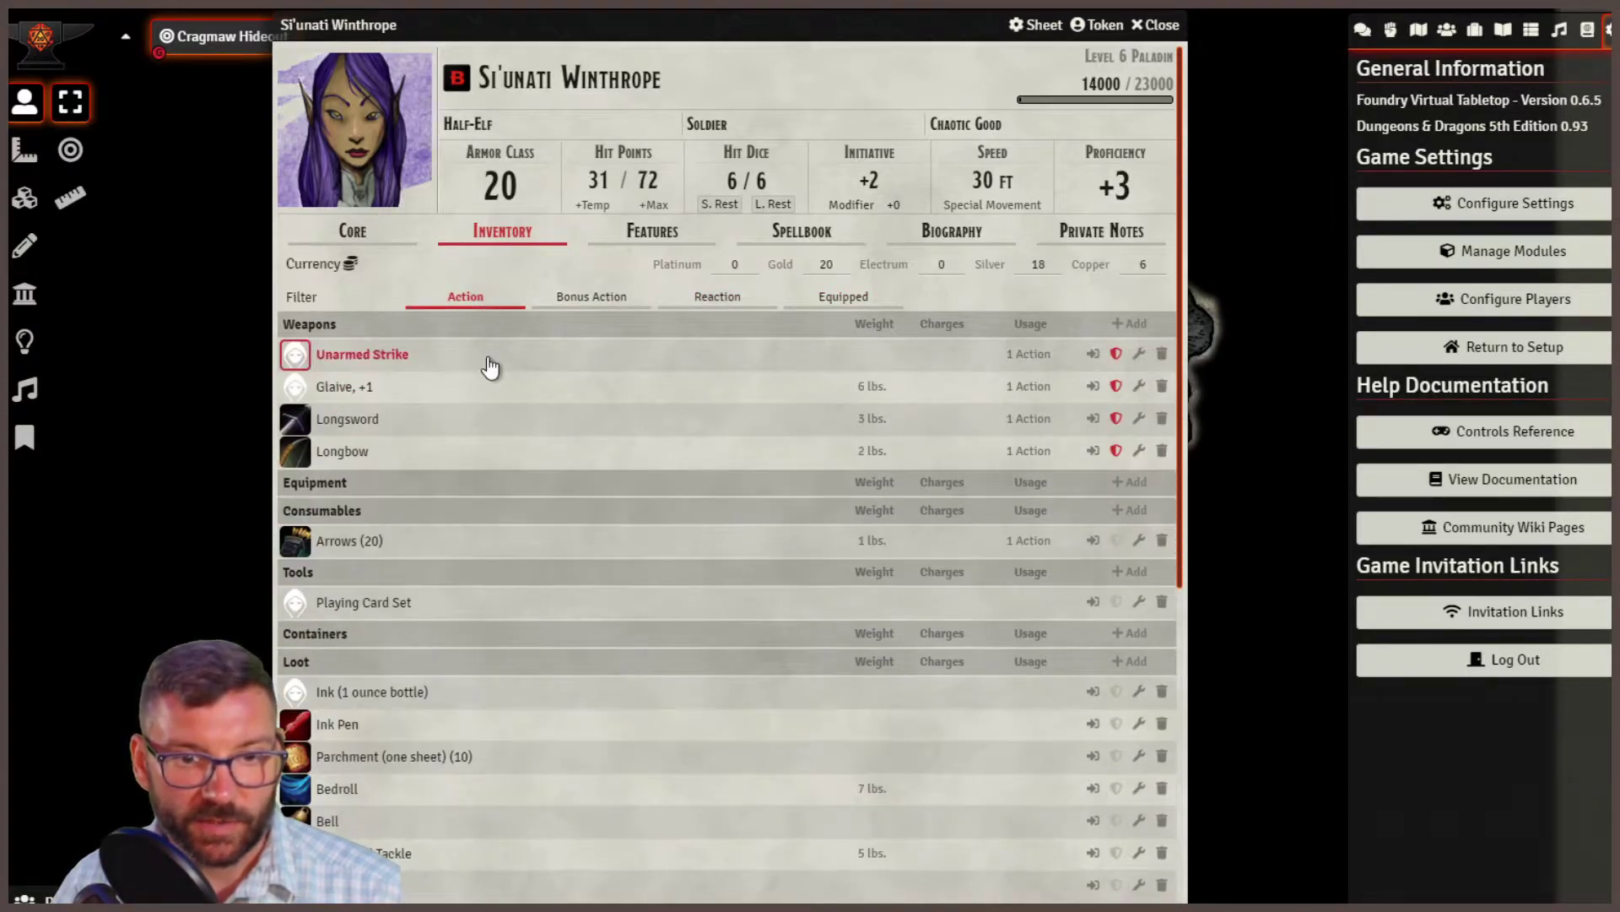
click(580, 297)
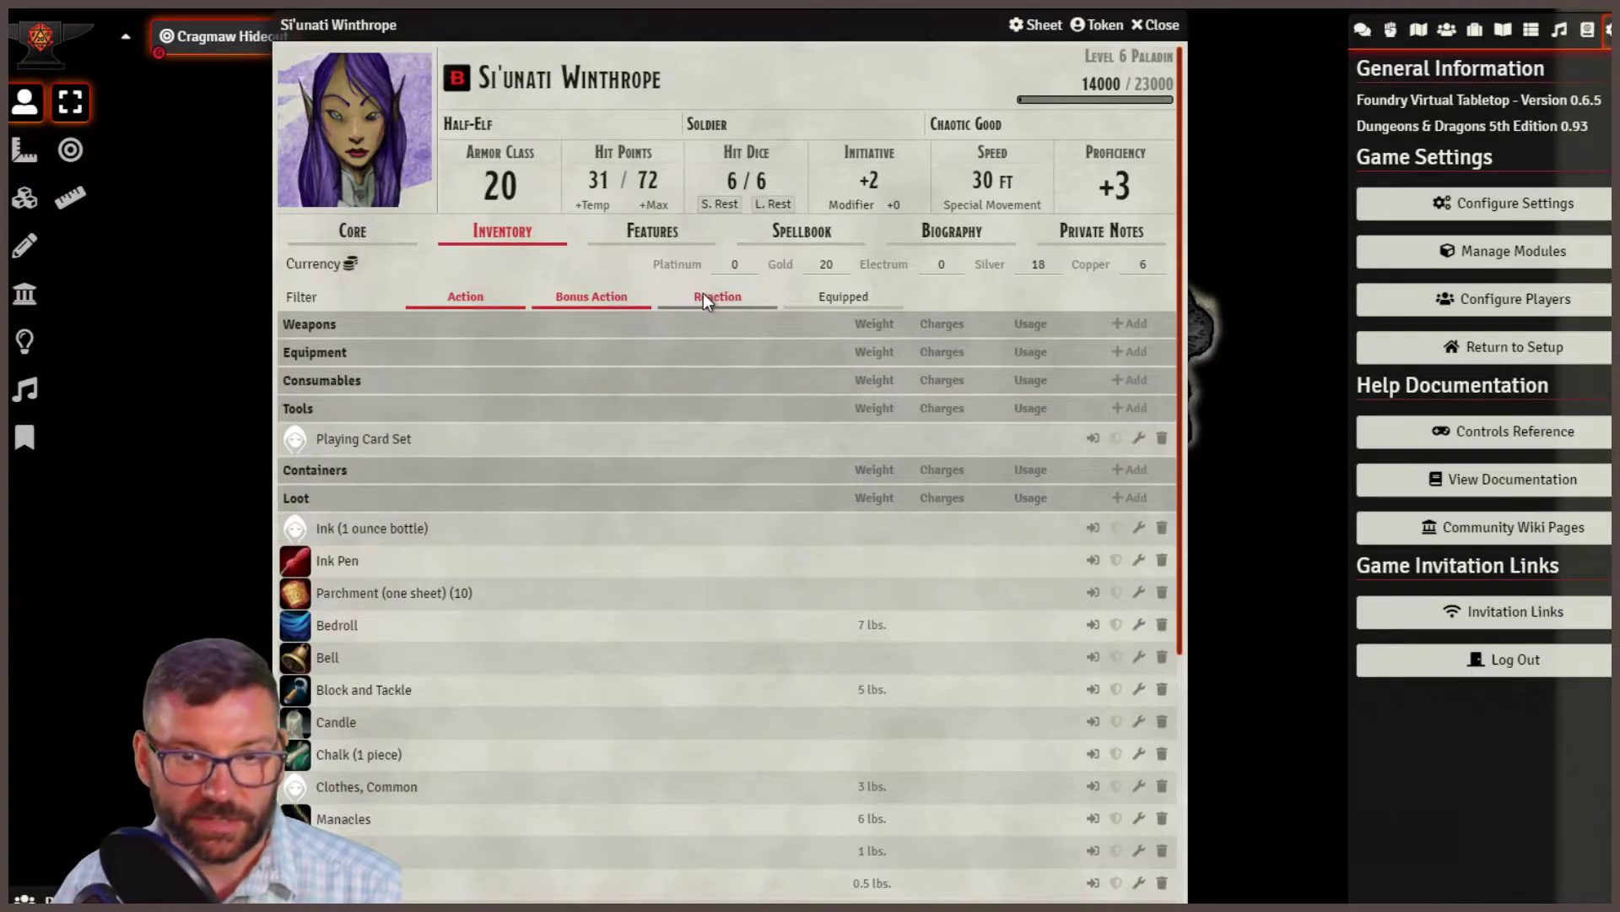
click(580, 299)
click(468, 297)
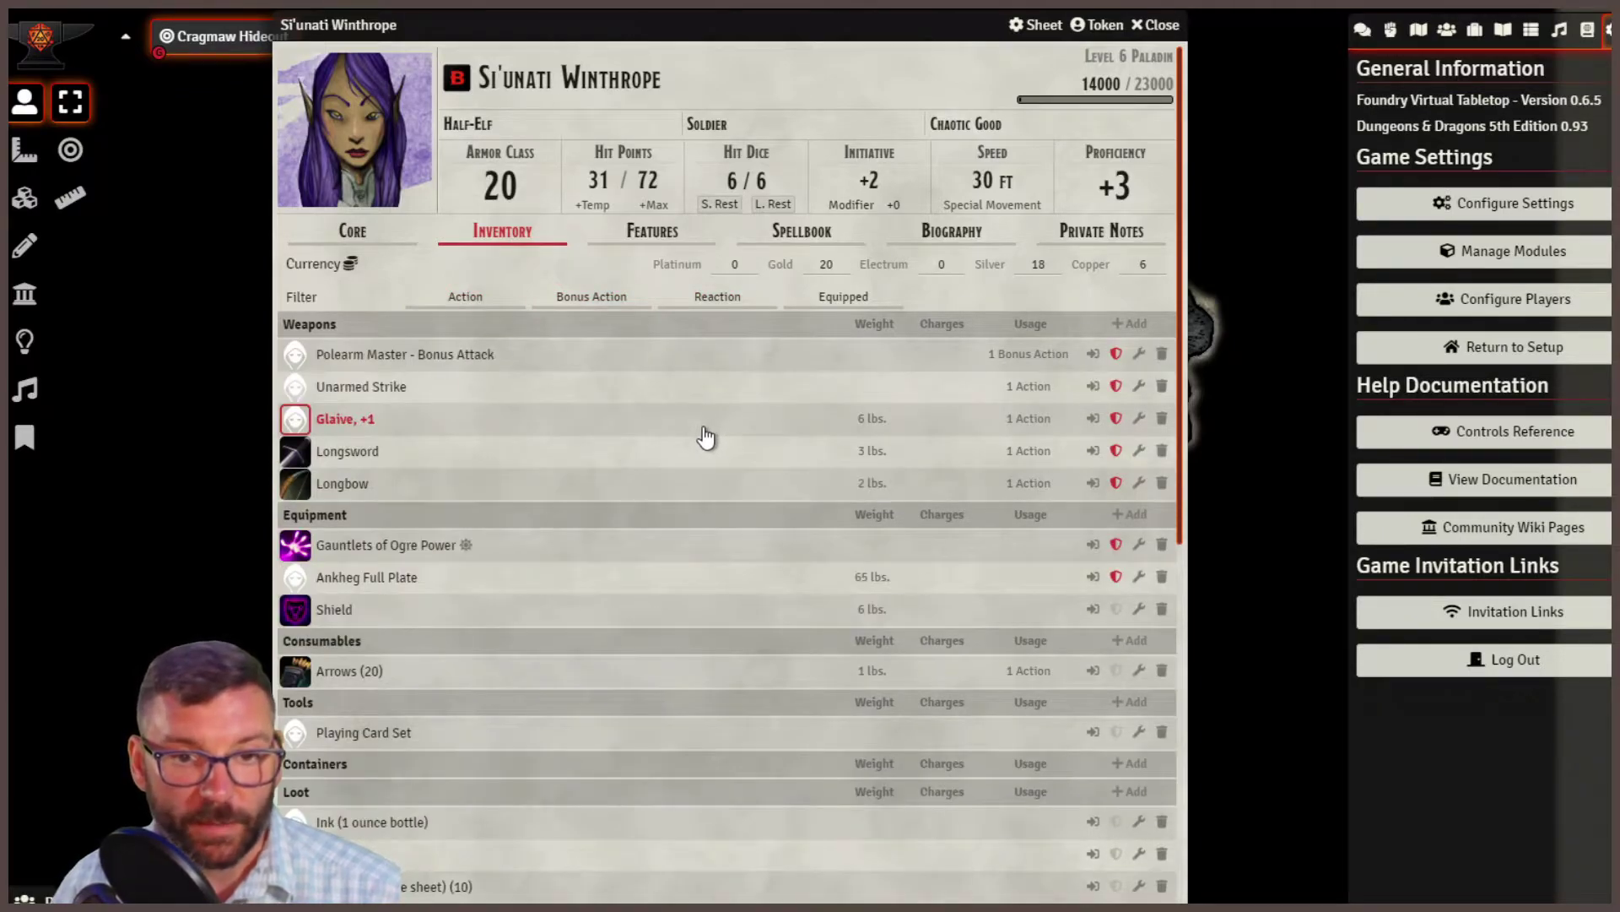
Examine the character's features page, including the class levels, active abilities and passive abilities.
click(646, 238)
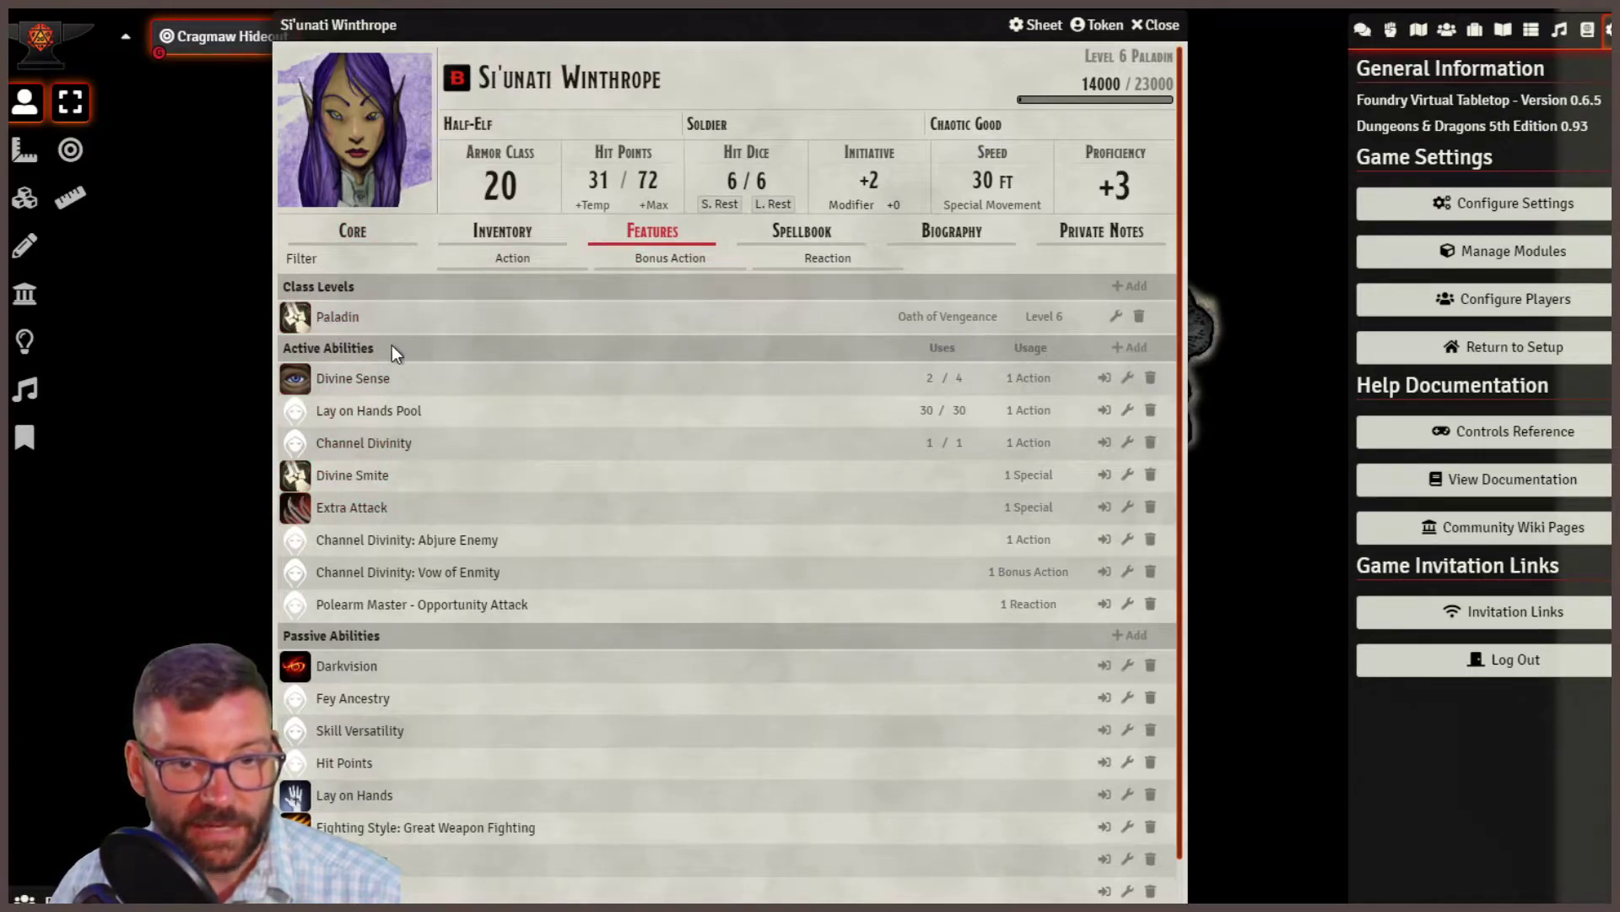
scroll(532, 688, down, 1)
scroll(463, 675, down, 2)
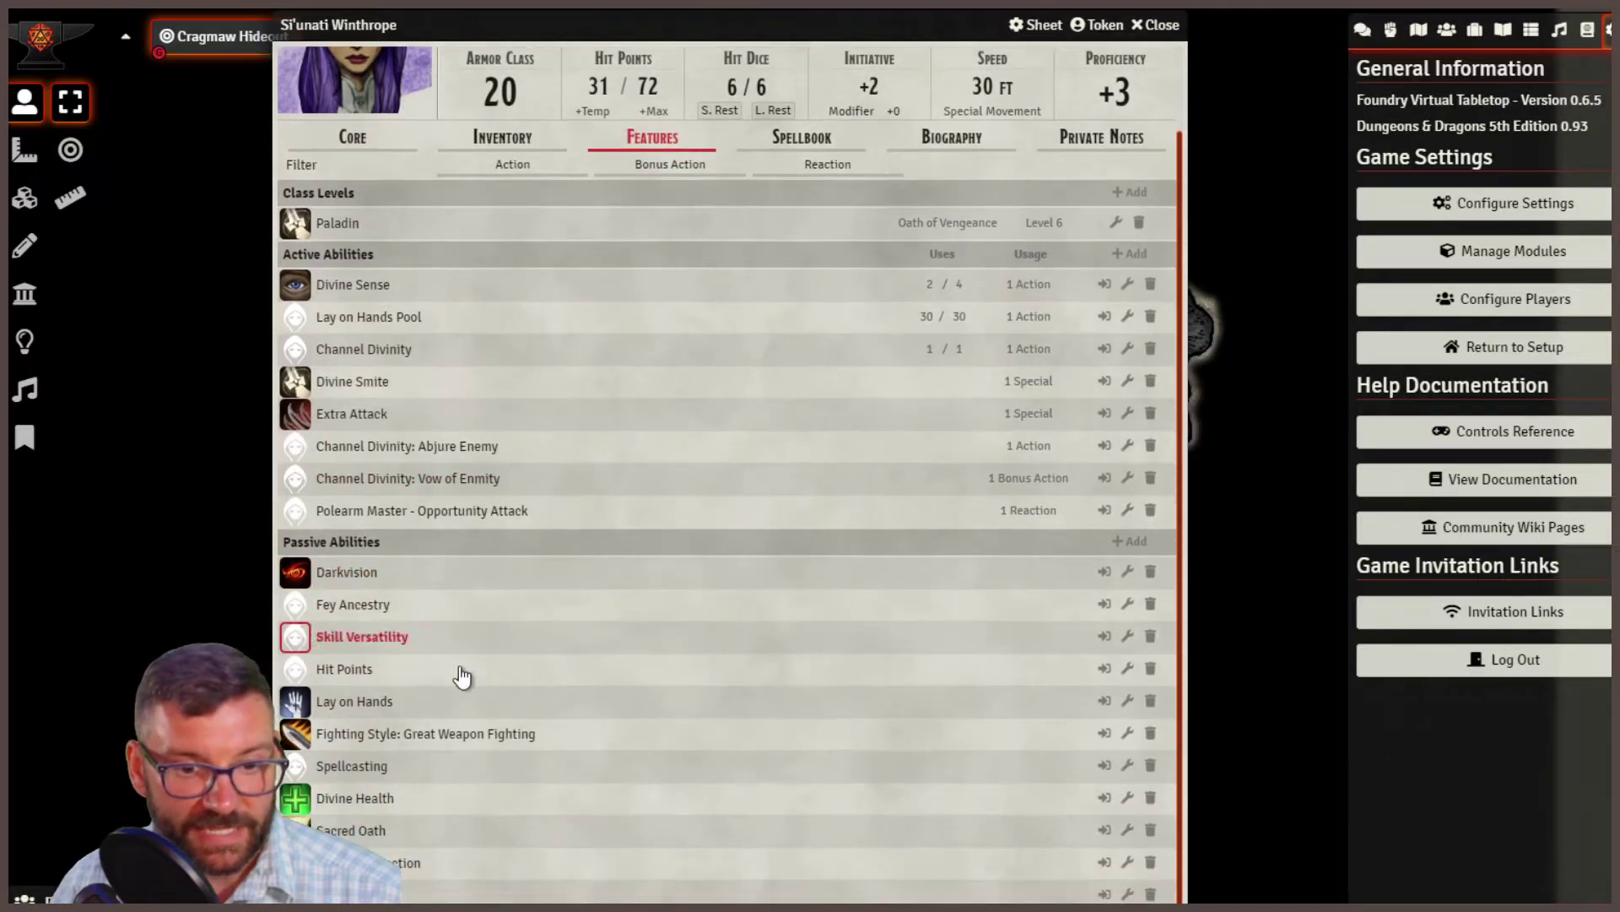
scroll(468, 686, up, 4)
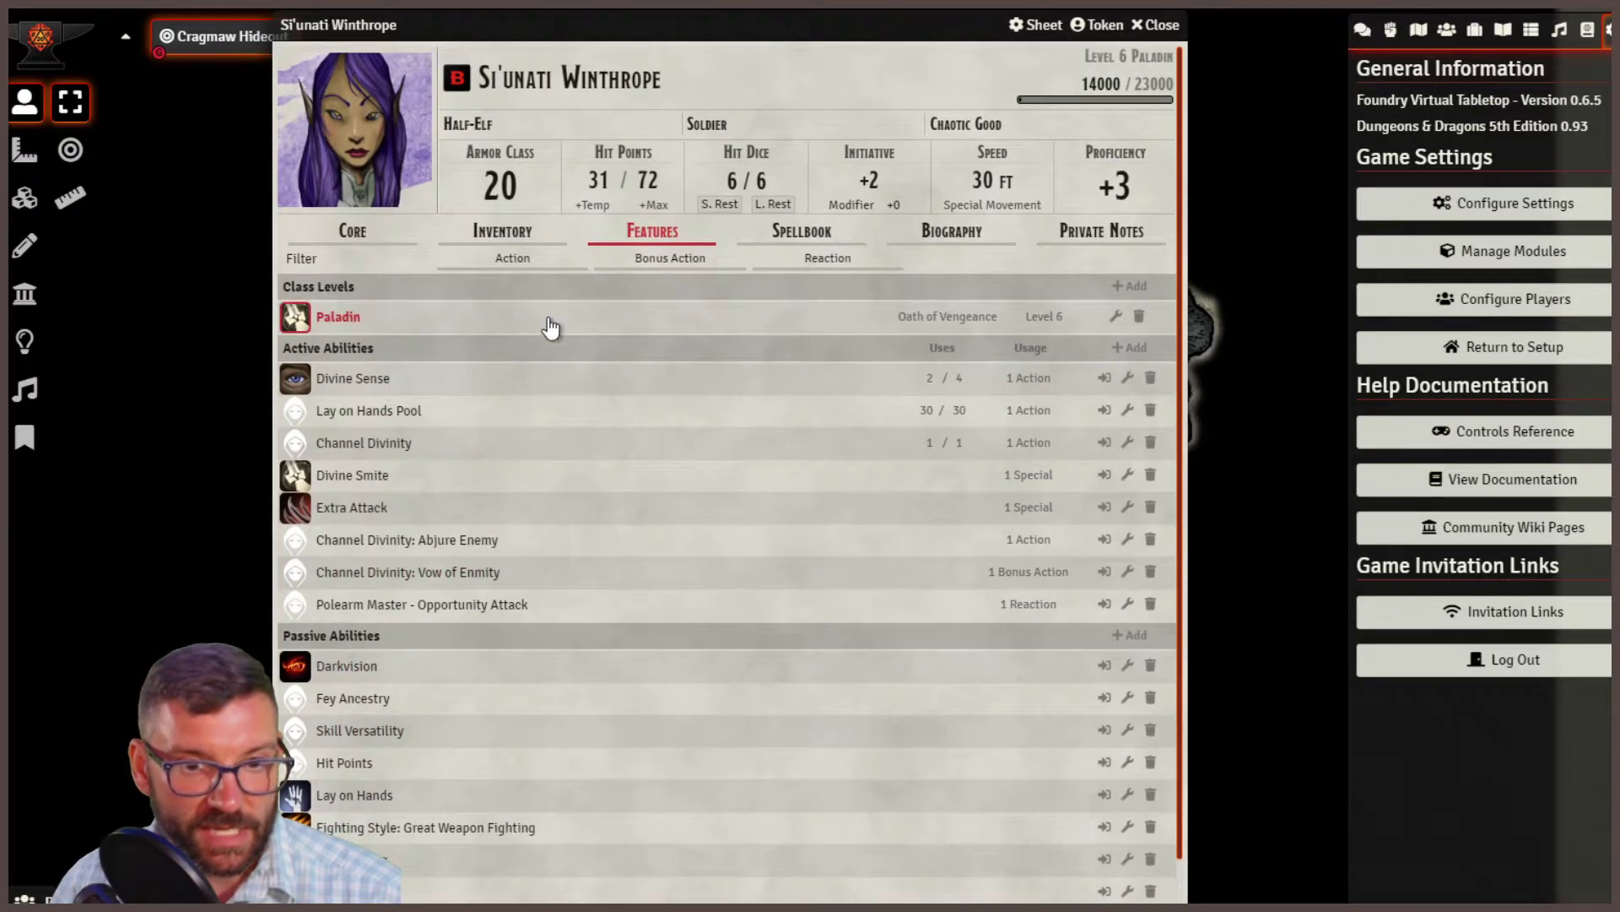
Try the features page's Action, Bonus Action and Reaction filters one at a time, clearing each one.
click(514, 253)
click(519, 255)
click(648, 257)
click(648, 257)
click(797, 260)
click(797, 260)
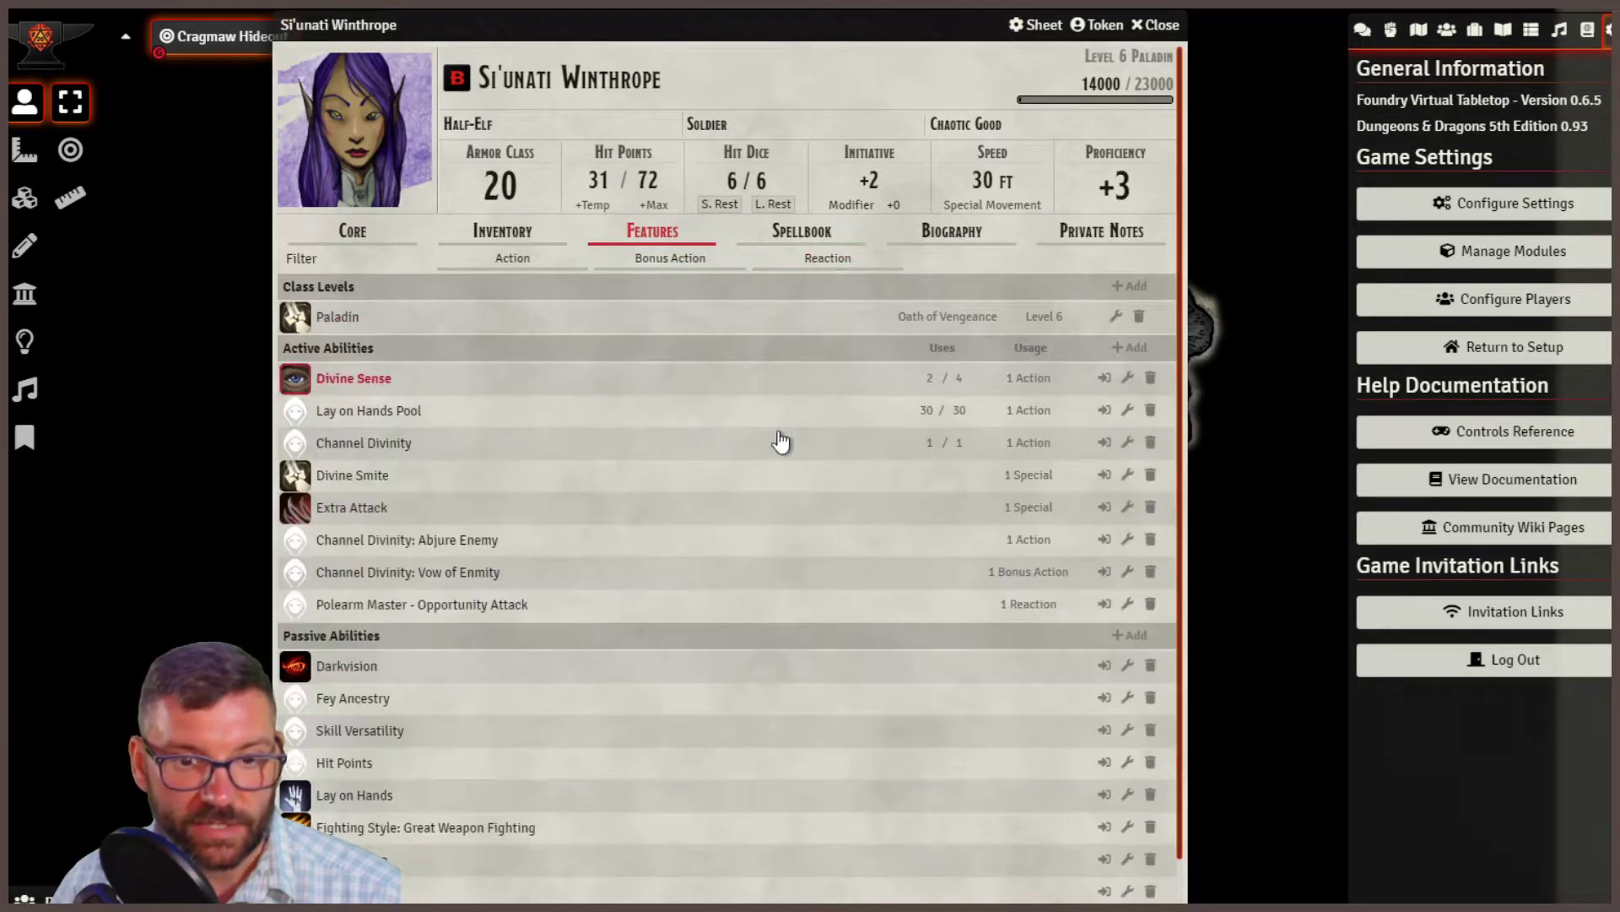
Examine the character's spellbook page and its spells grouped by level.
click(808, 240)
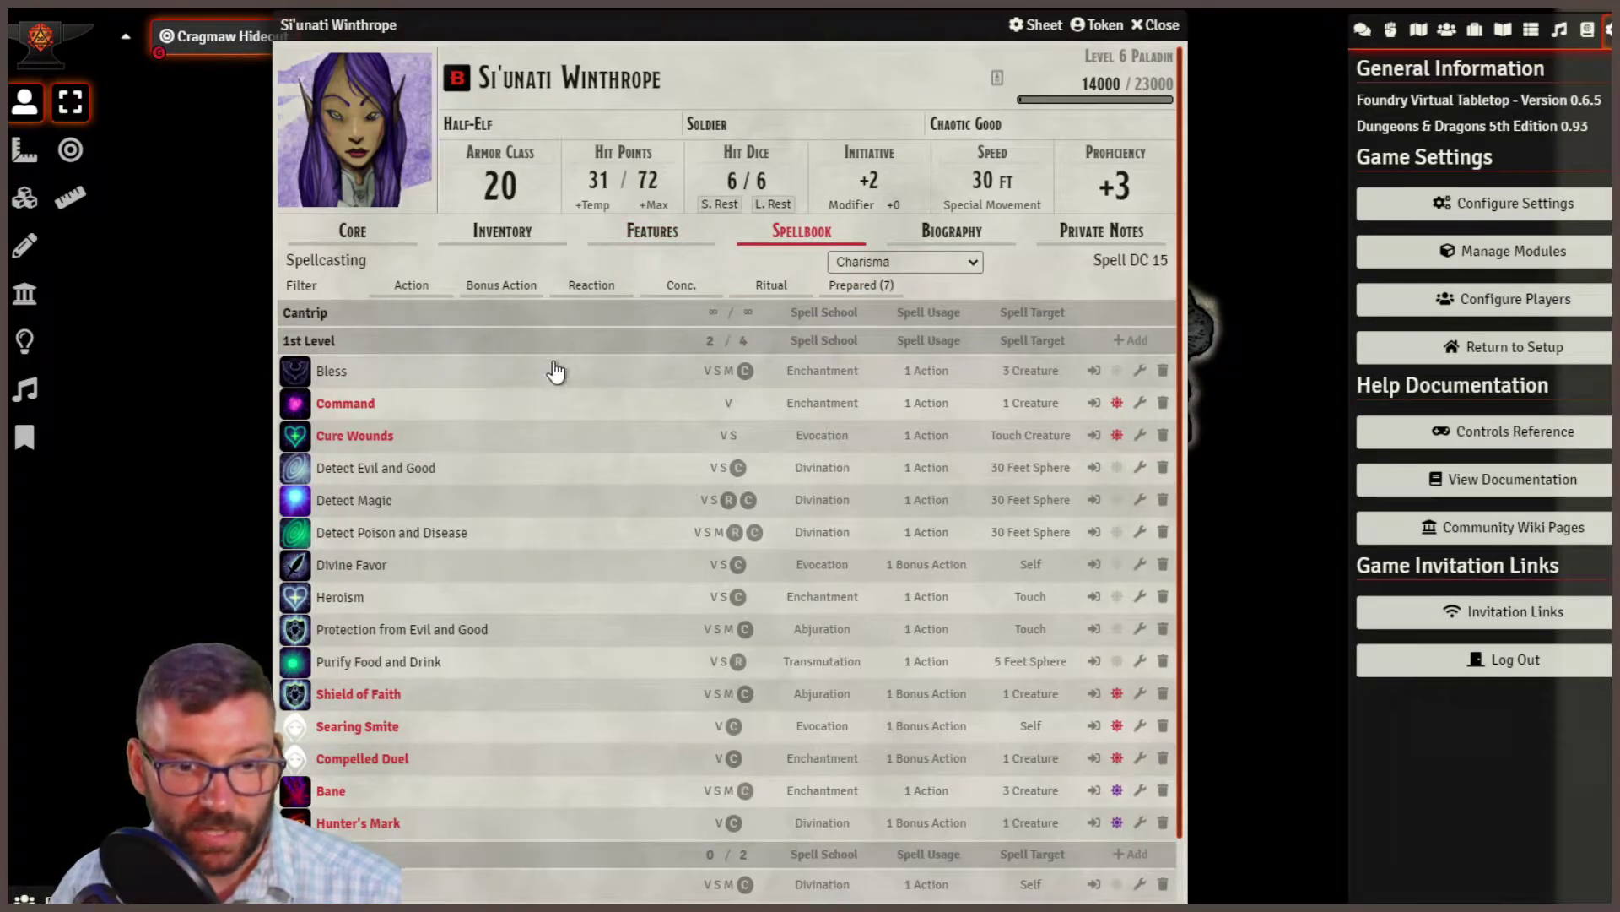
scroll(648, 715, down, 2)
scroll(647, 716, up, 2)
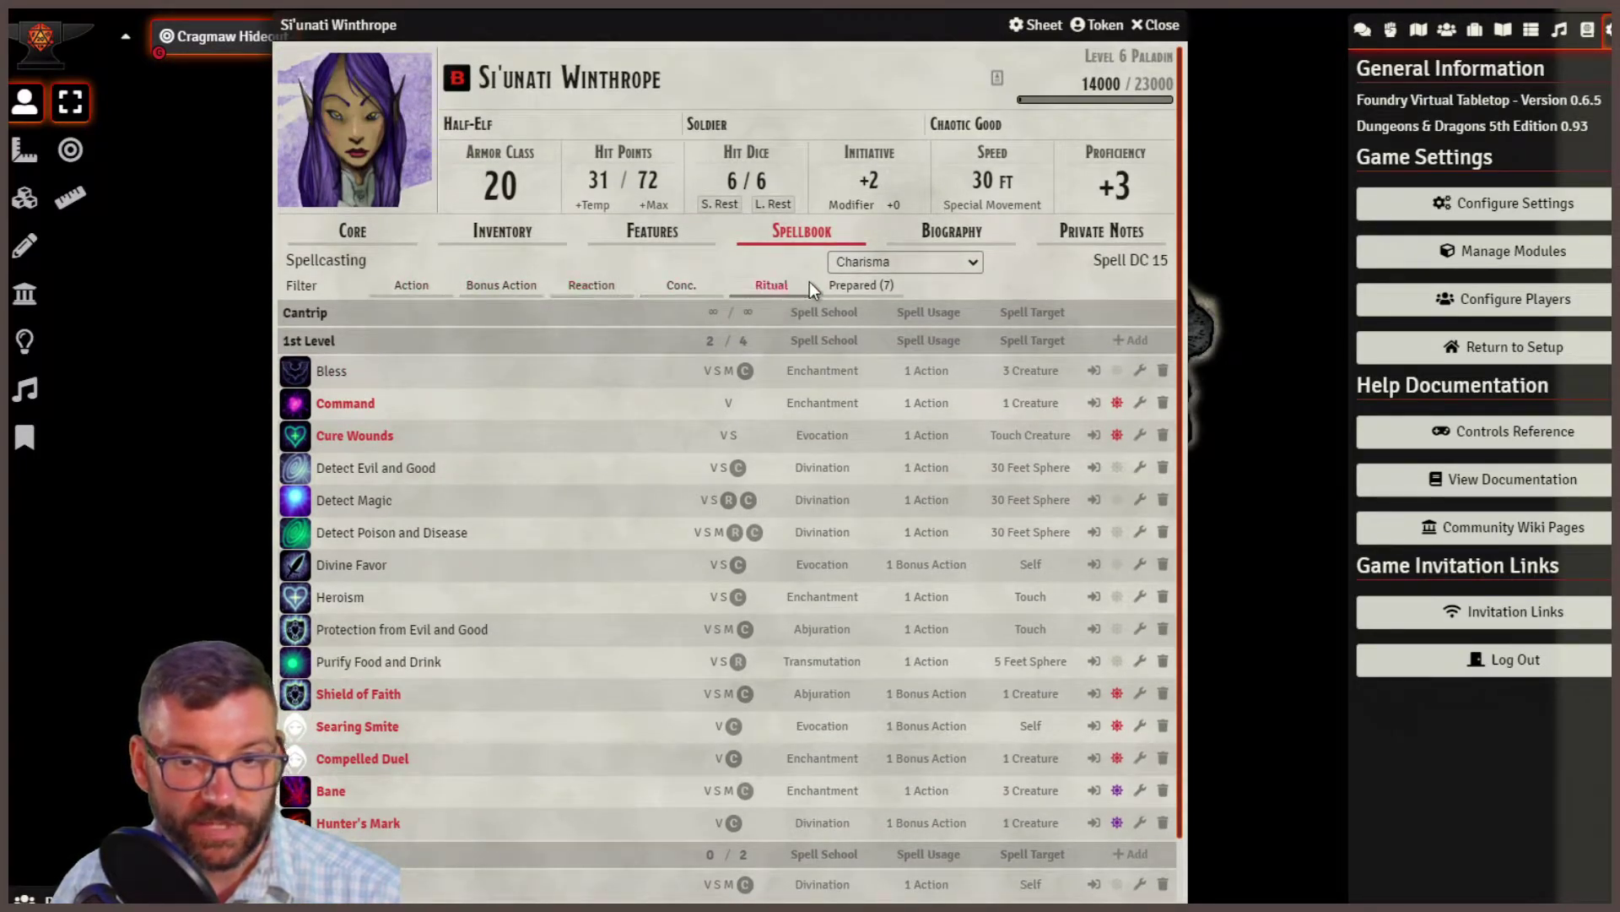
Try the spellbook's Action, Bonus Action and Concentration filters in turn, clearing each one.
click(409, 289)
click(442, 287)
click(504, 284)
click(504, 283)
click(672, 287)
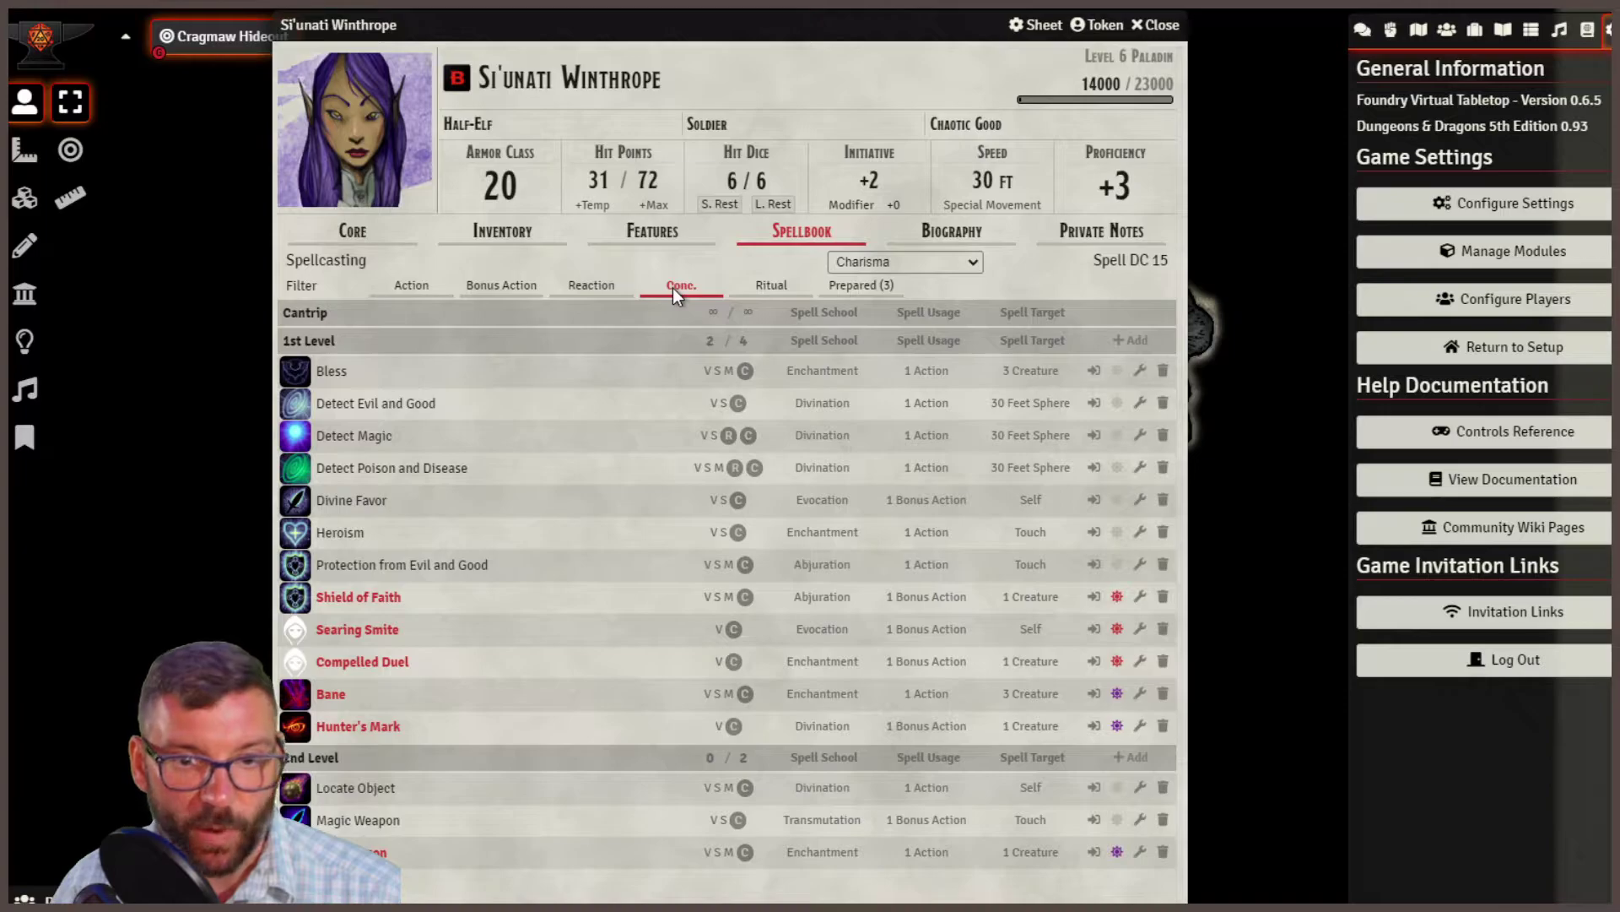
click(681, 287)
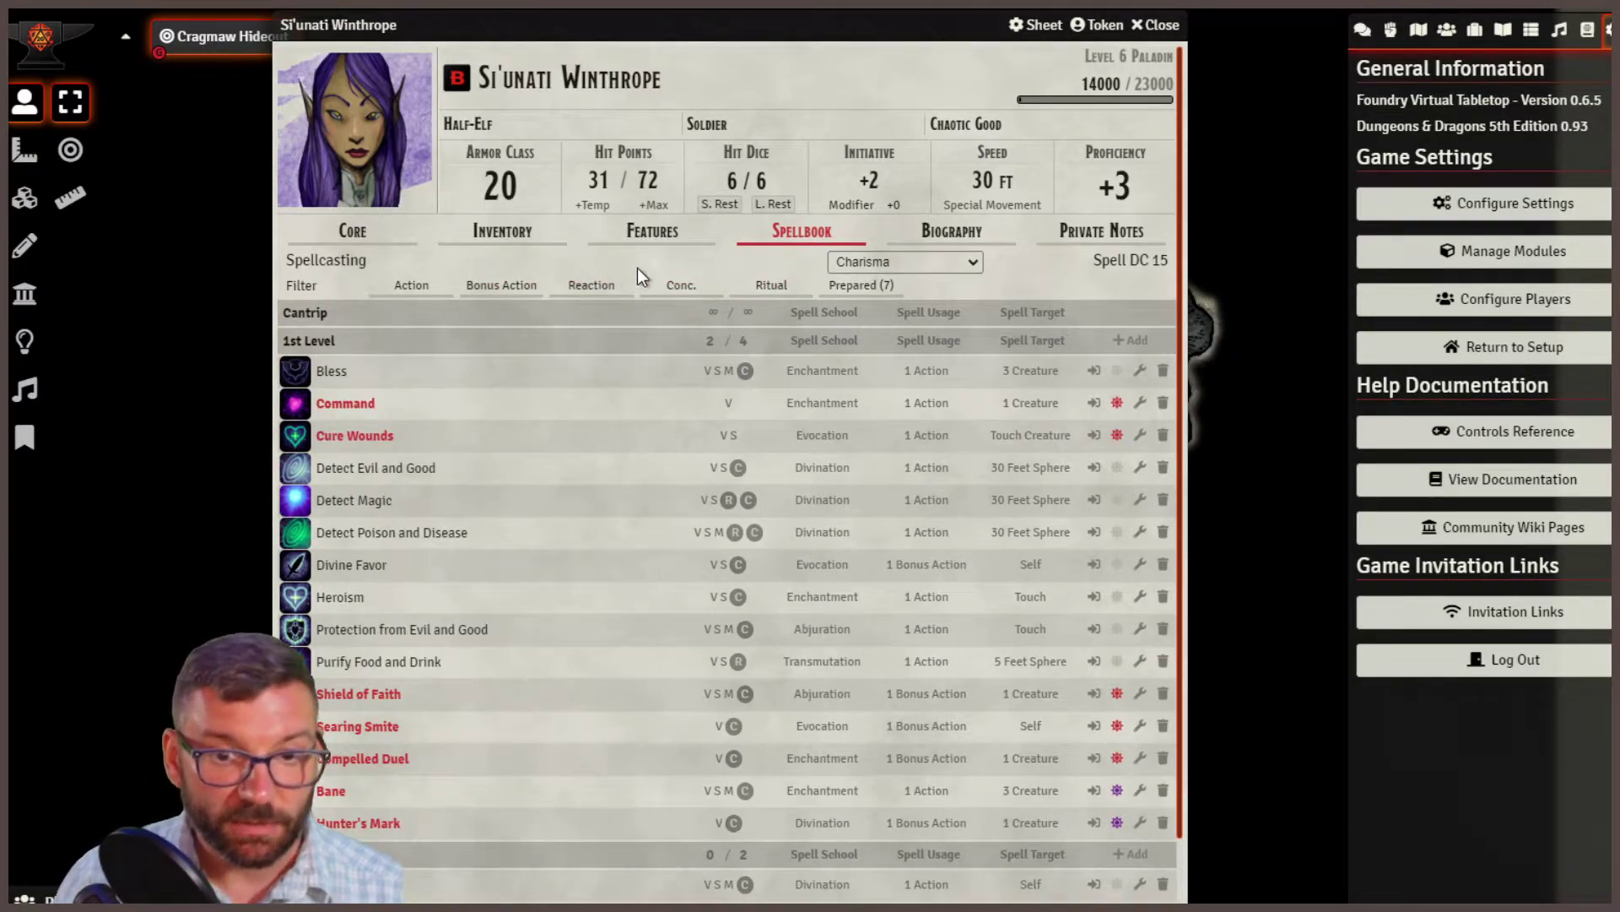
Review the character's biography and private notes pages, and return to the core page.
click(951, 233)
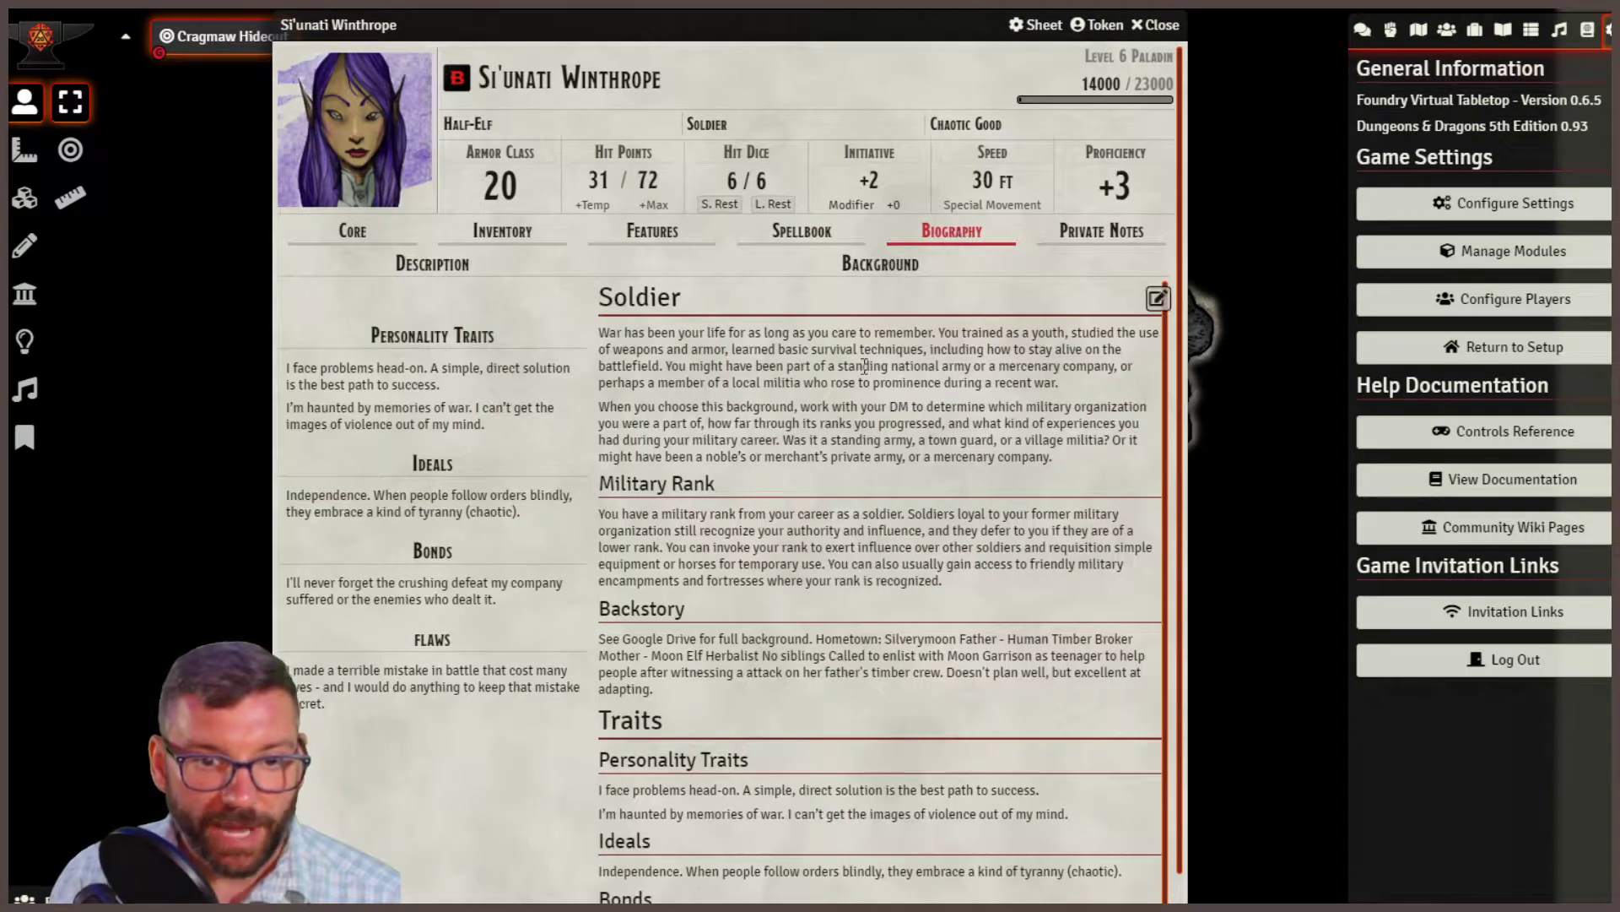
scroll(794, 459, down, 3)
scroll(792, 434, up, 3)
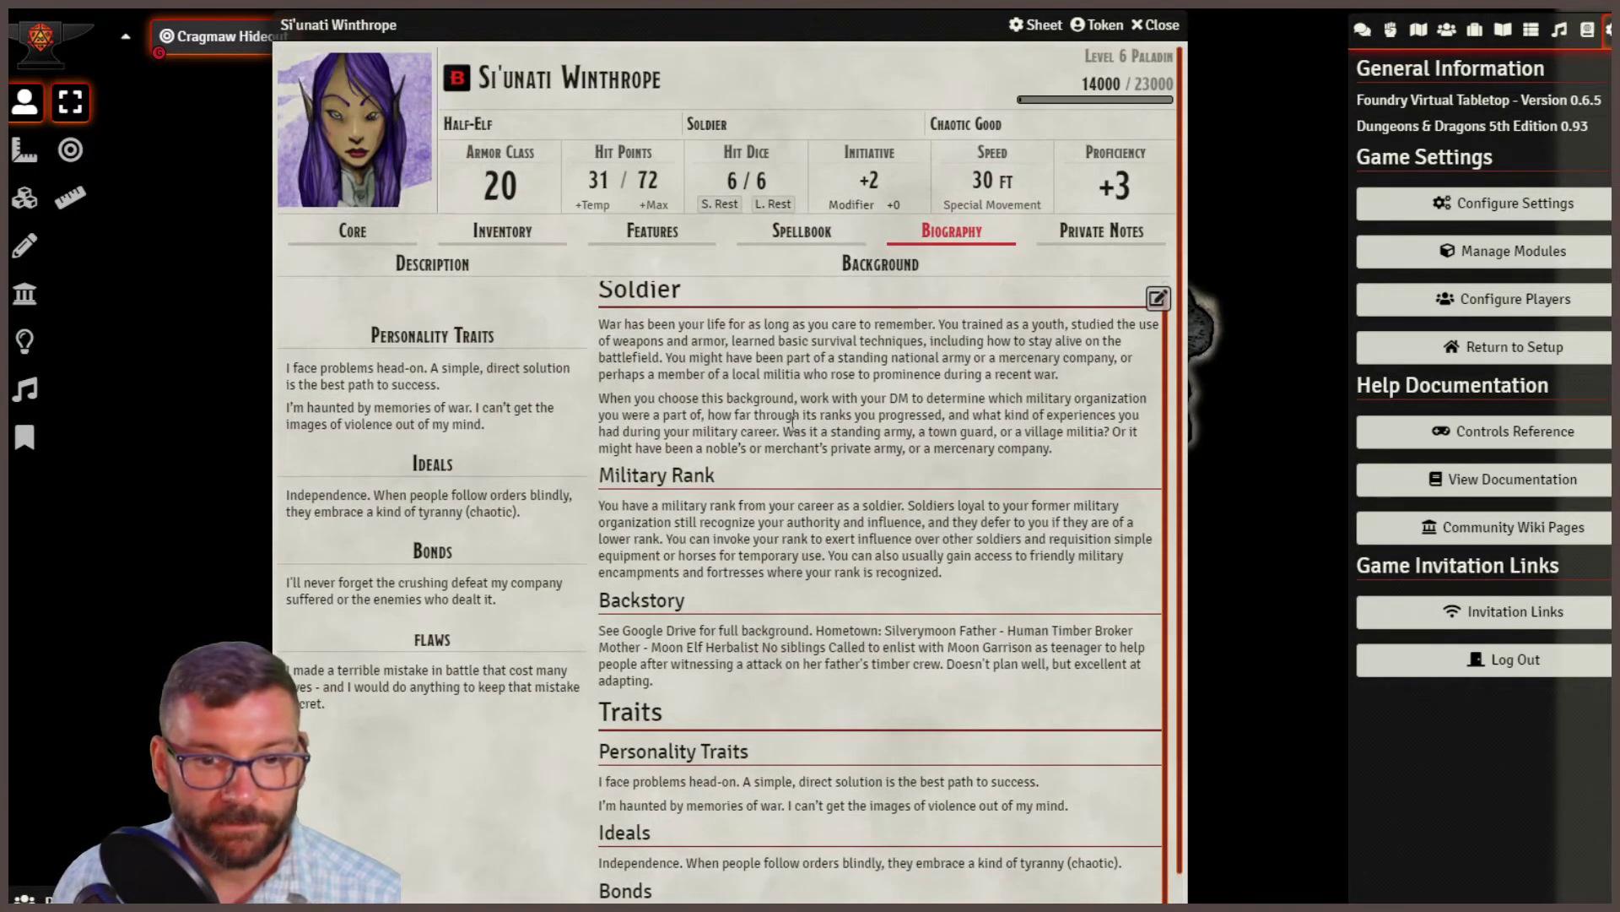
click(1106, 234)
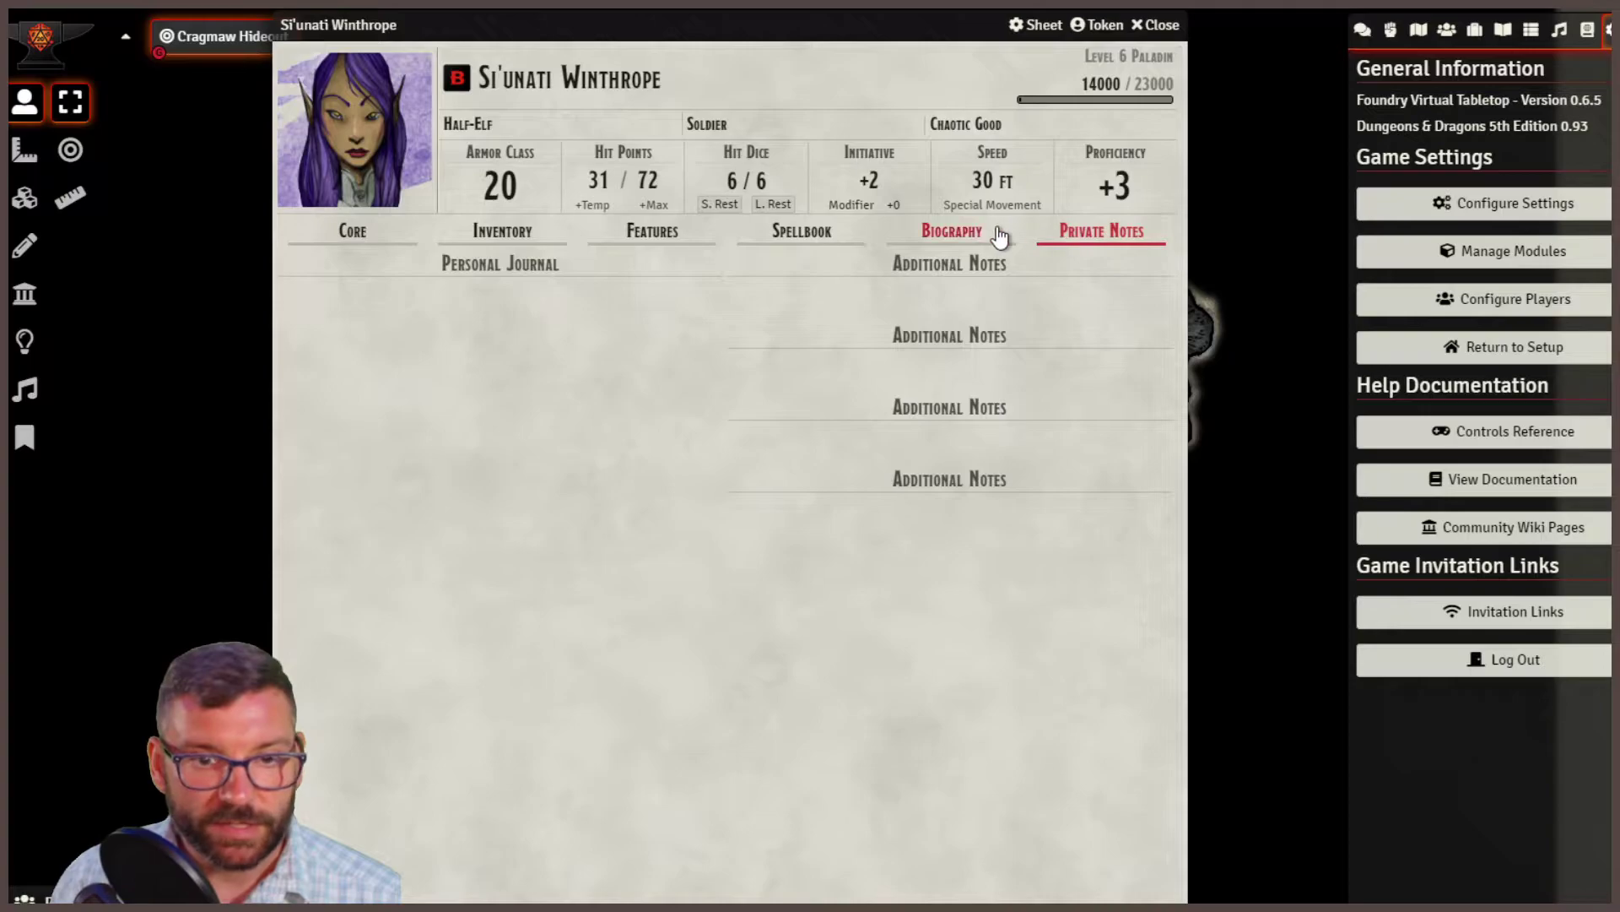
click(952, 236)
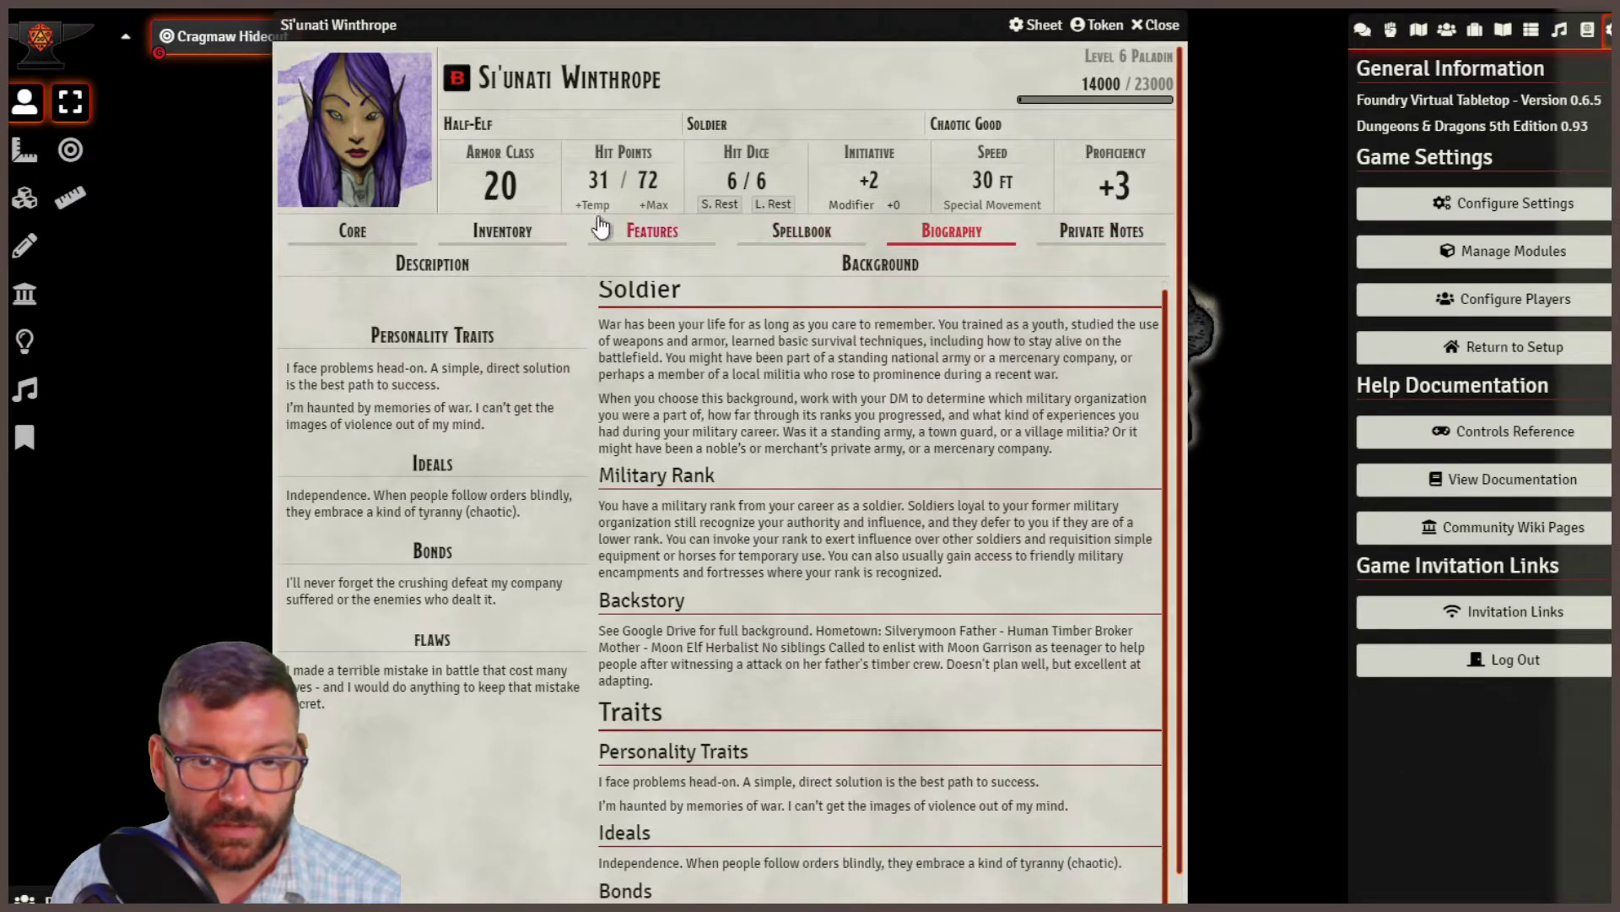
click(332, 235)
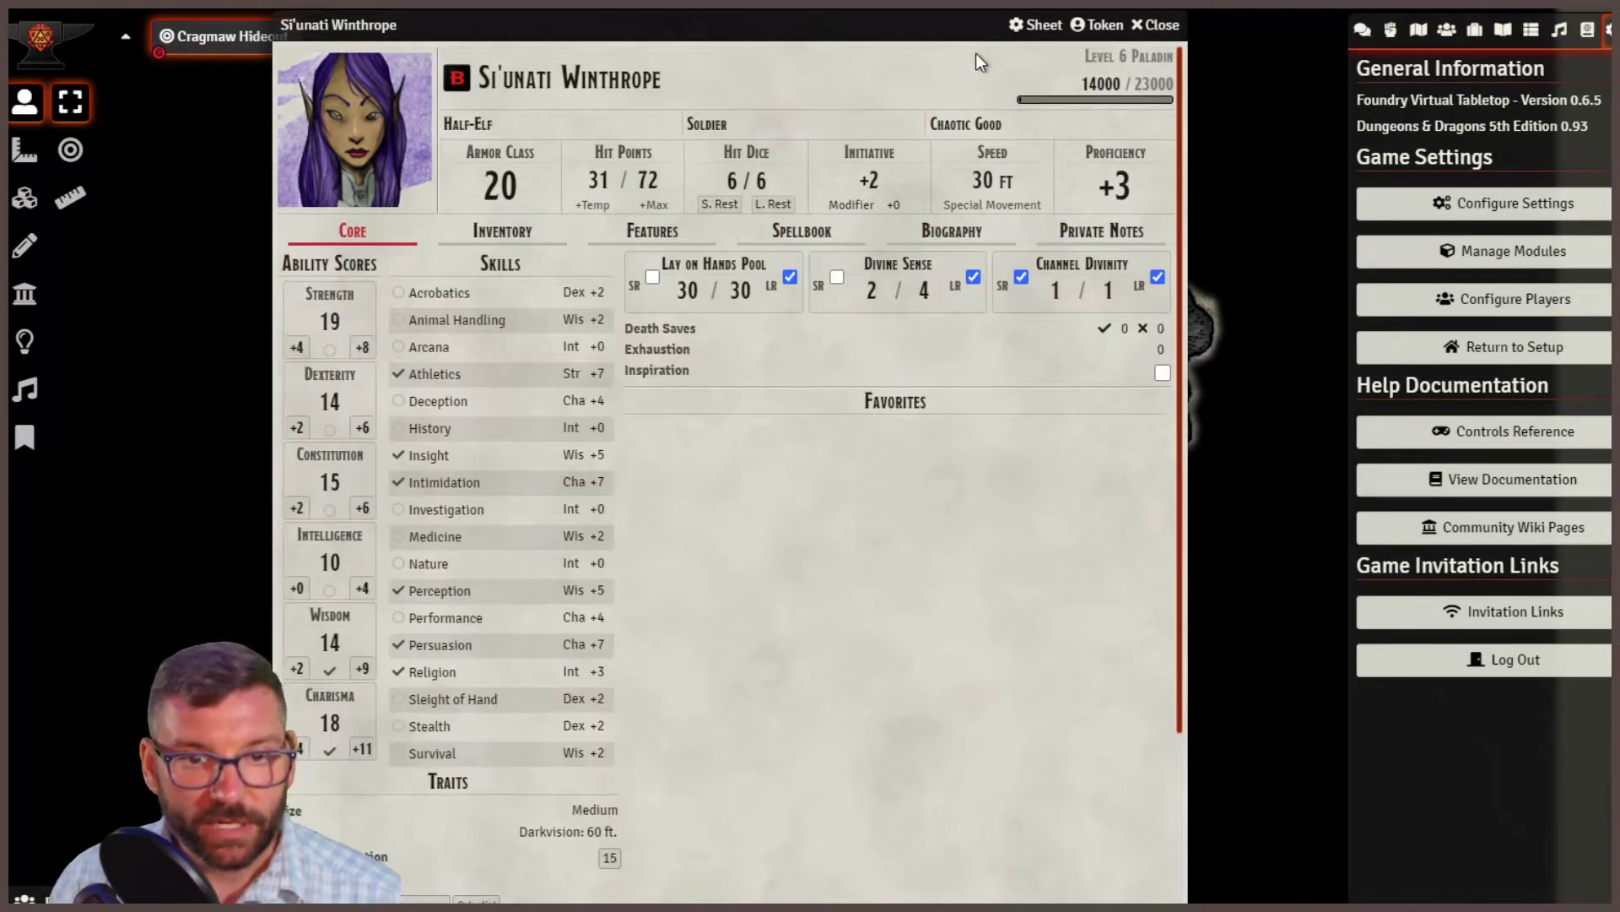
Override this character's individual sheet with dnd5e.Tidy5eSheet and save the sheet configuration.
click(1022, 30)
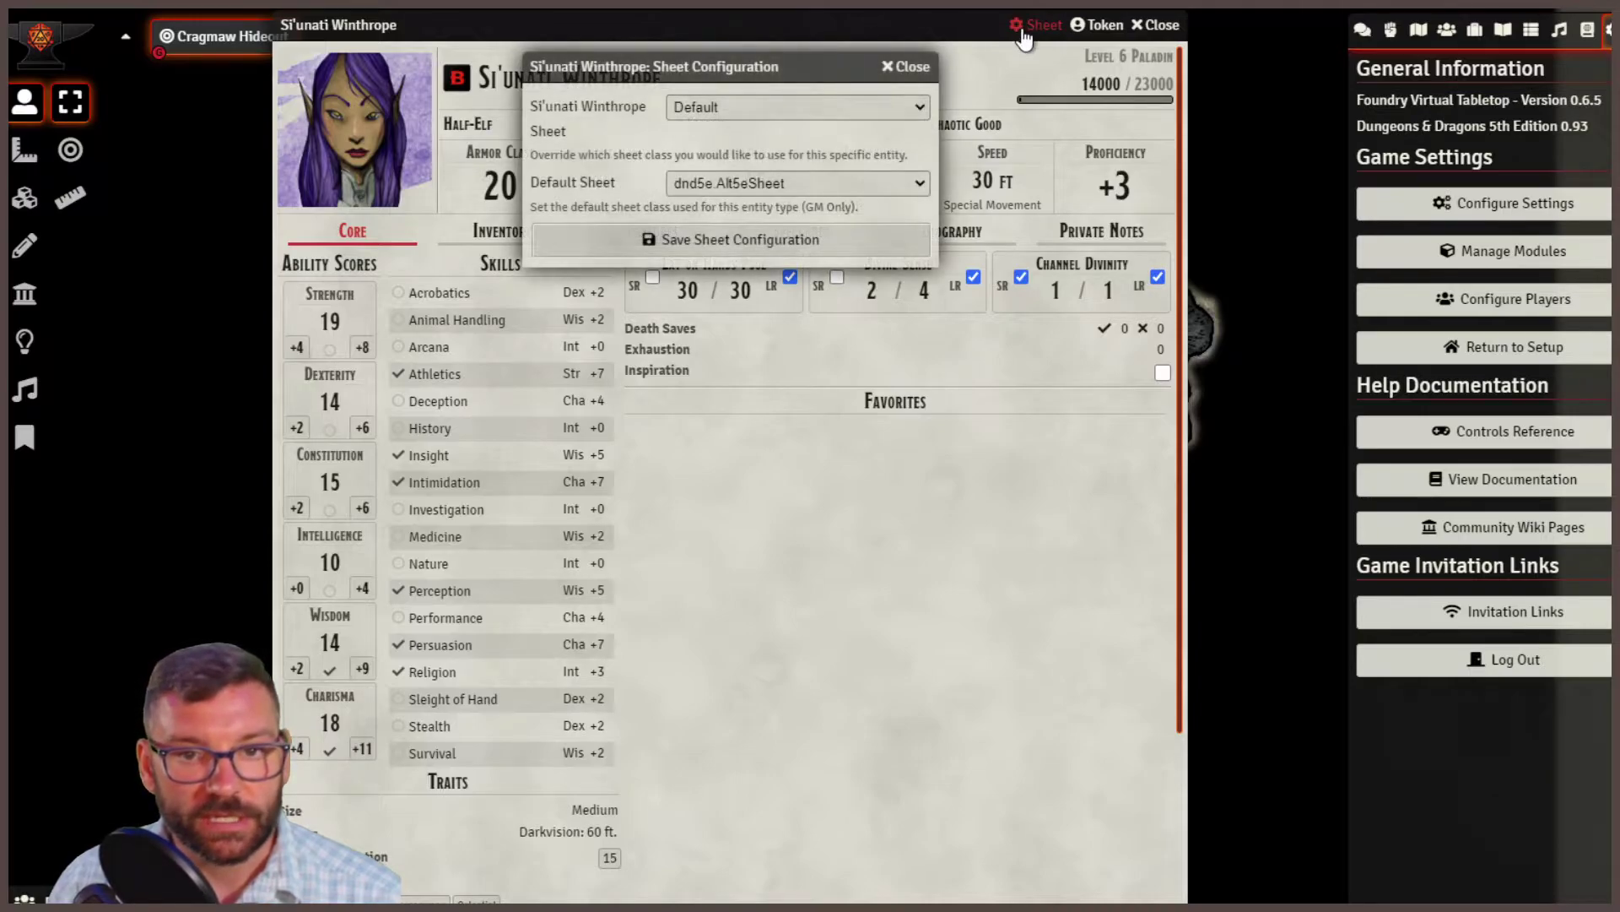
click(782, 186)
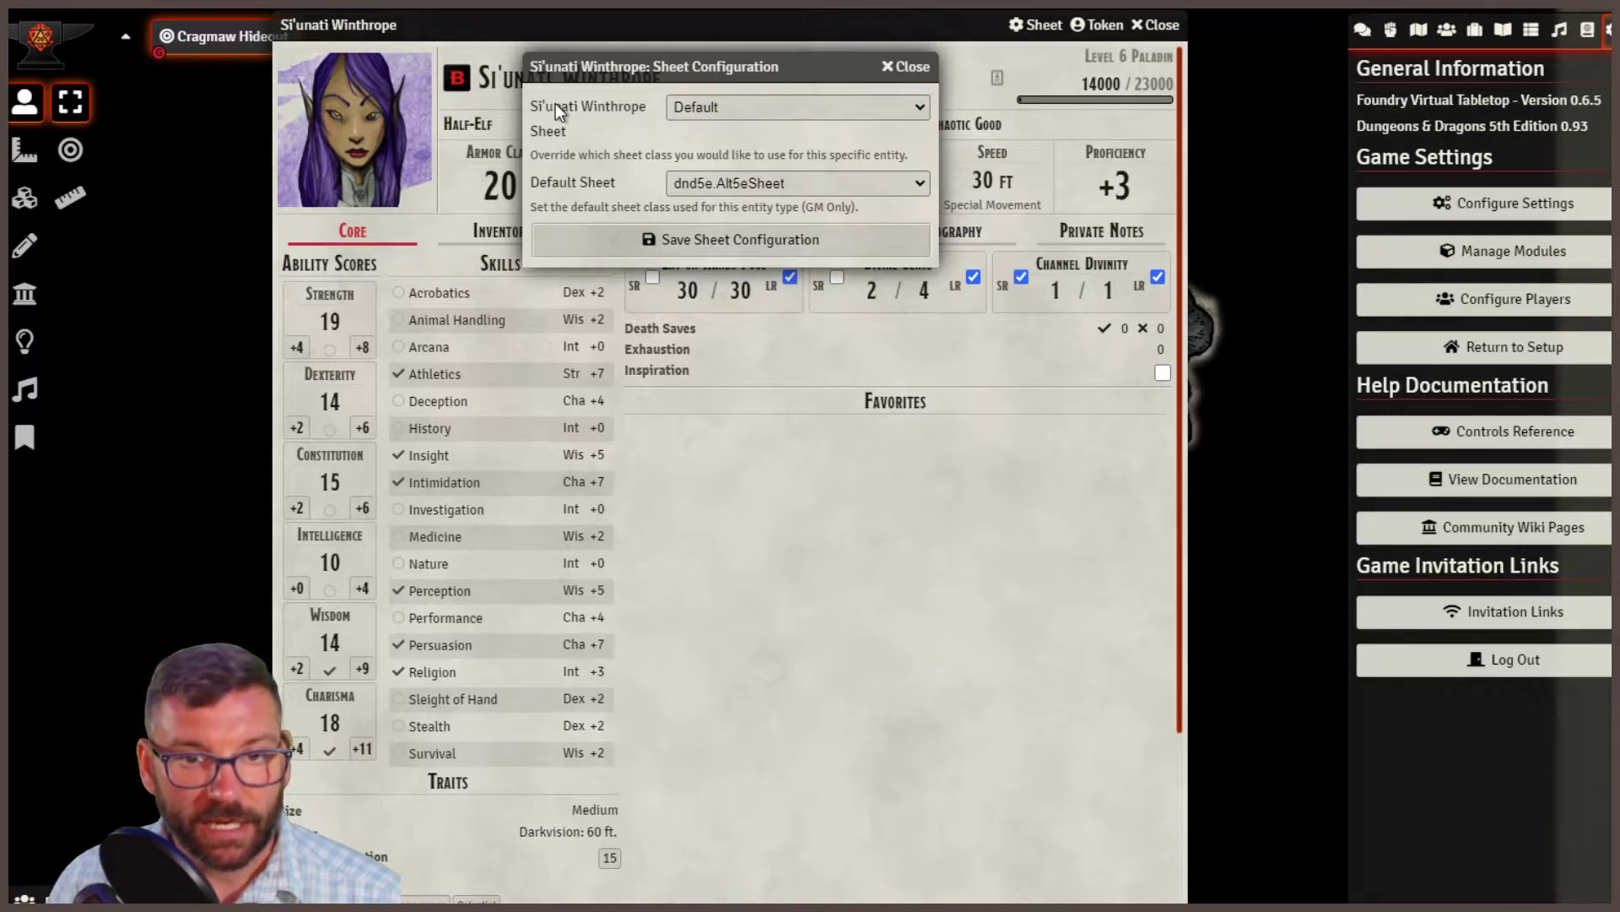
drag(609, 70, 732, 508)
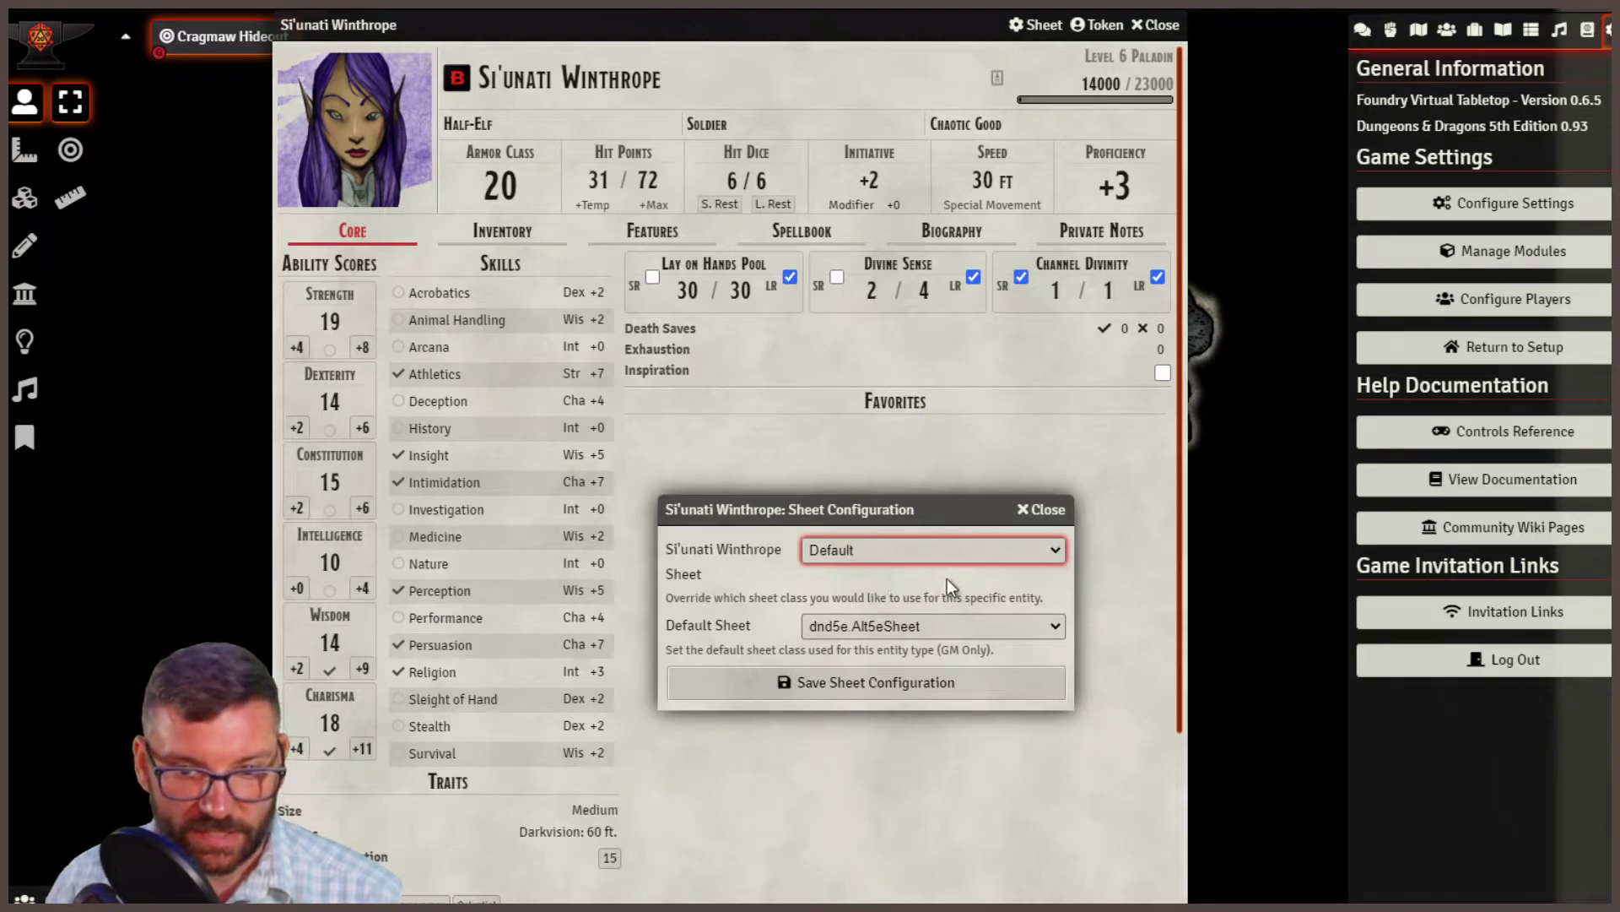
click(853, 606)
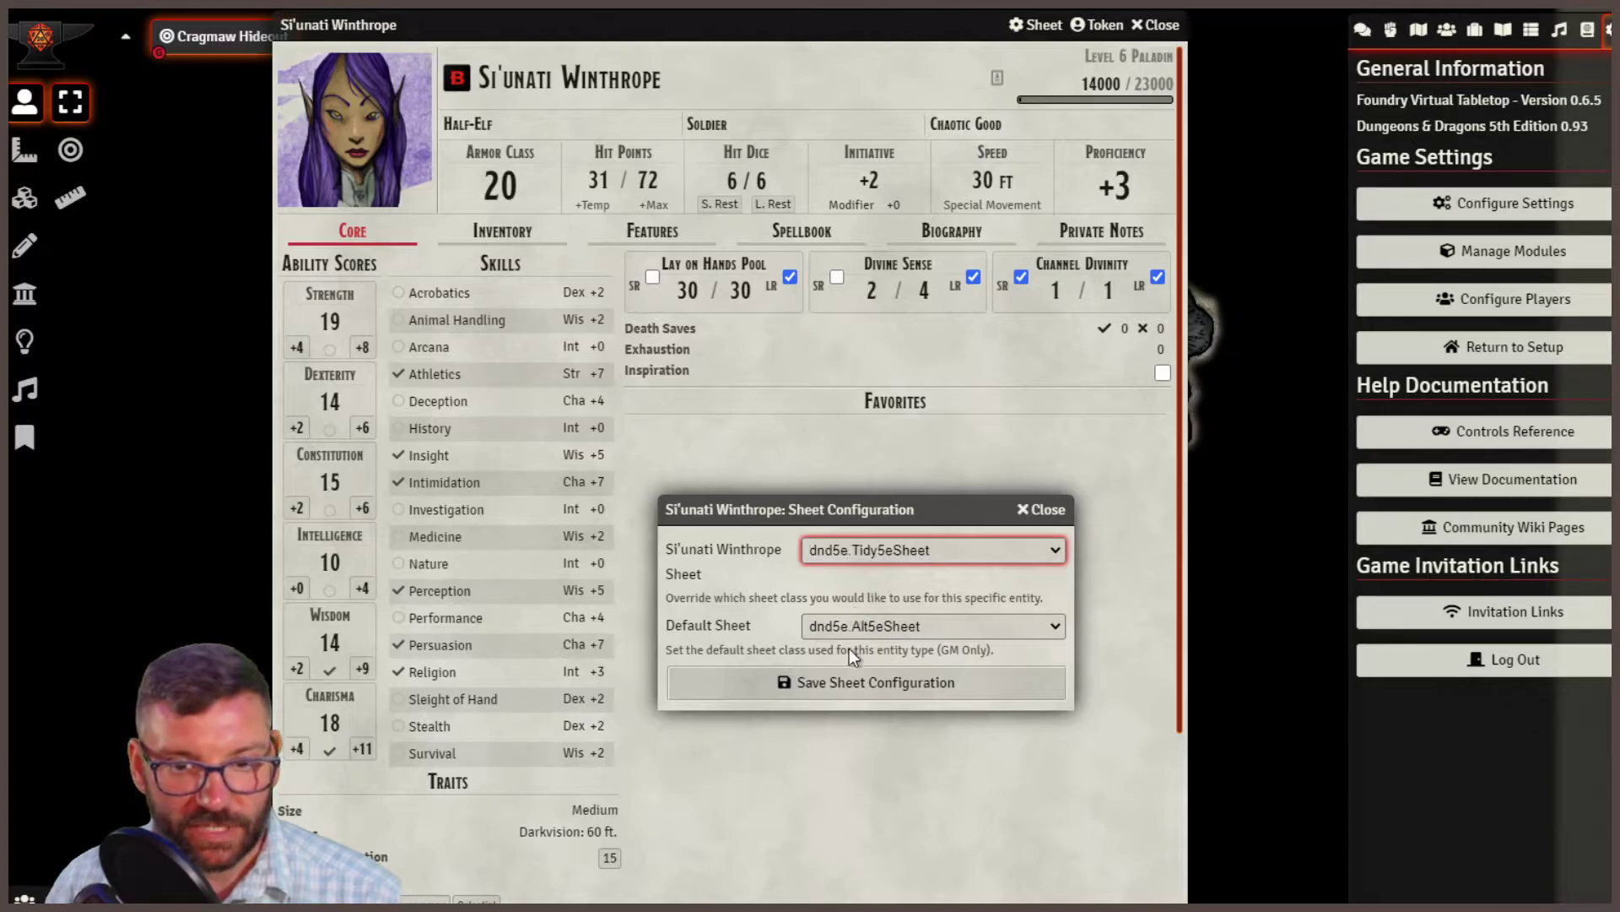
click(841, 682)
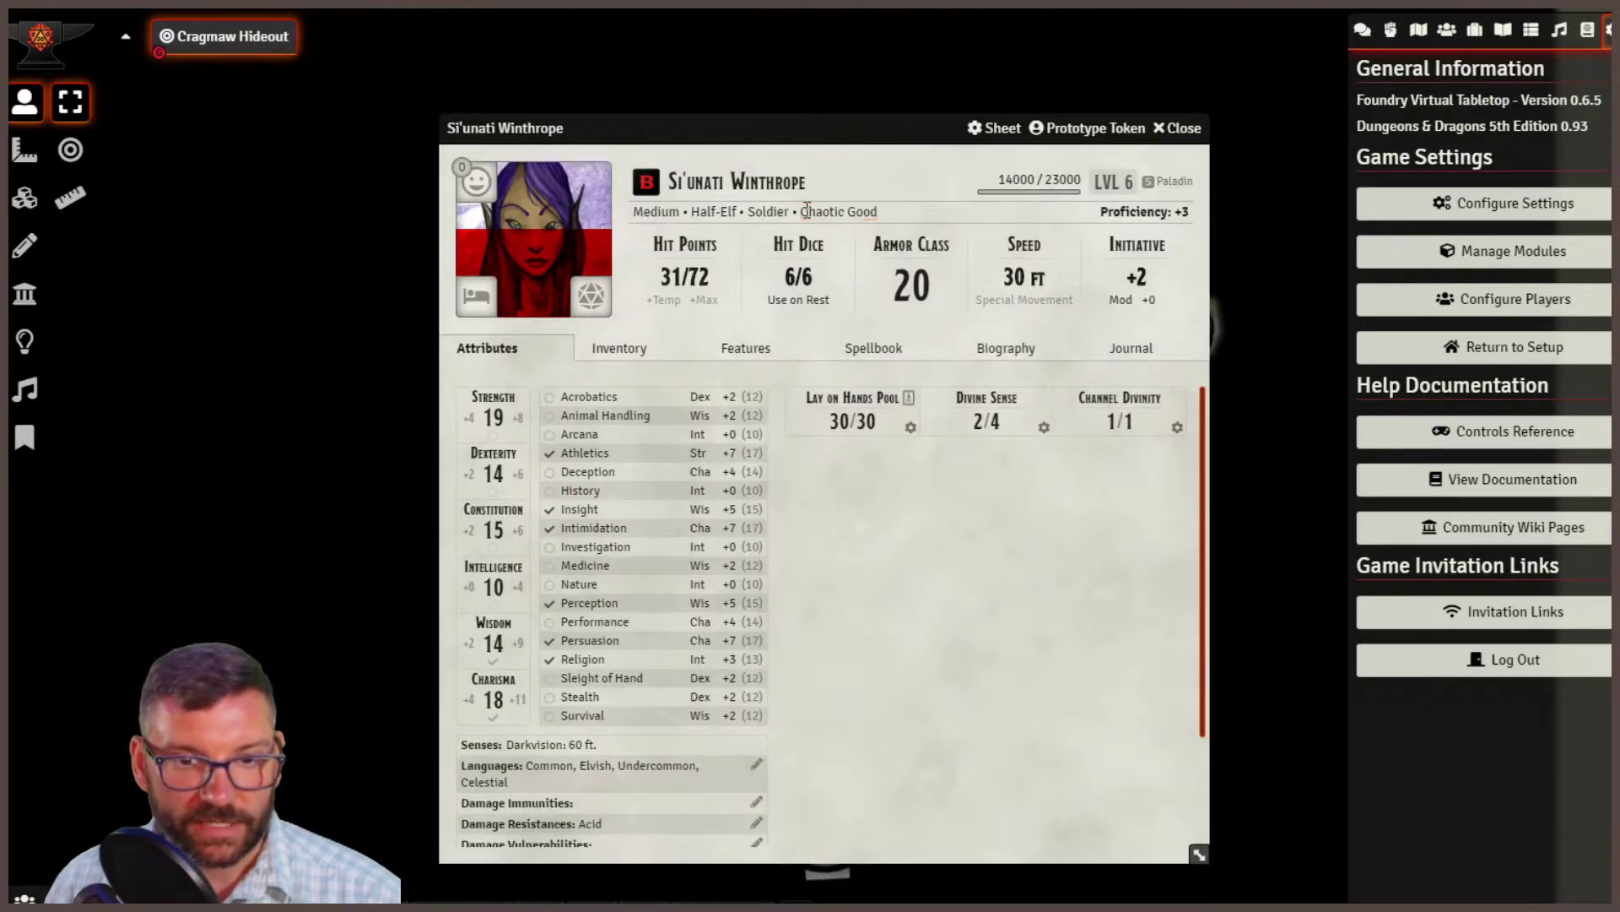
Enlarge the character sheet window and move it aside to uncover the character's token on the map.
drag(717, 134, 624, 43)
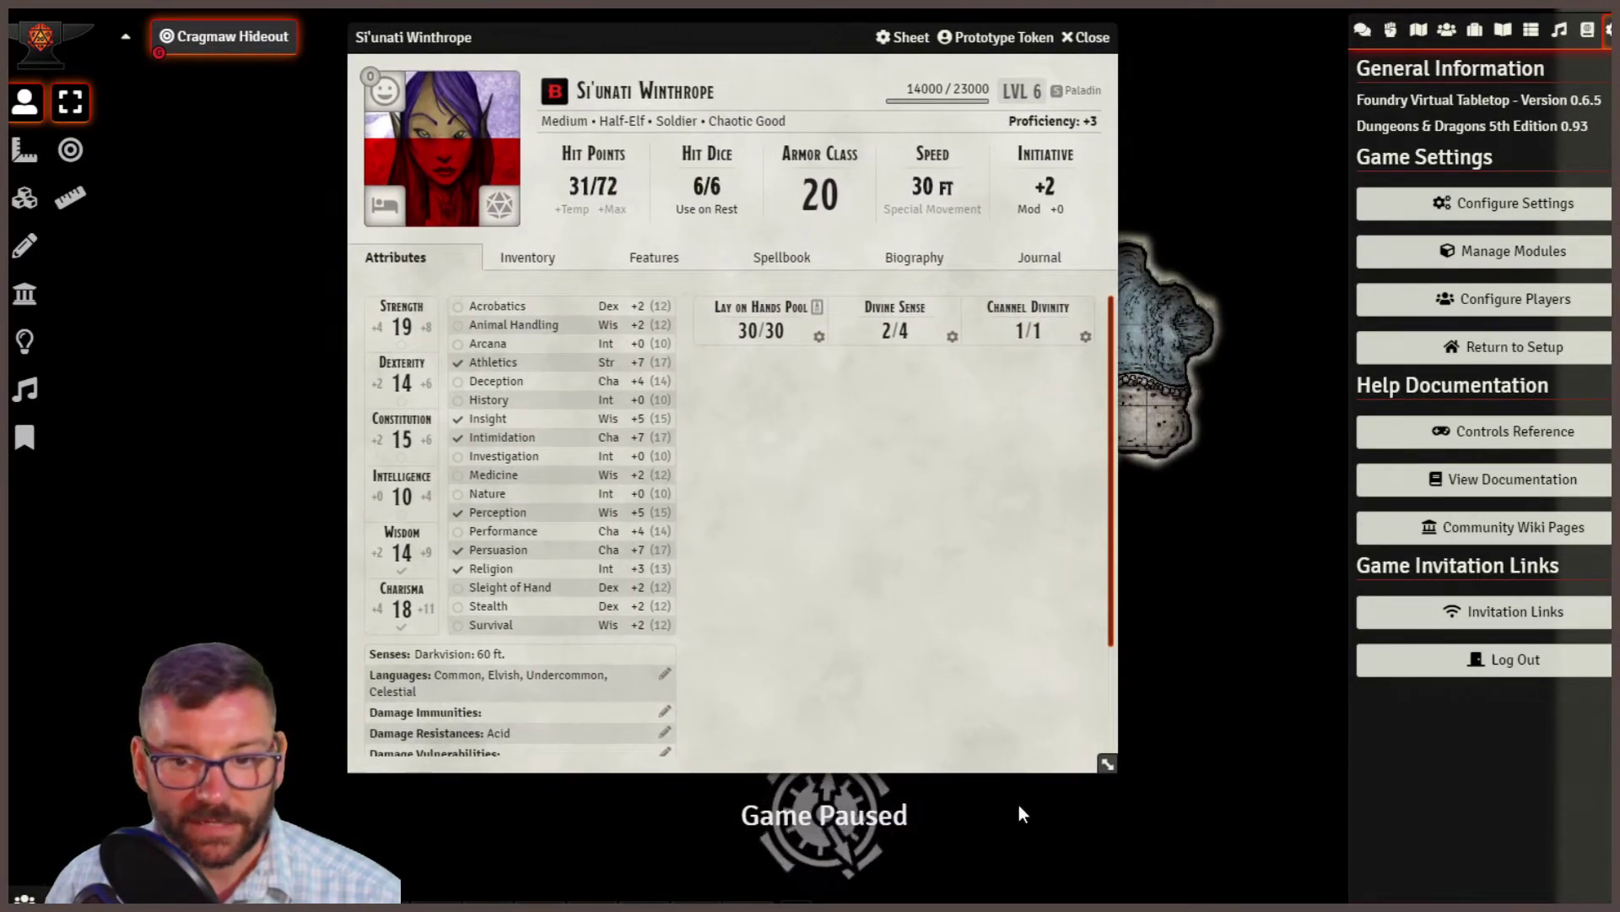
drag(1106, 762, 1225, 900)
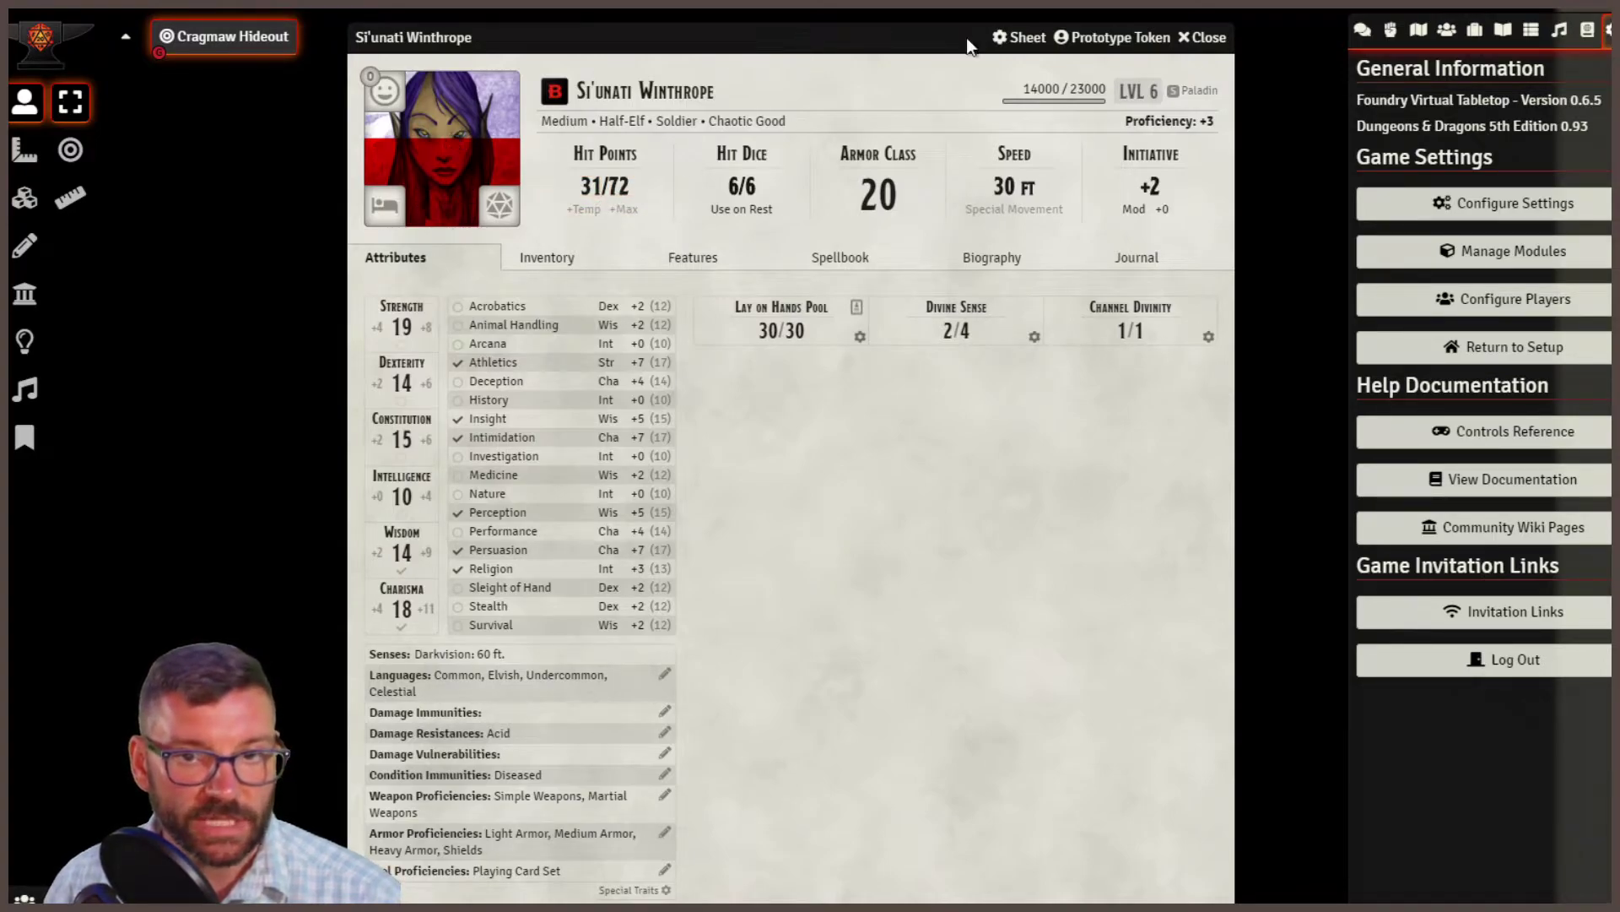
drag(920, 46, 1044, 70)
drag(1298, 74, 879, 43)
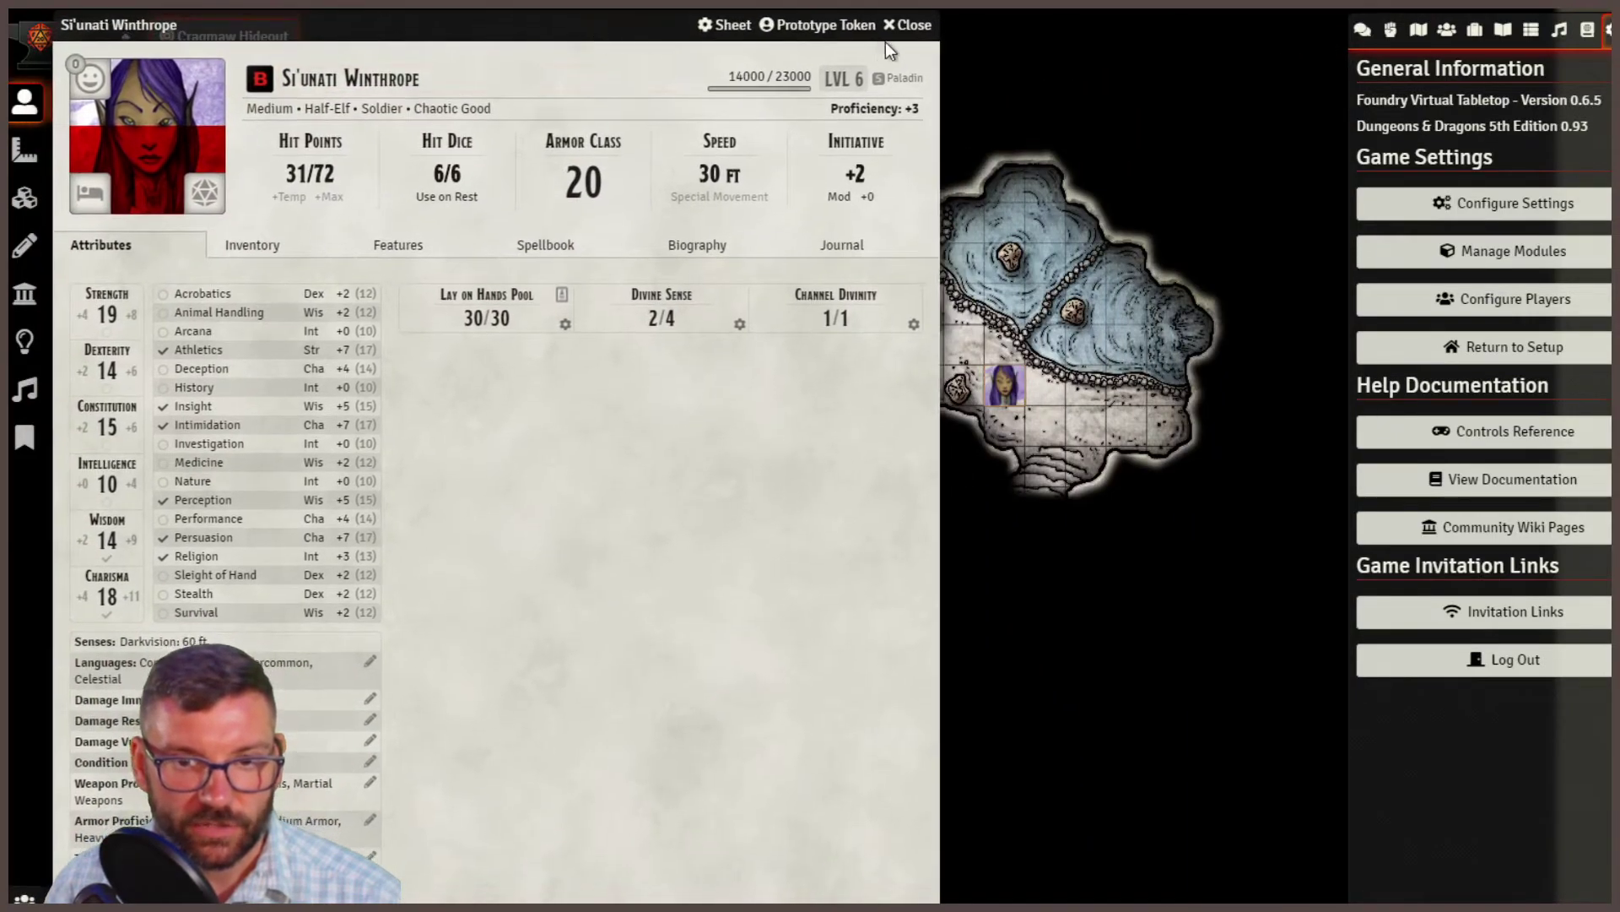
Close the sheet, reopen it from the character's token to check its layout, and close it again.
click(908, 25)
double_click(1005, 384)
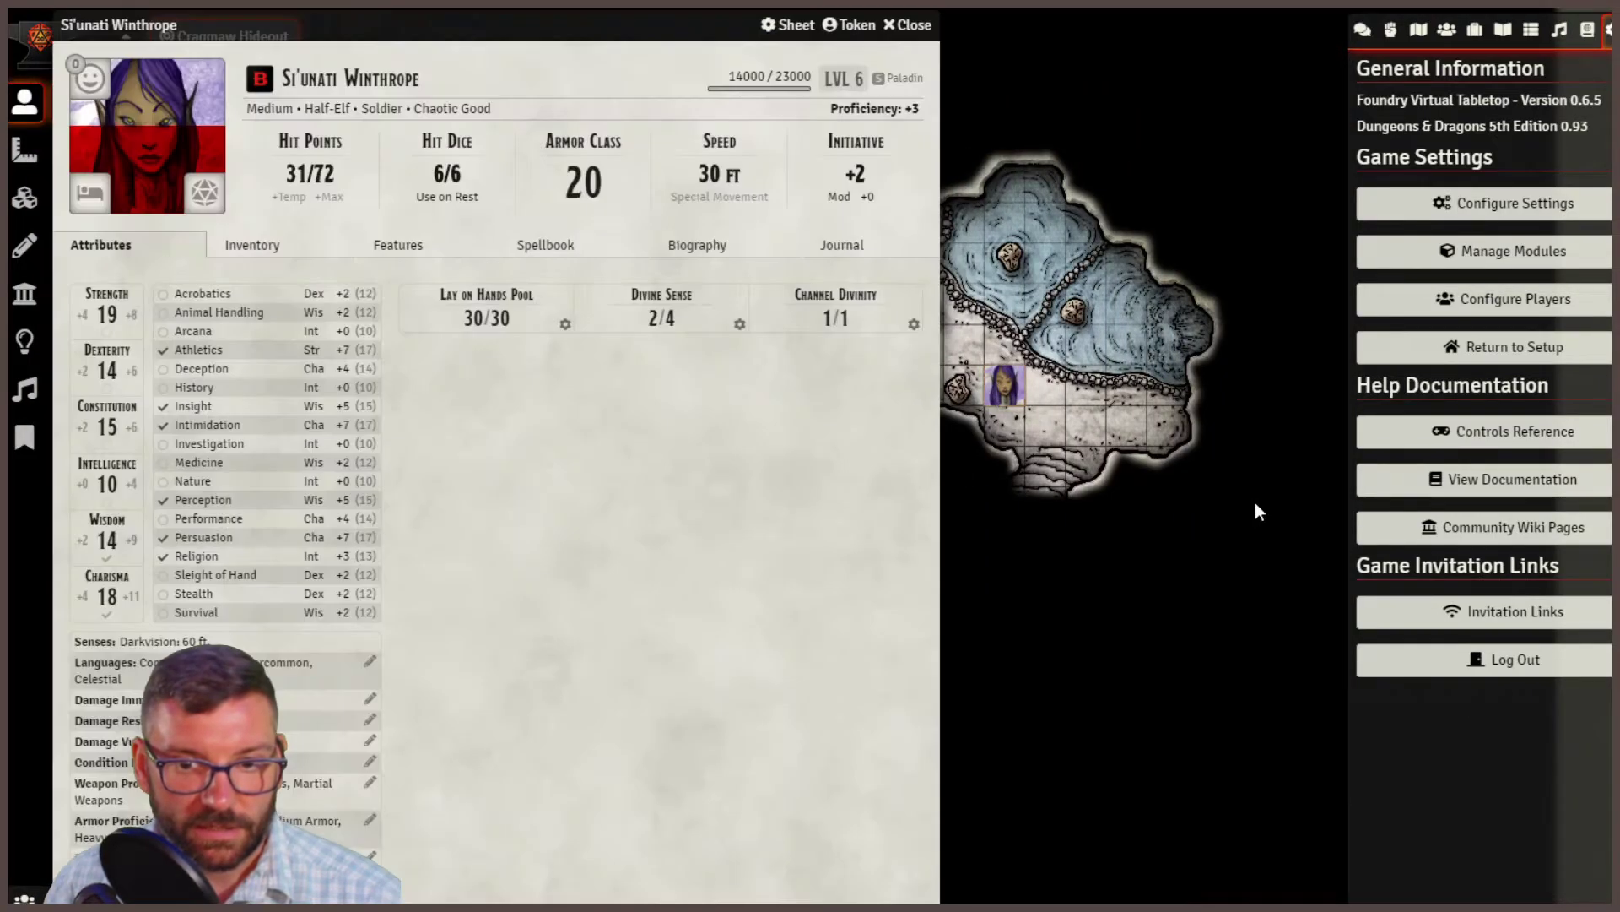
click(908, 25)
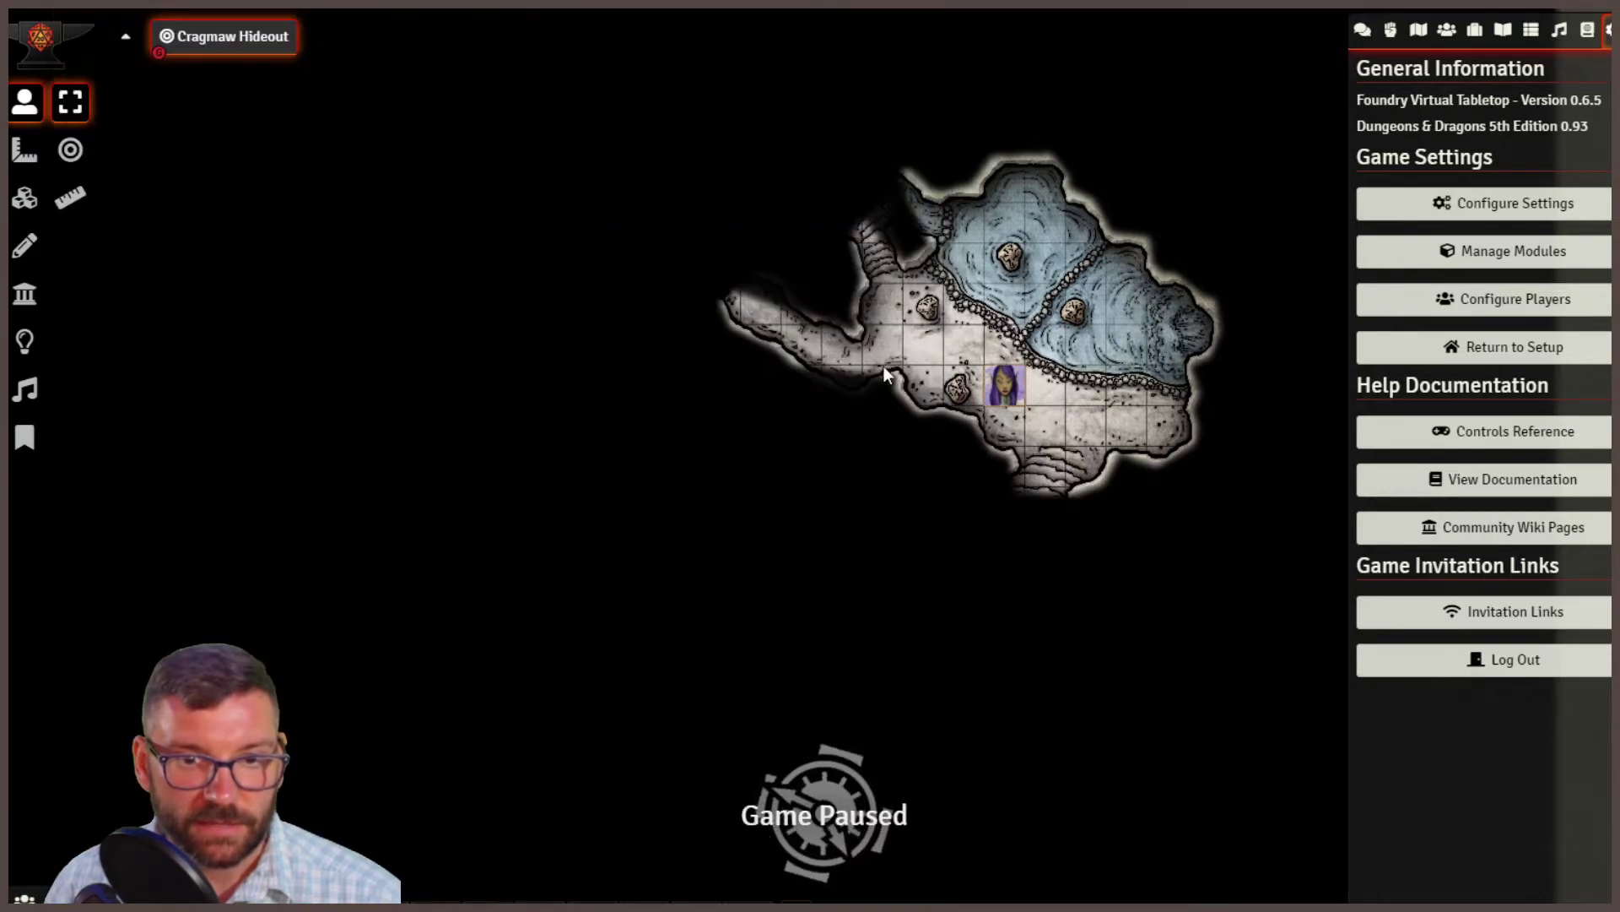
Place a new token of the character on the map from the actors list and delete the original token.
click(1362, 31)
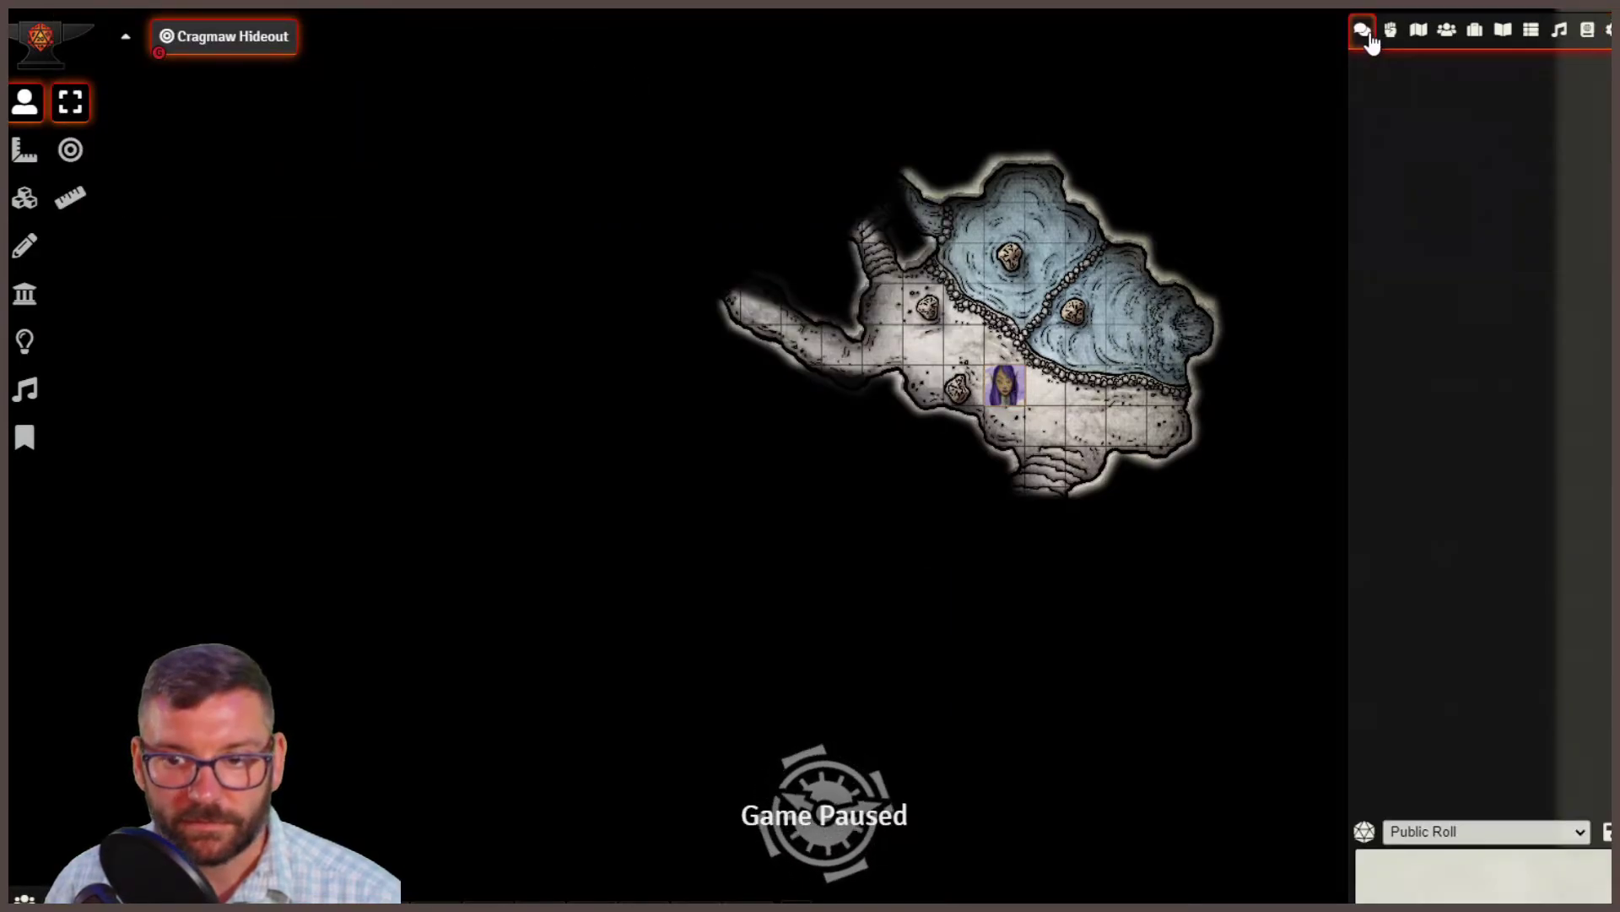
click(1446, 32)
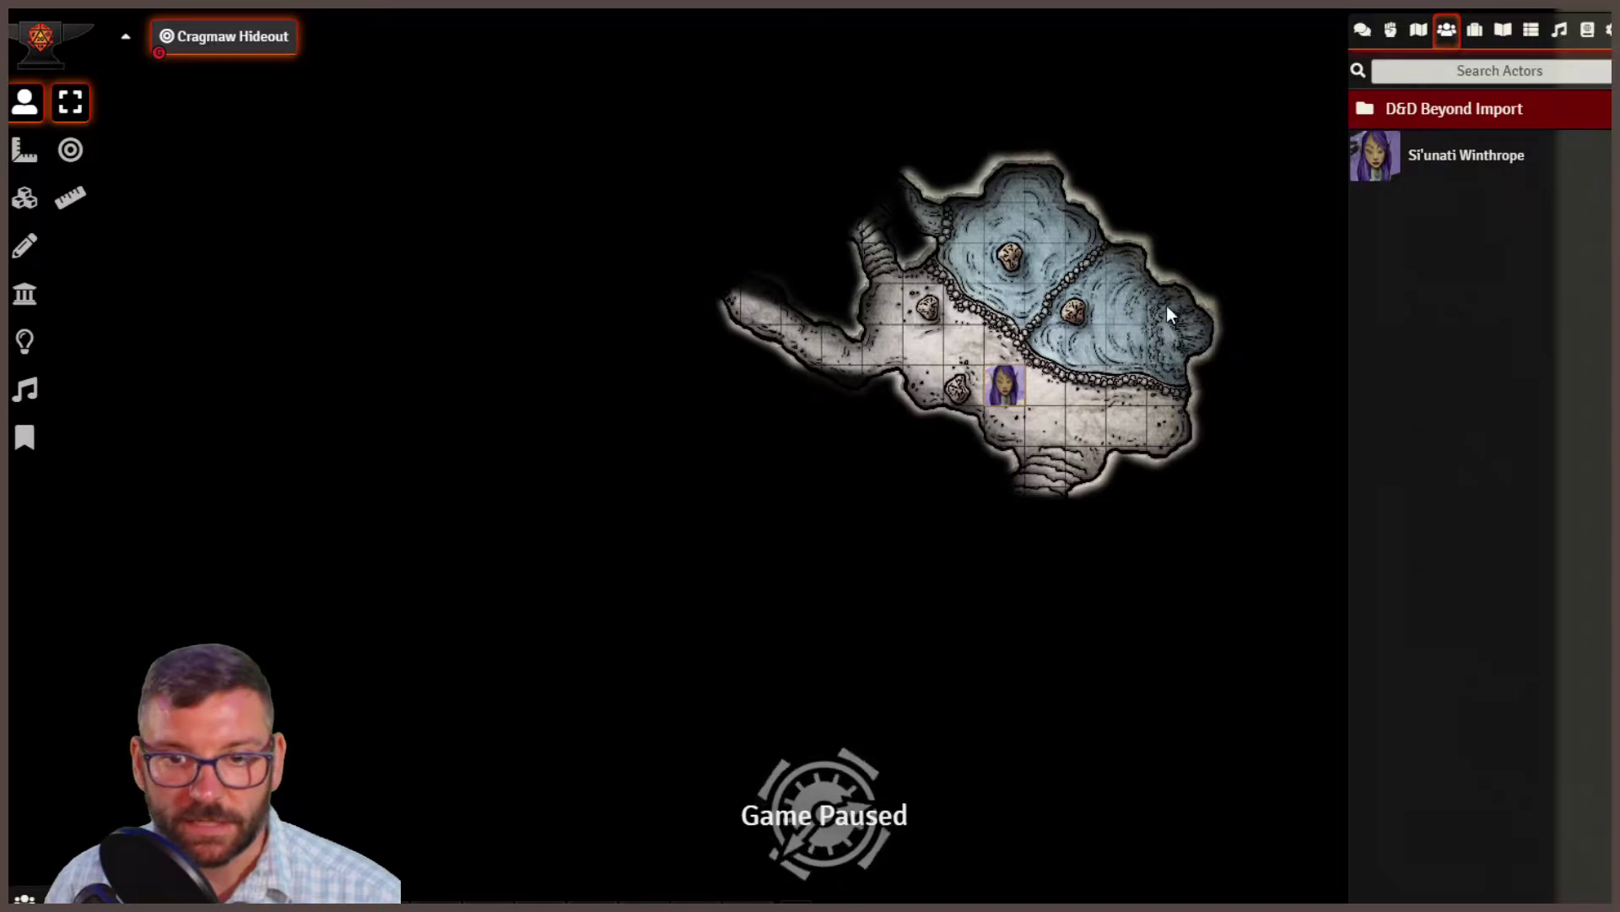
drag(1439, 162, 1005, 304)
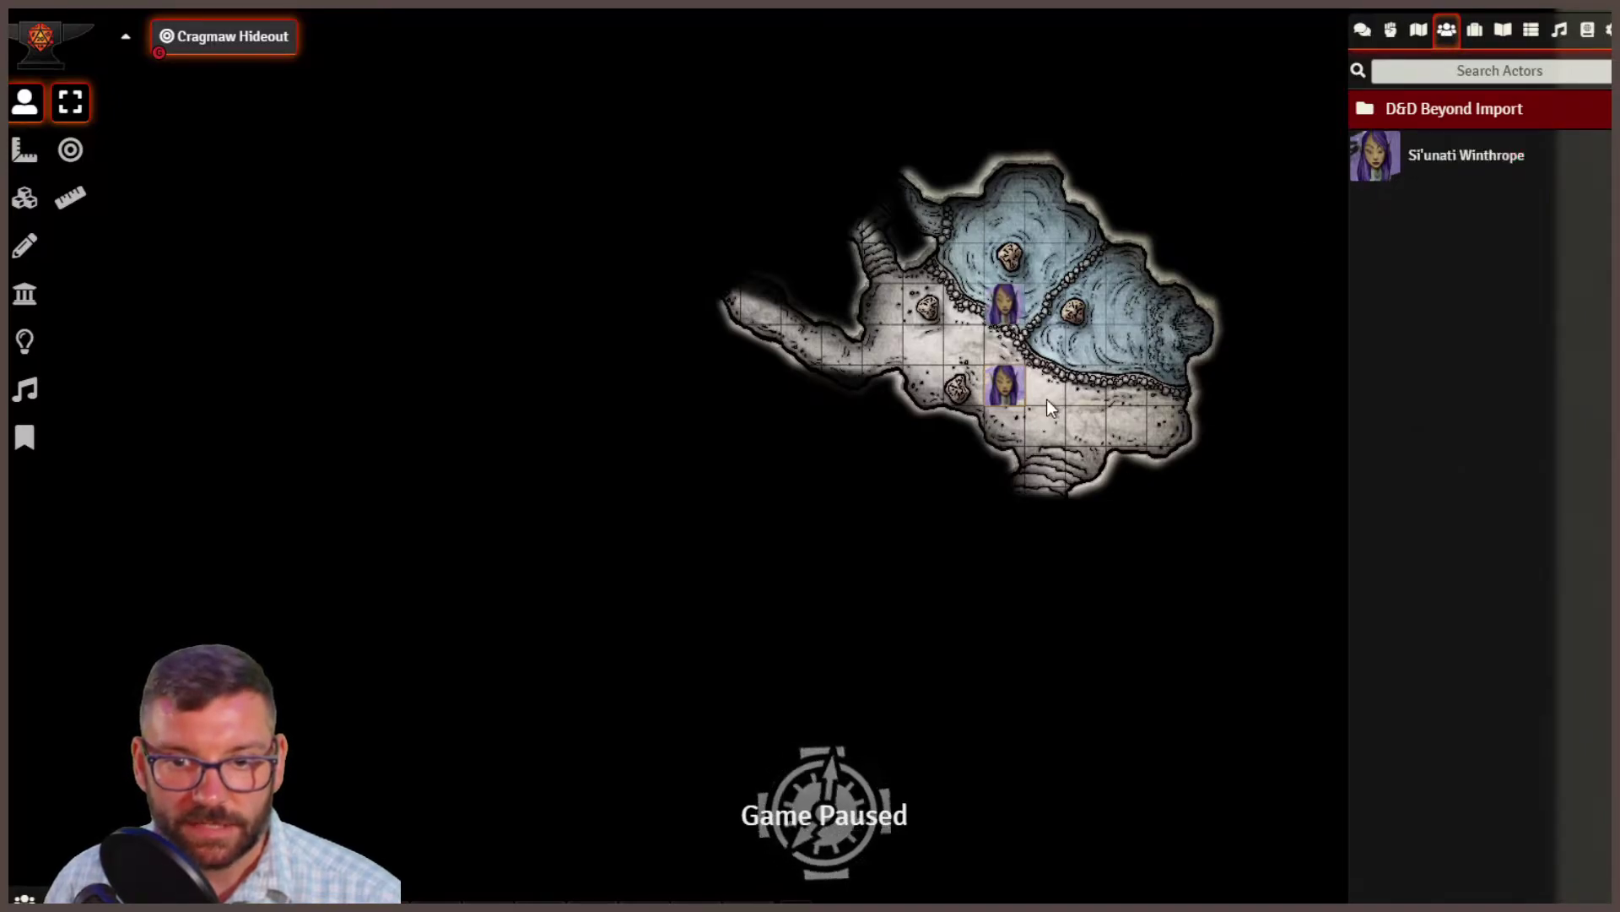
key(Delete)
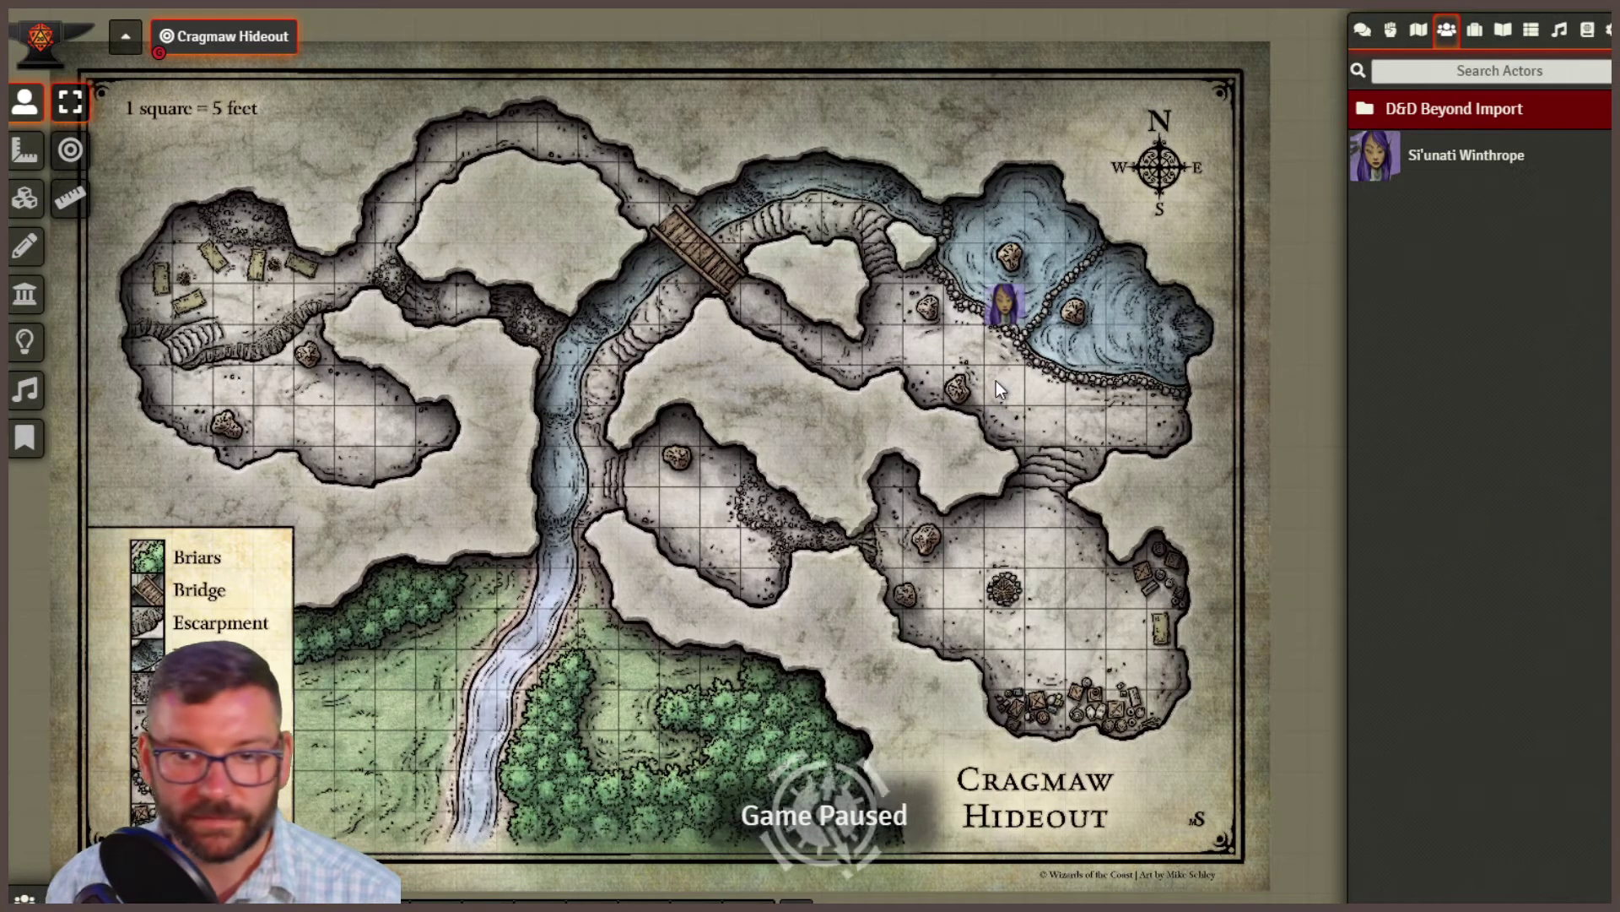
Open the new token's sheet, move it clear of the webcam area, and inspect the portrait's exhaustion levels and rest control.
double_click(1004, 305)
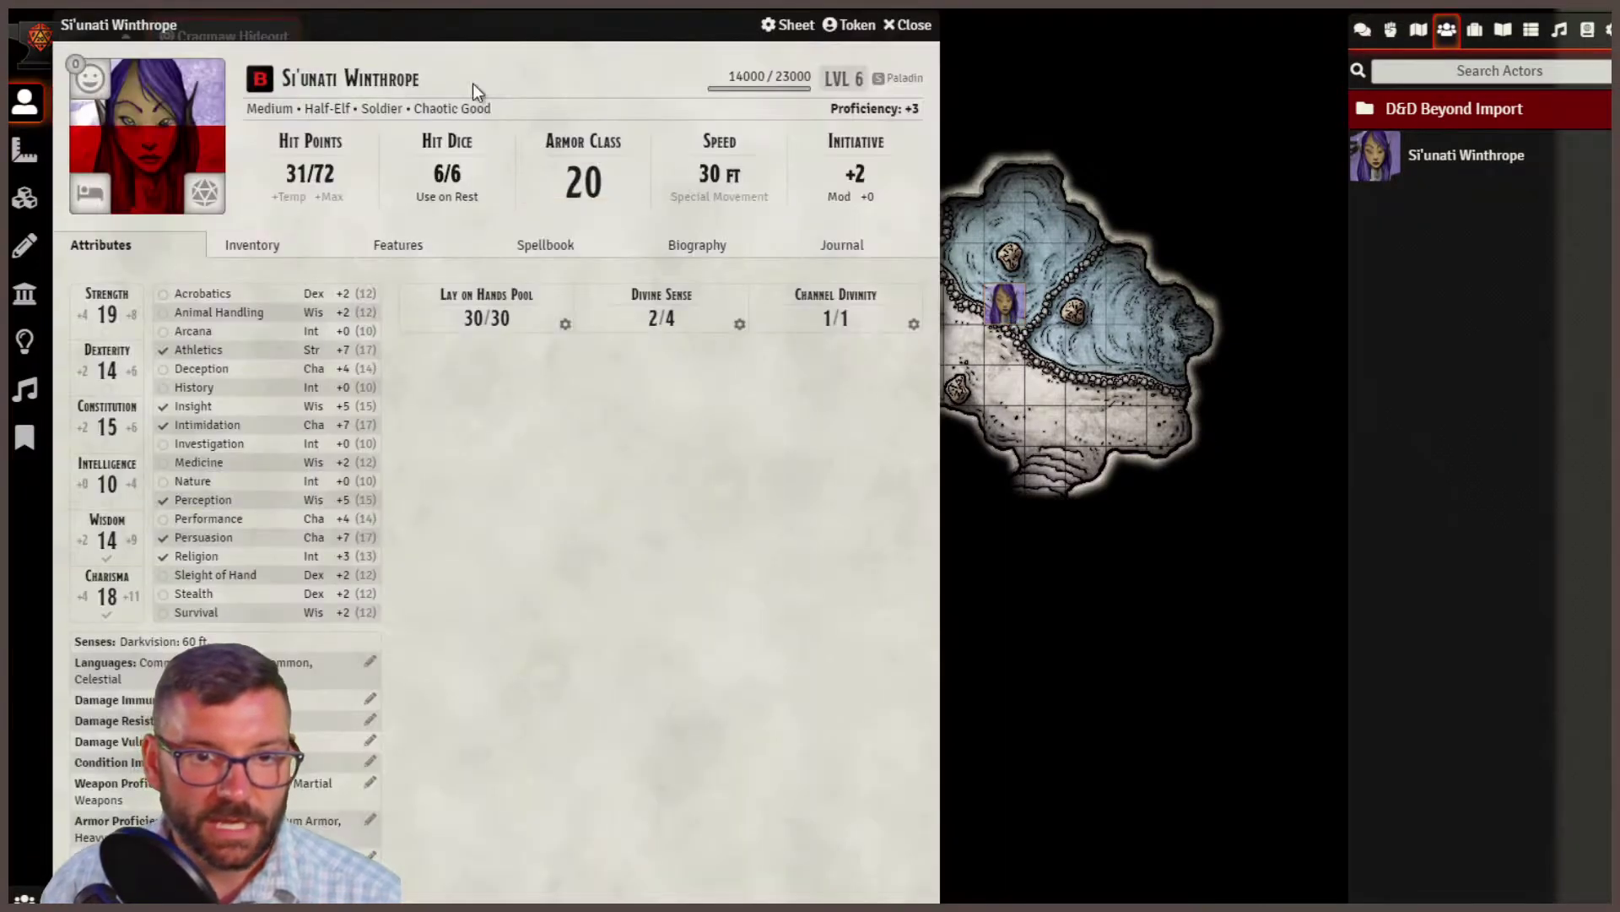
drag(422, 23, 744, 30)
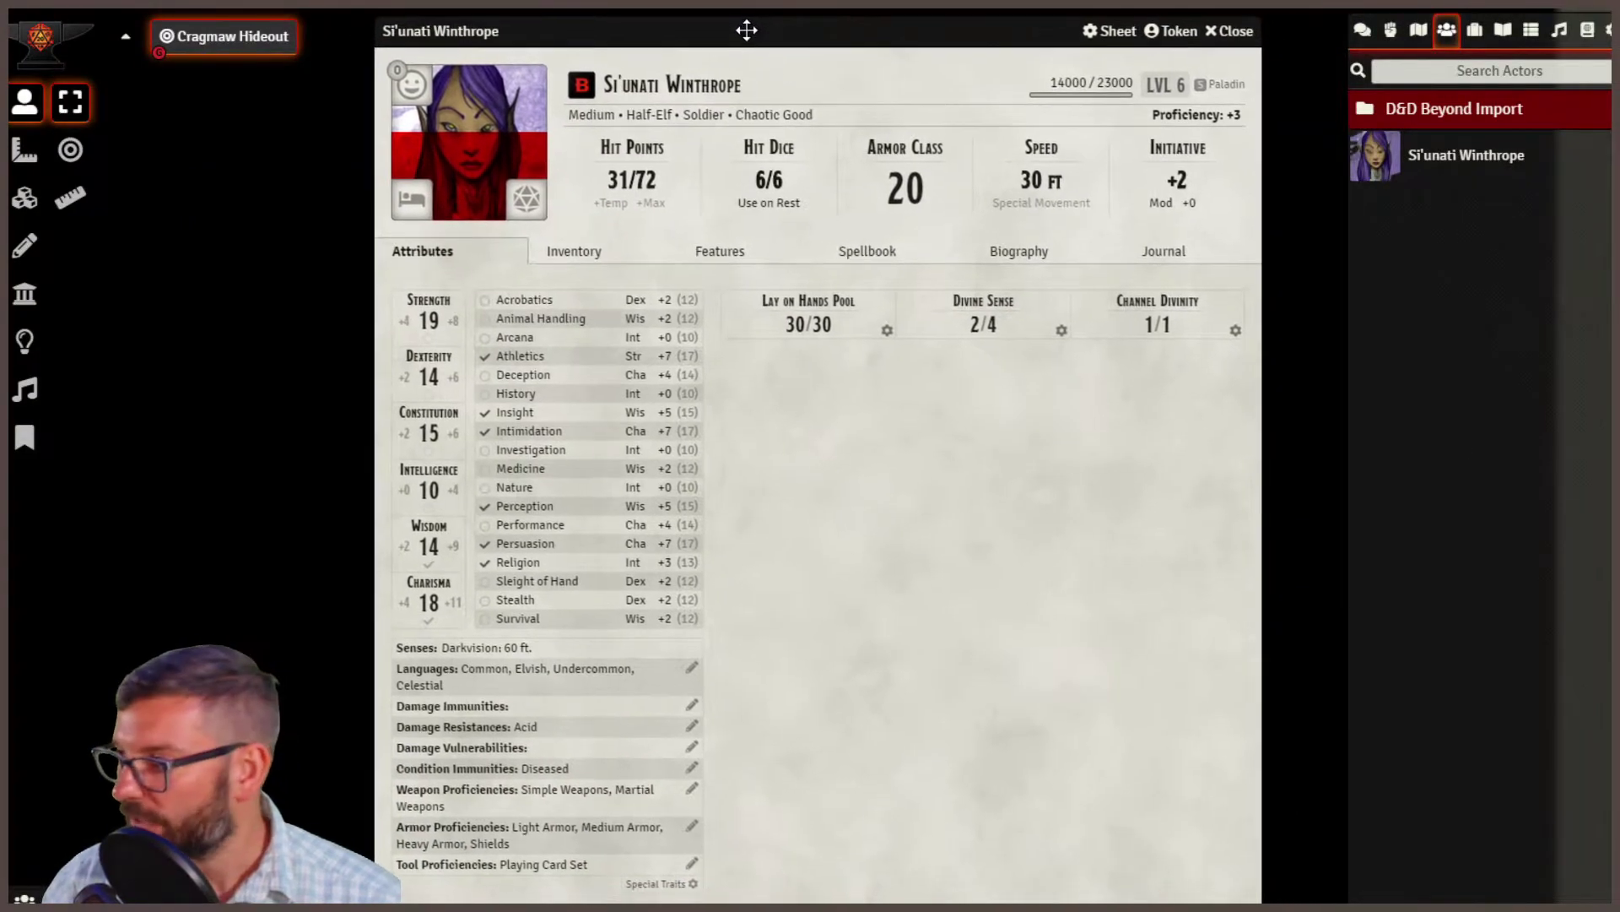
mouse_move(414, 84)
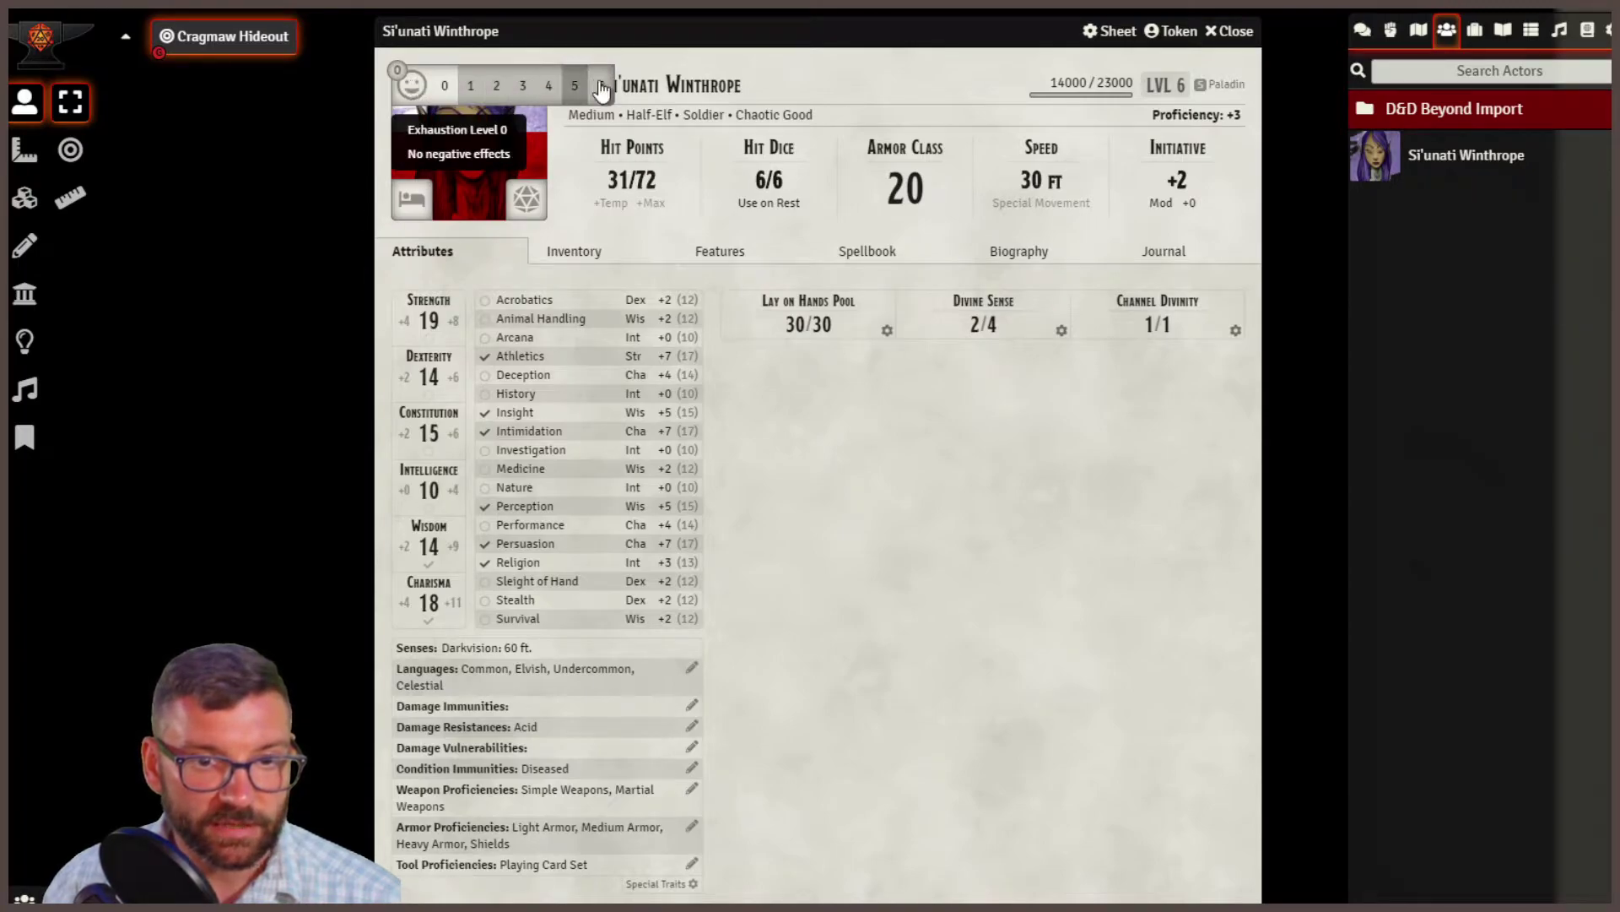
mouse_move(405, 205)
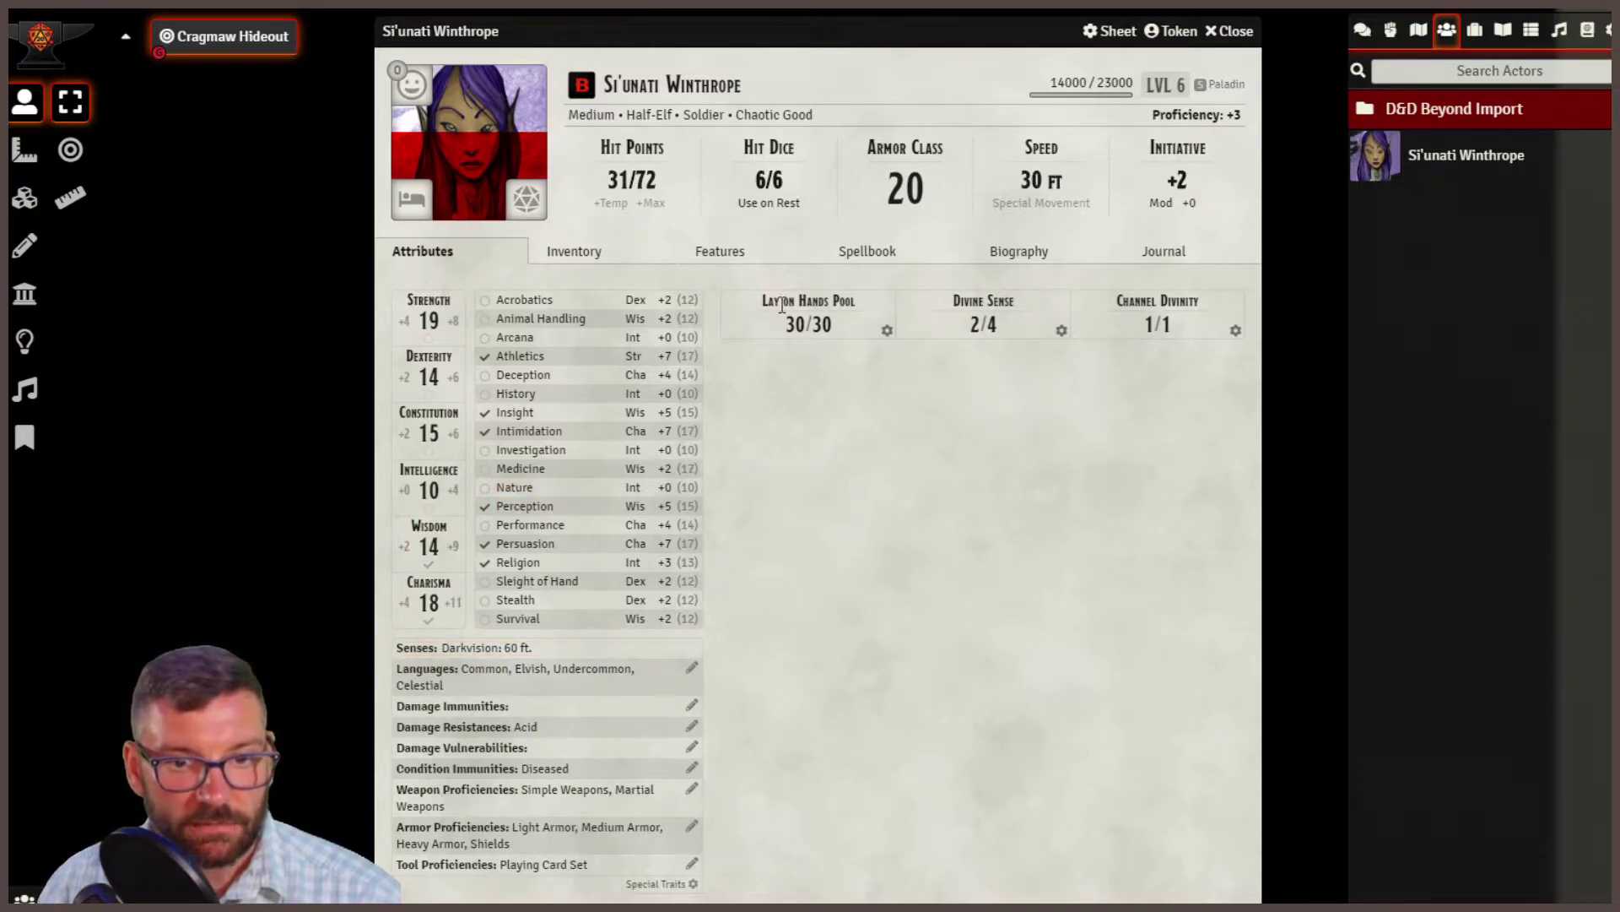
Examine the Tidy5e sheet's inventory page through the full item list and the currency row.
click(579, 253)
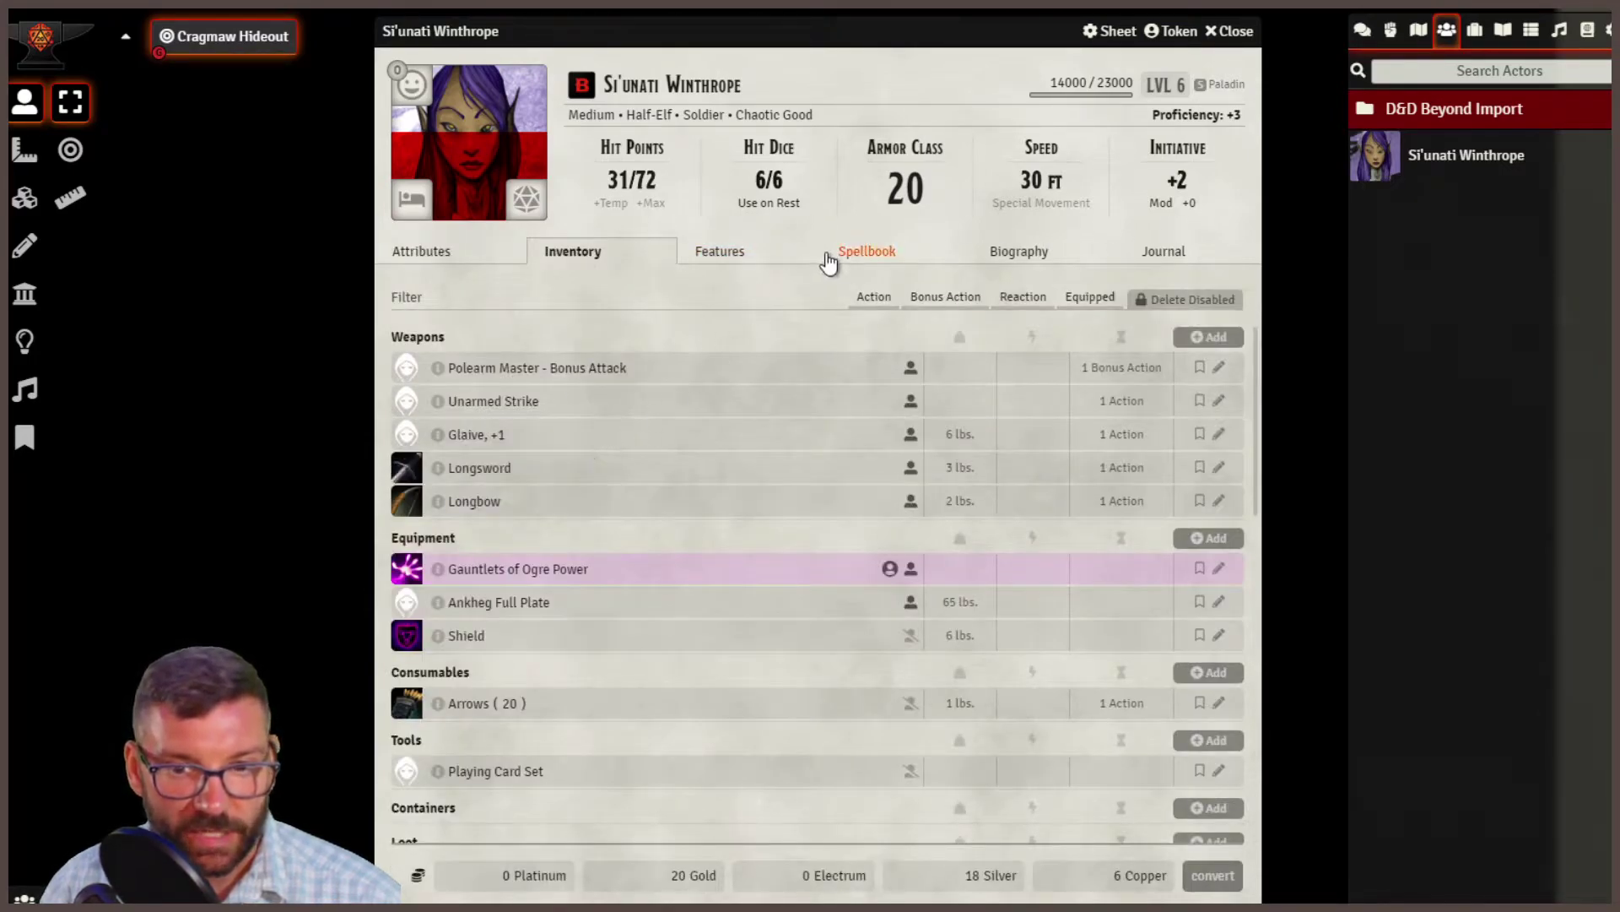
scroll(716, 462, down, 3)
scroll(700, 490, down, 3)
scroll(685, 509, up, 6)
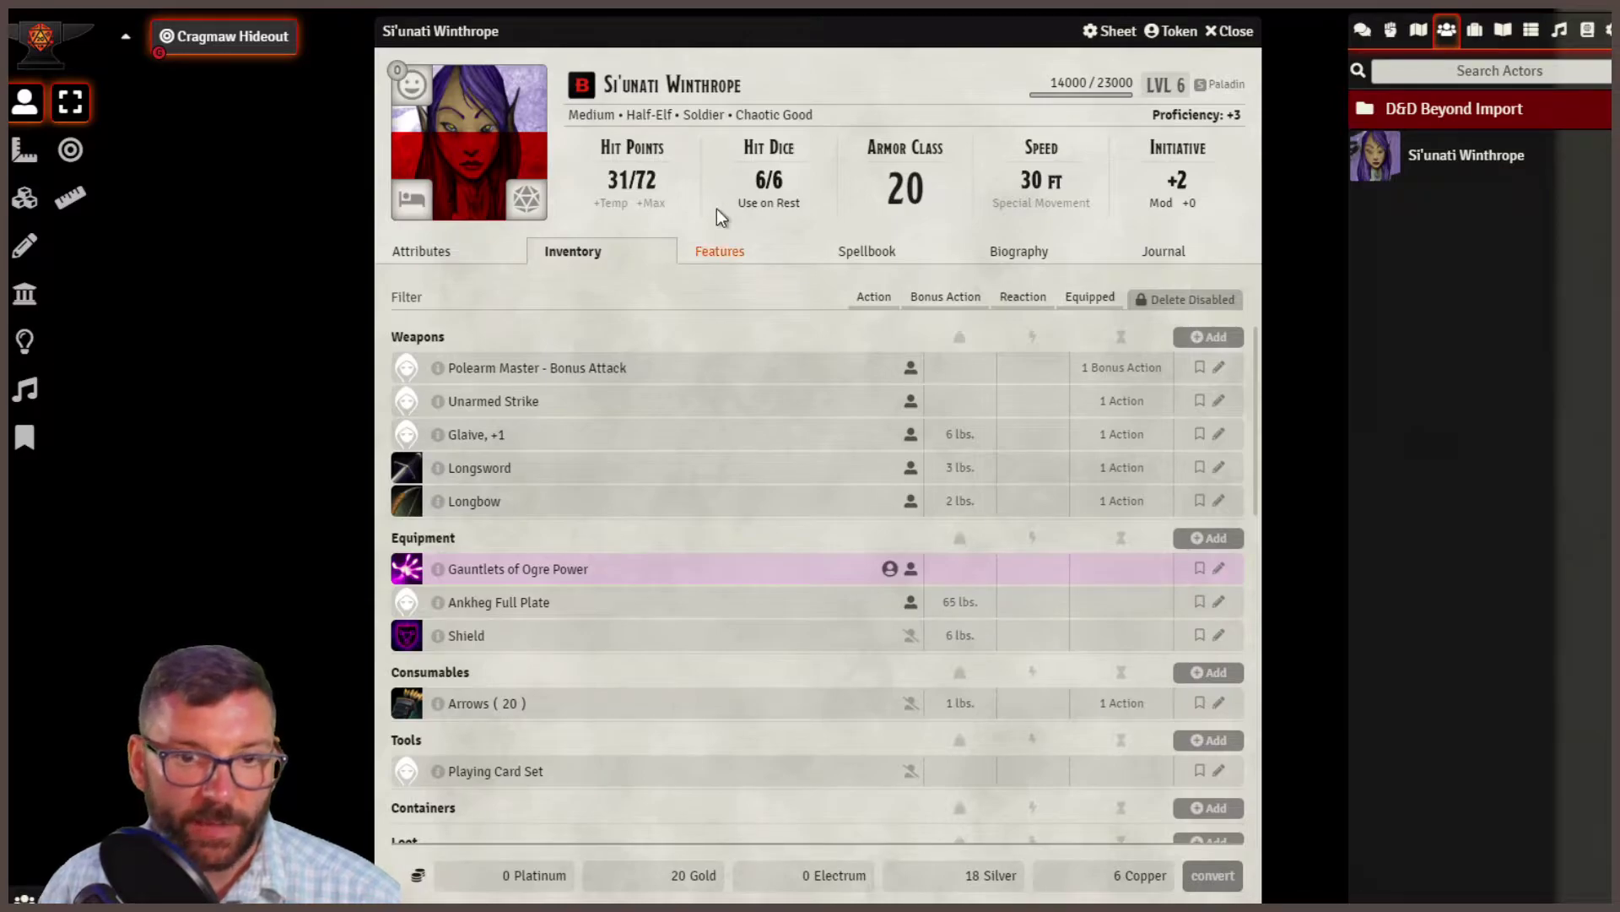
View the Tidy5e sheet's features page and its spellbook page.
click(708, 257)
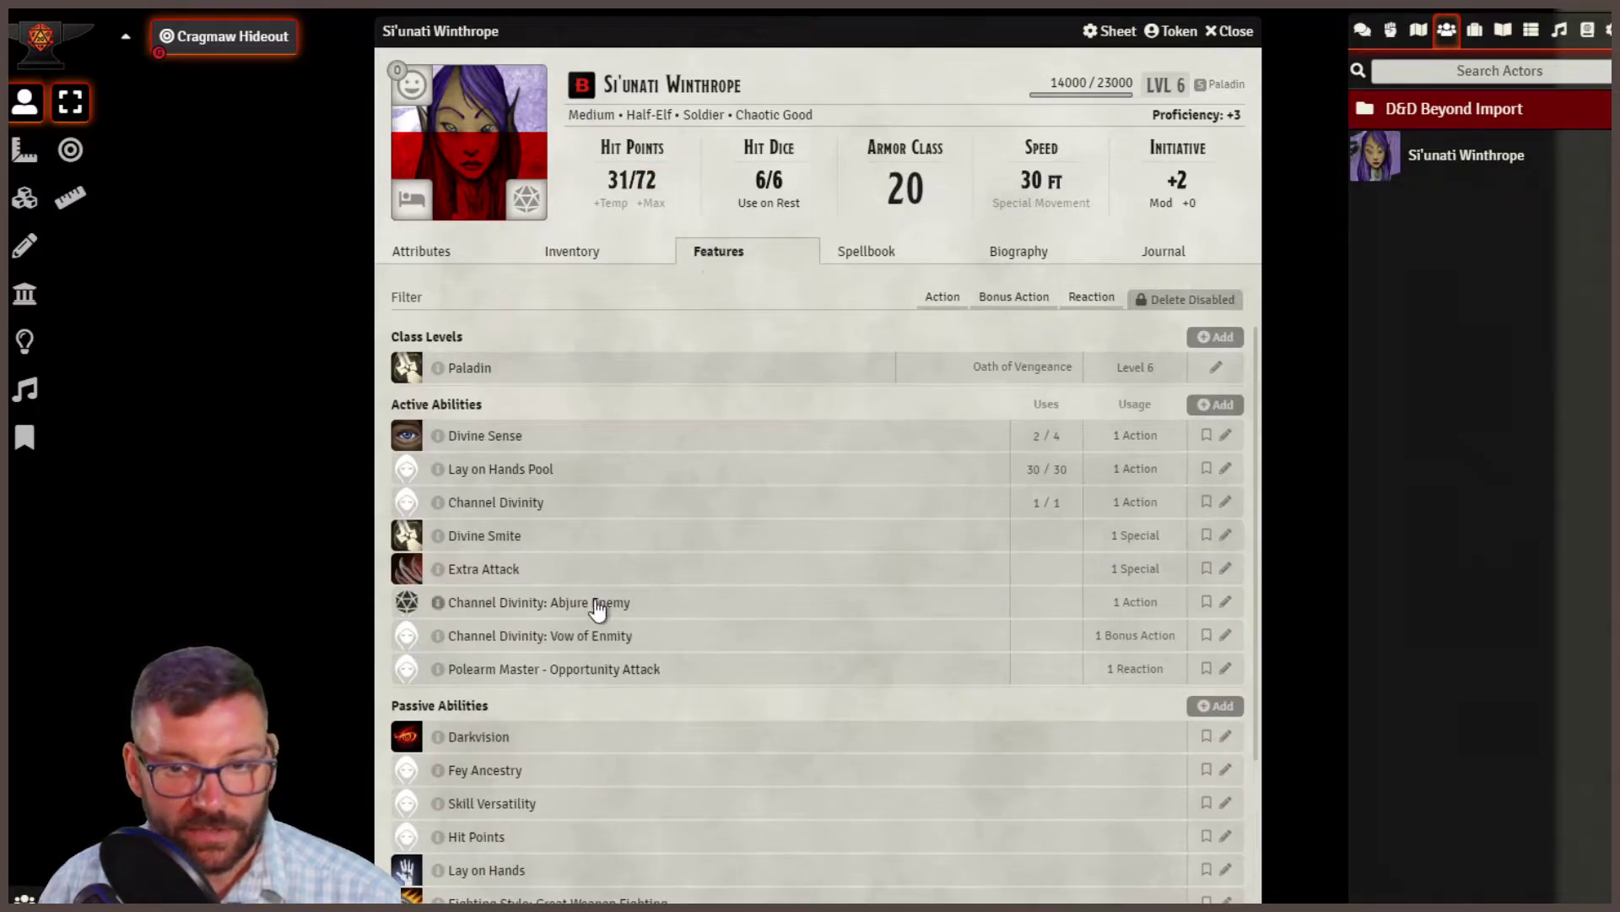
click(868, 253)
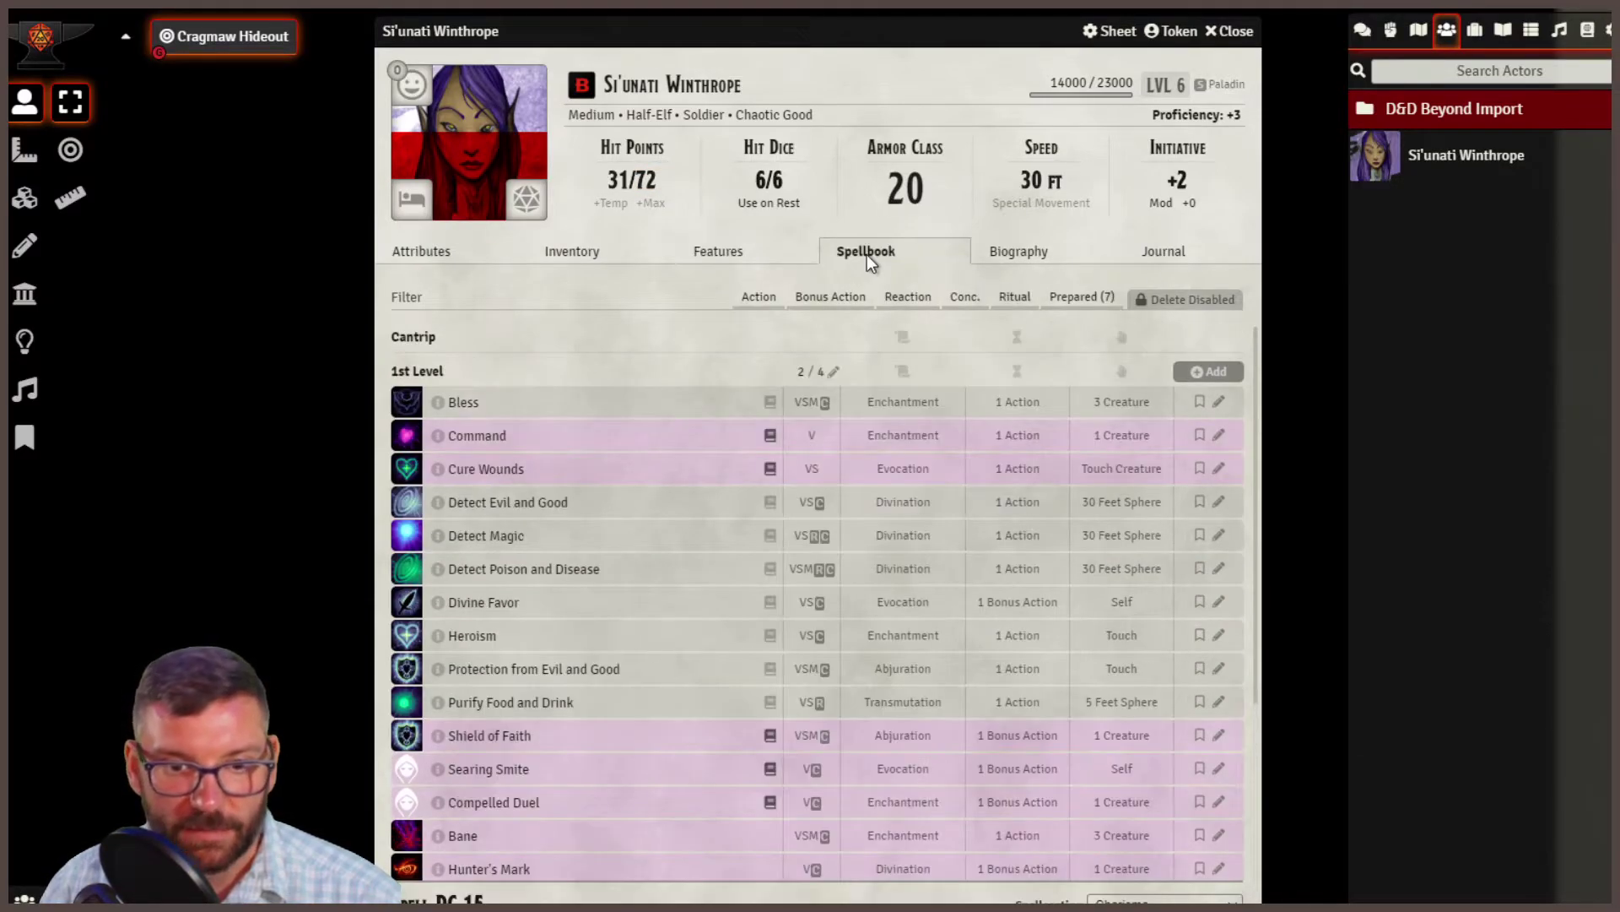
View the Tidy5e sheet's biography and journal pages, and return to its attributes page.
click(1059, 272)
scroll(839, 415, down, 5)
scroll(839, 416, up, 4)
click(1166, 253)
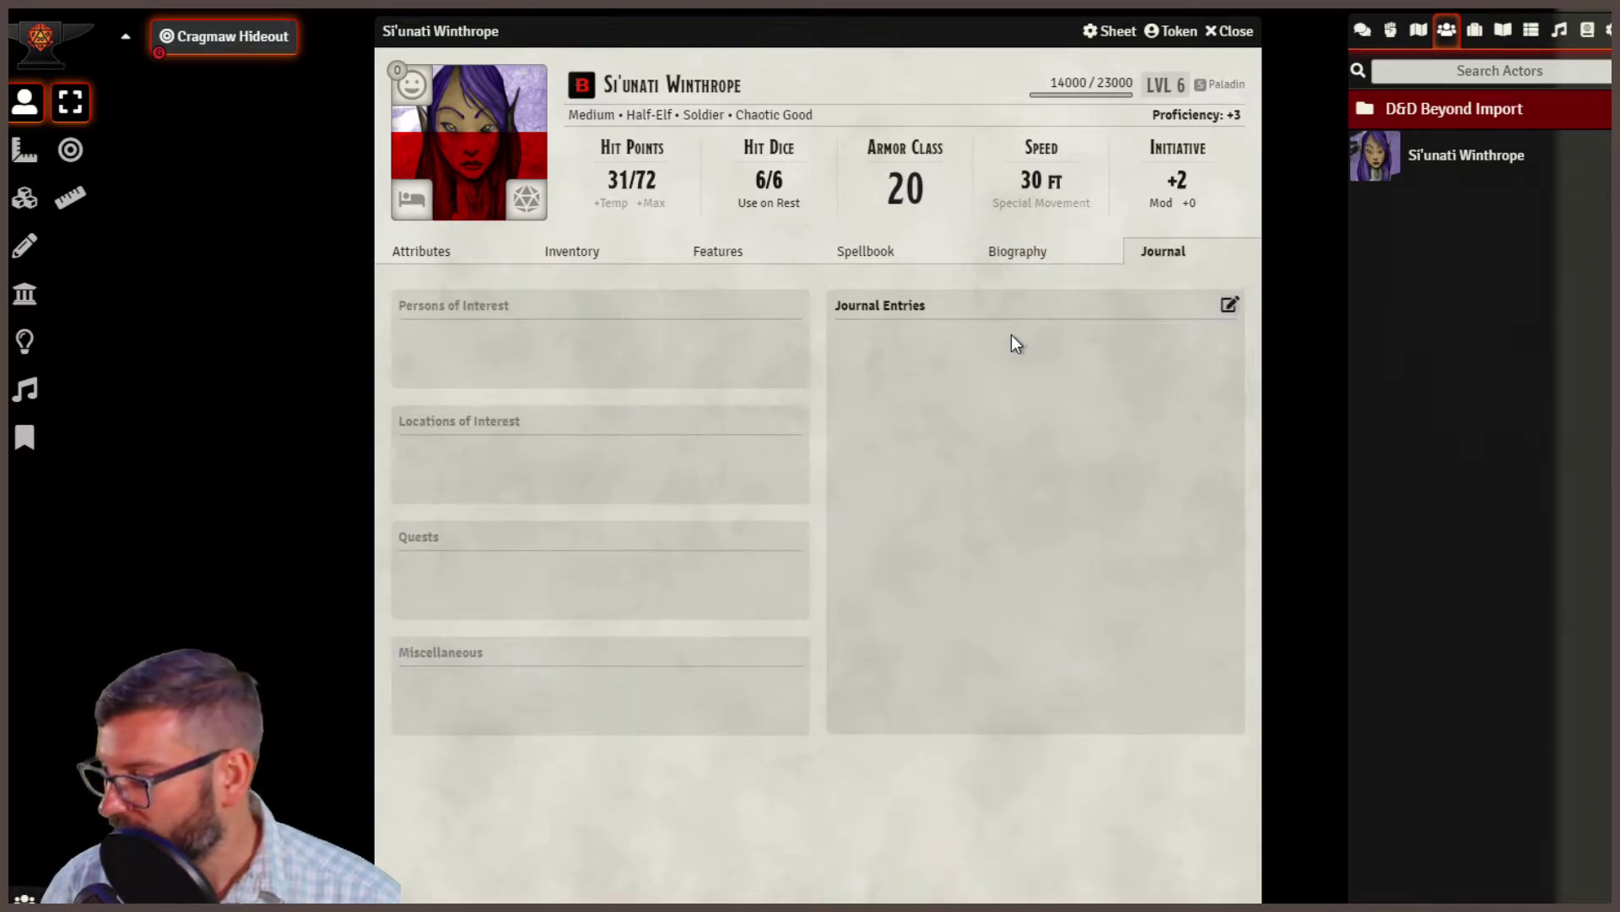
click(416, 255)
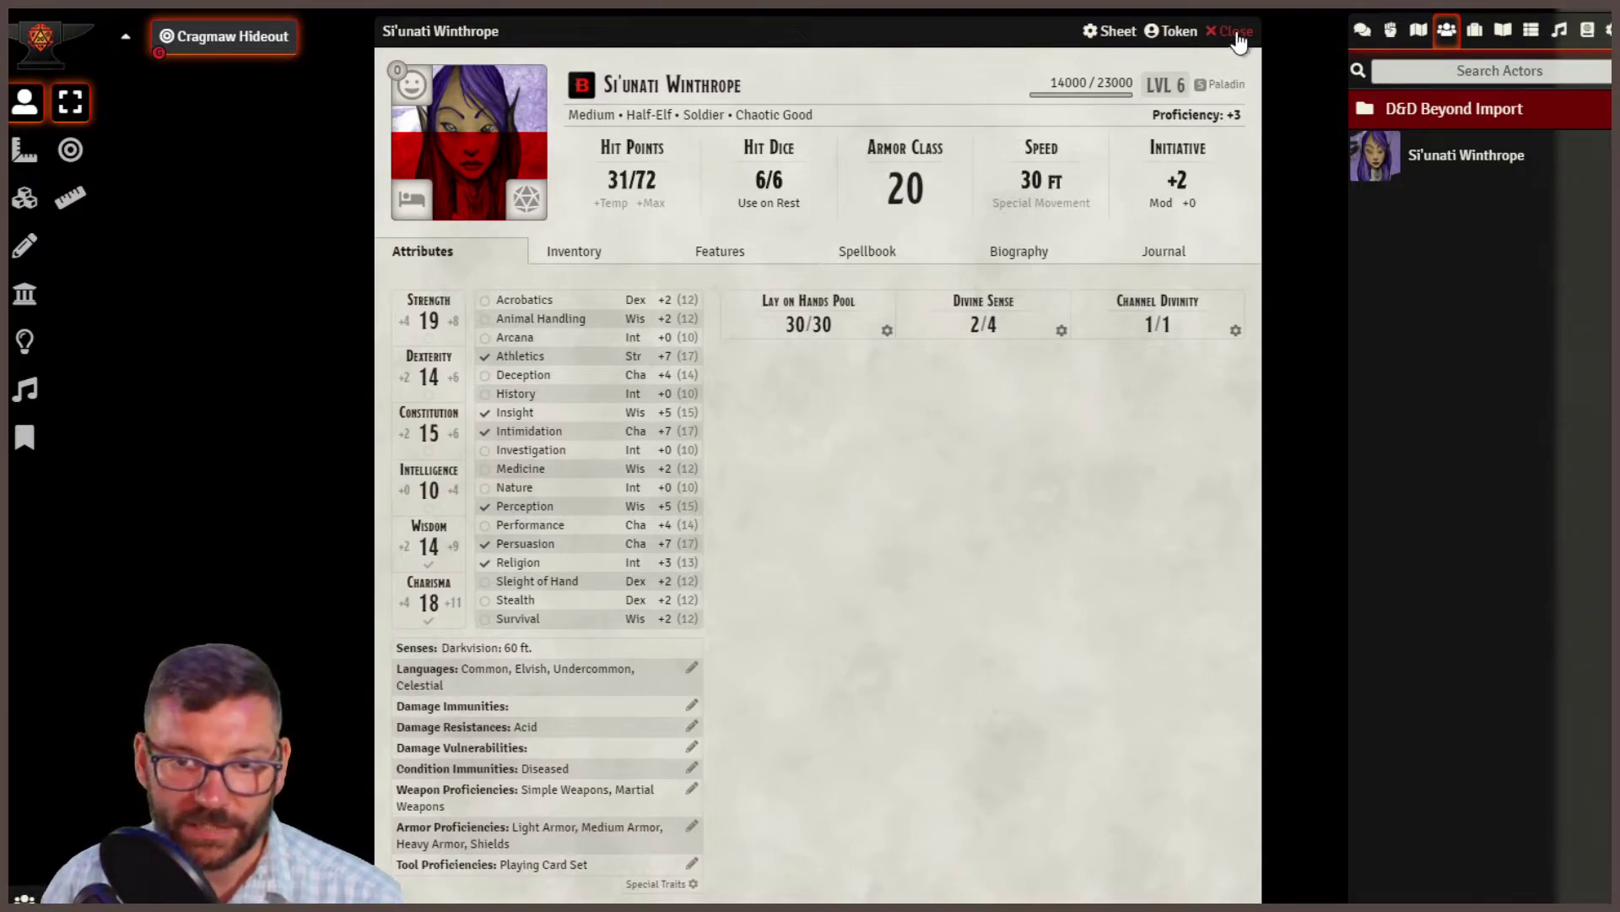
Switch the character's sheet to dnd5e.ActorSheet5eCharacter, save the configuration, and reposition and enlarge the sheet.
click(1108, 32)
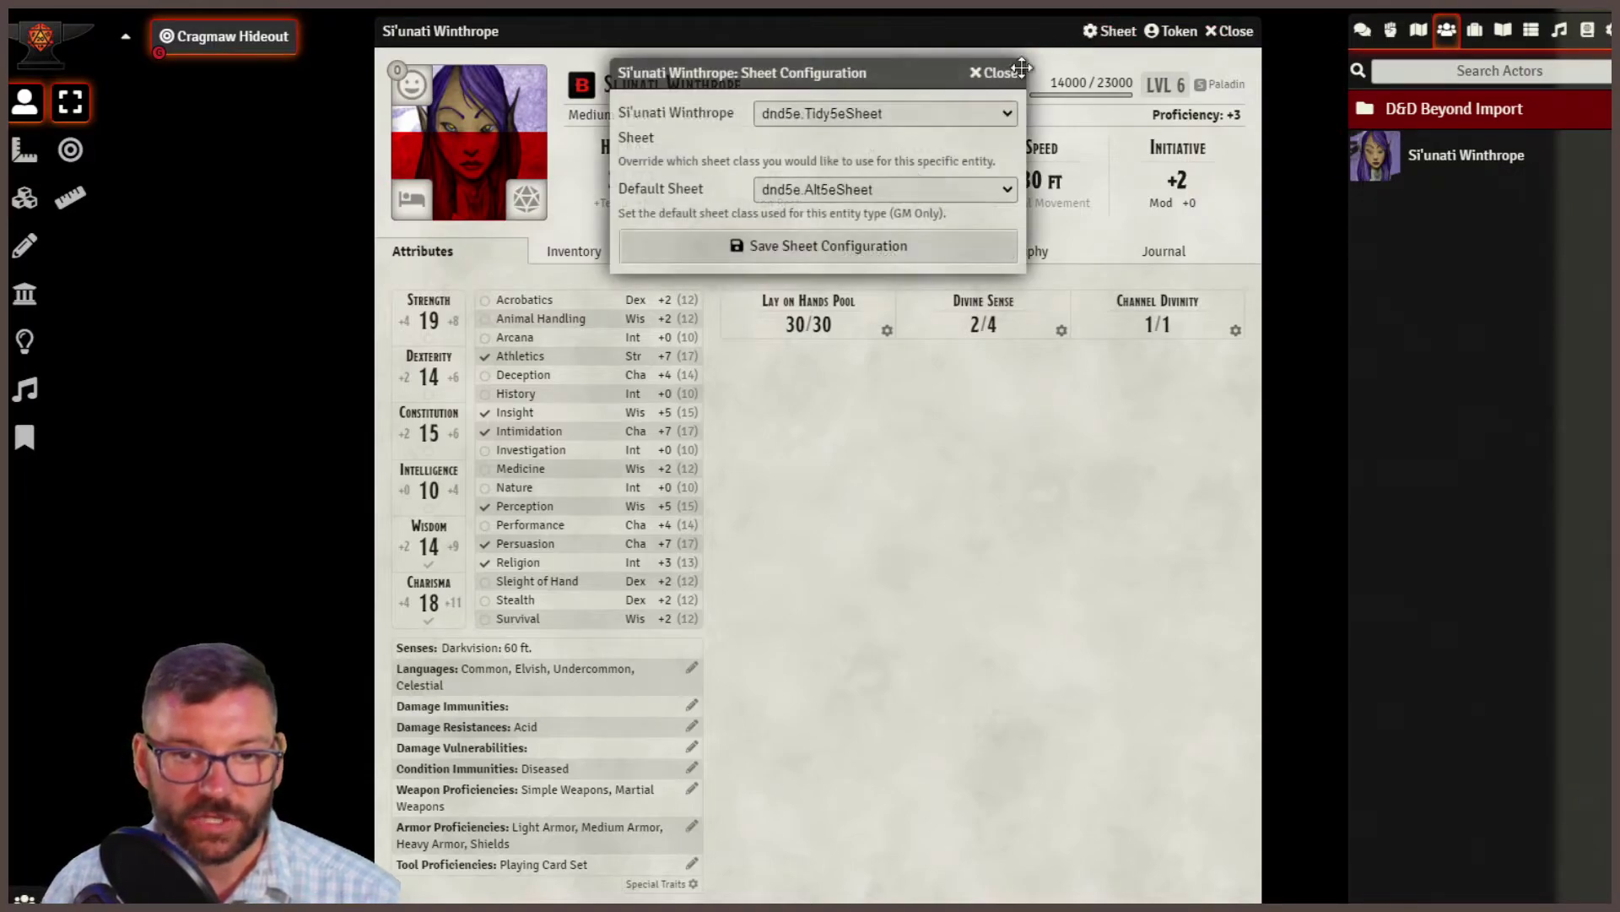
click(870, 190)
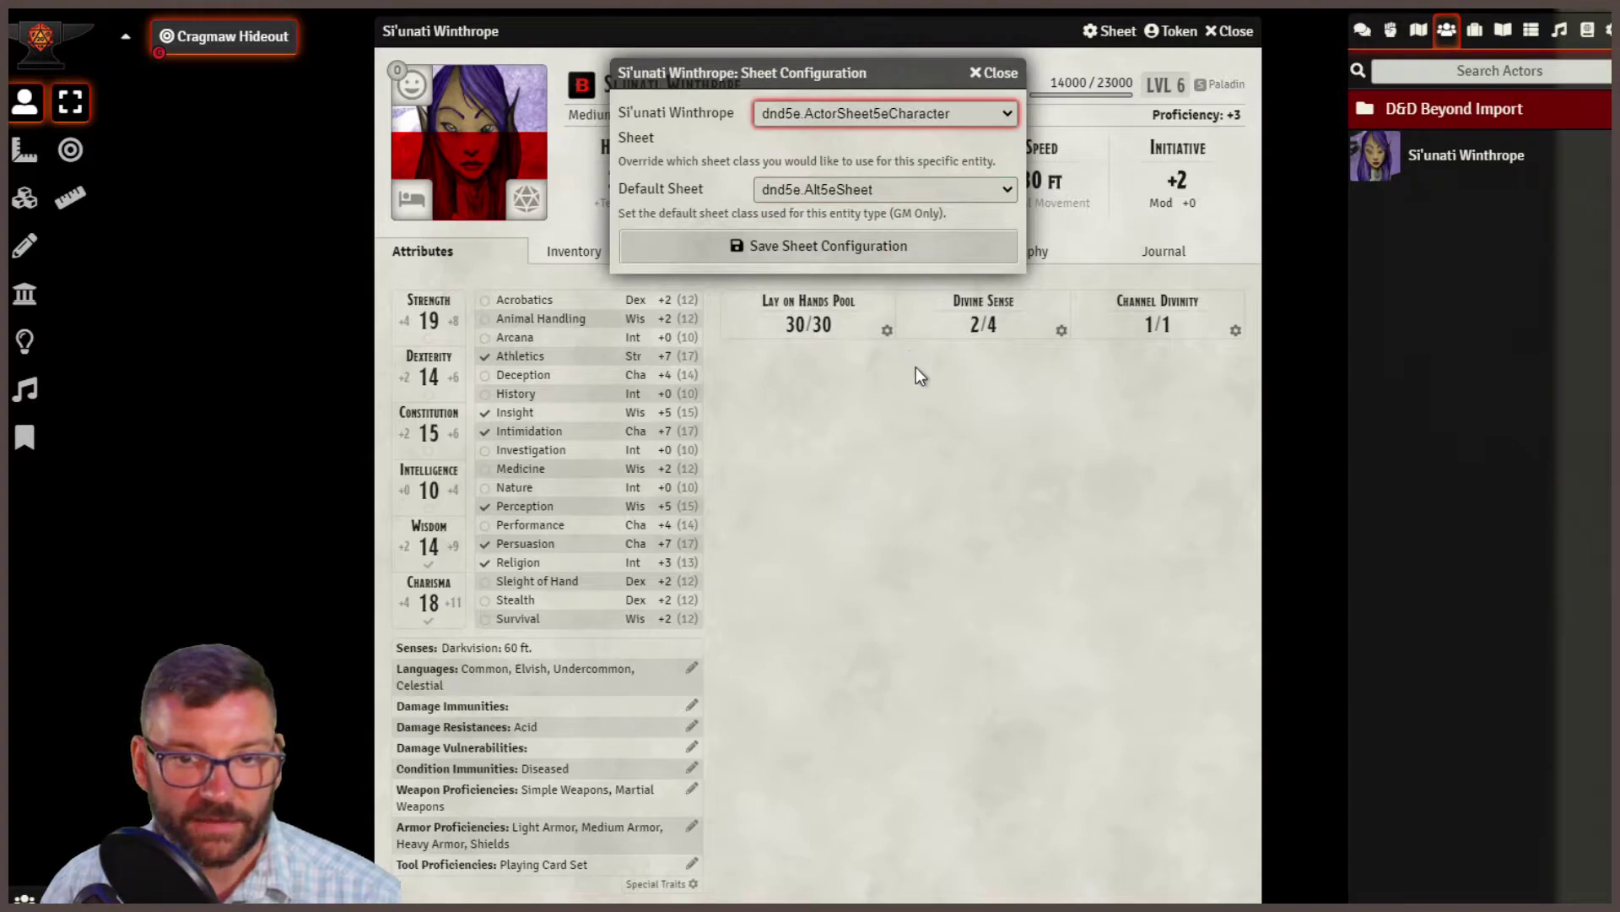
click(812, 245)
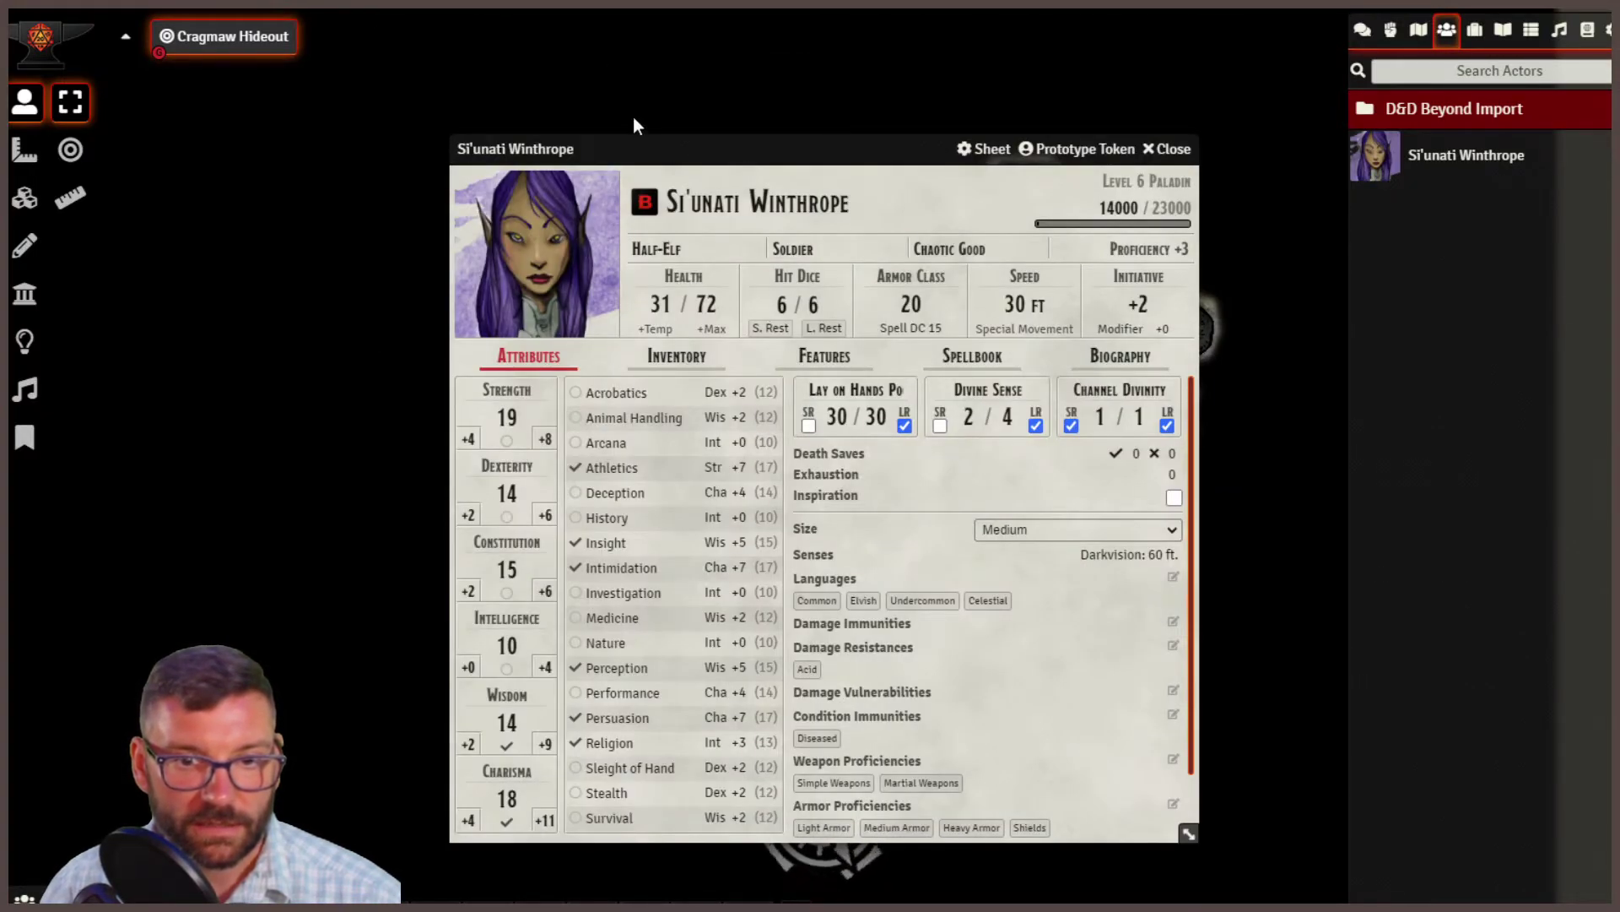
drag(622, 149, 495, 41)
drag(1062, 717, 1239, 901)
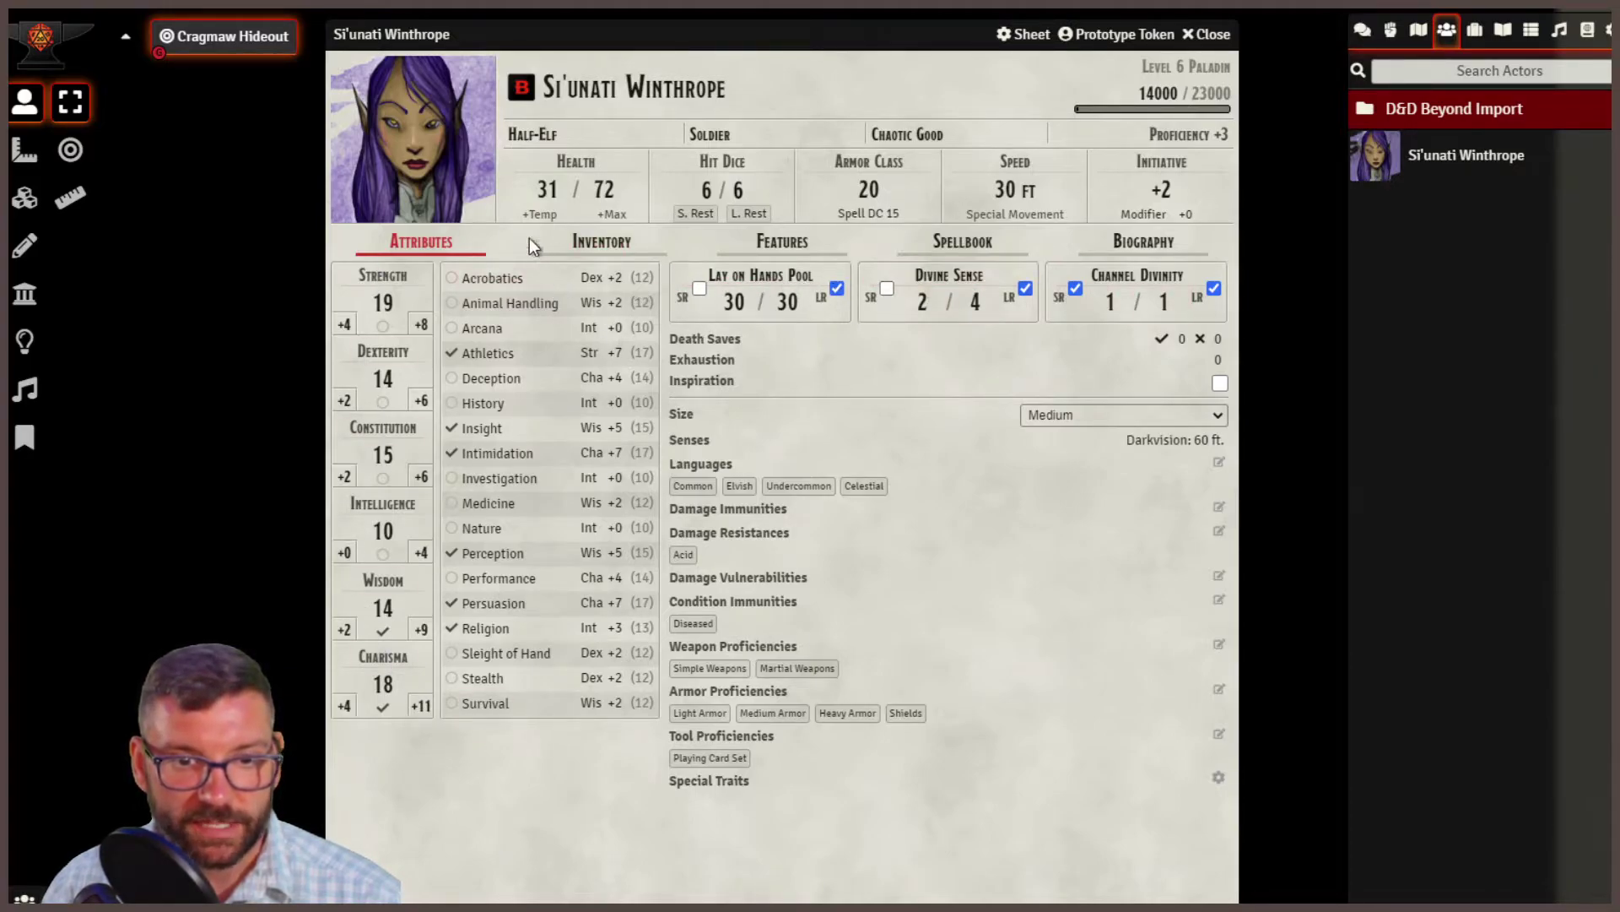
View the standard 5e sheet's inventory, features, spellbook and biography pages, and return to its attributes page.
click(823, 195)
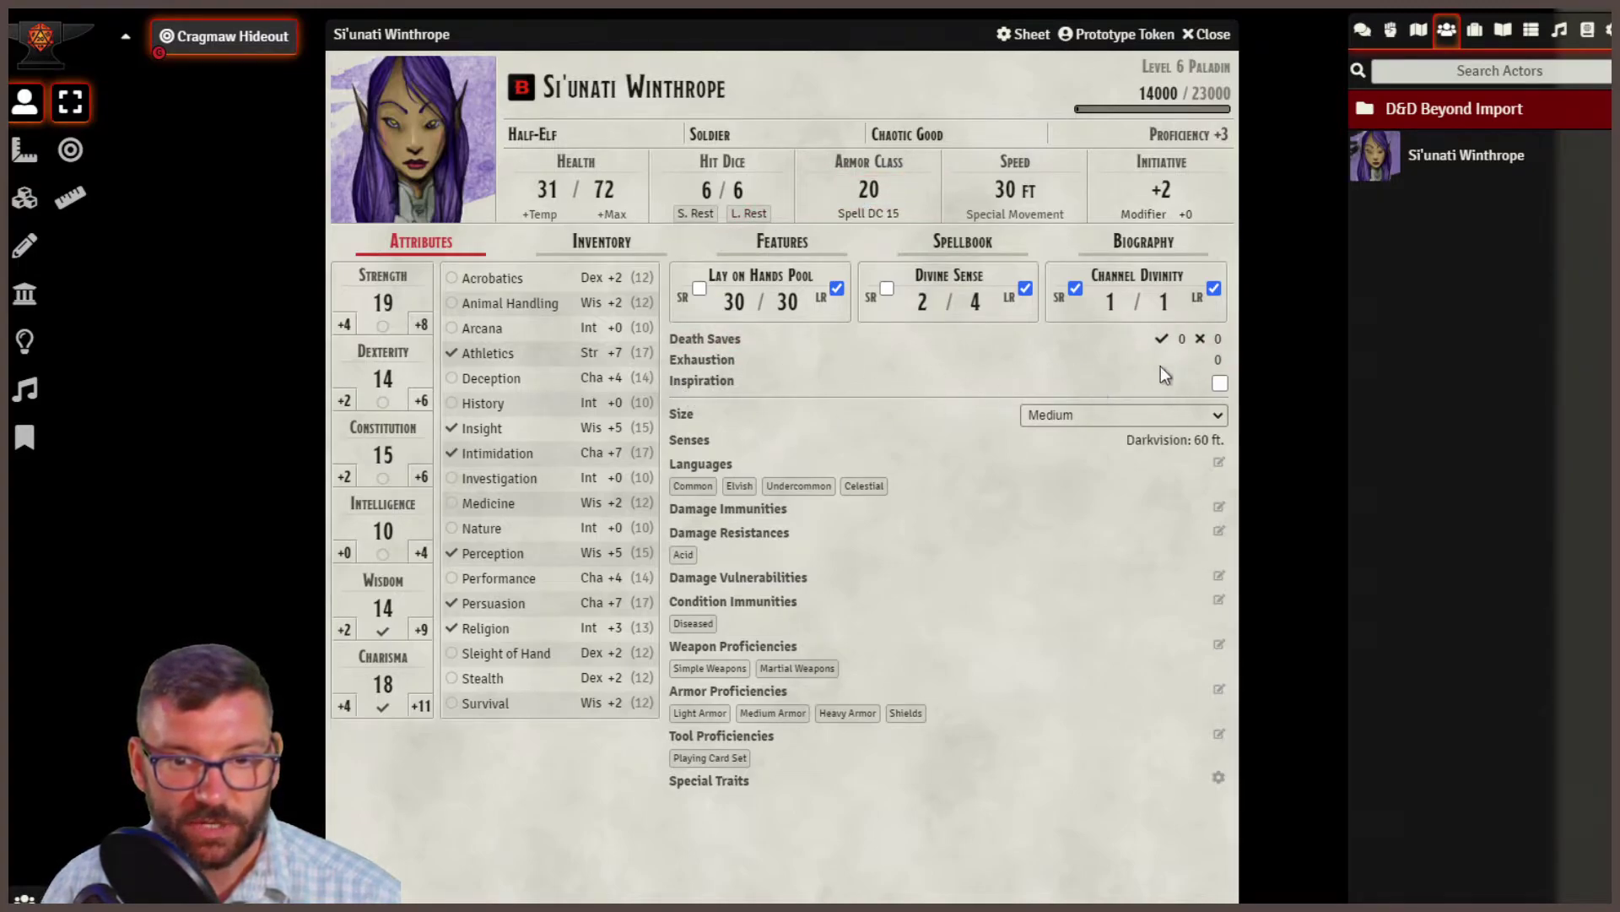
click(602, 243)
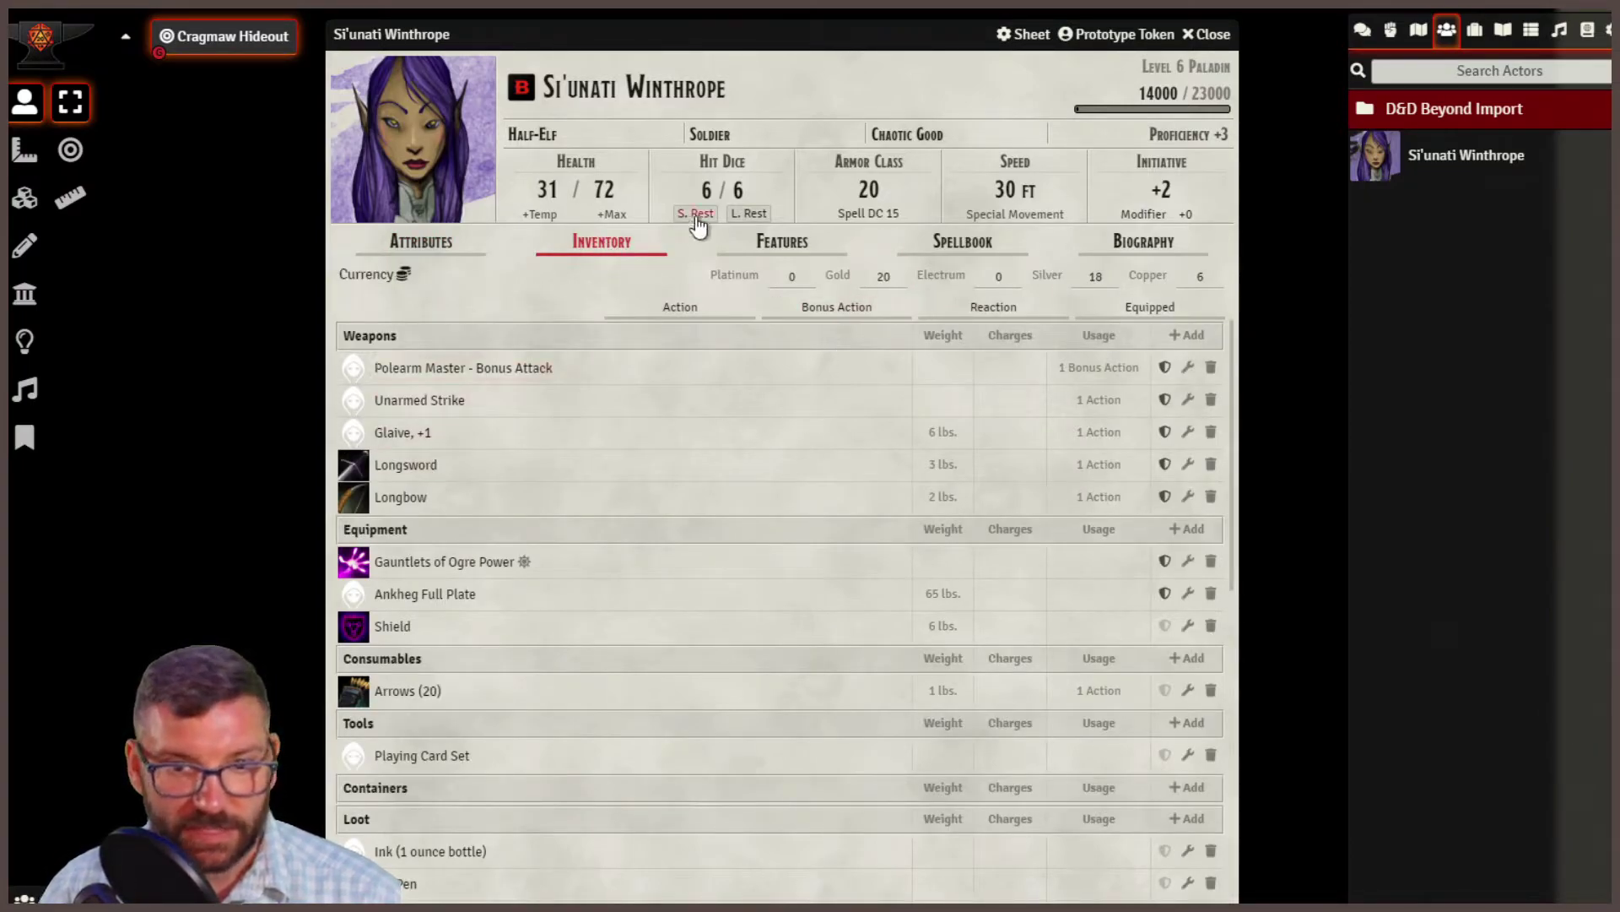
click(780, 248)
click(966, 244)
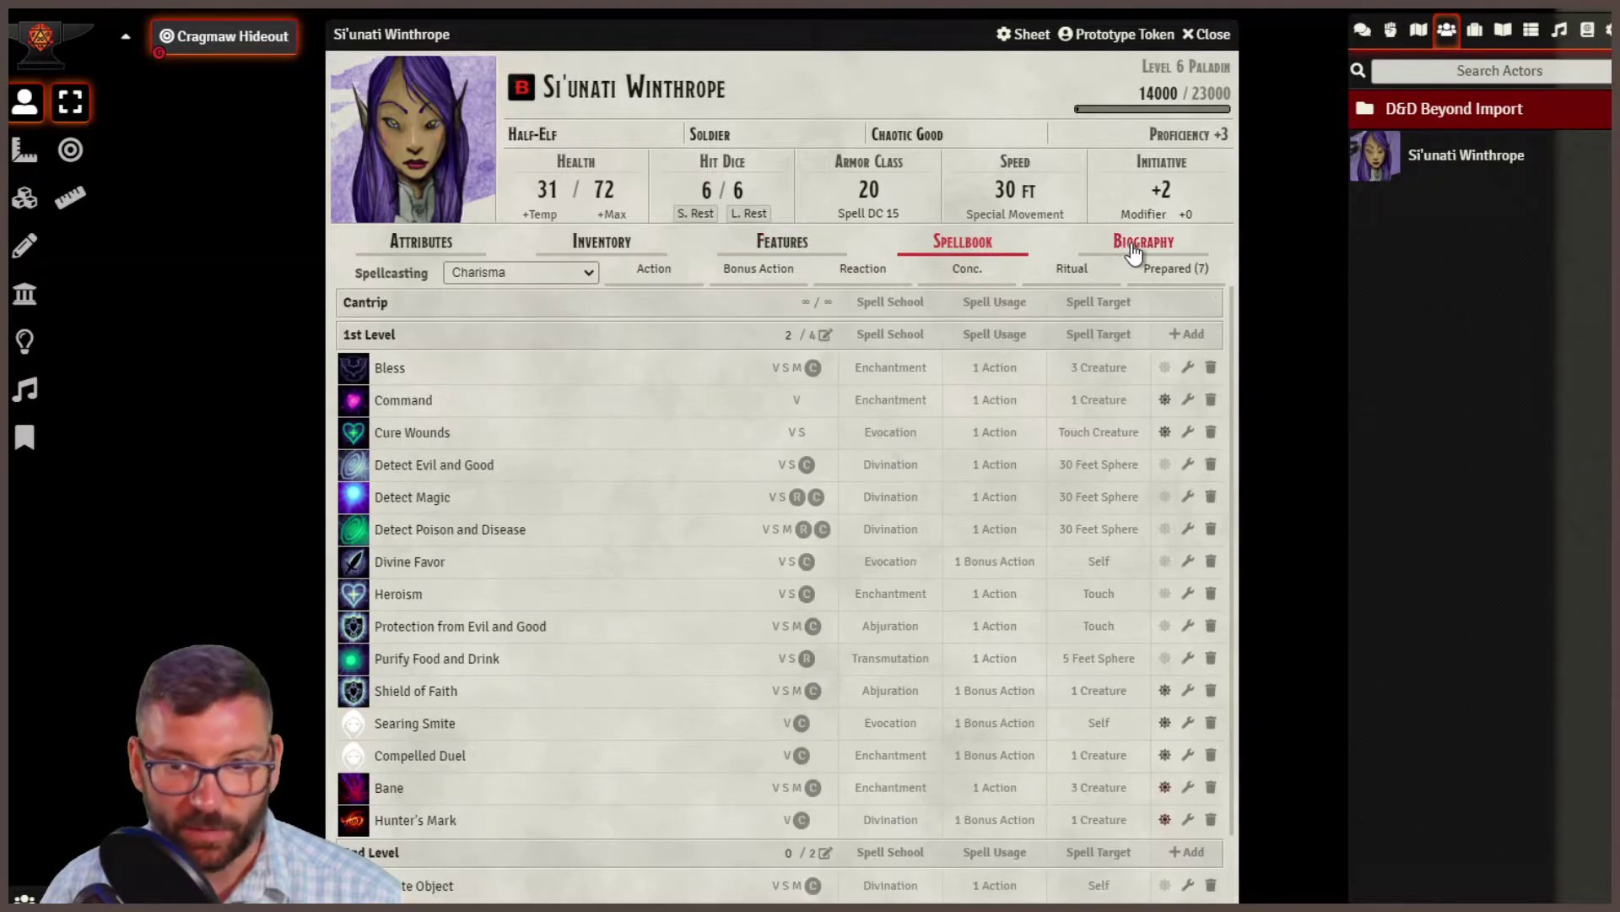
click(1142, 245)
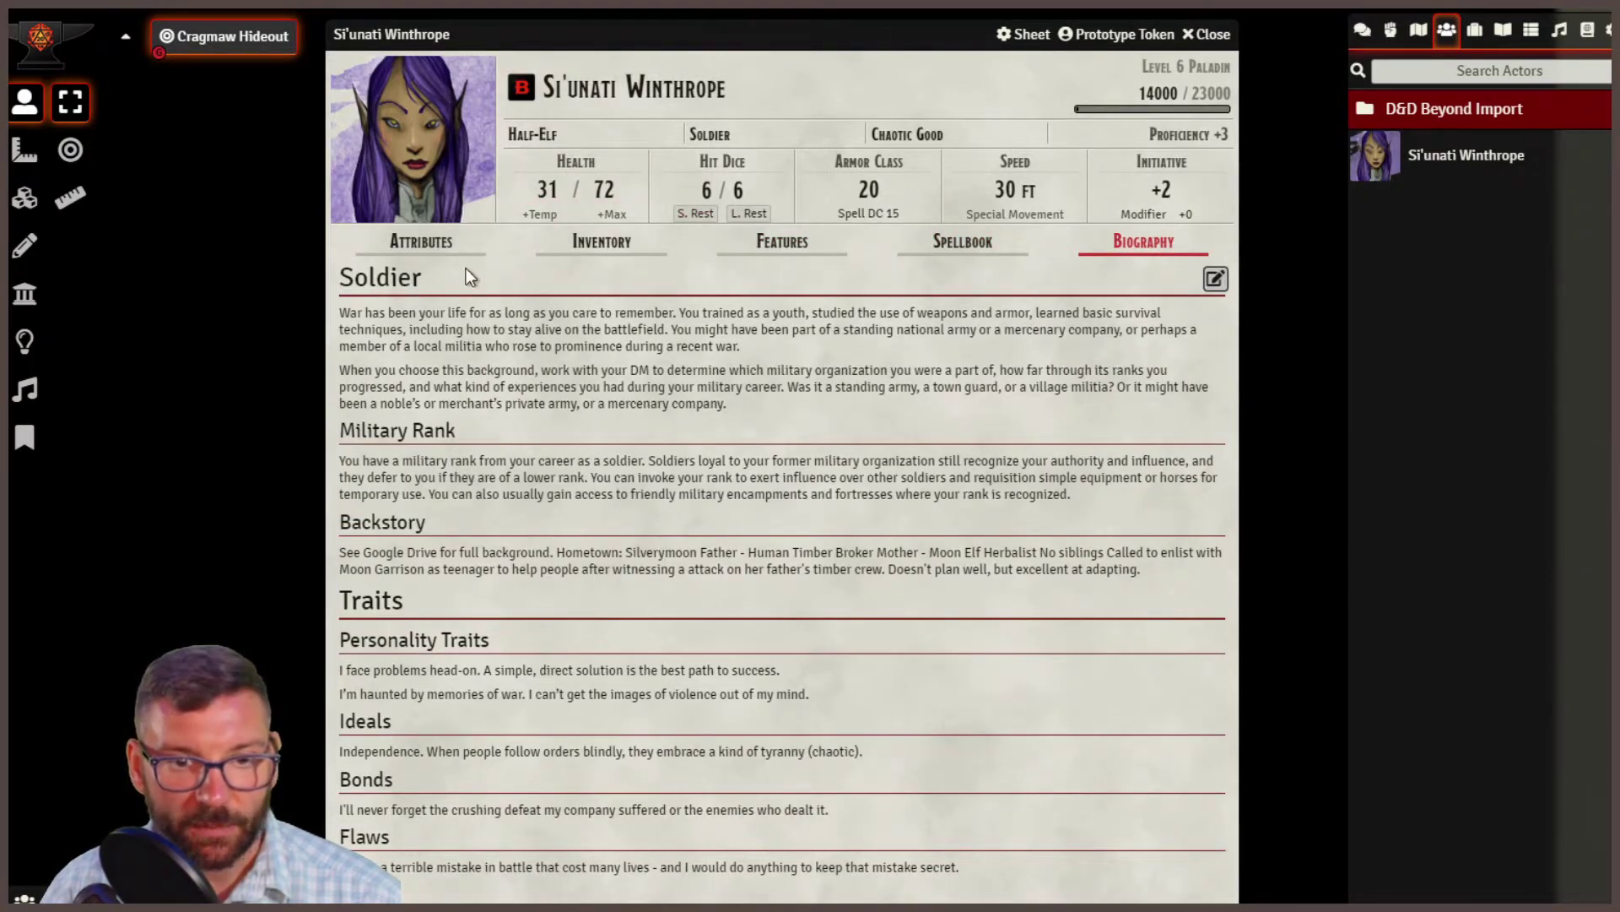
click(438, 257)
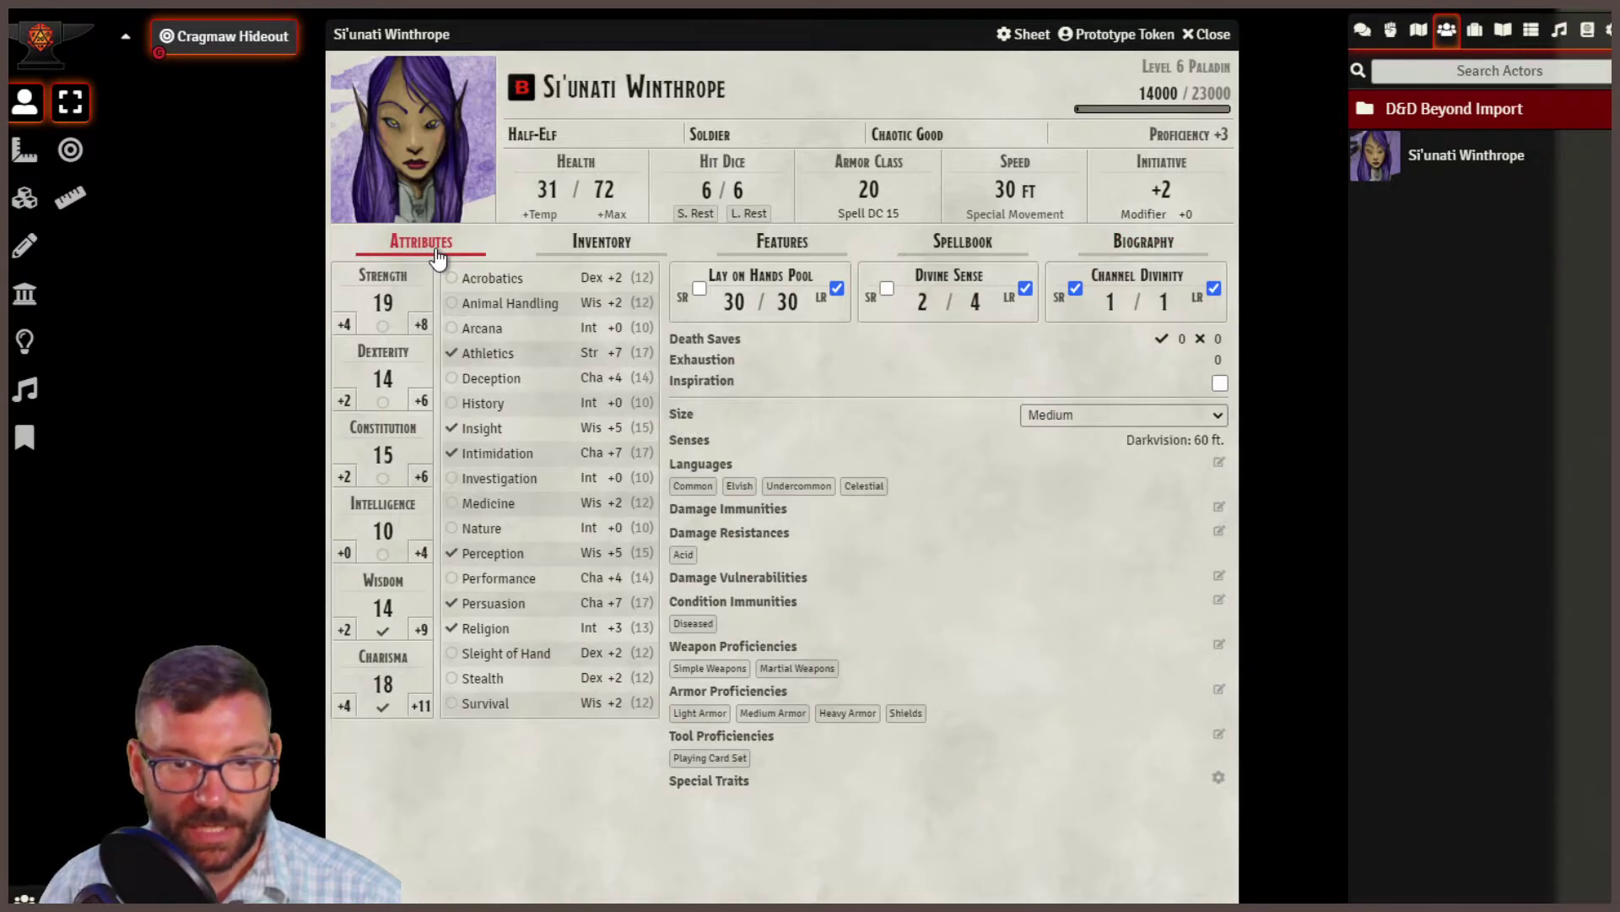
Switch the character's sheet to dnd5e.DNDBeyondCharacterSheet5e, save the configuration, and shift the sheet slightly.
click(1004, 38)
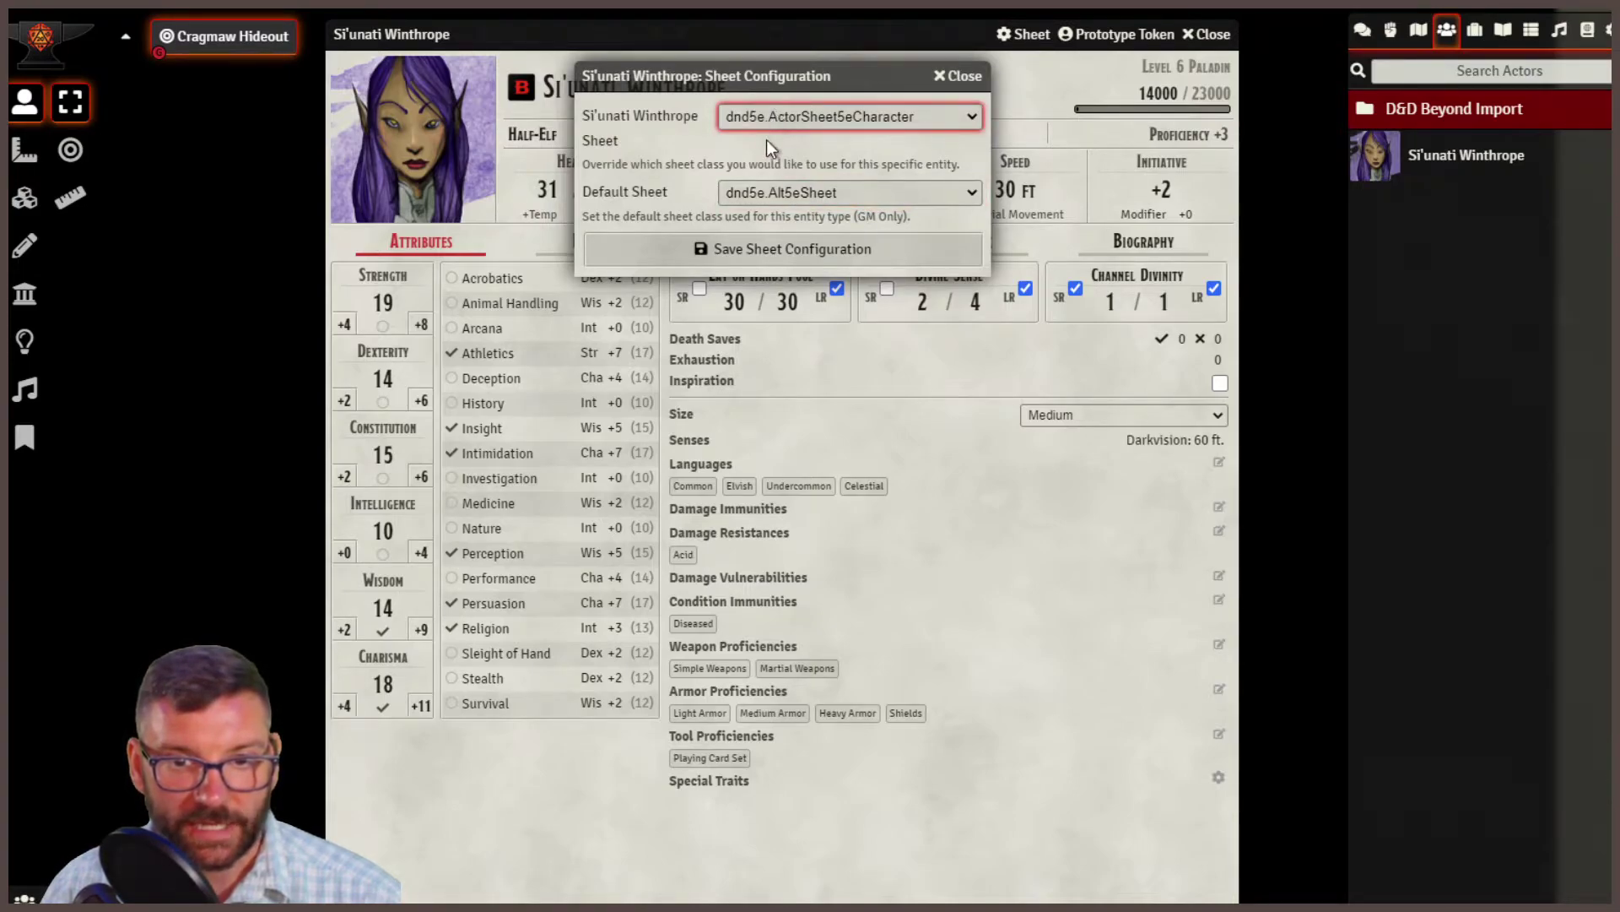
click(772, 210)
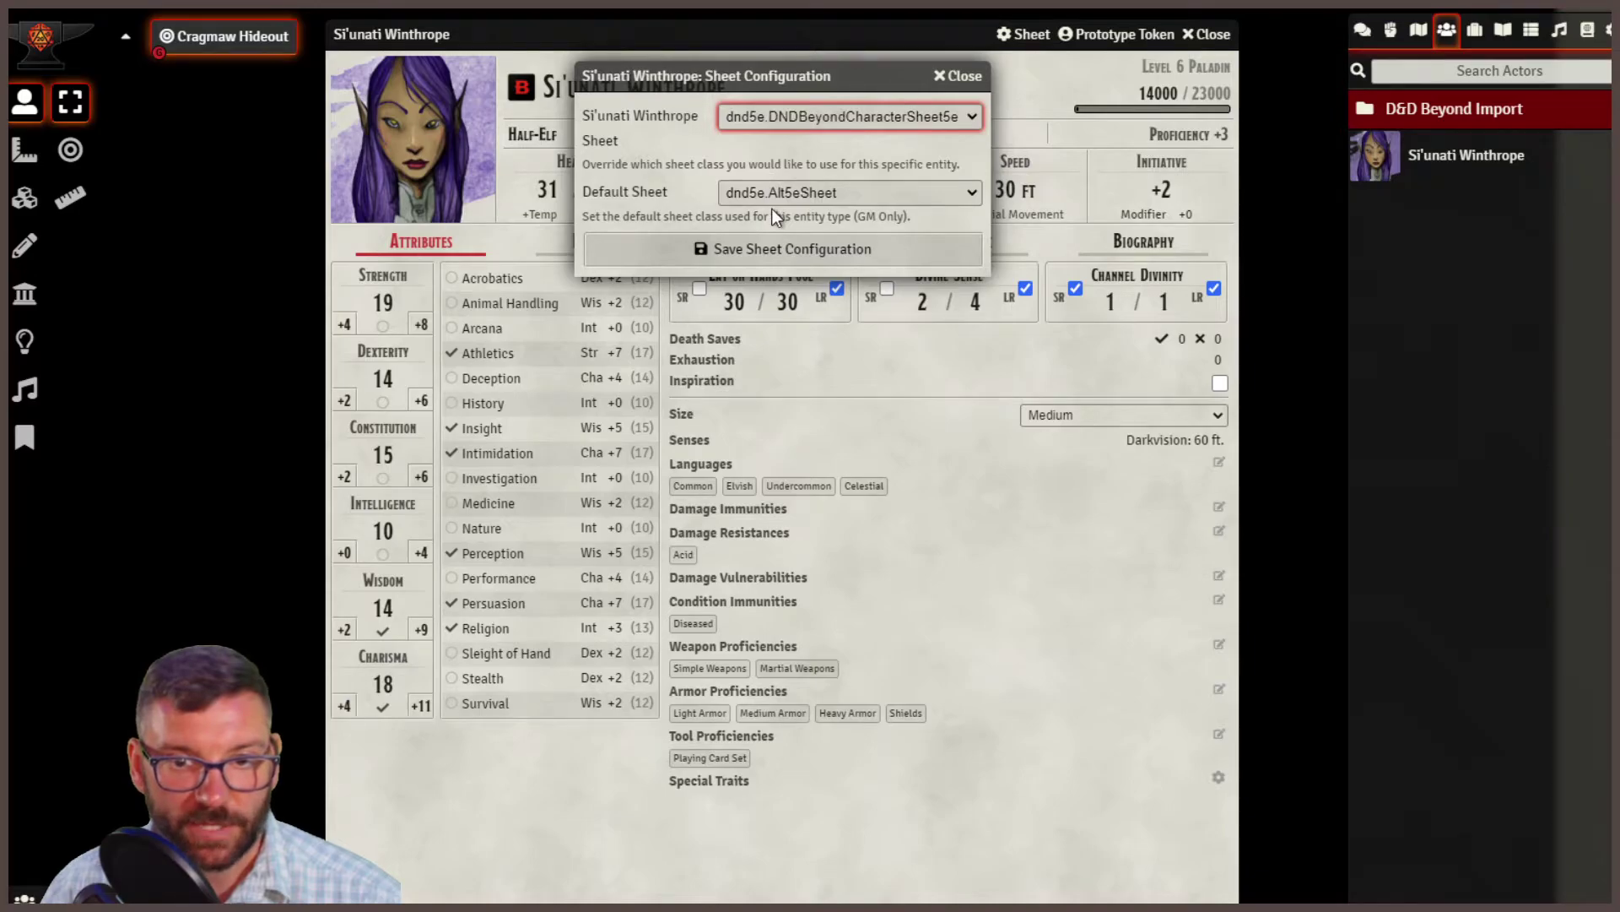
click(752, 264)
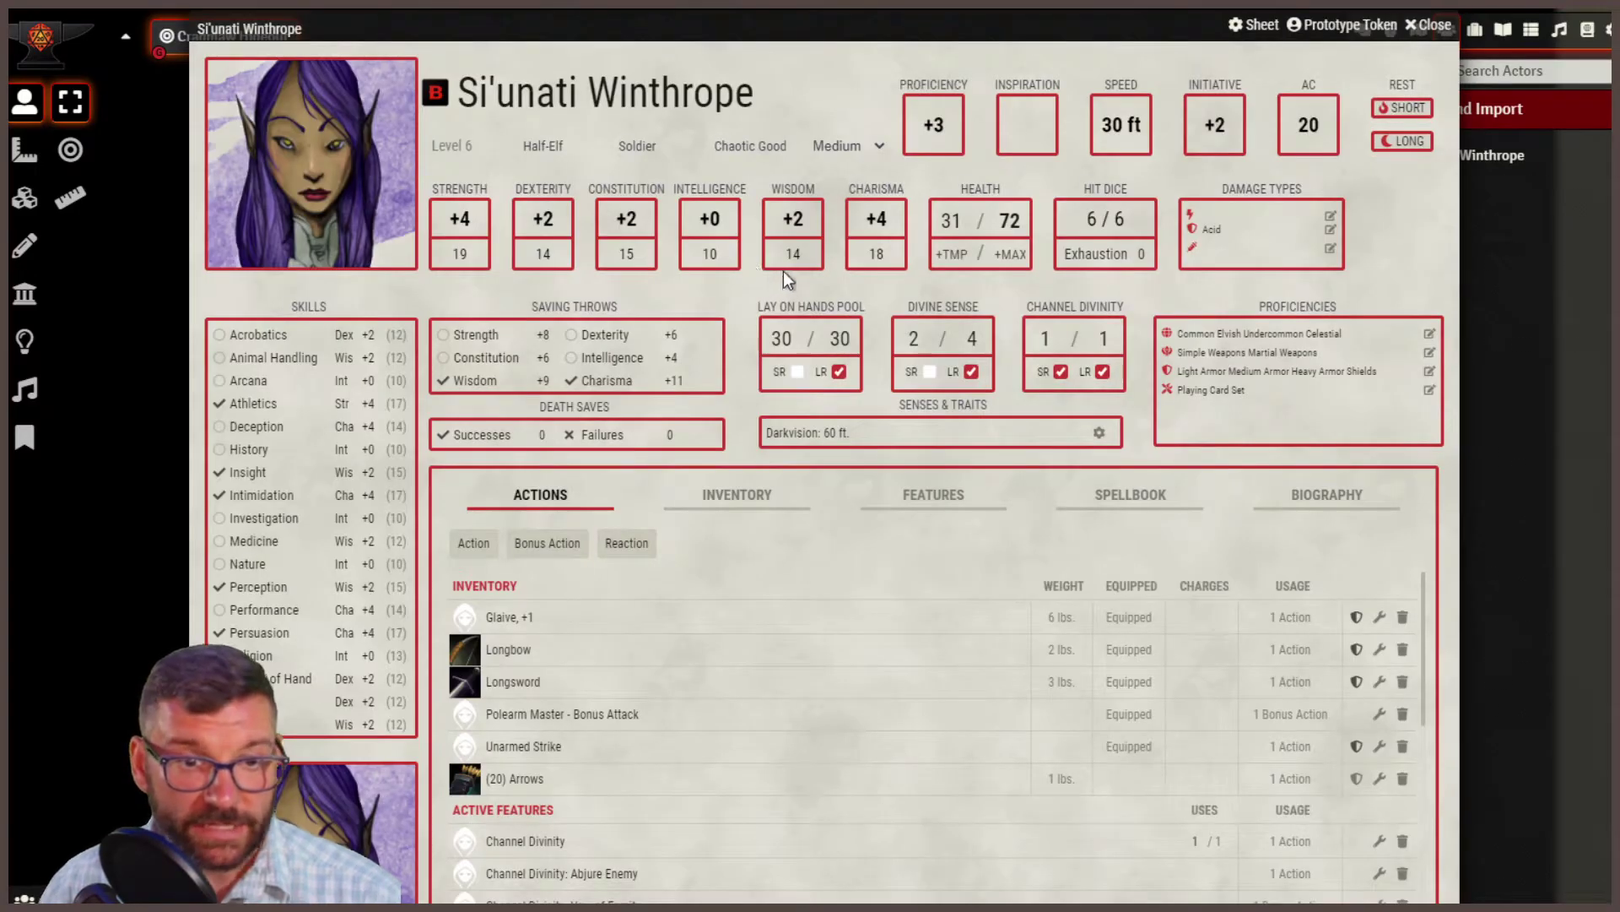
mouse_move(540, 14)
mouse_down()
mouse_move(448, 14)
mouse_move(603, 14)
mouse_move(525, 14)
mouse_up()
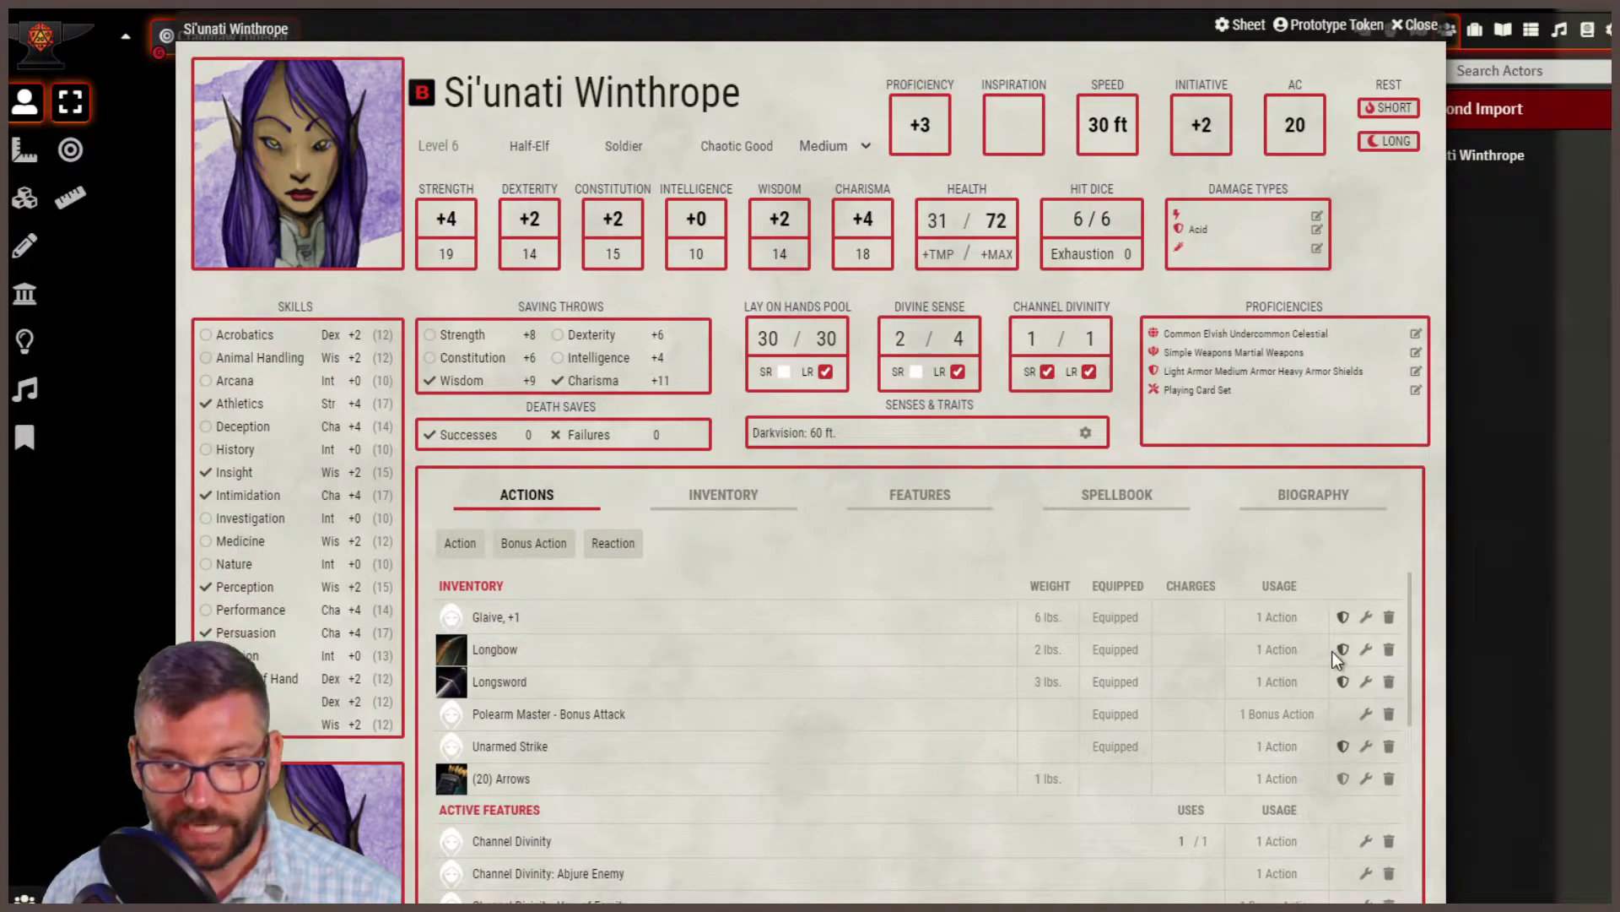
Examine the D&D Beyond sheet's actions, inventory, features, spellbook and biography pages, and return to its actions page.
scroll(1401, 601, down, 10)
scroll(1055, 742, up, 10)
click(731, 505)
click(971, 506)
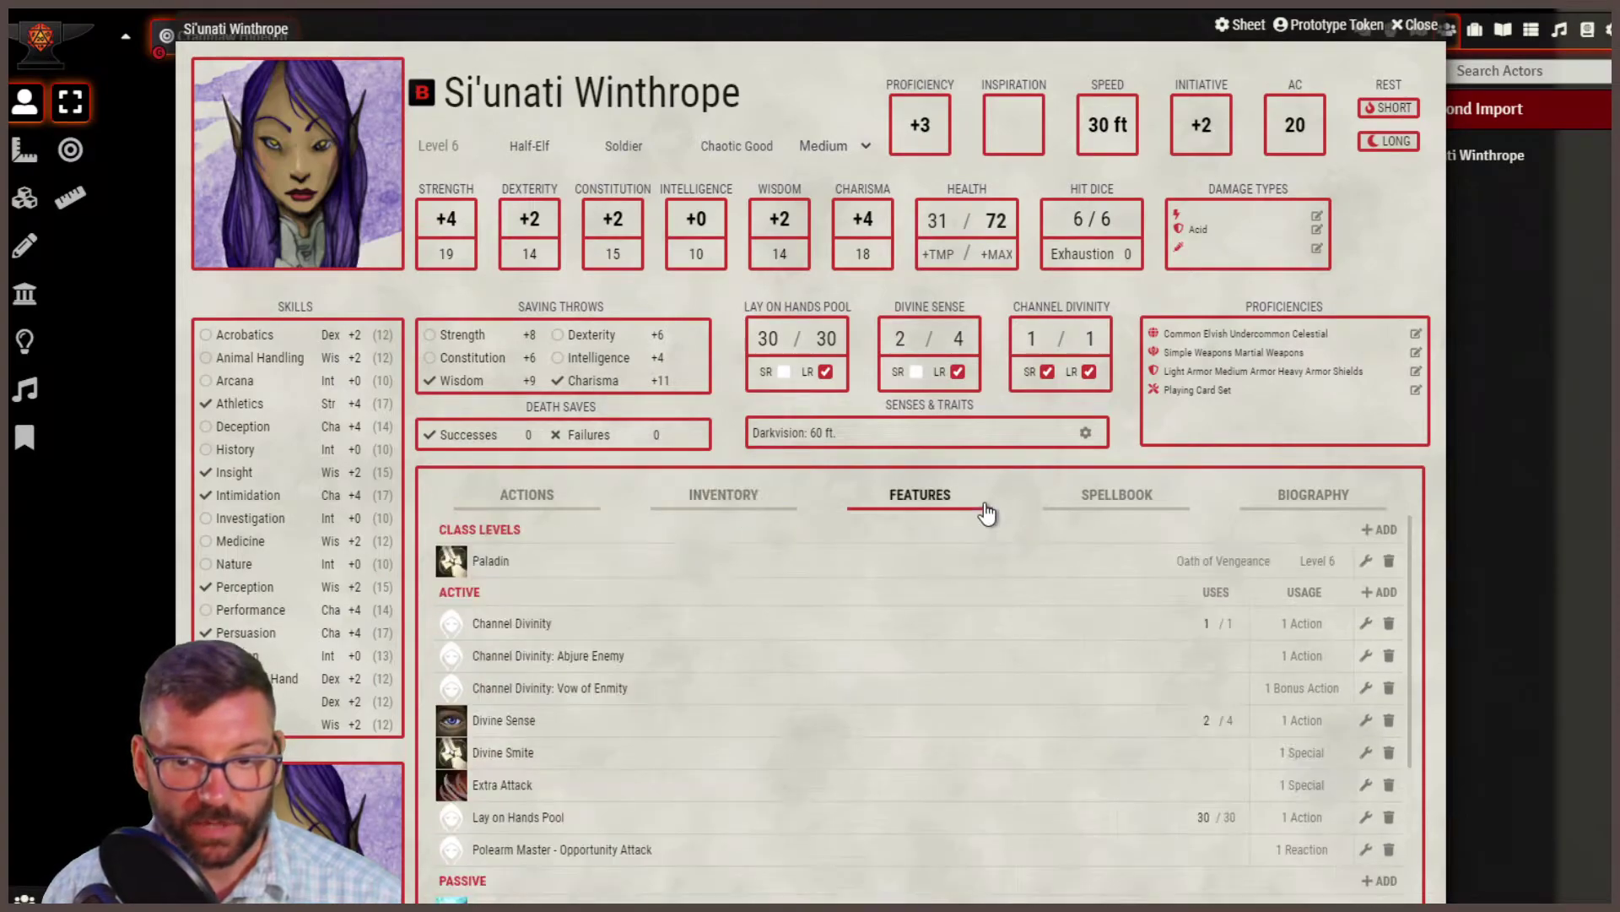
click(1125, 507)
click(1284, 506)
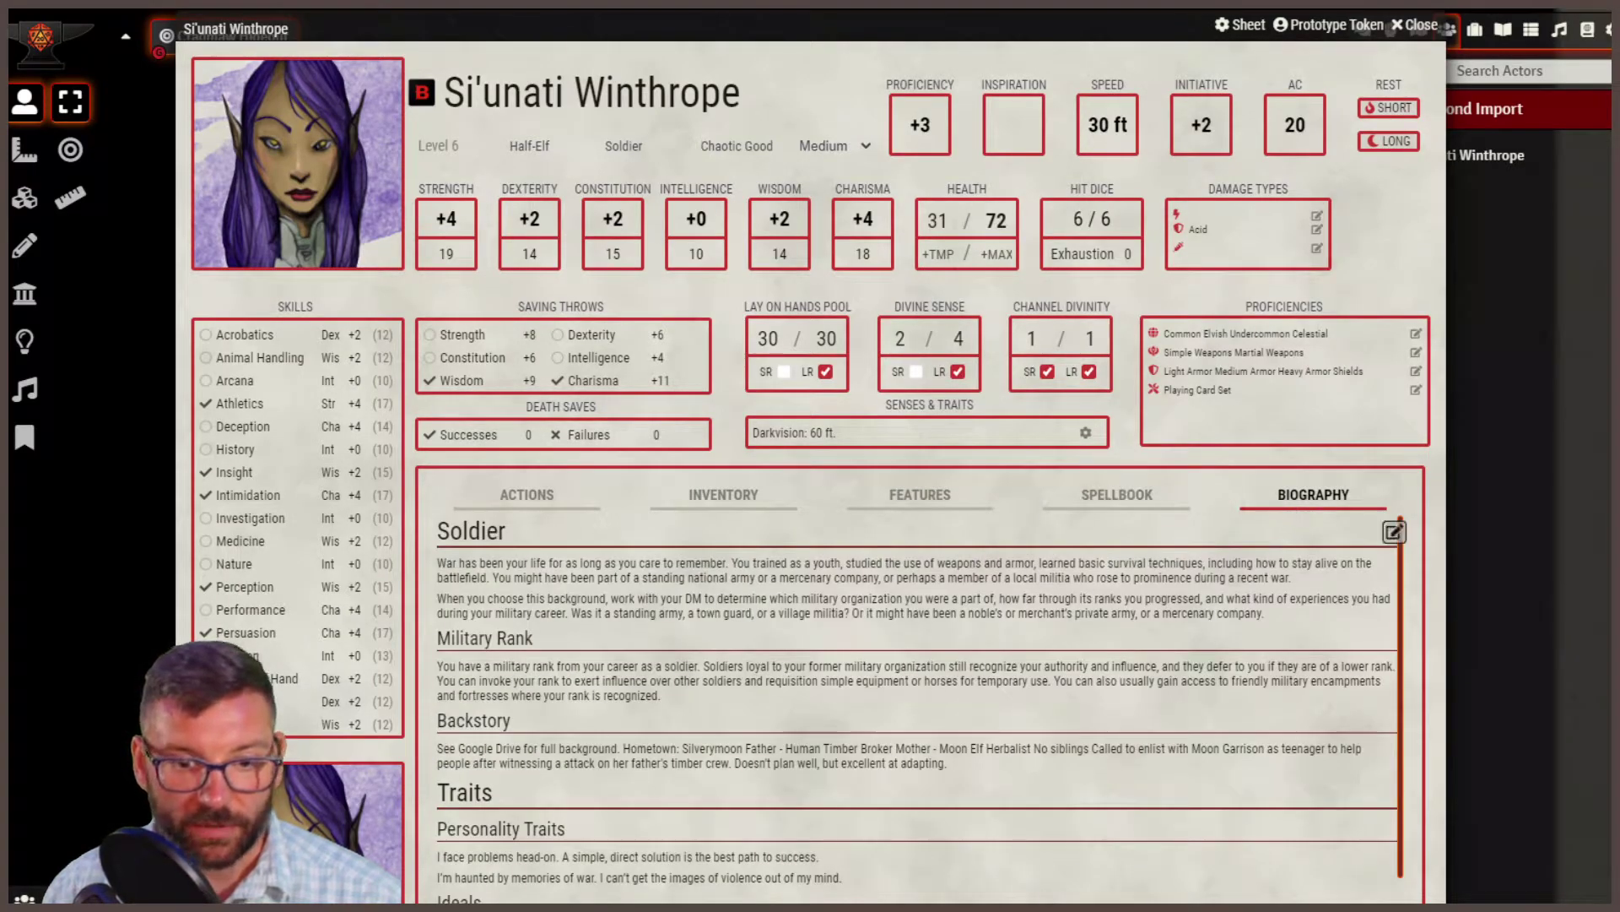
scroll(859, 691, down, 2)
scroll(859, 690, up, 2)
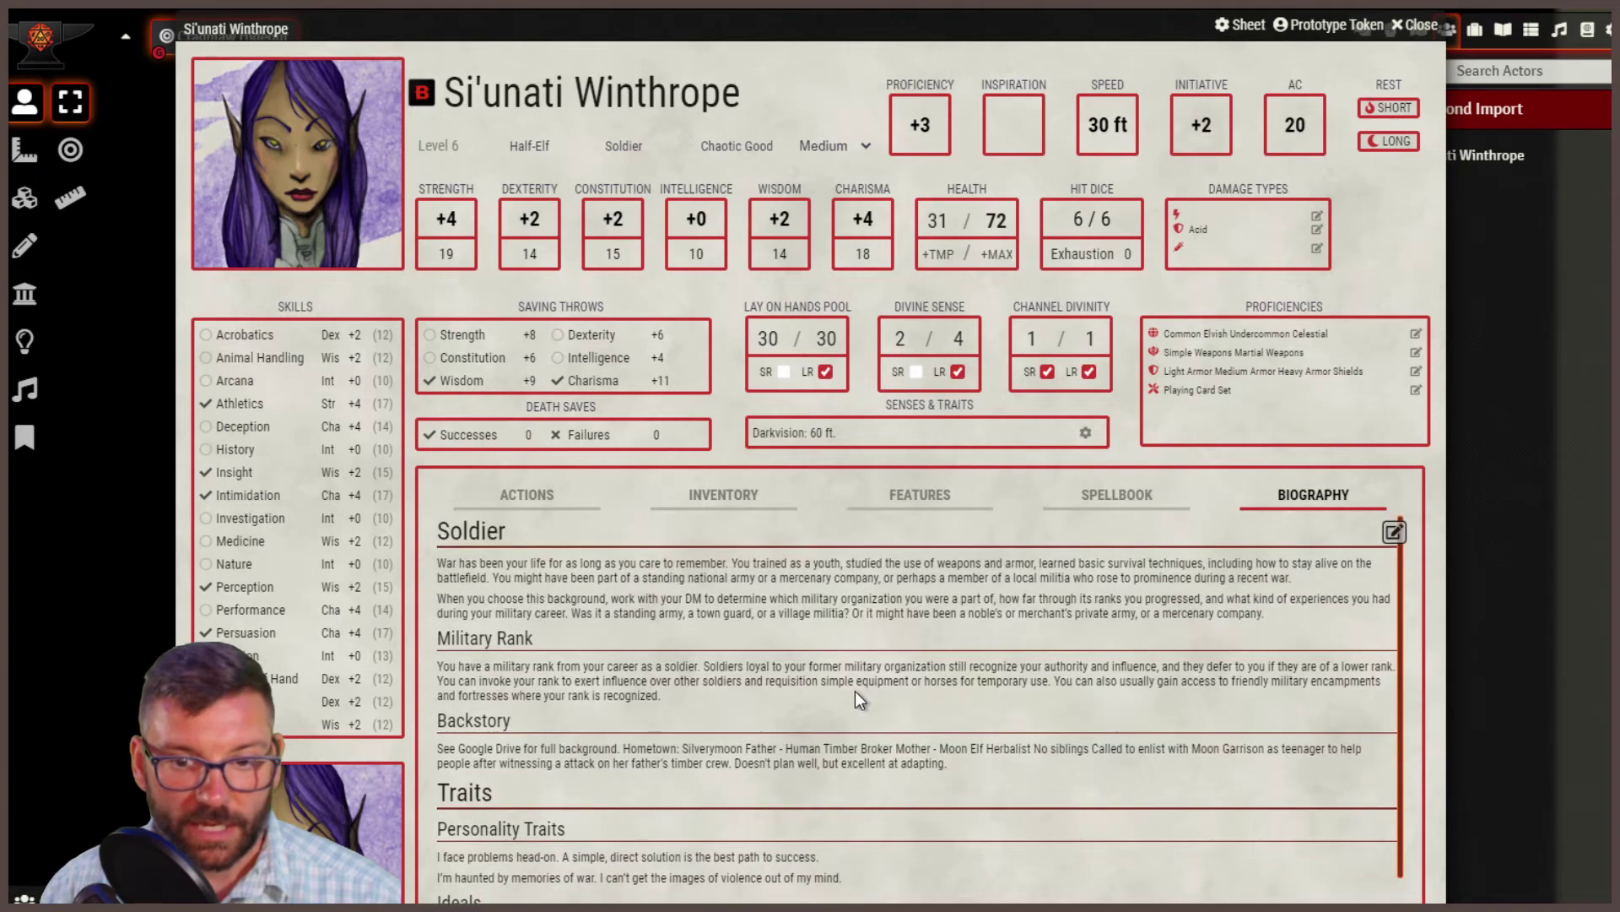
click(1105, 506)
click(929, 504)
click(740, 506)
click(560, 503)
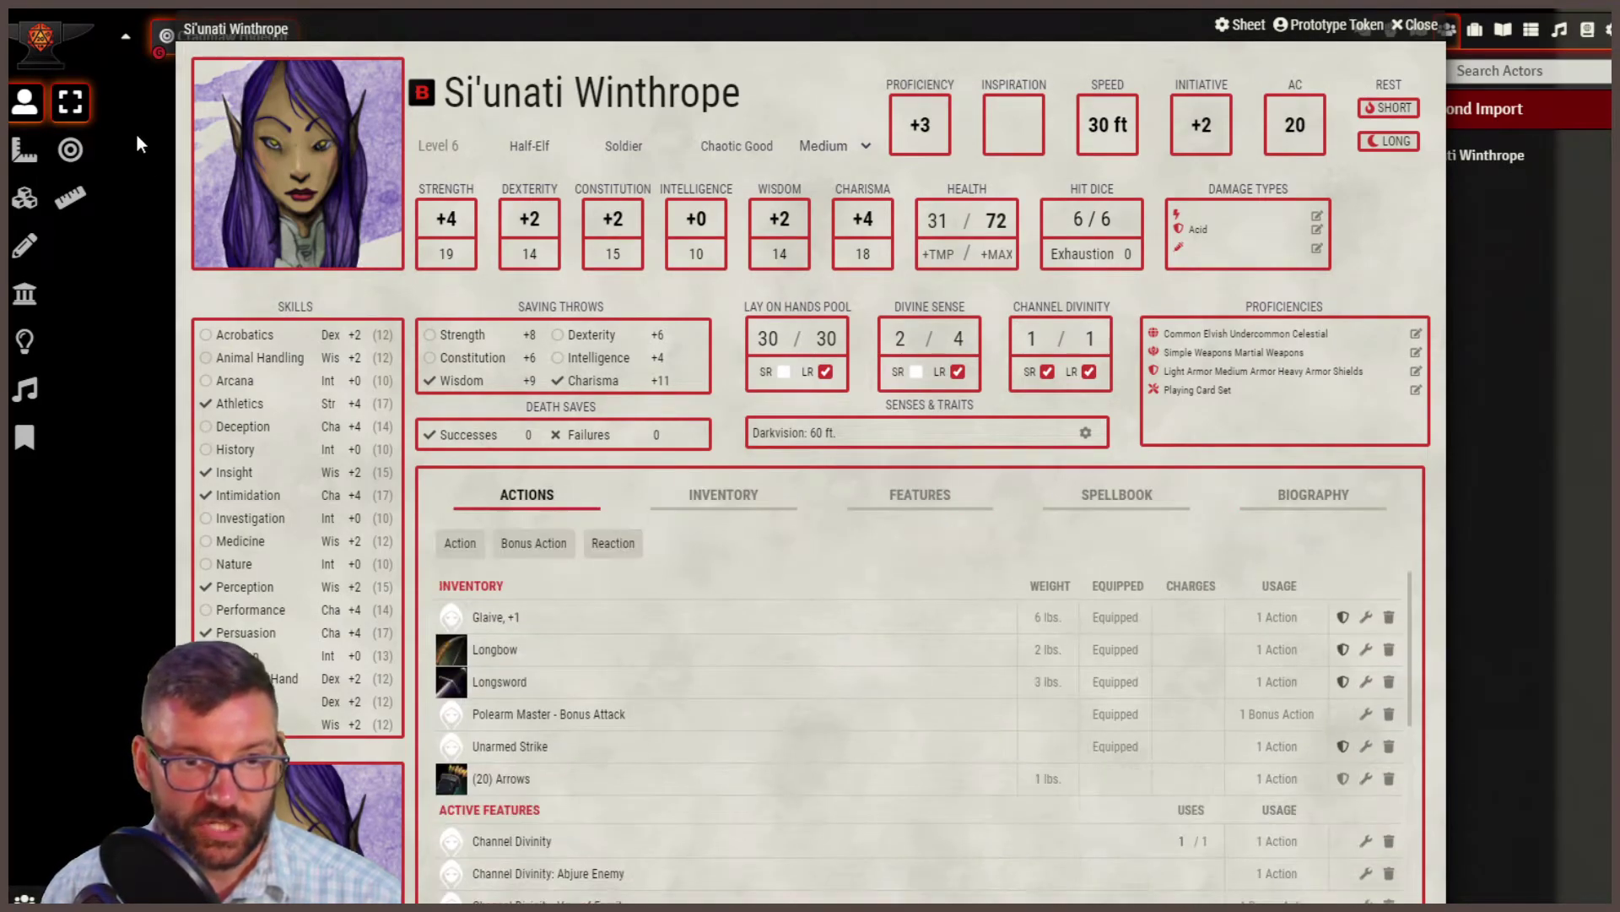
Try narrowing the D&D Beyond sheet's window to test how its layout adapts, and reposition it over the map.
mouse_move(1097, 36)
mouse_down()
mouse_move(1148, 36)
mouse_move(905, 36)
mouse_move(1072, 25)
mouse_up()
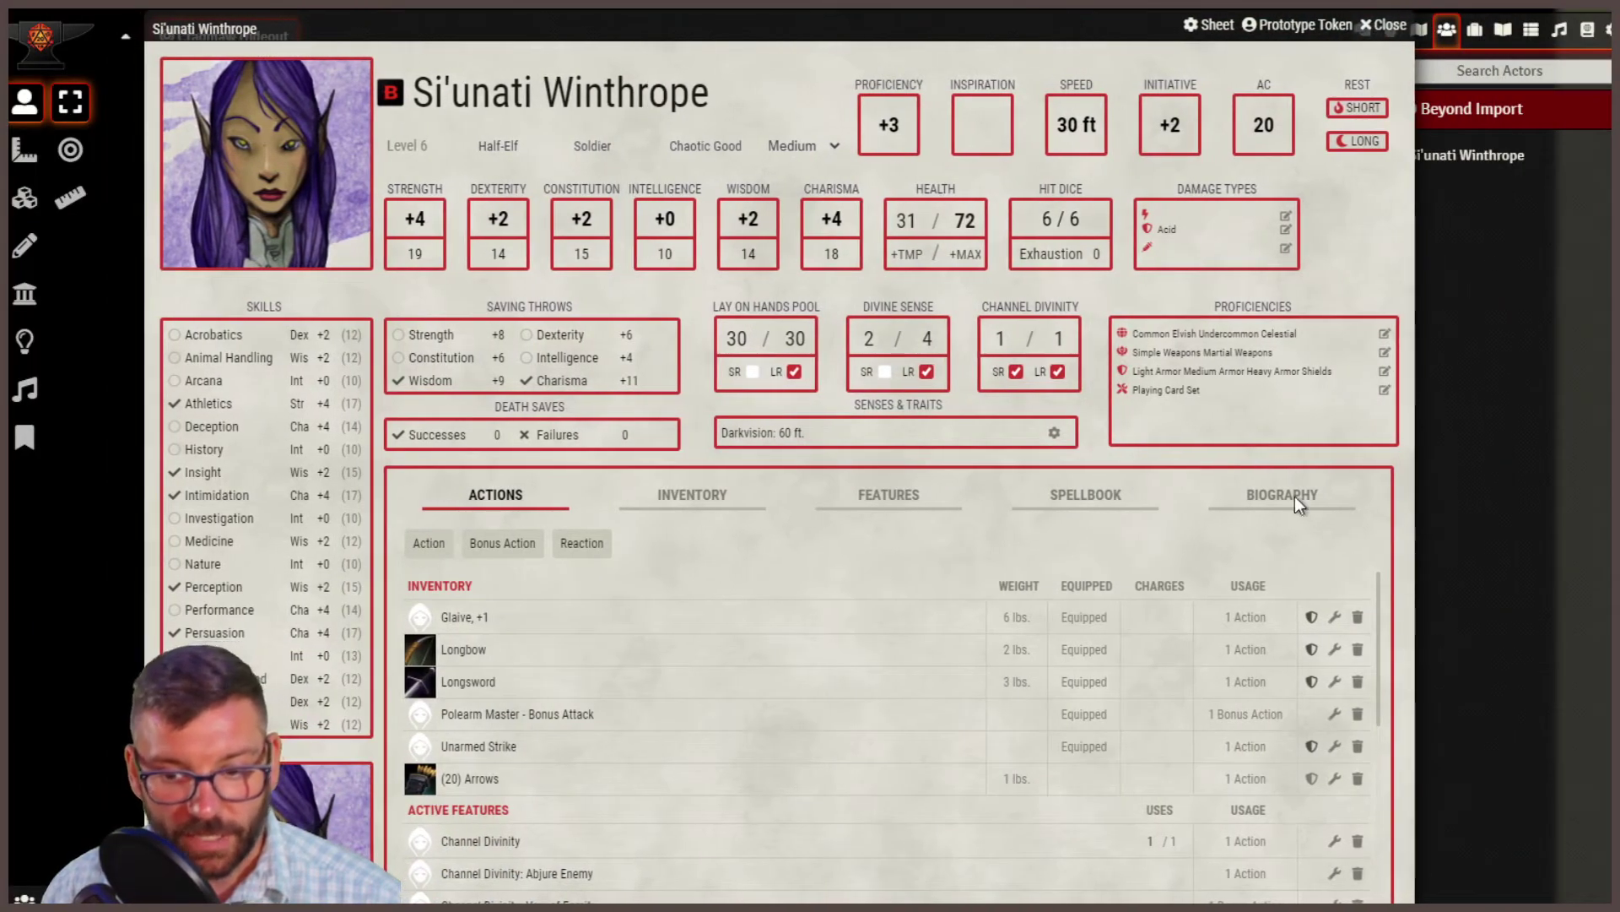
drag(1406, 897, 937, 886)
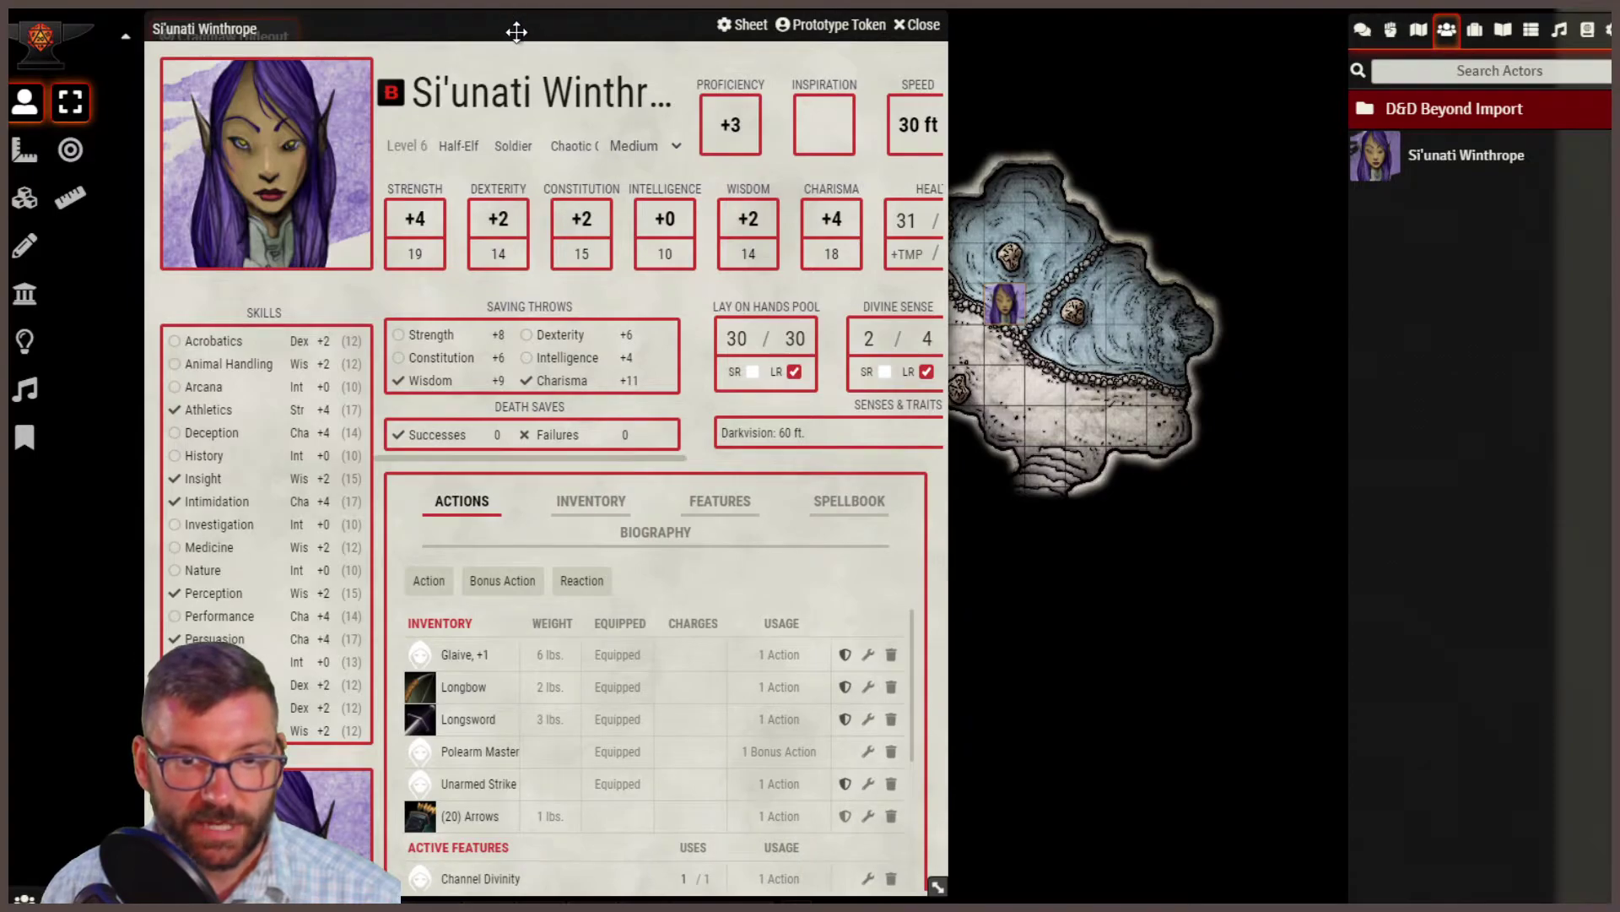
drag(513, 27, 797, 32)
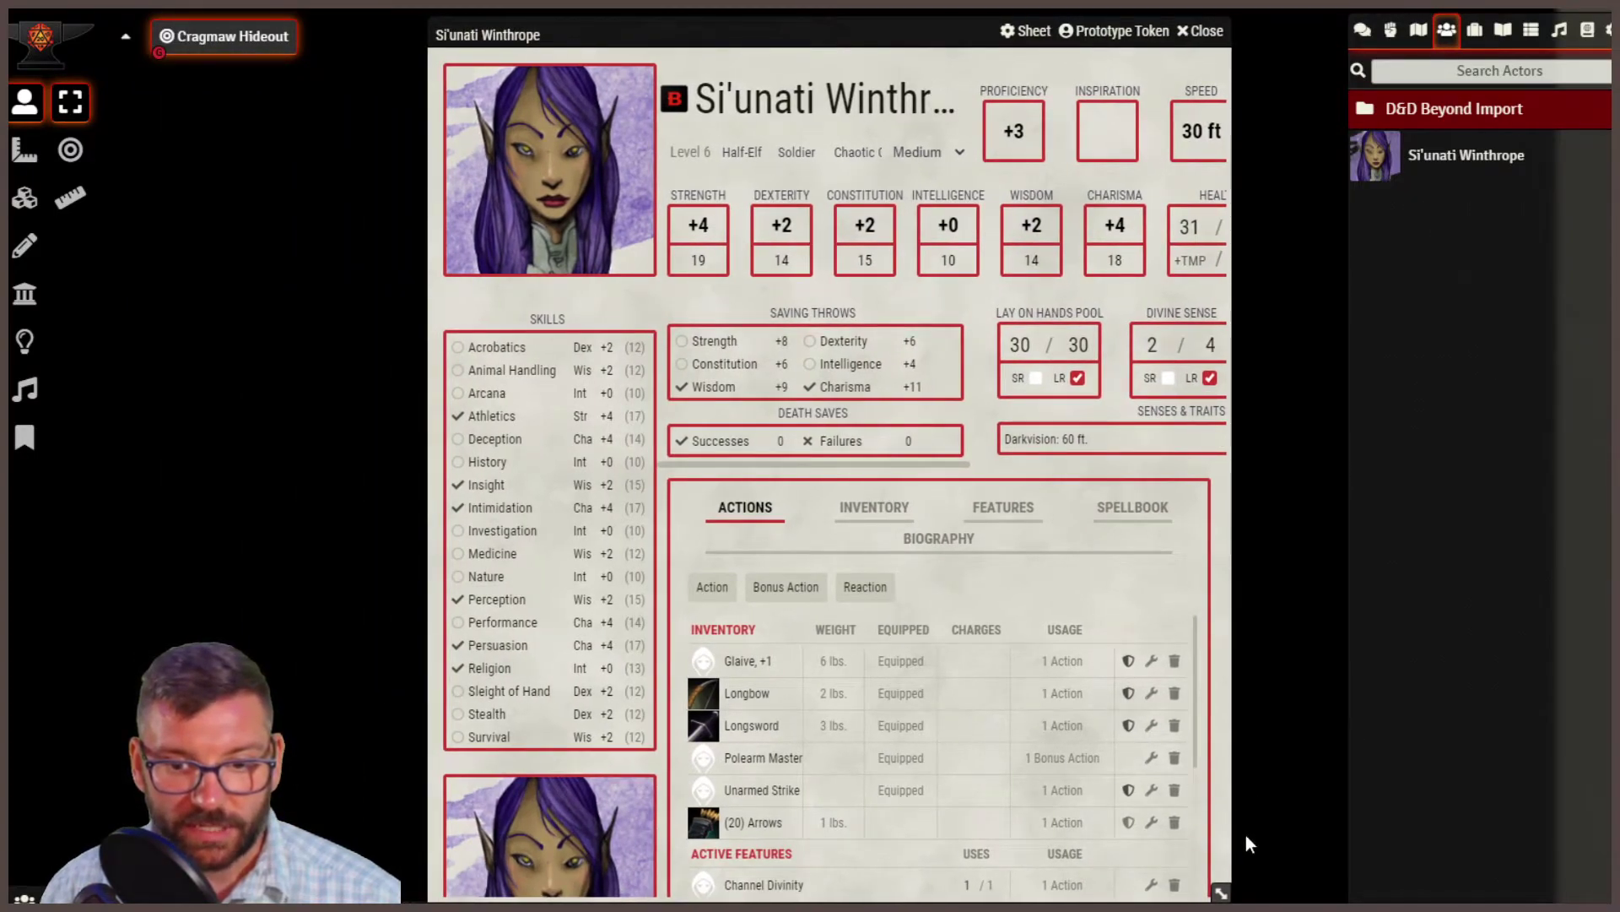
drag(1224, 895, 1318, 896)
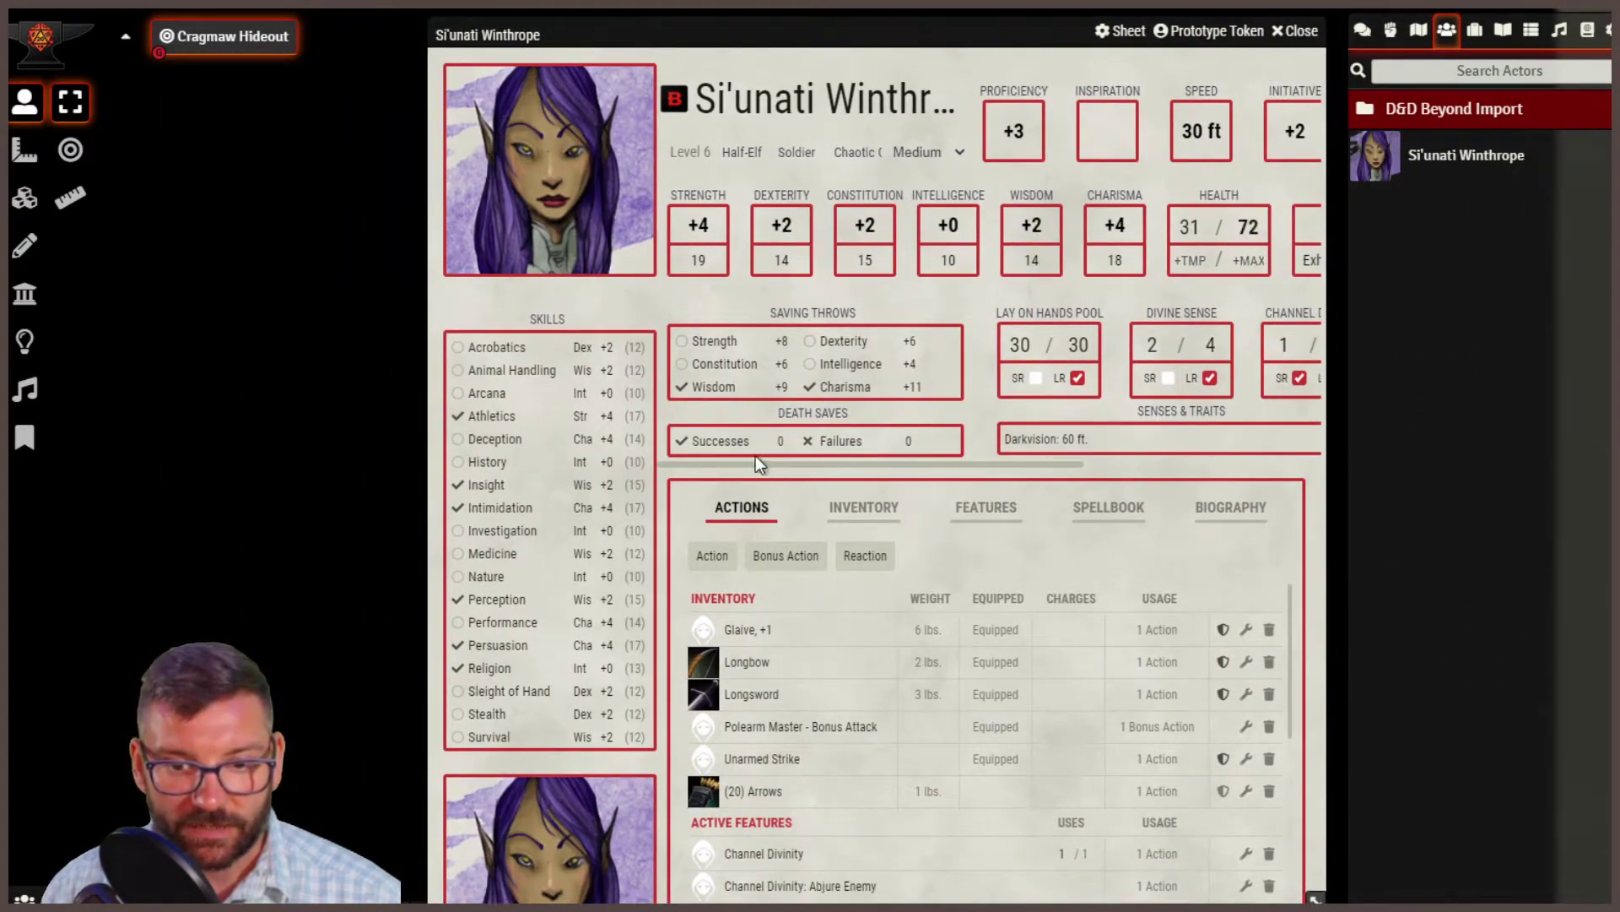
drag(762, 463, 608, 461)
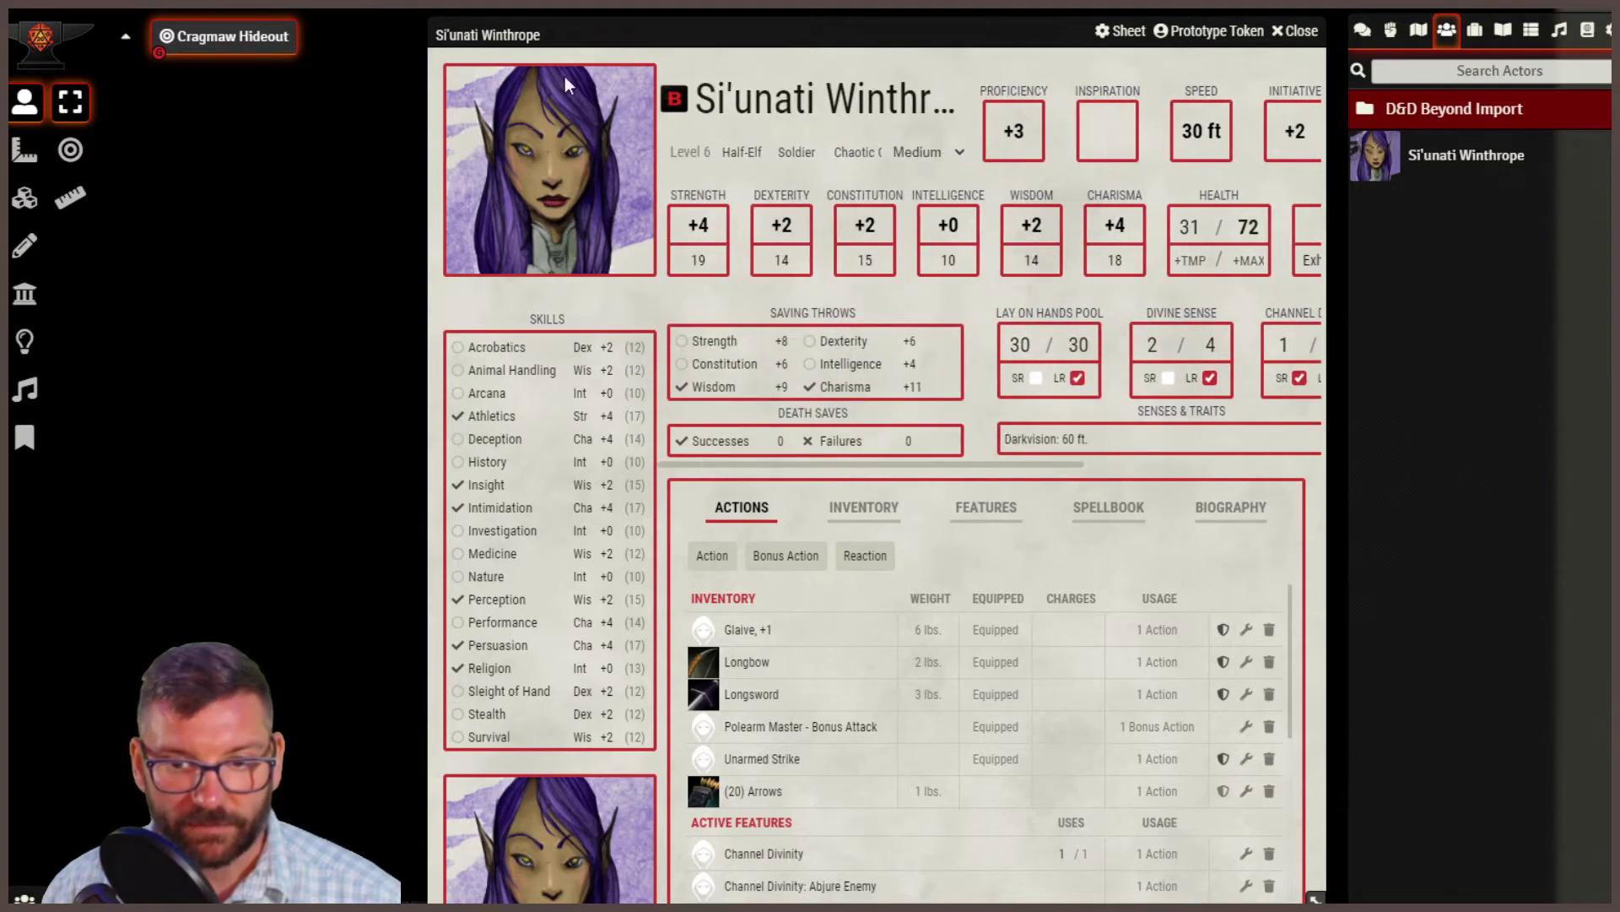
drag(622, 33, 511, 33)
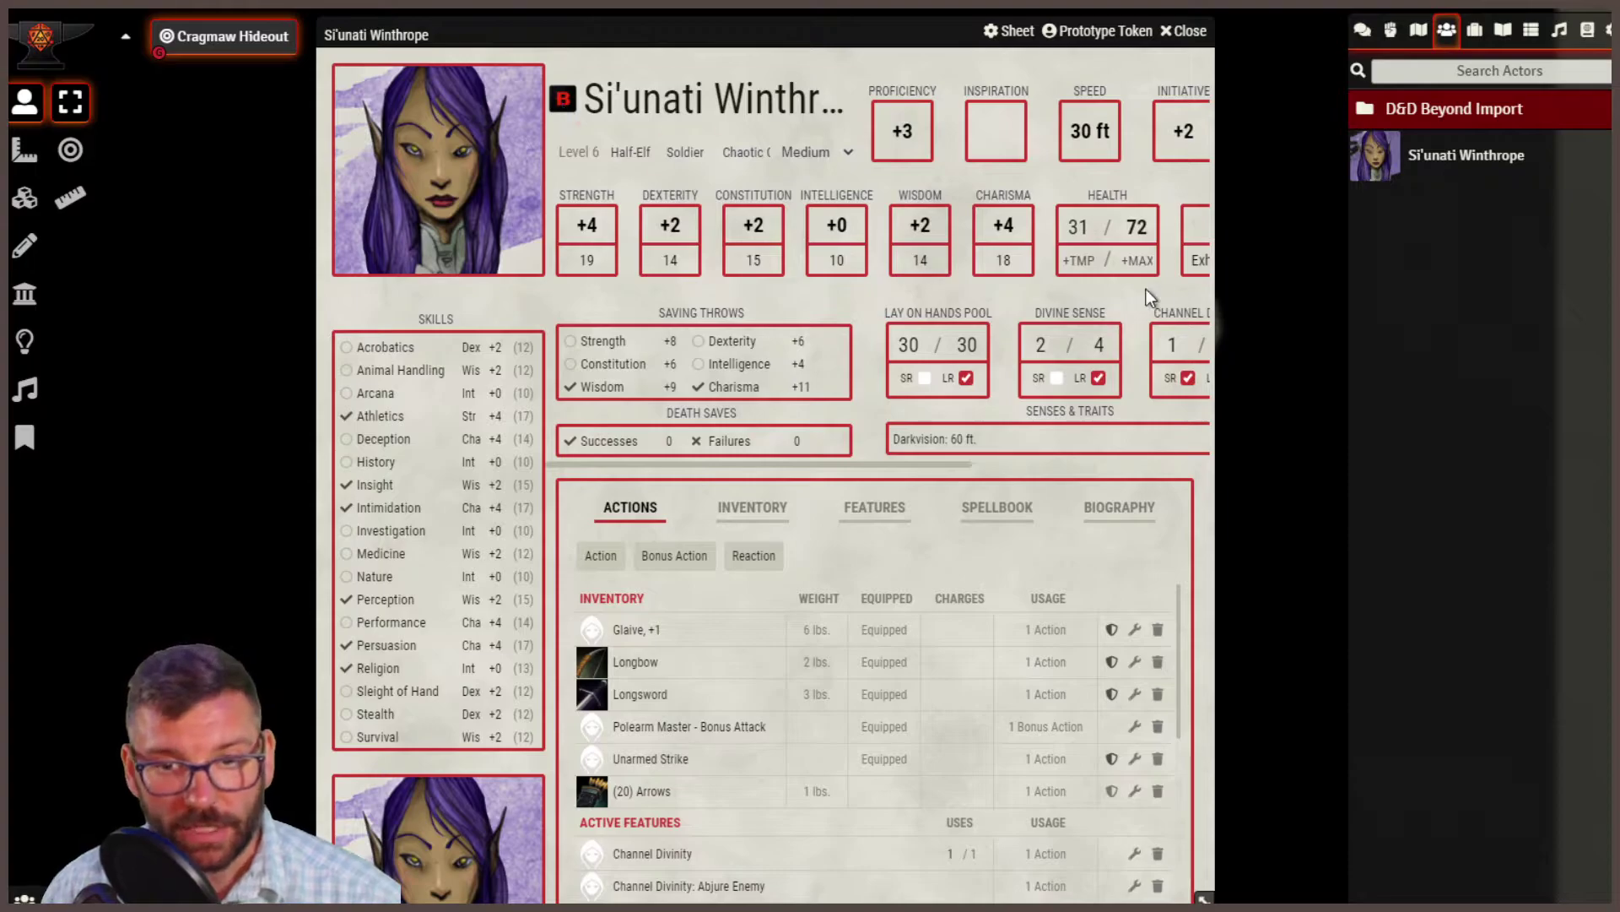
Set dnd5e.Tidy5eSheet as the default character sheet and switch the character from the D&D Beyond sheet to Tidy5e.
click(1014, 37)
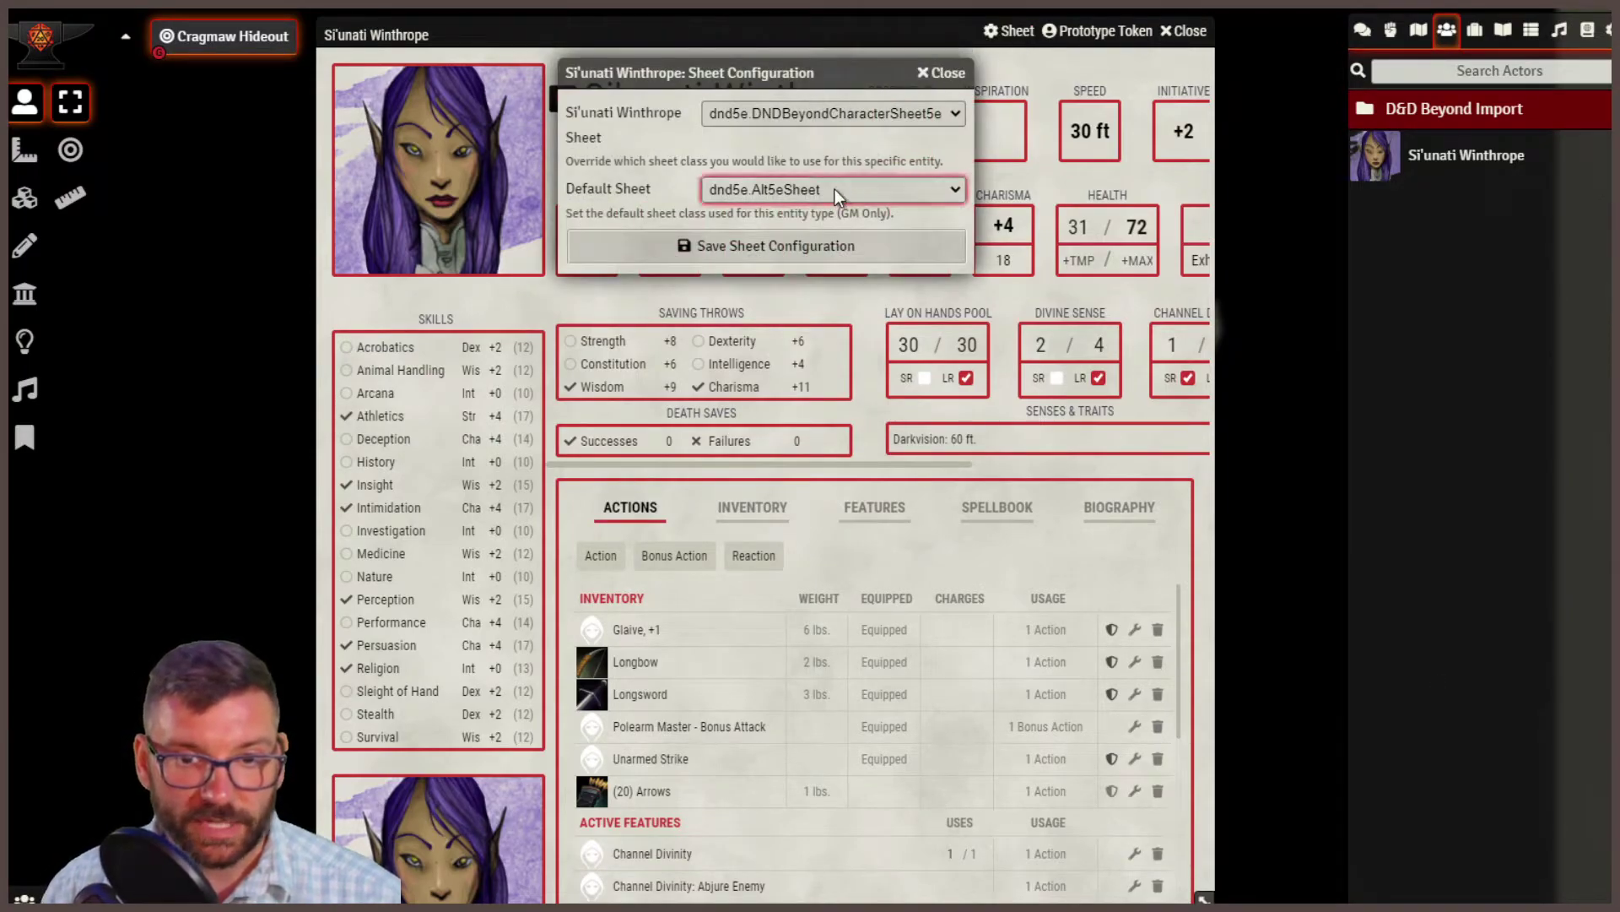
click(792, 248)
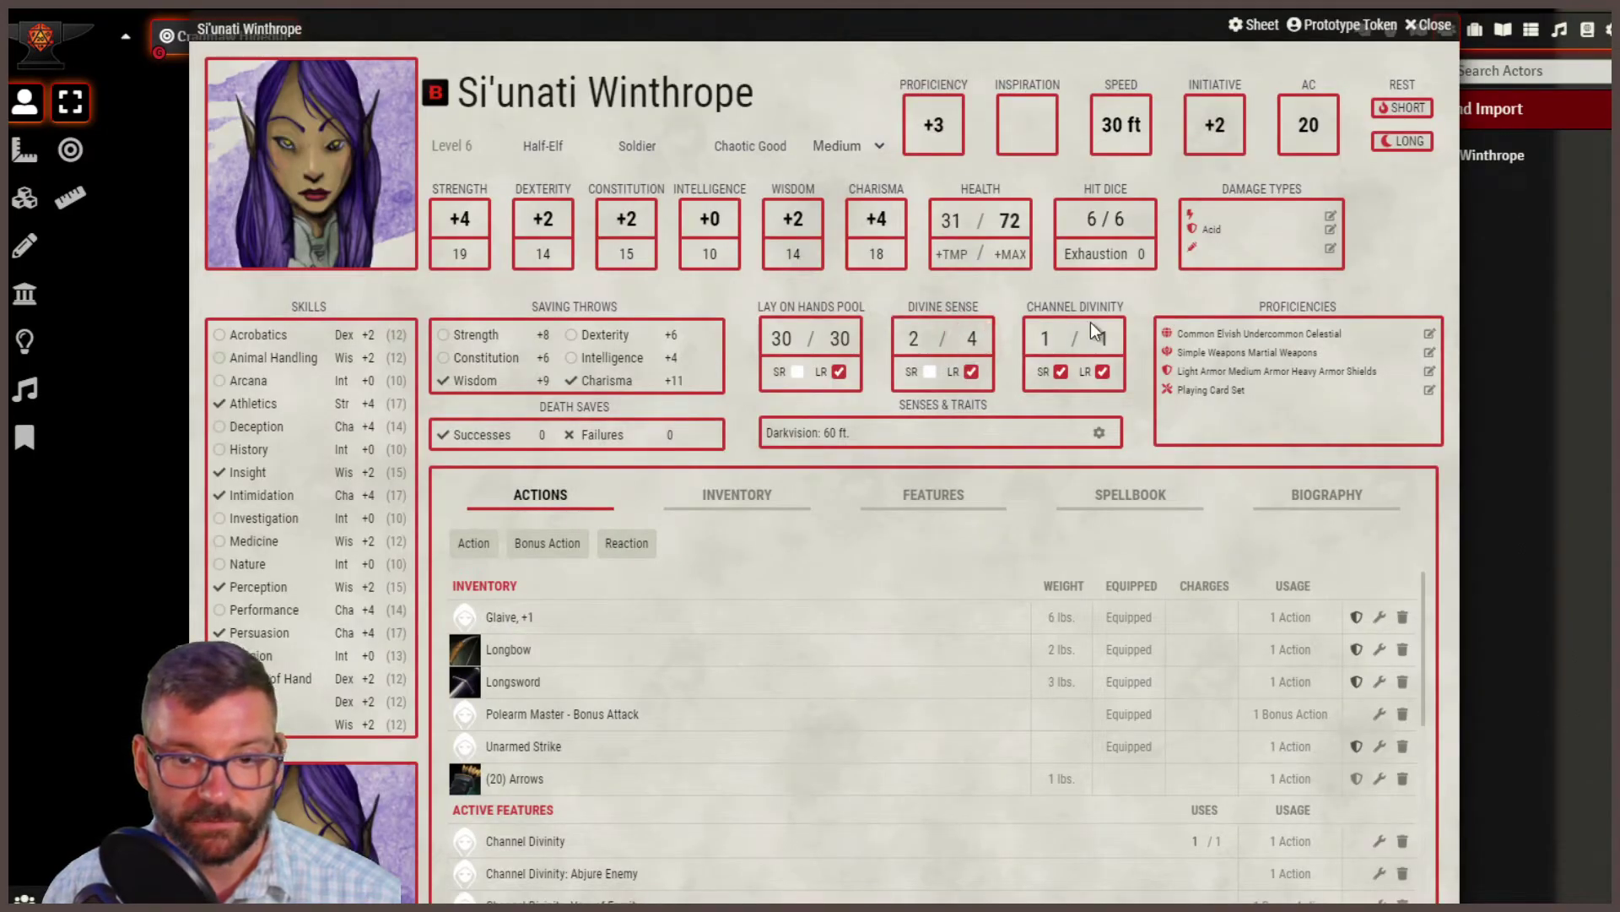
click(1257, 25)
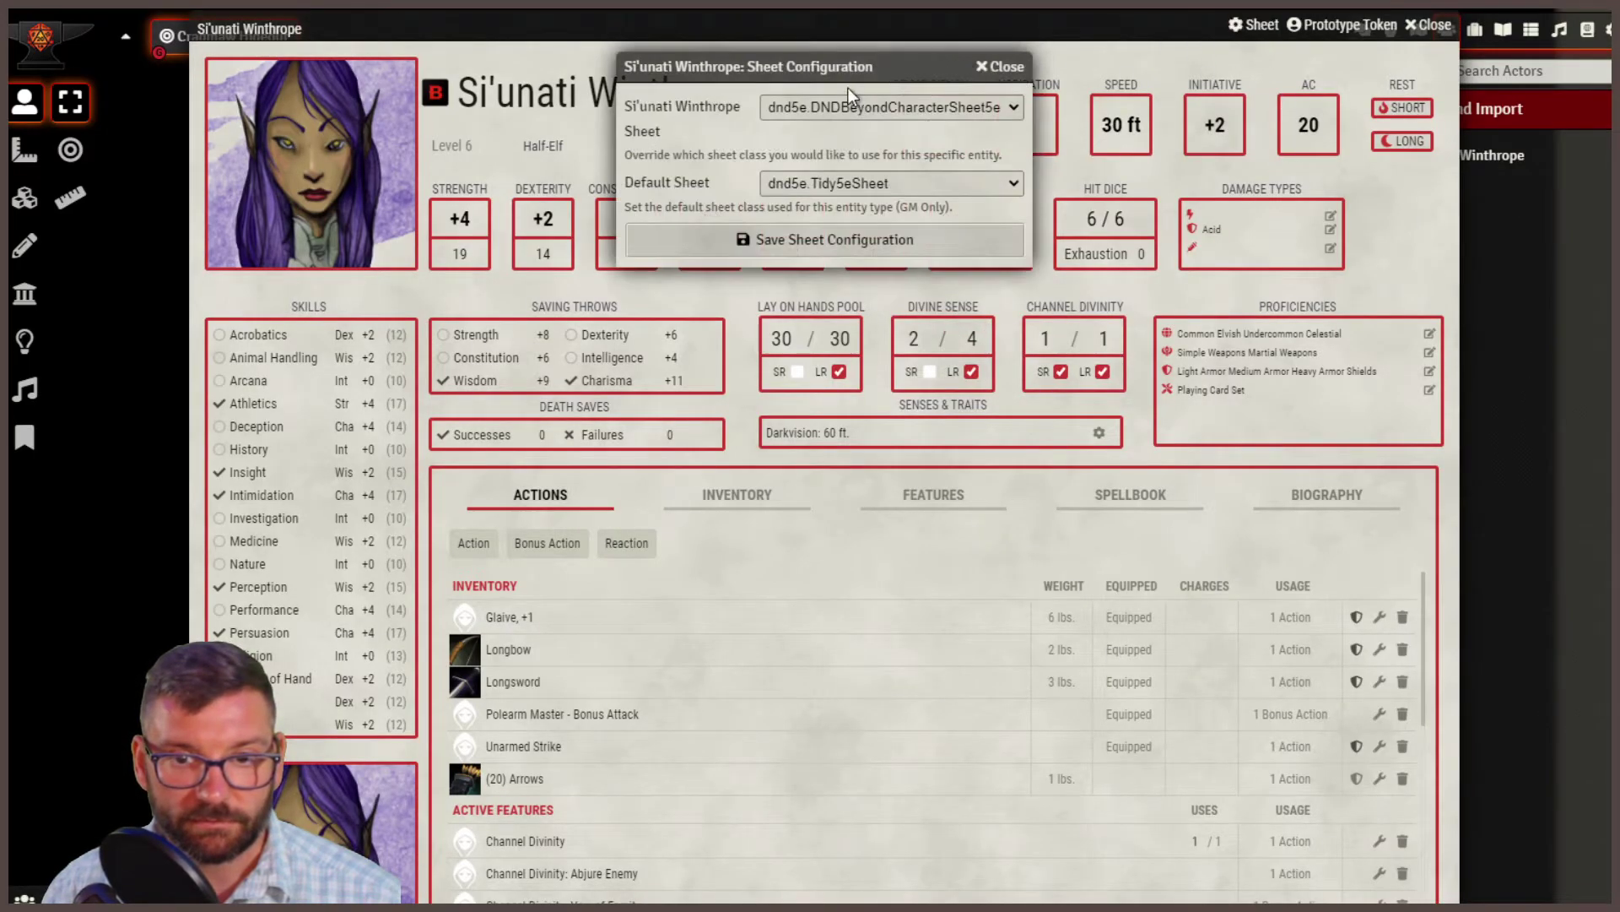
click(851, 137)
click(807, 245)
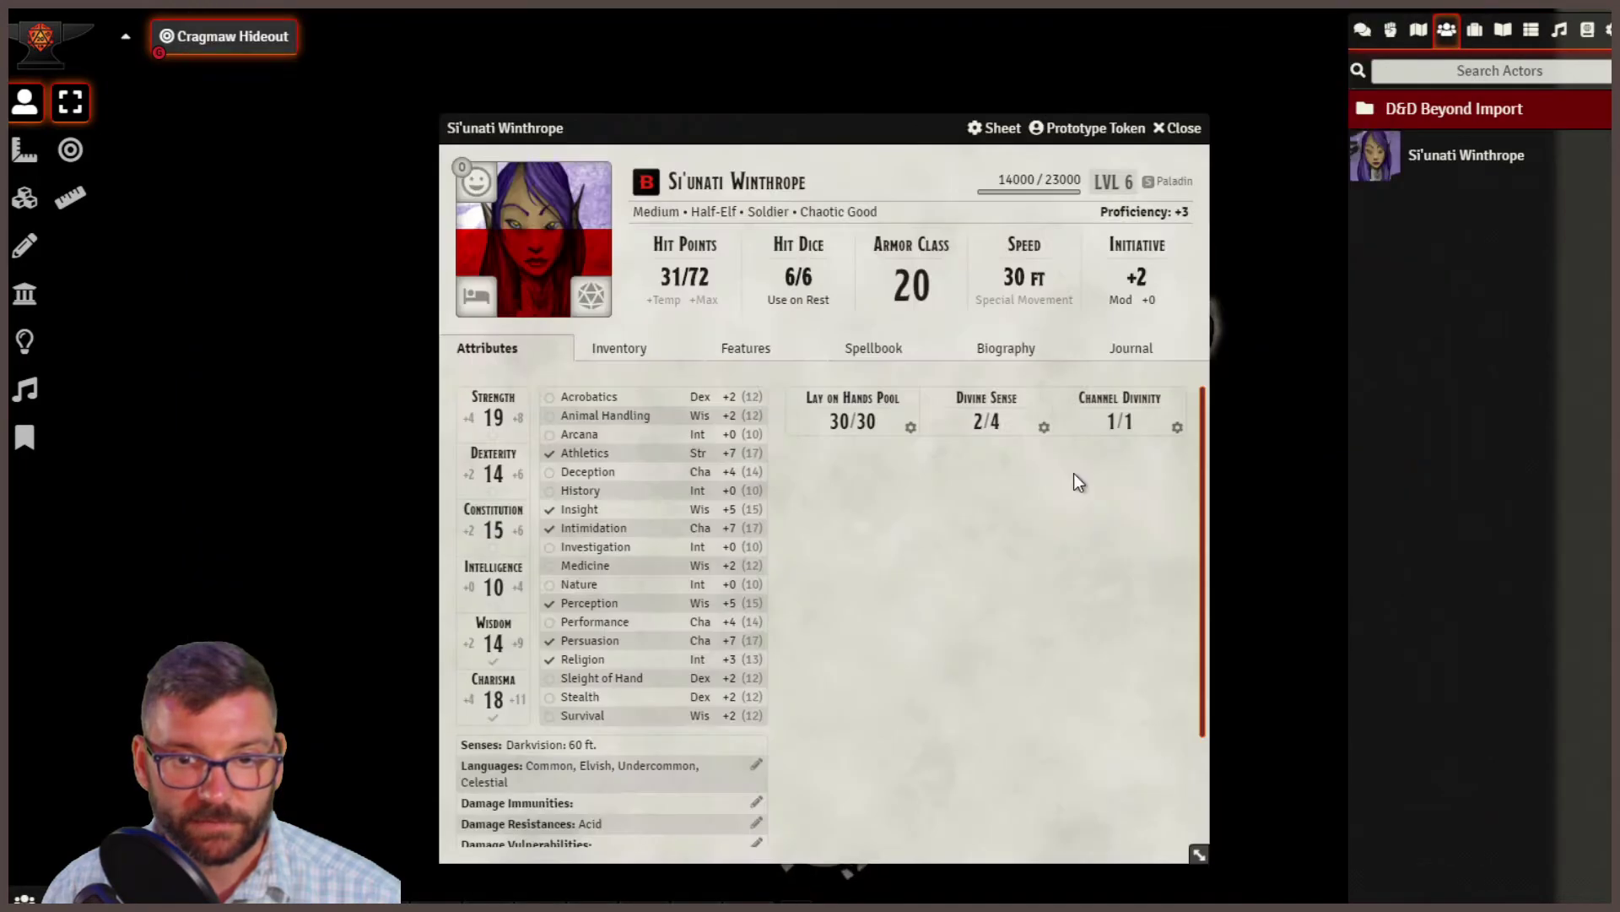
Move the Tidy5e sheet aside, check its attributes page, and close the sheet.
drag(763, 130, 607, 81)
scroll(828, 576, down, 2)
scroll(828, 579, up, 2)
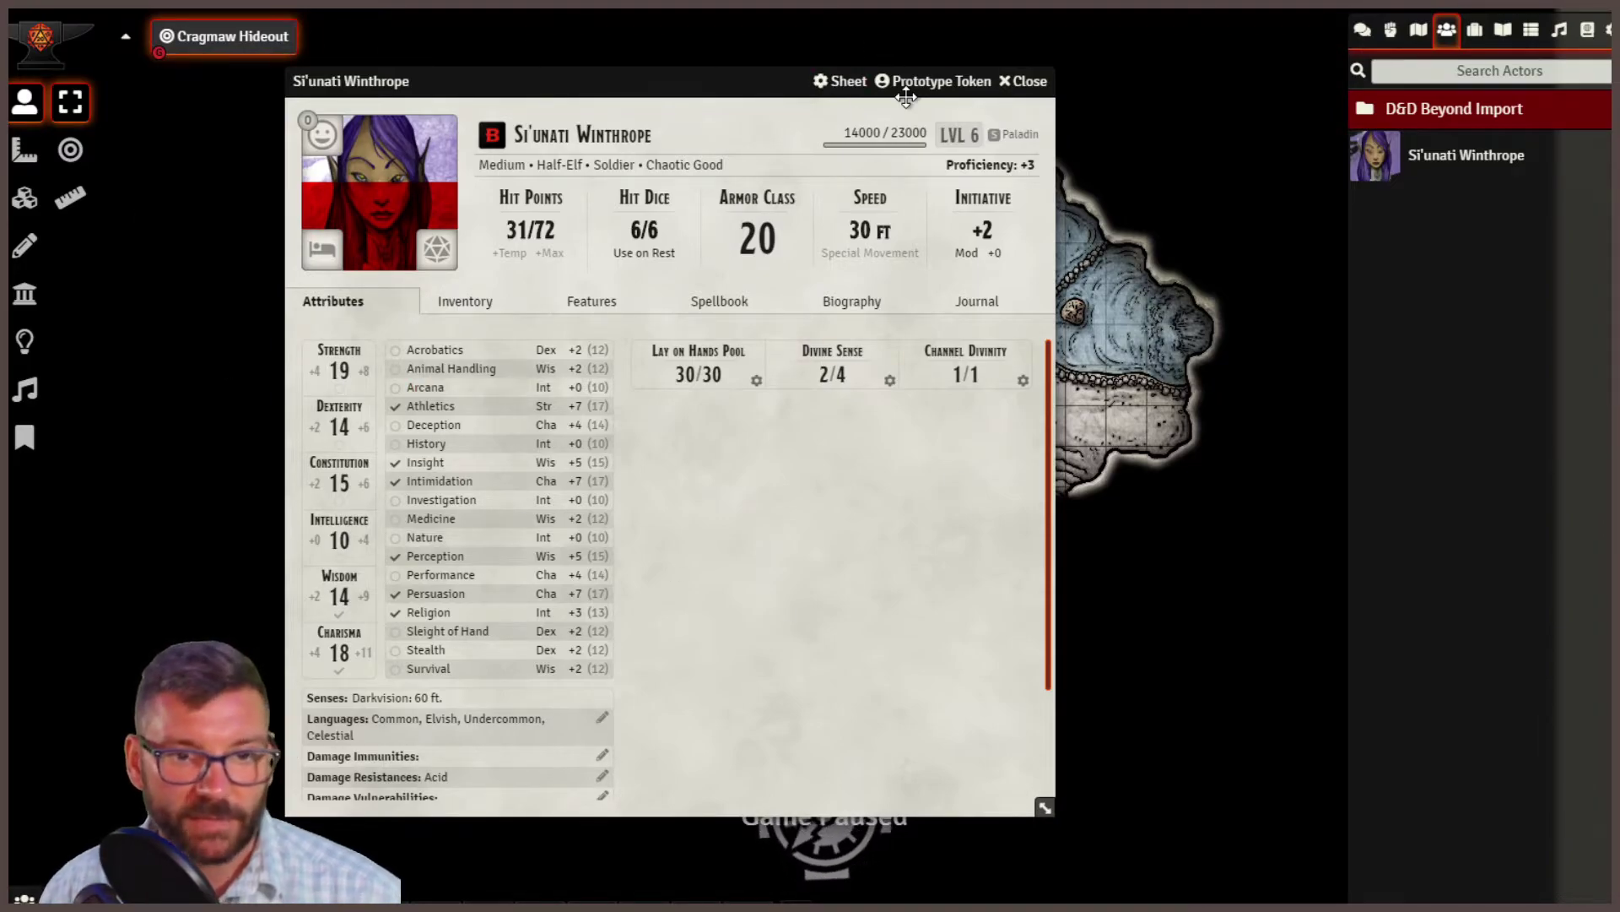
click(1036, 83)
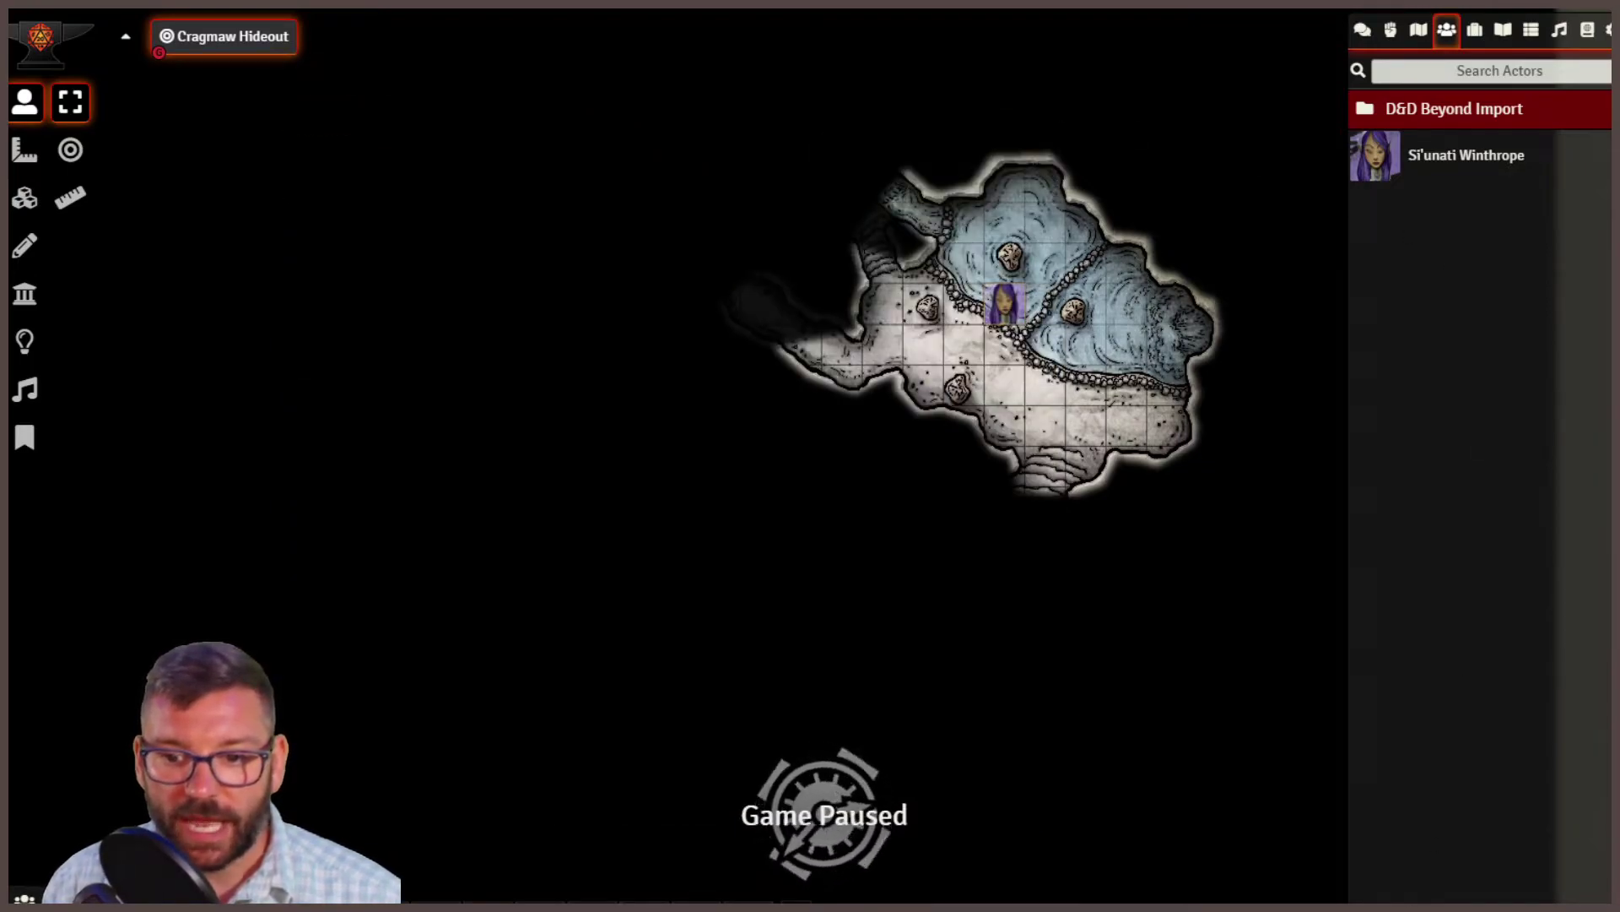
Create a new actor of type npc named Test.
click(1422, 907)
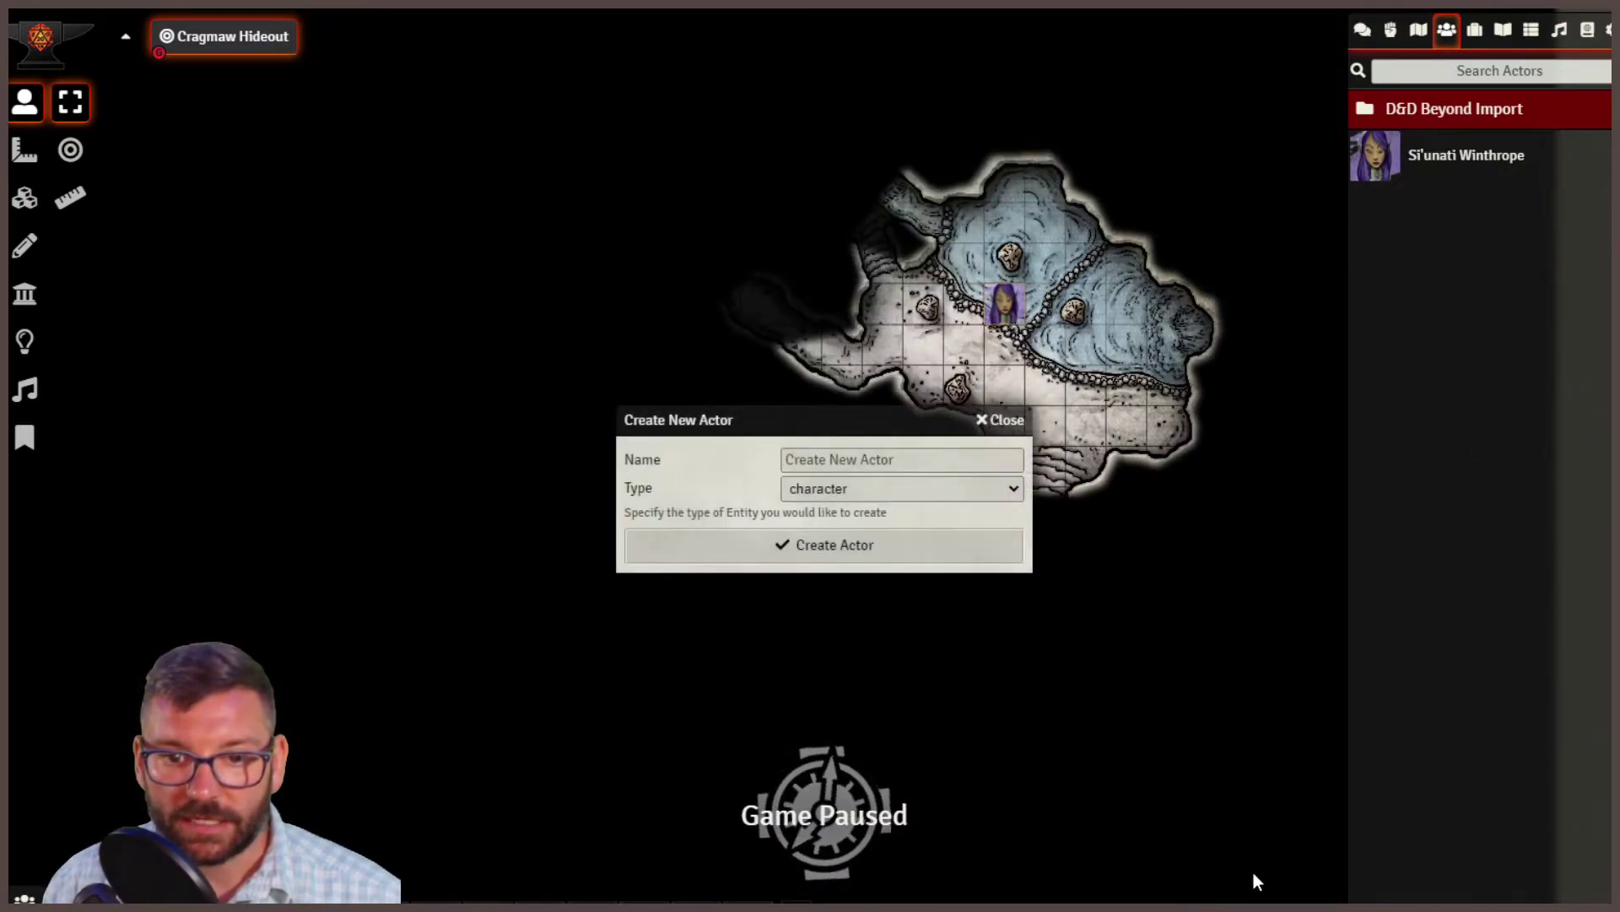
click(861, 490)
click(864, 530)
click(859, 455)
text(Test)
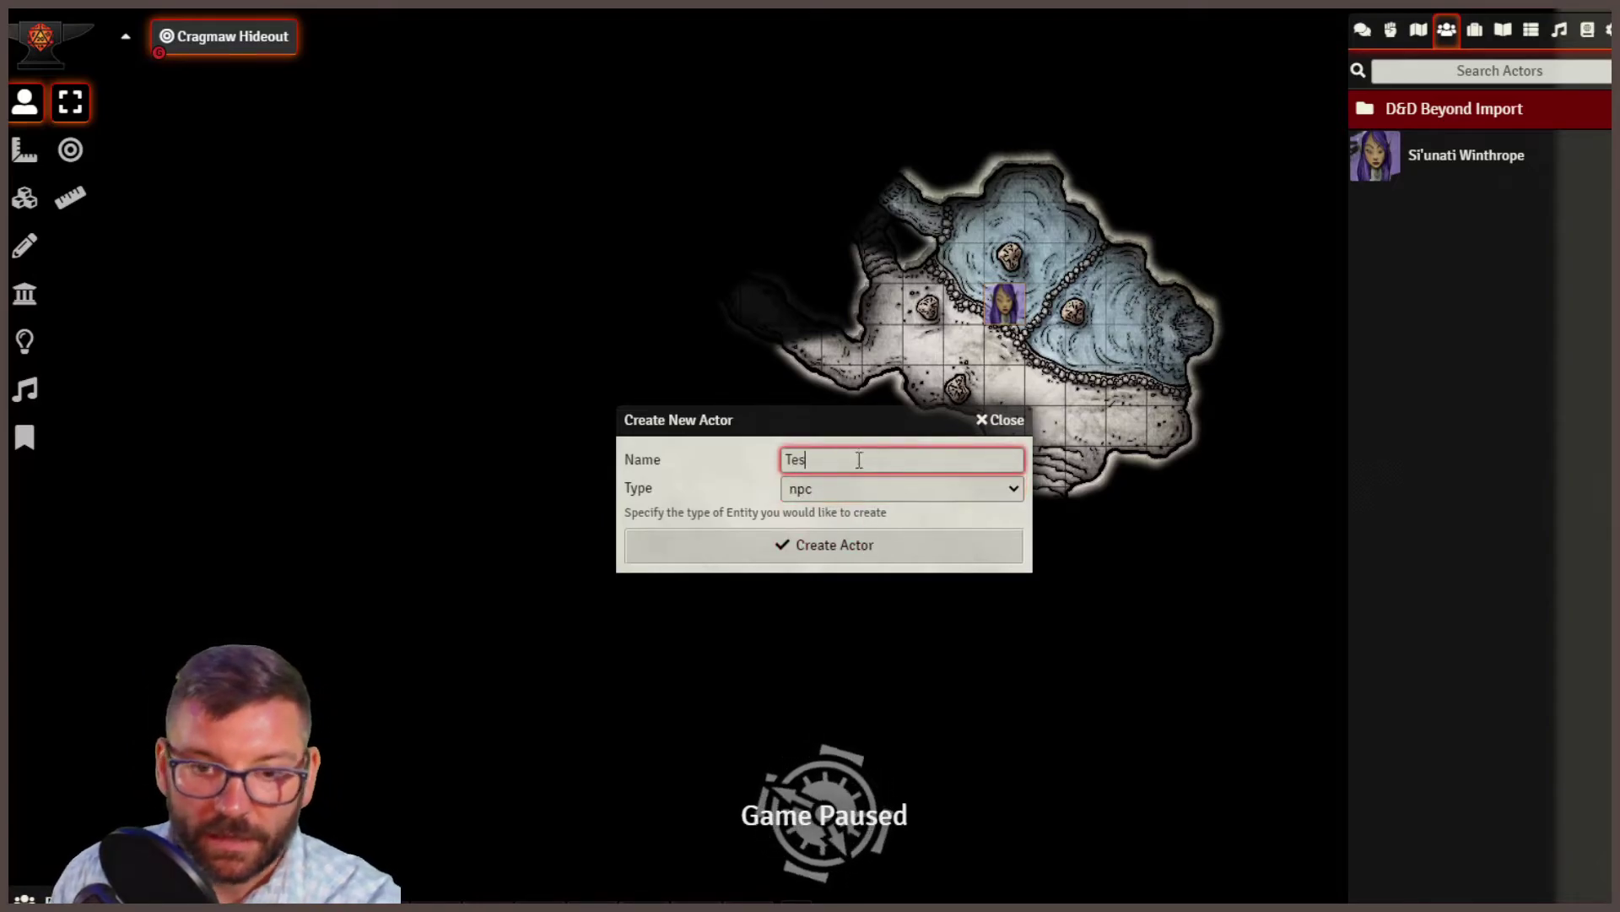
click(866, 559)
Set dnd5e.Tidy5eNPC as the default NPC sheet, open the Test token's sheet, and reposition it over the map.
drag(762, 211, 741, 144)
click(891, 127)
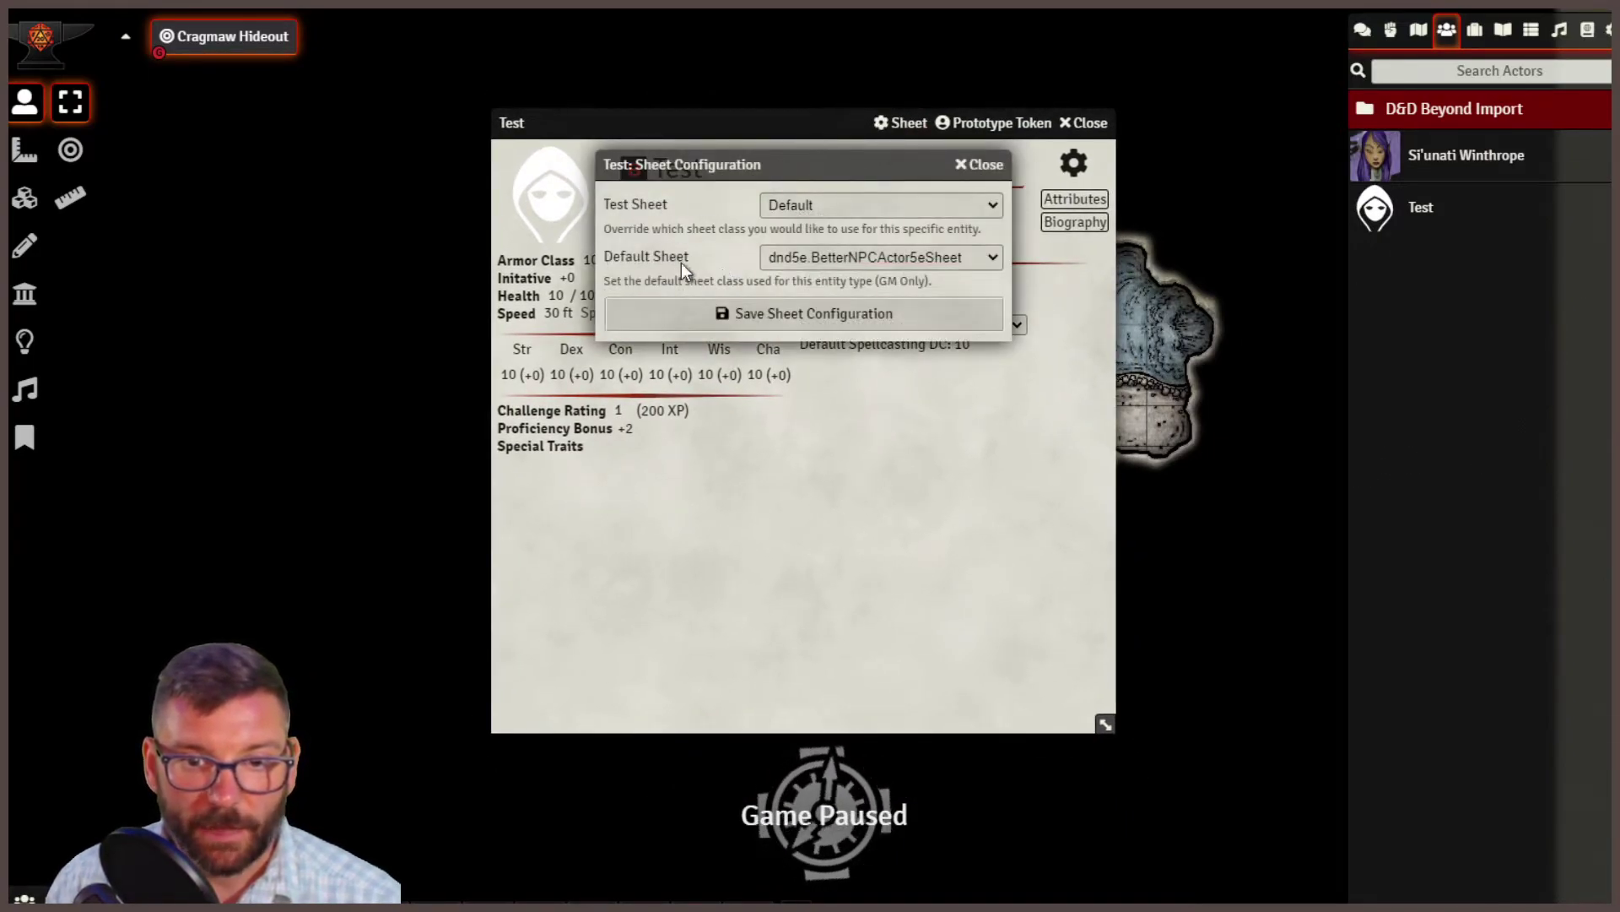
click(814, 262)
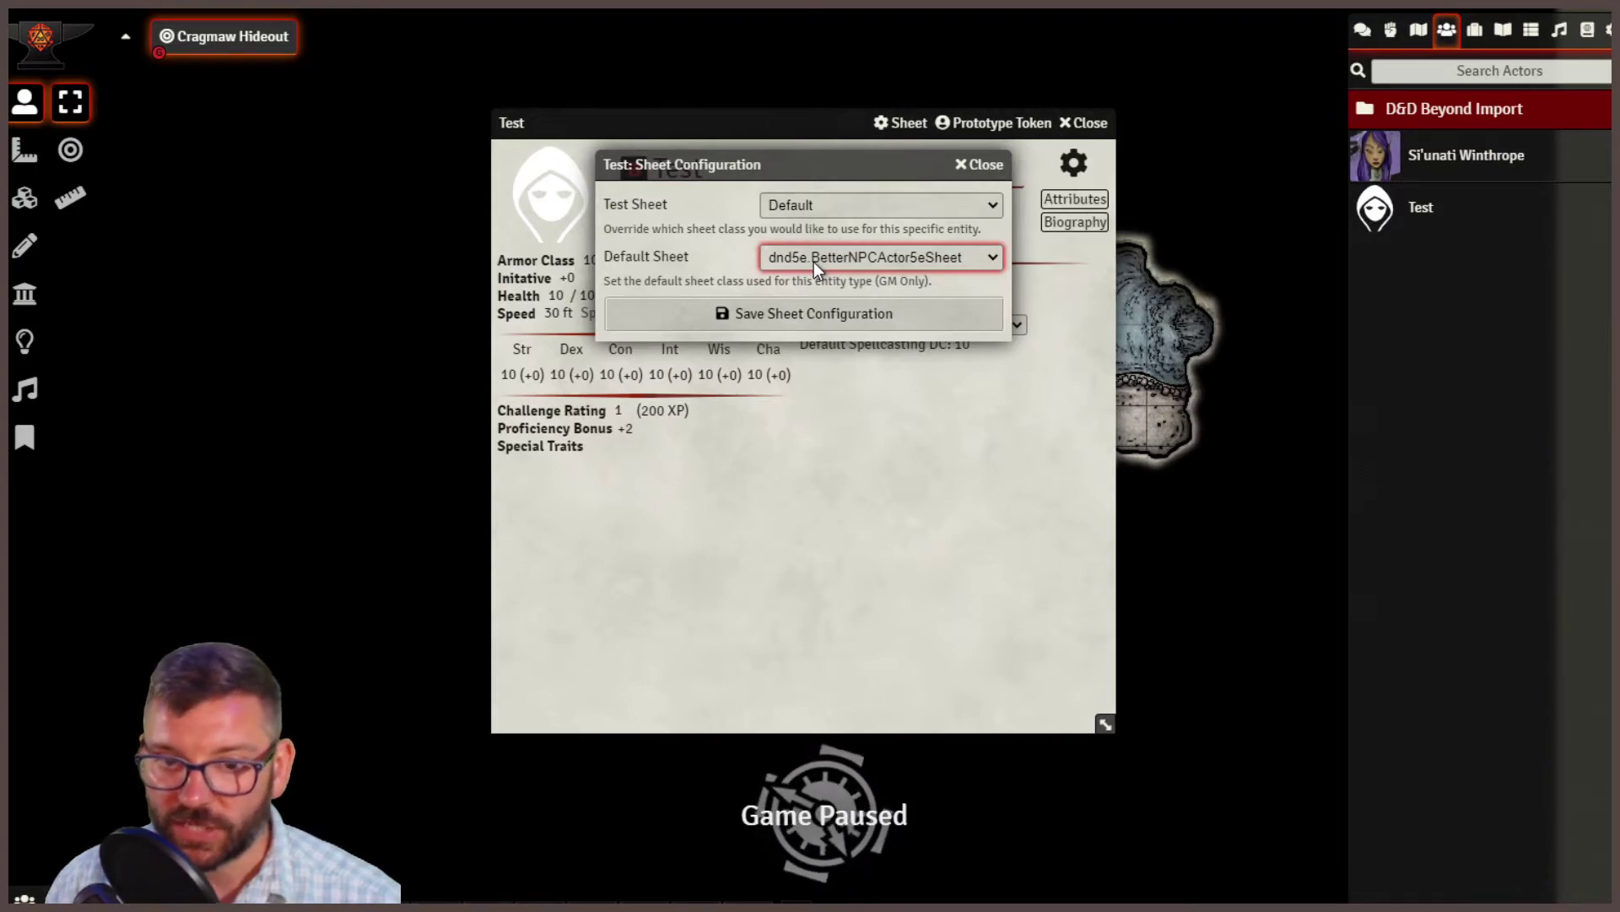
key(Down)
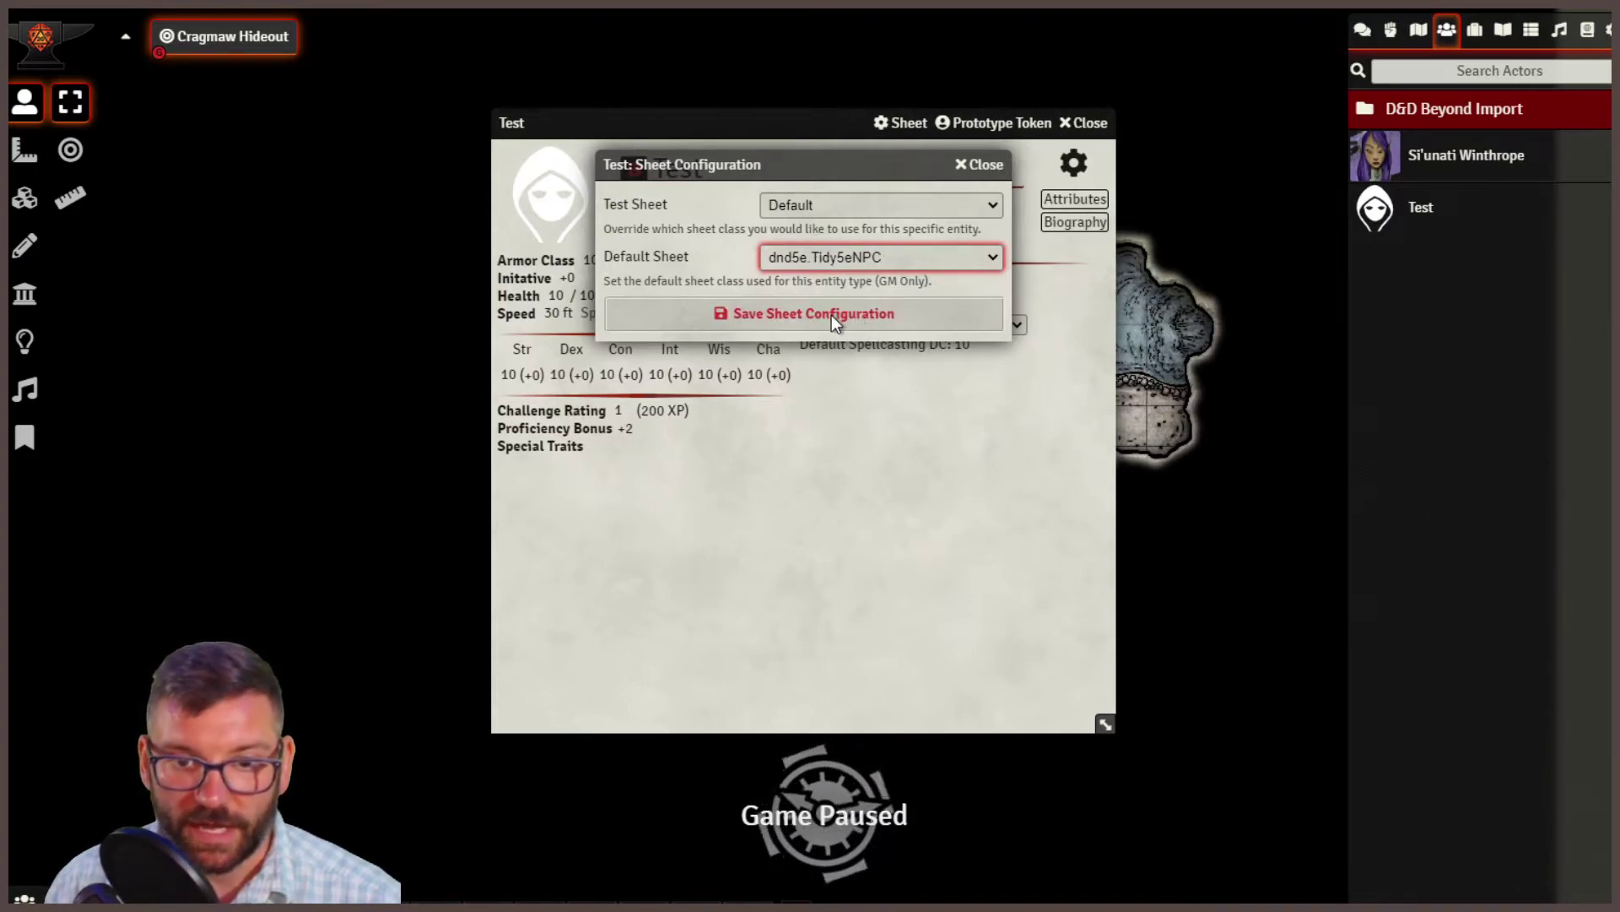
click(832, 314)
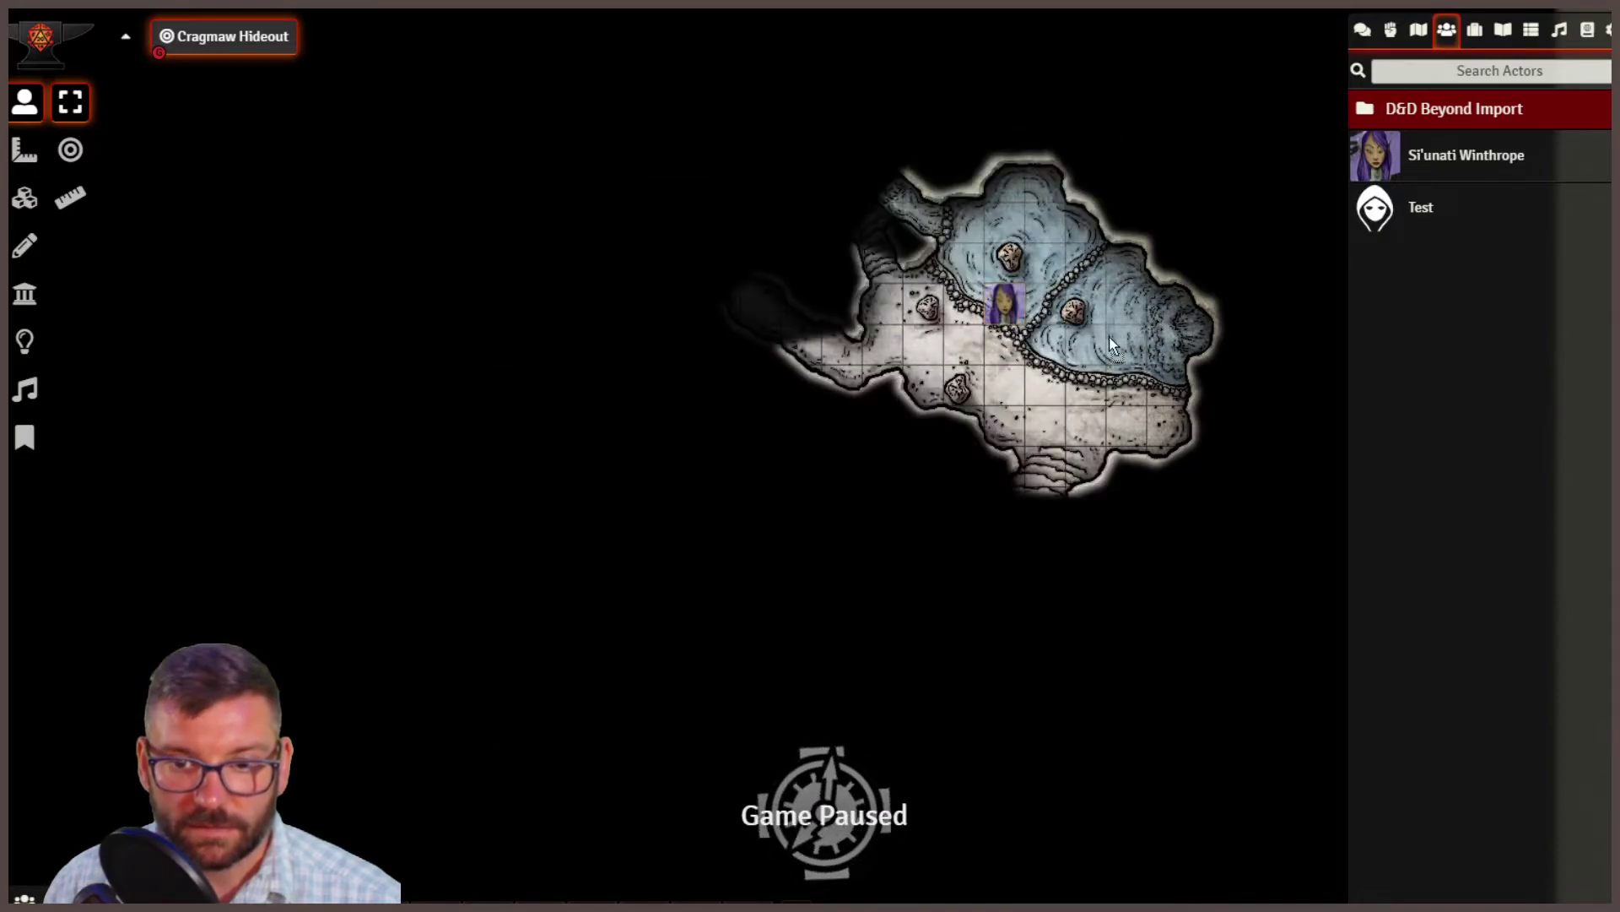
double_click(996, 397)
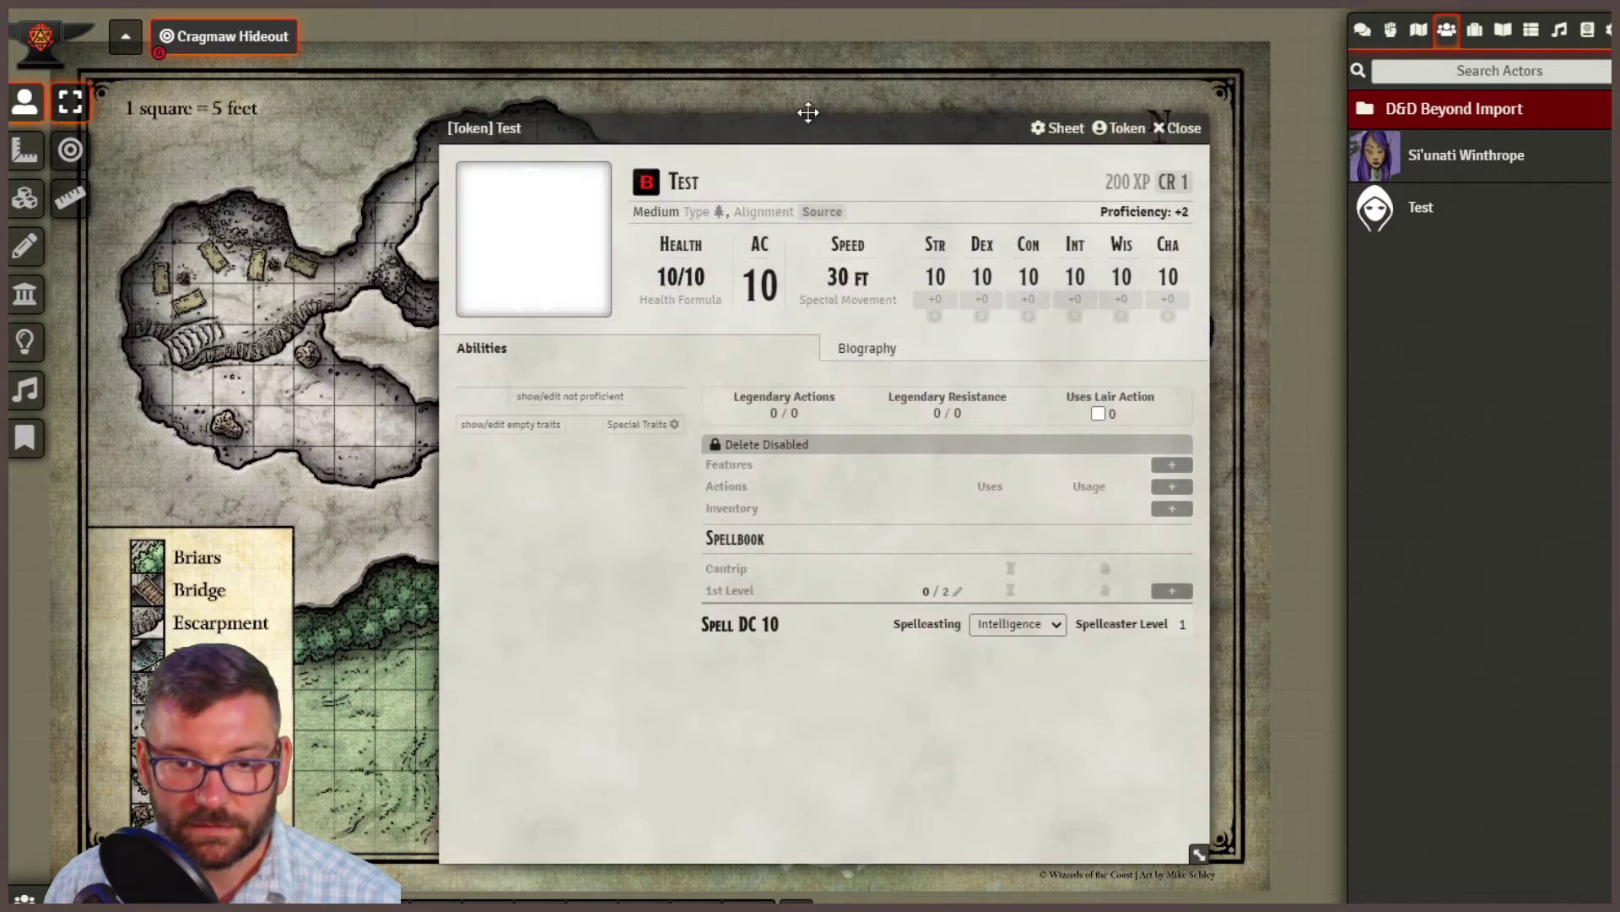
drag(710, 114, 613, 111)
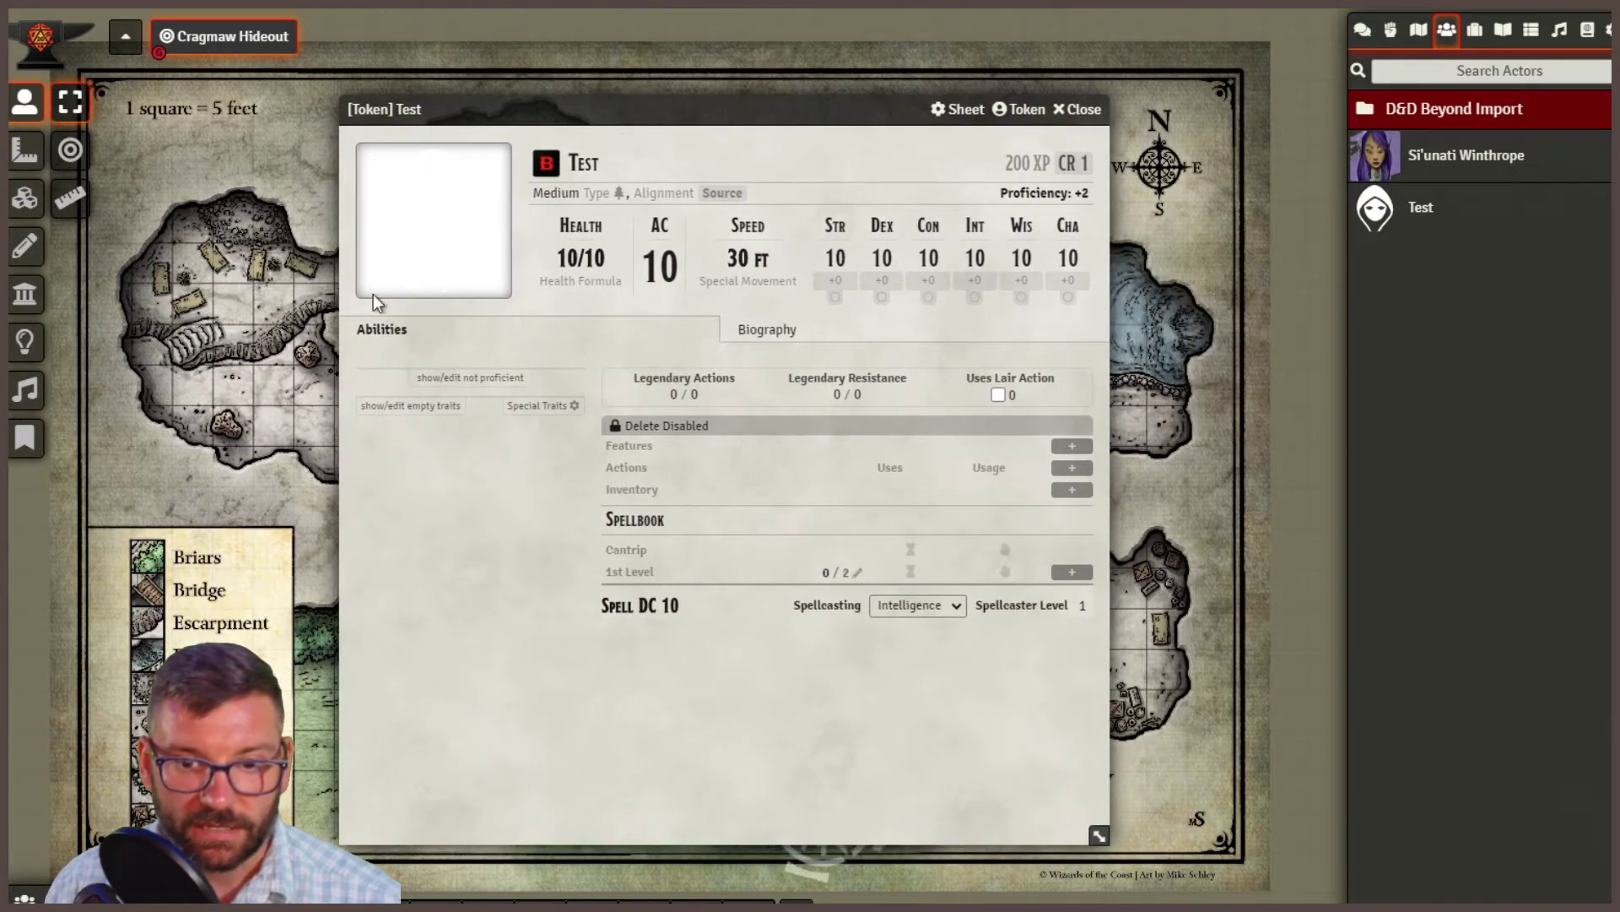
Set dnd5e.BetterNPCActor5eSheet as the default NPC sheet and reposition the Test actor's sheet.
click(961, 110)
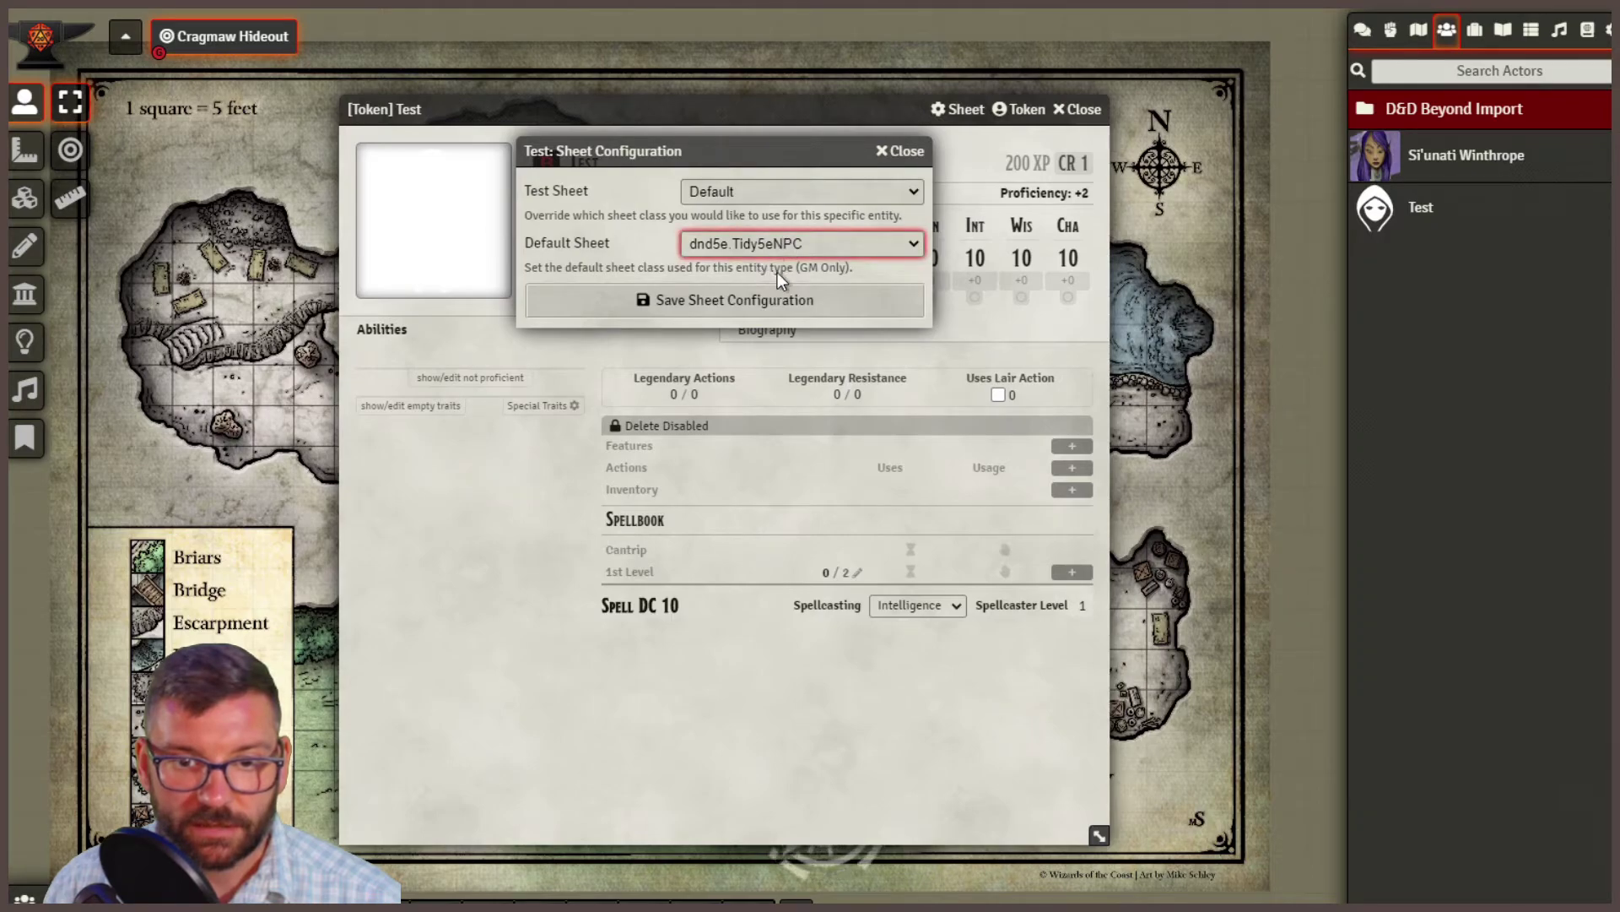
click(851, 270)
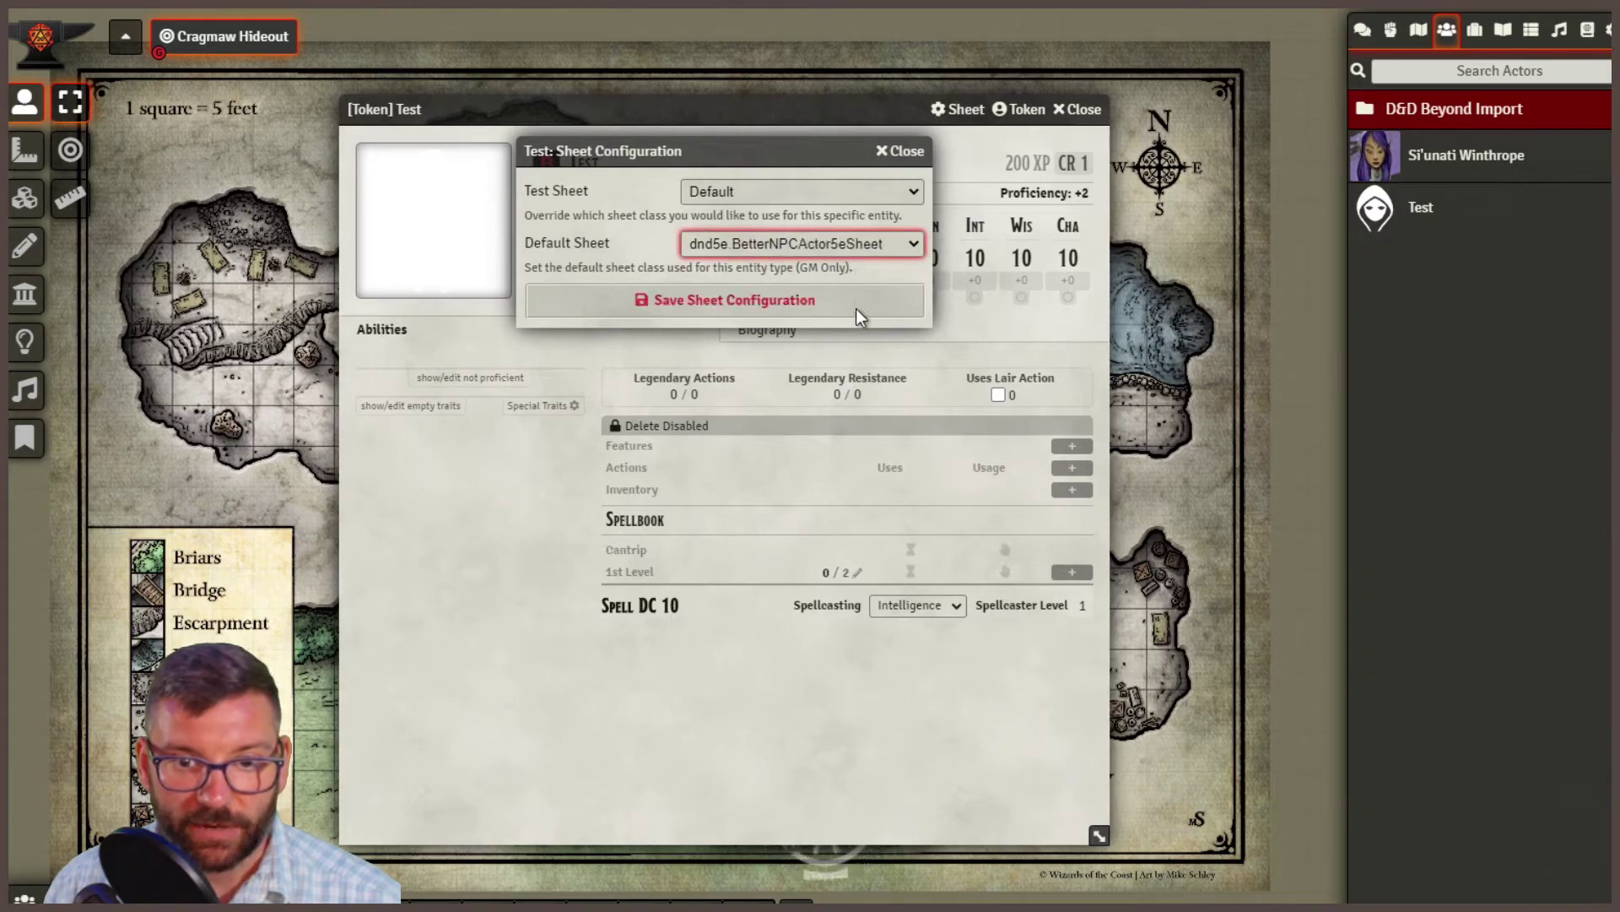
click(860, 305)
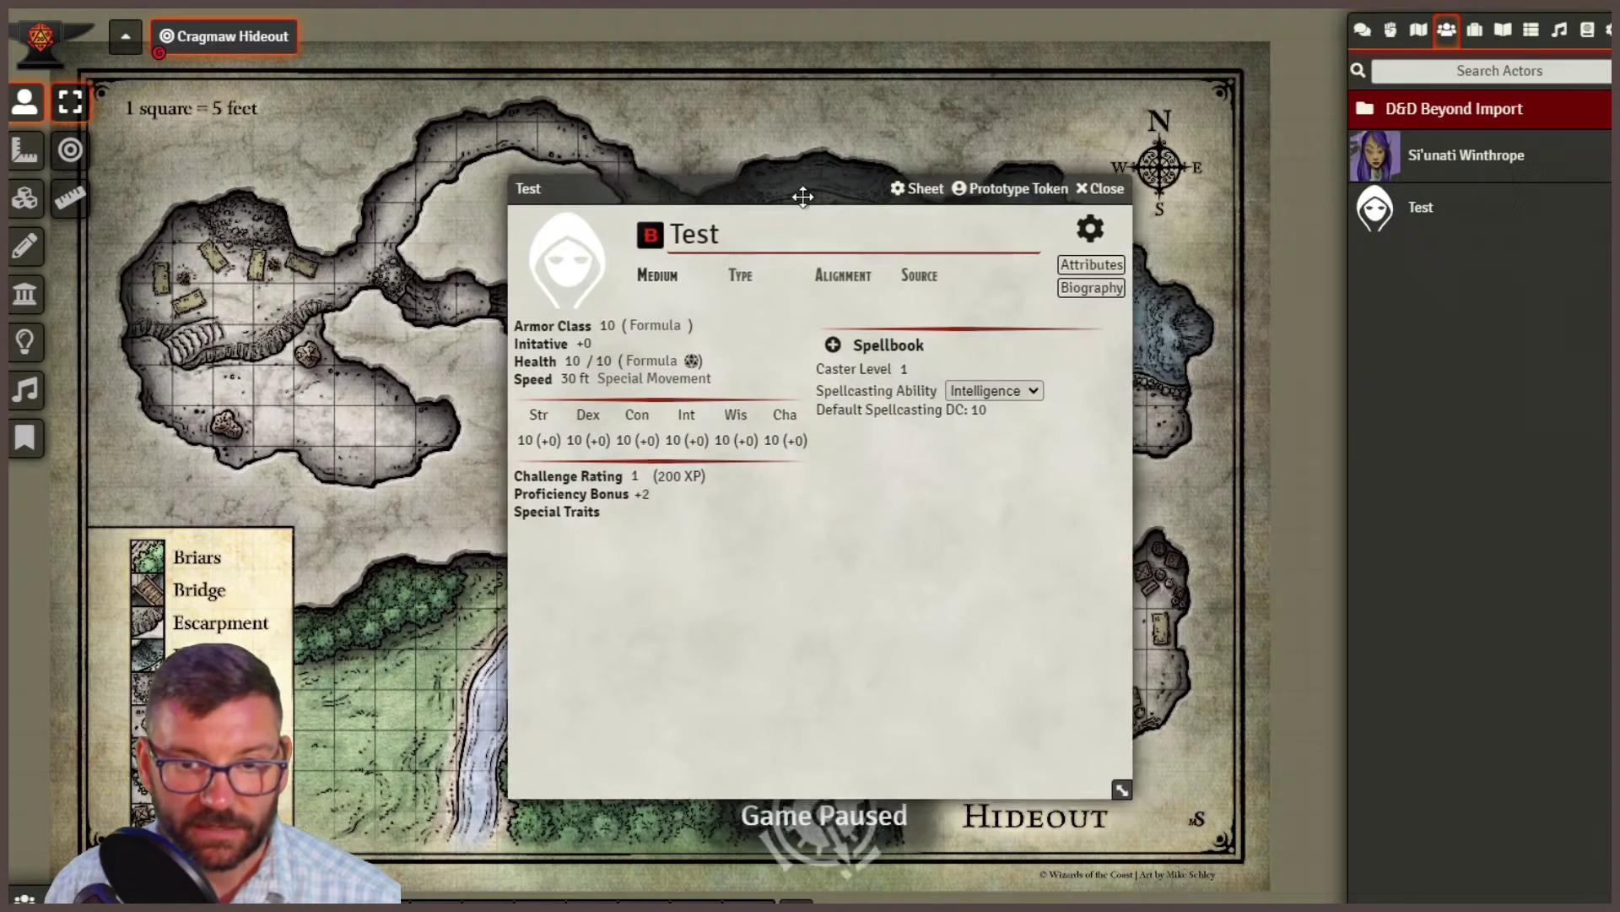
drag(803, 199, 711, 174)
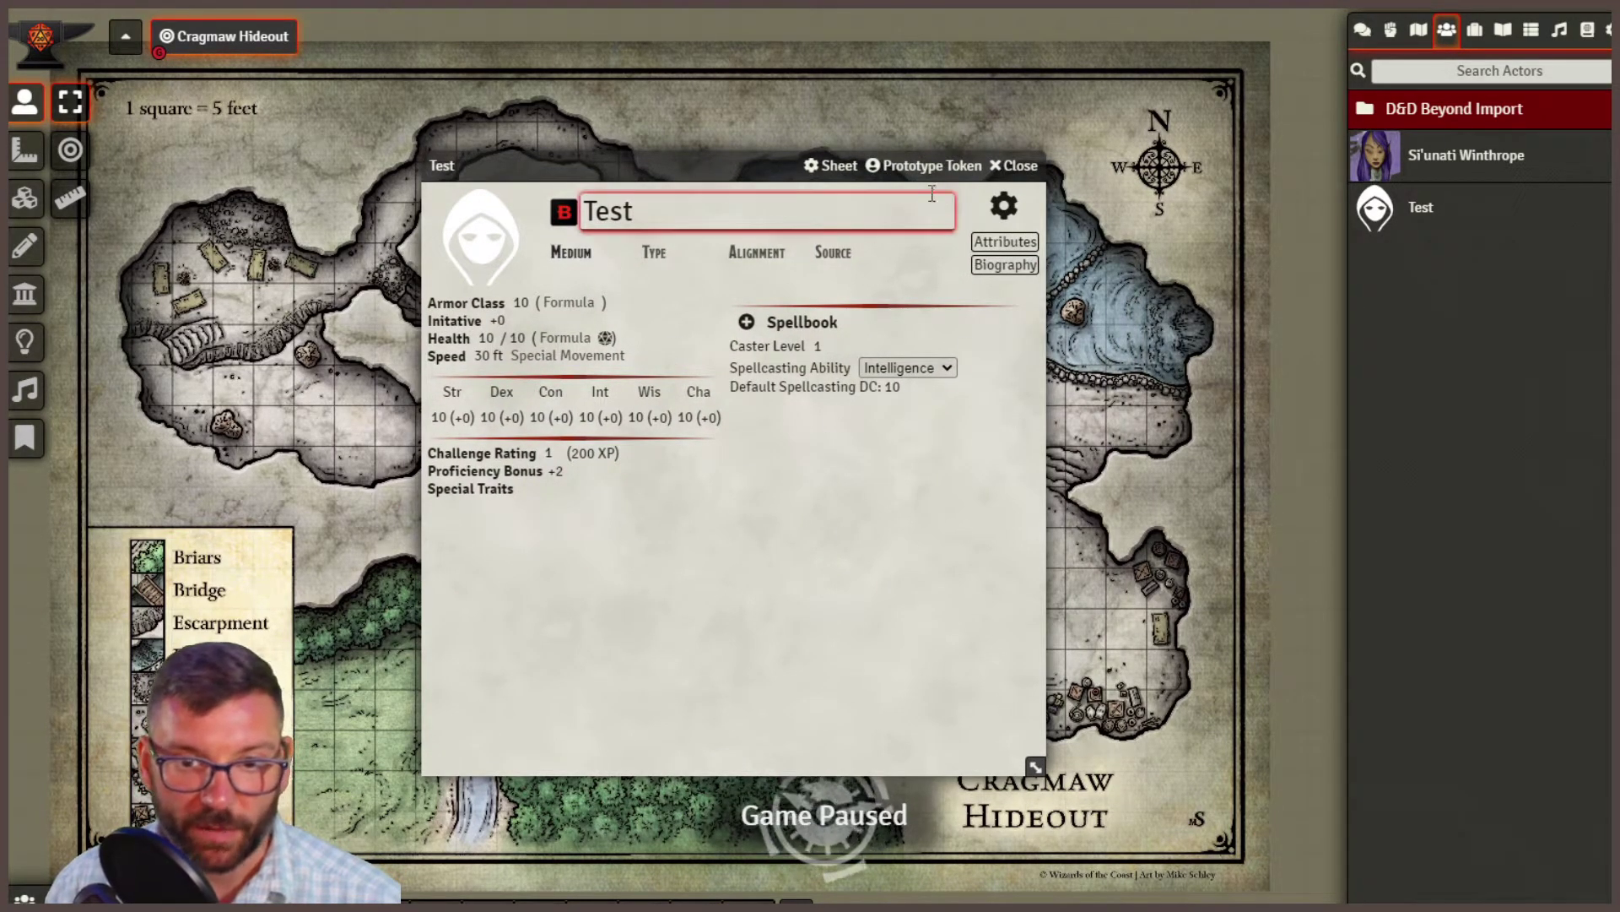
Set dnd5e.ActorSheet5eNPC as the default NPC sheet, reopen the Test token's sheet, and move it aside.
click(835, 167)
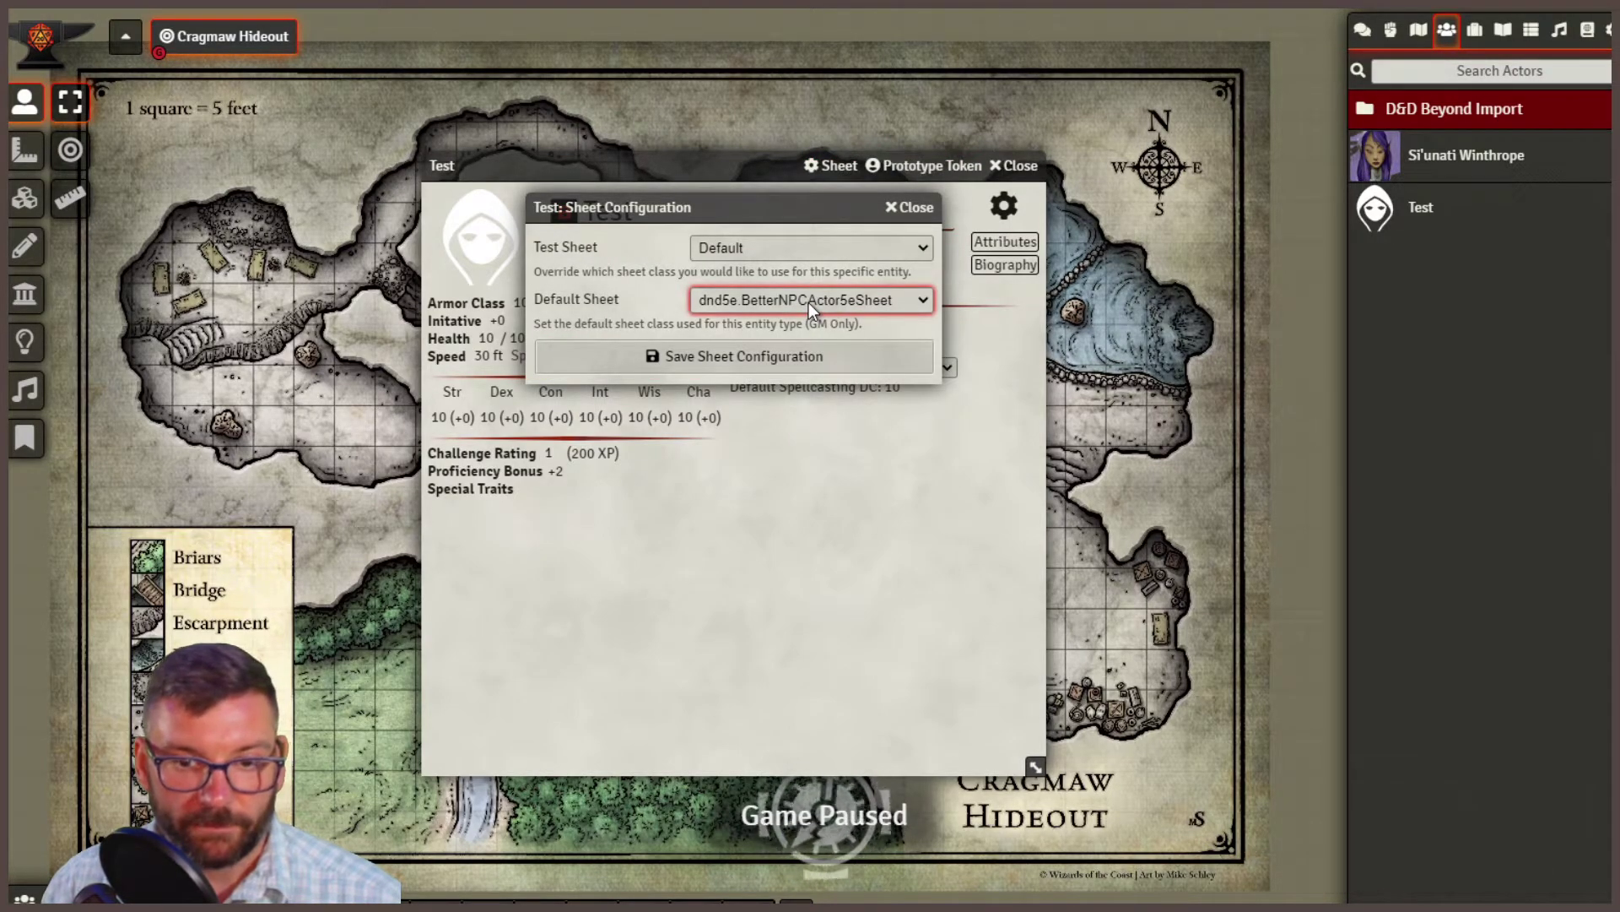
click(827, 376)
click(809, 368)
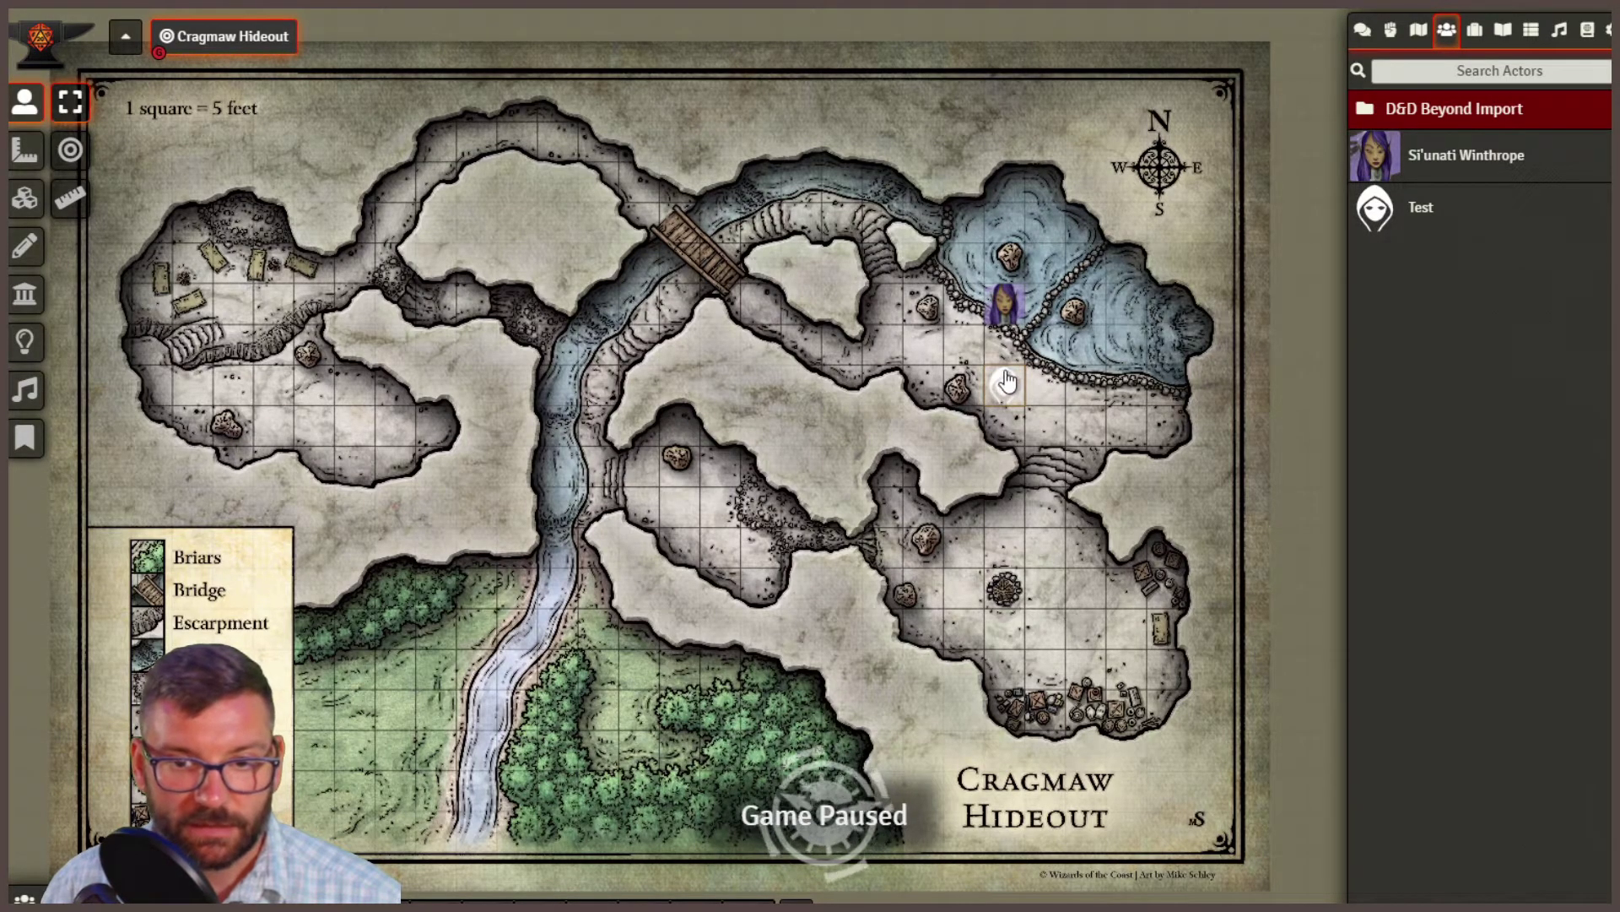
double_click(1007, 381)
drag(790, 152, 607, 85)
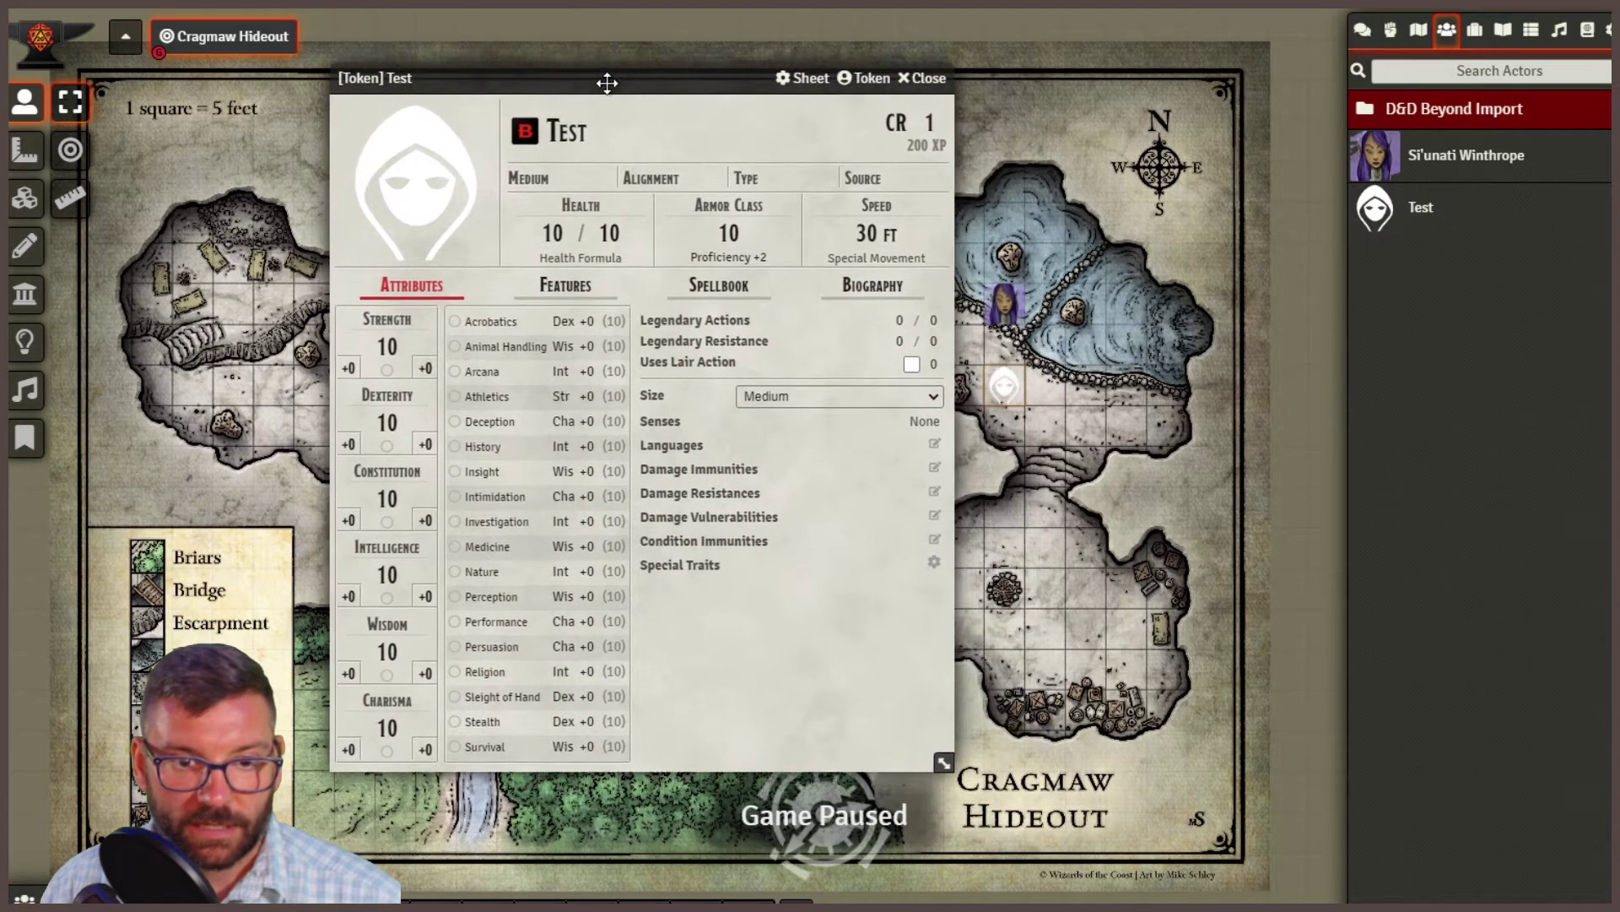
Look through the Features, Spellbook and Biography pages of the Test sheet and return to Attributes.
click(565, 287)
click(718, 288)
click(873, 288)
click(413, 287)
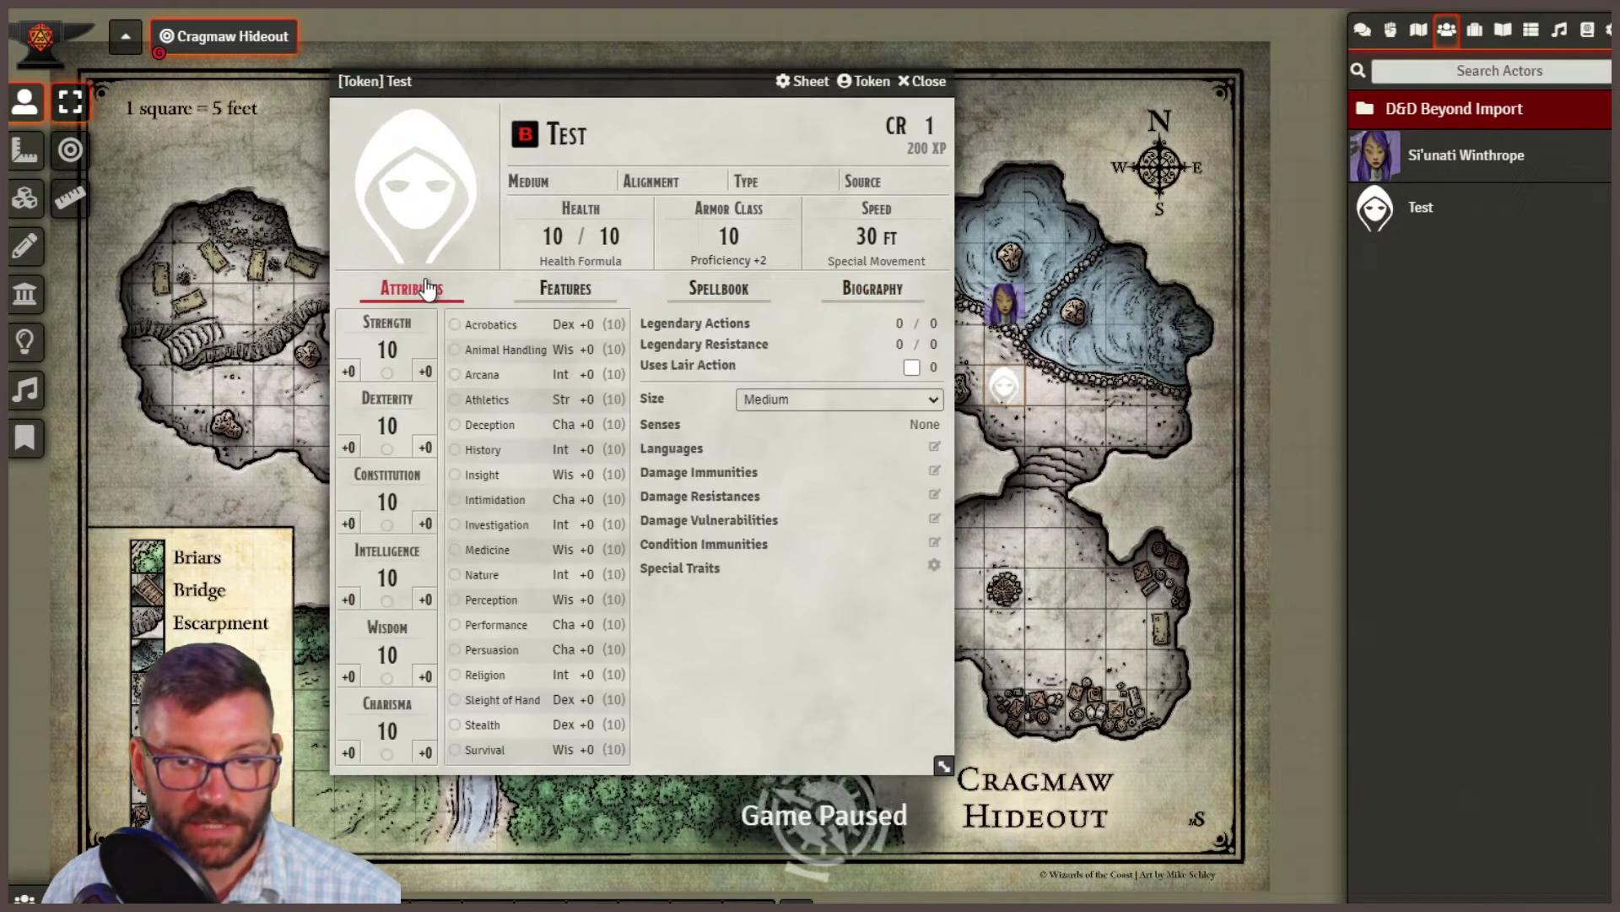
Override only the Test actor's sheet with dnd5e.BetterNPCActor5eSheet, reposition the sheet, and close it.
click(803, 90)
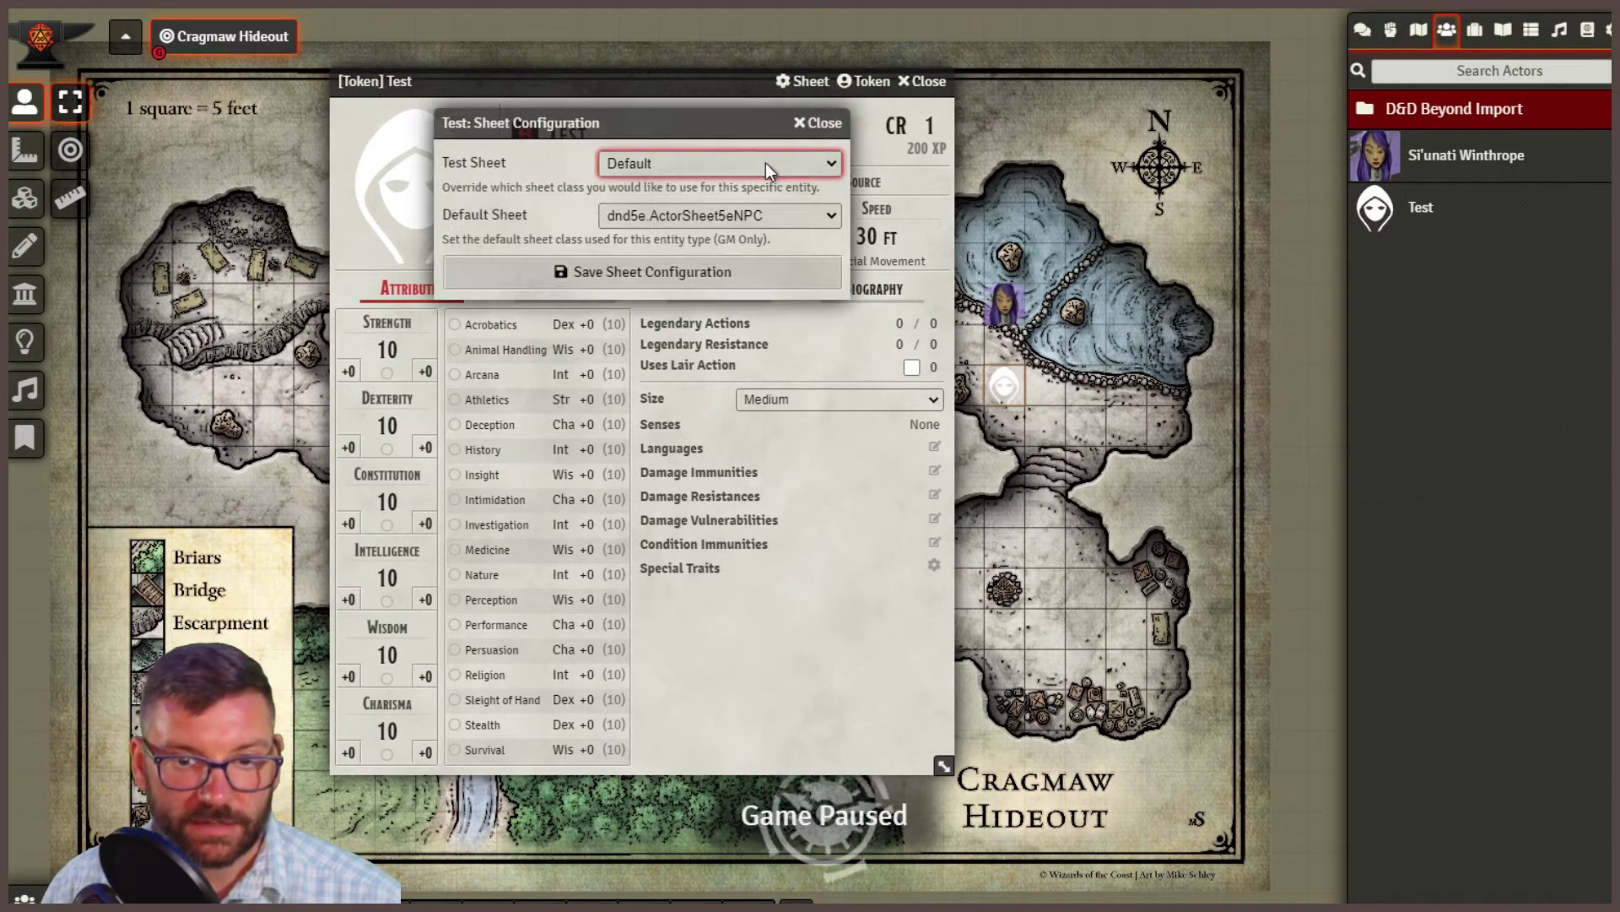
click(756, 215)
click(646, 279)
drag(756, 191, 741, 142)
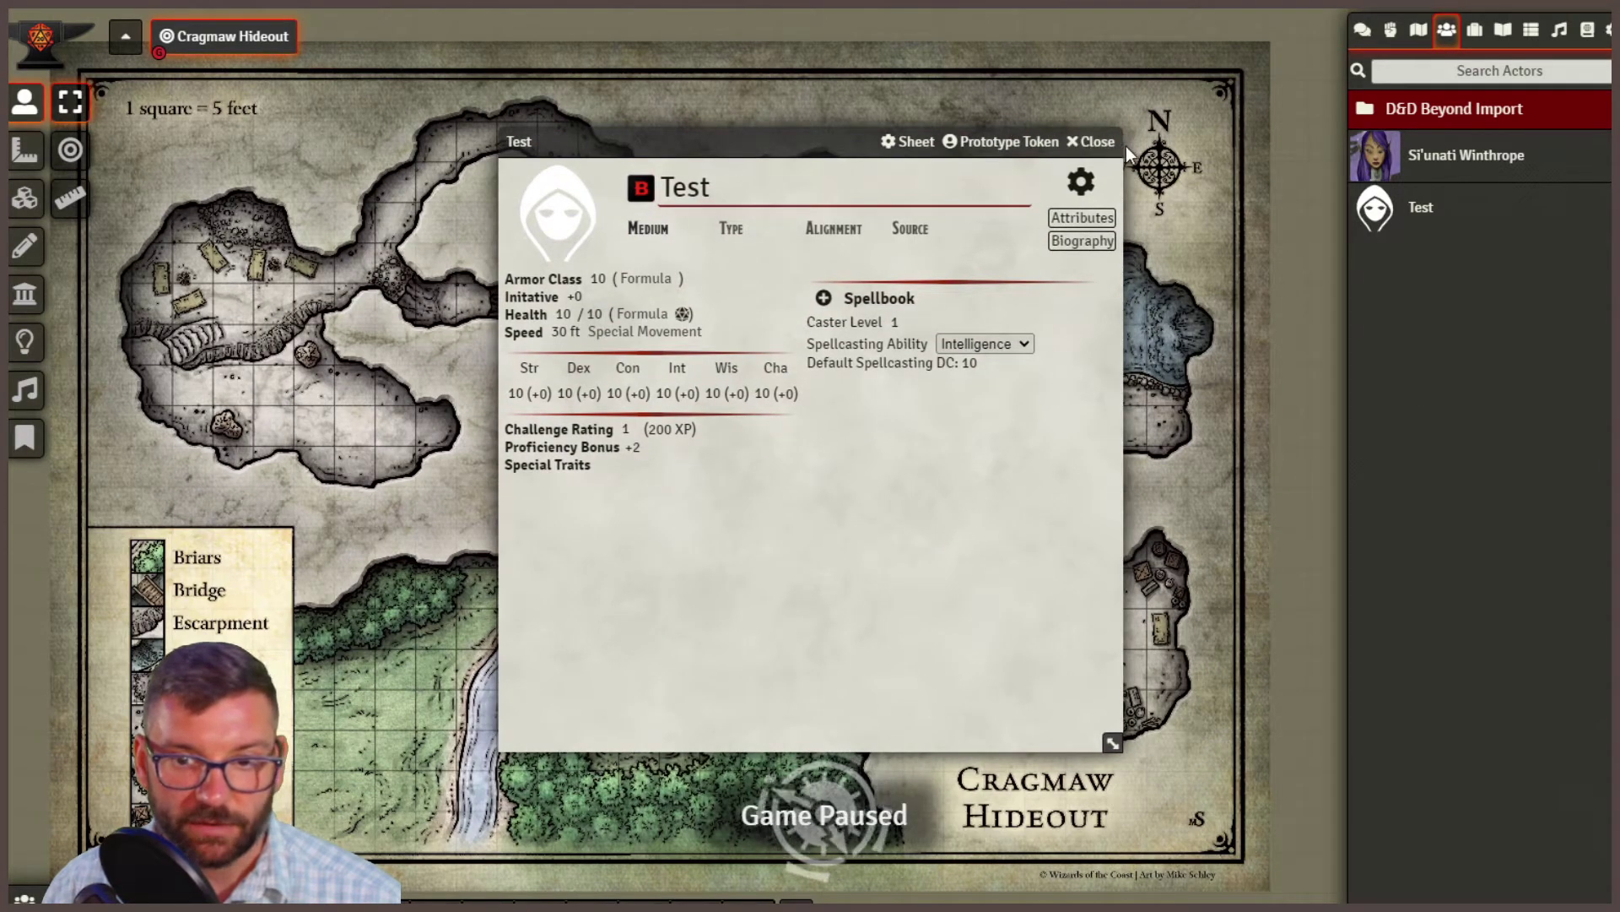
click(1097, 142)
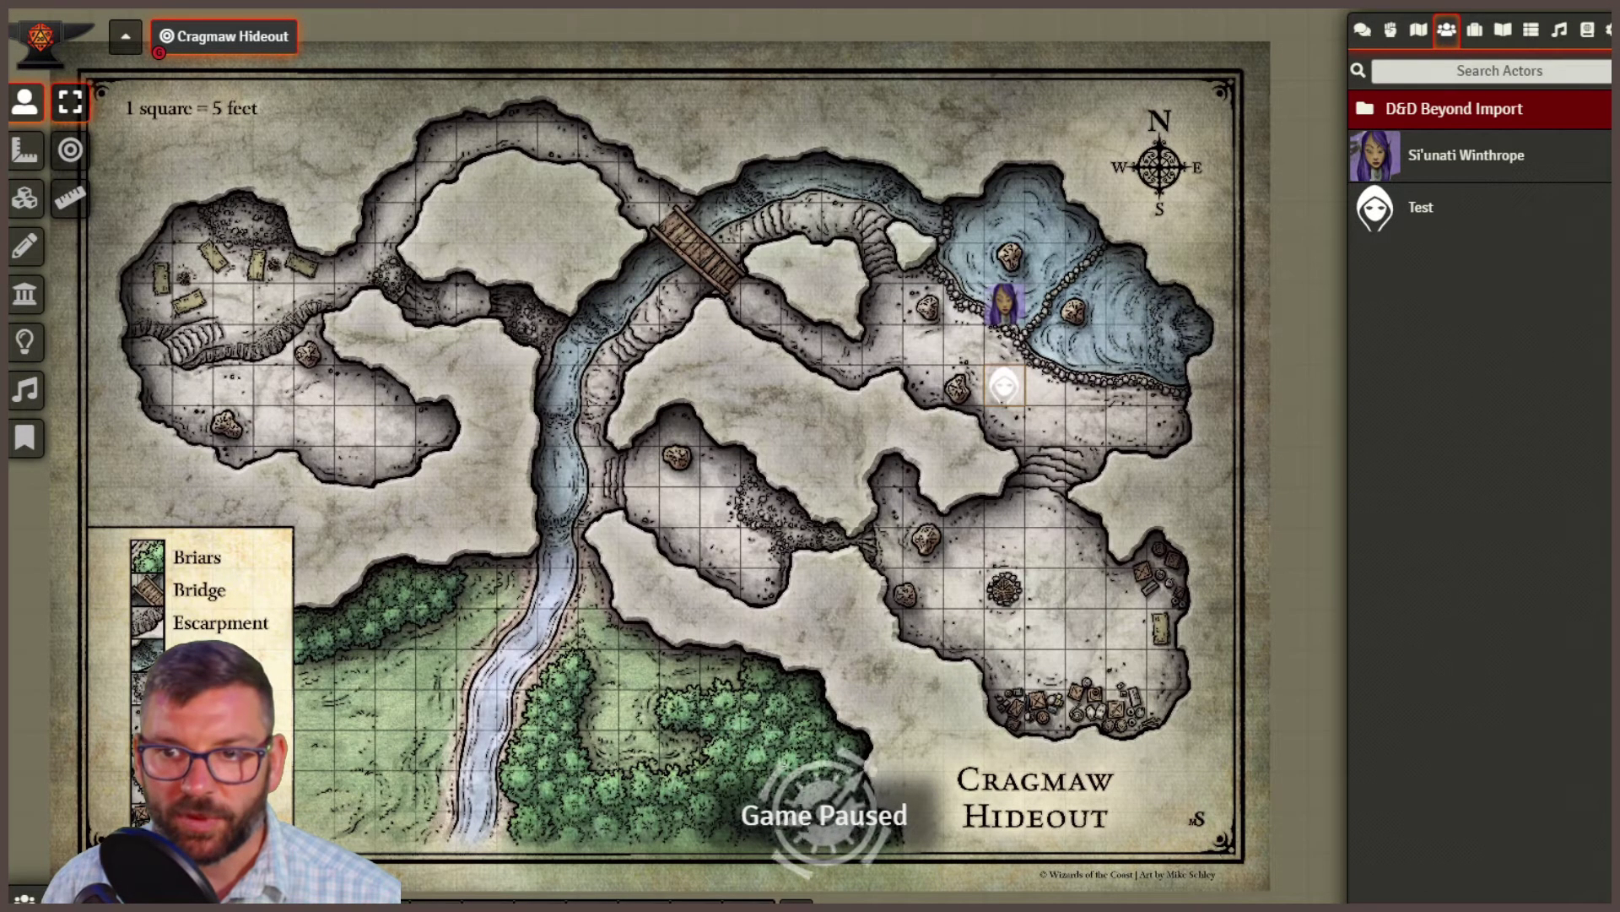
Import the Acolyte from the Monsters (SRD) compendium into the world's actors and close the compendium.
click(1588, 32)
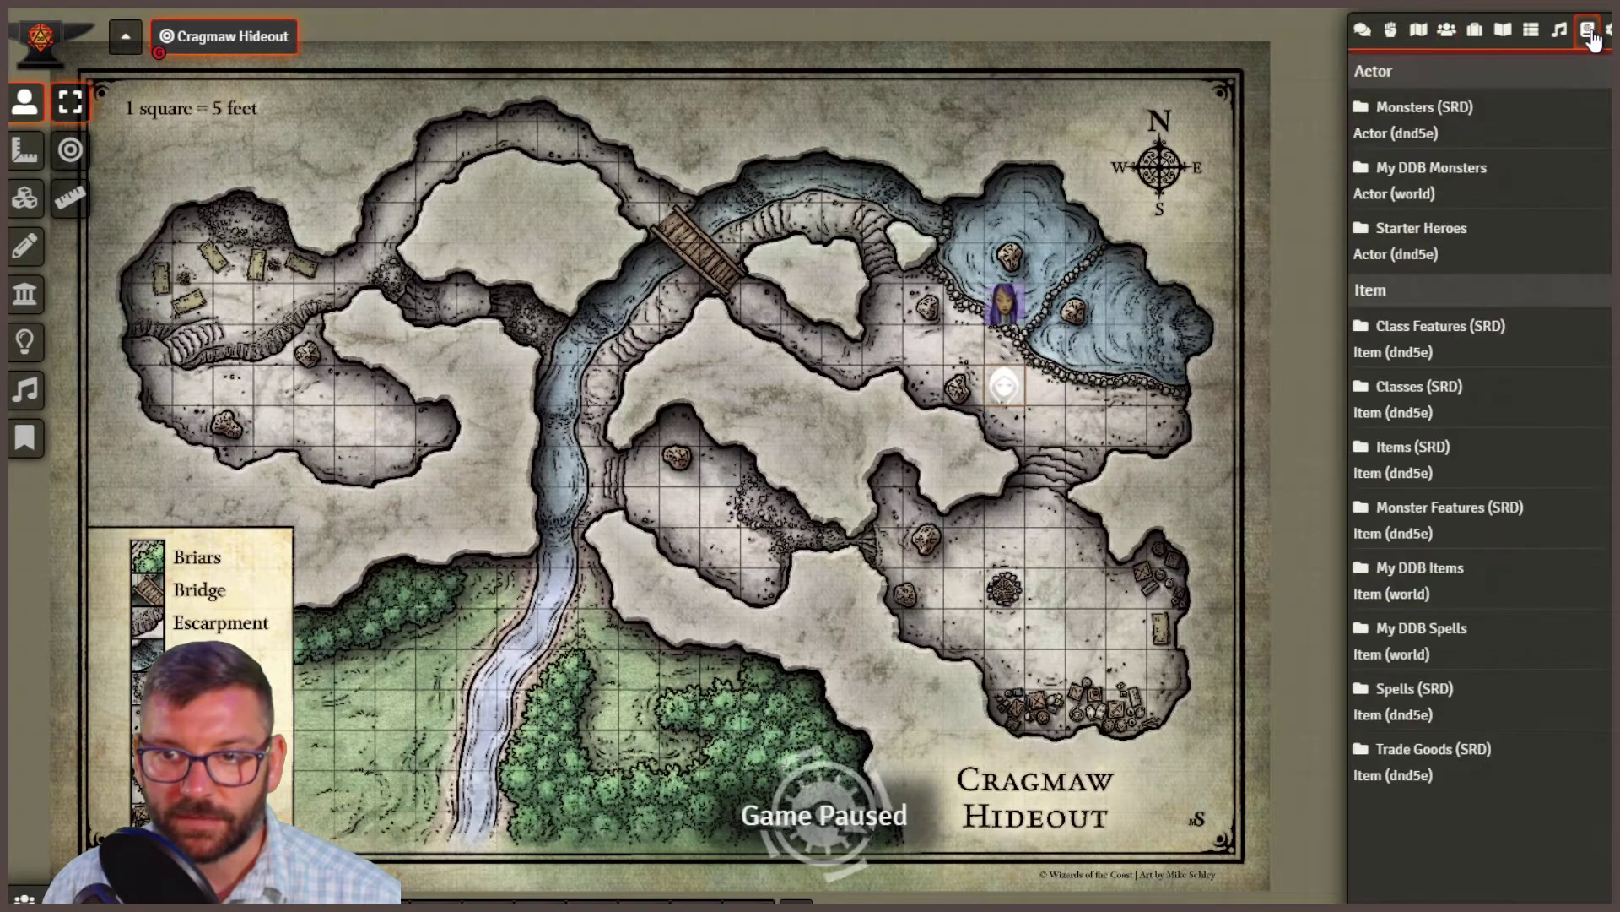
click(1434, 108)
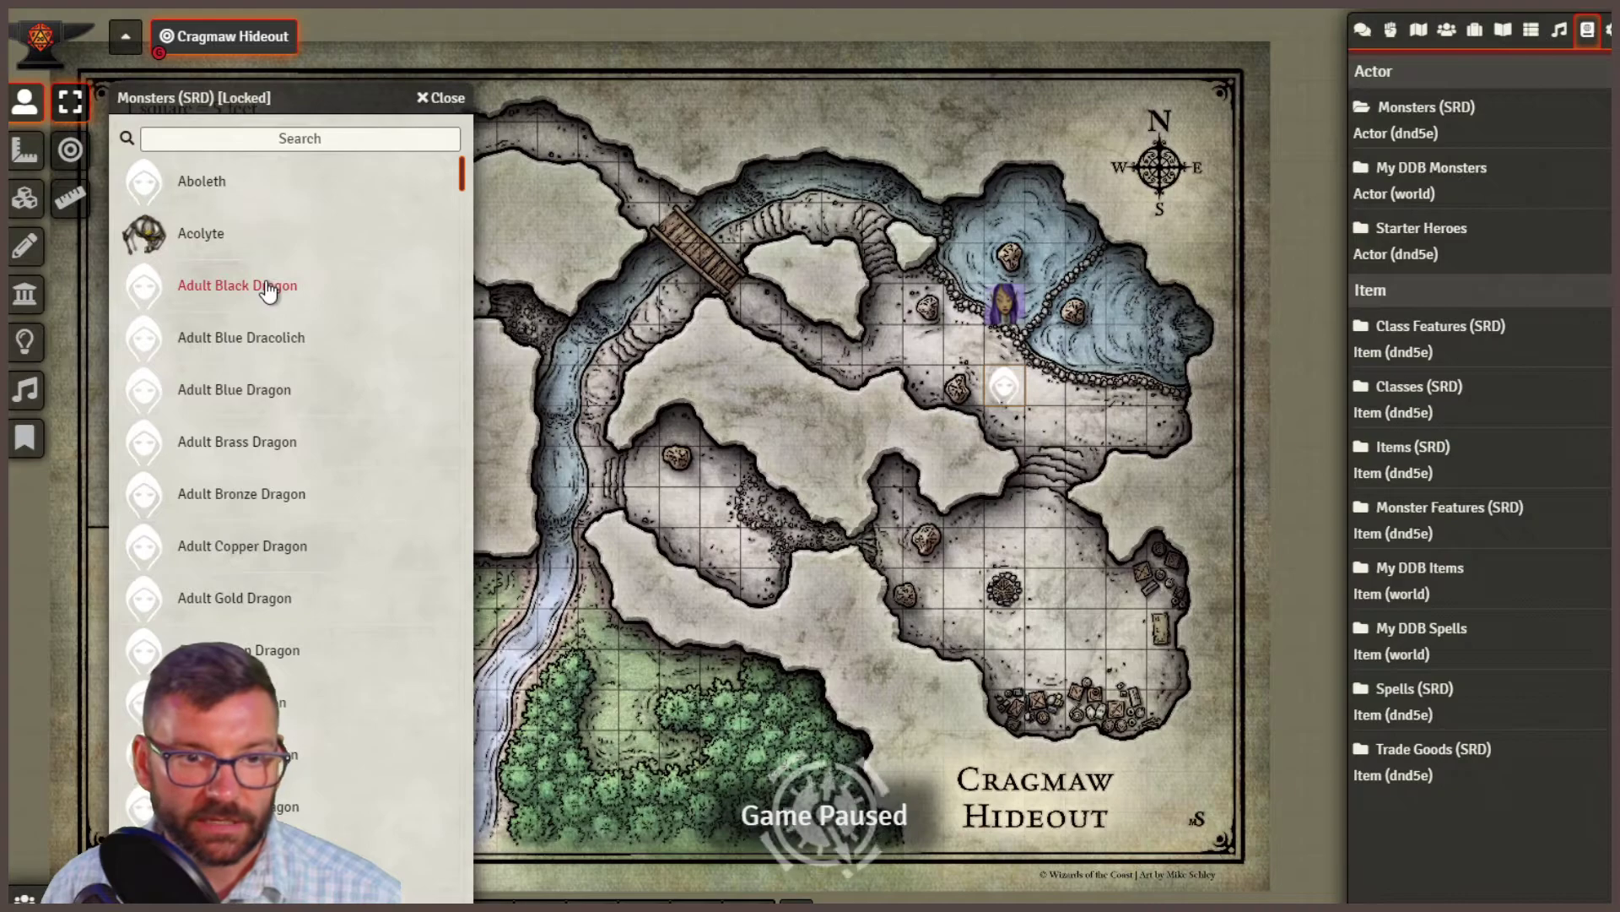
drag(831, 352, 878, 358)
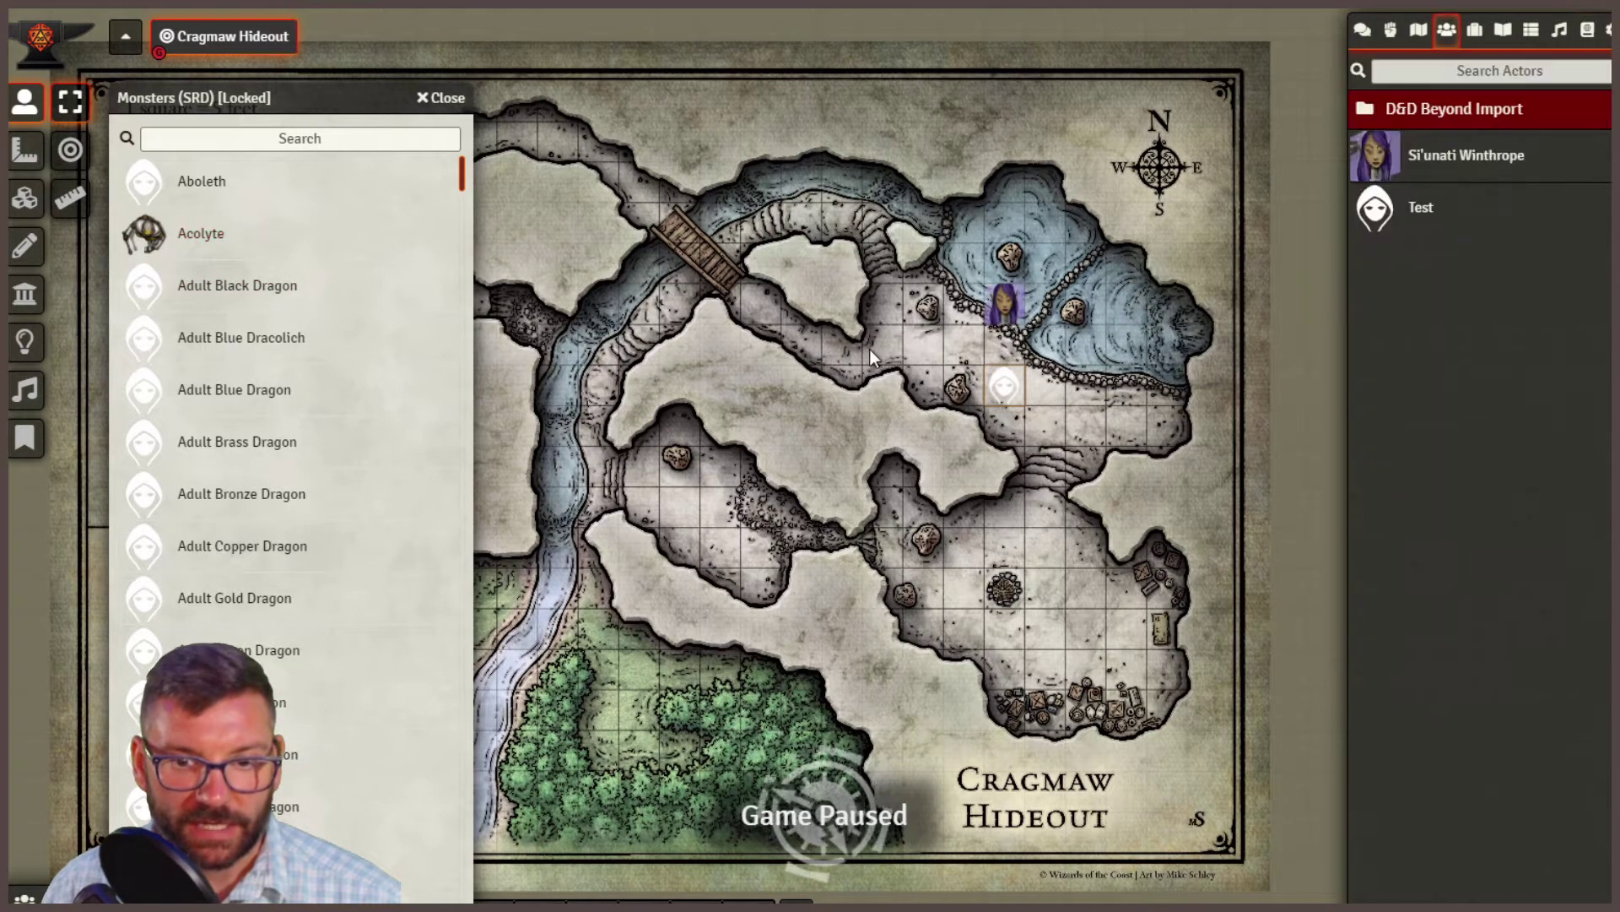
click(439, 100)
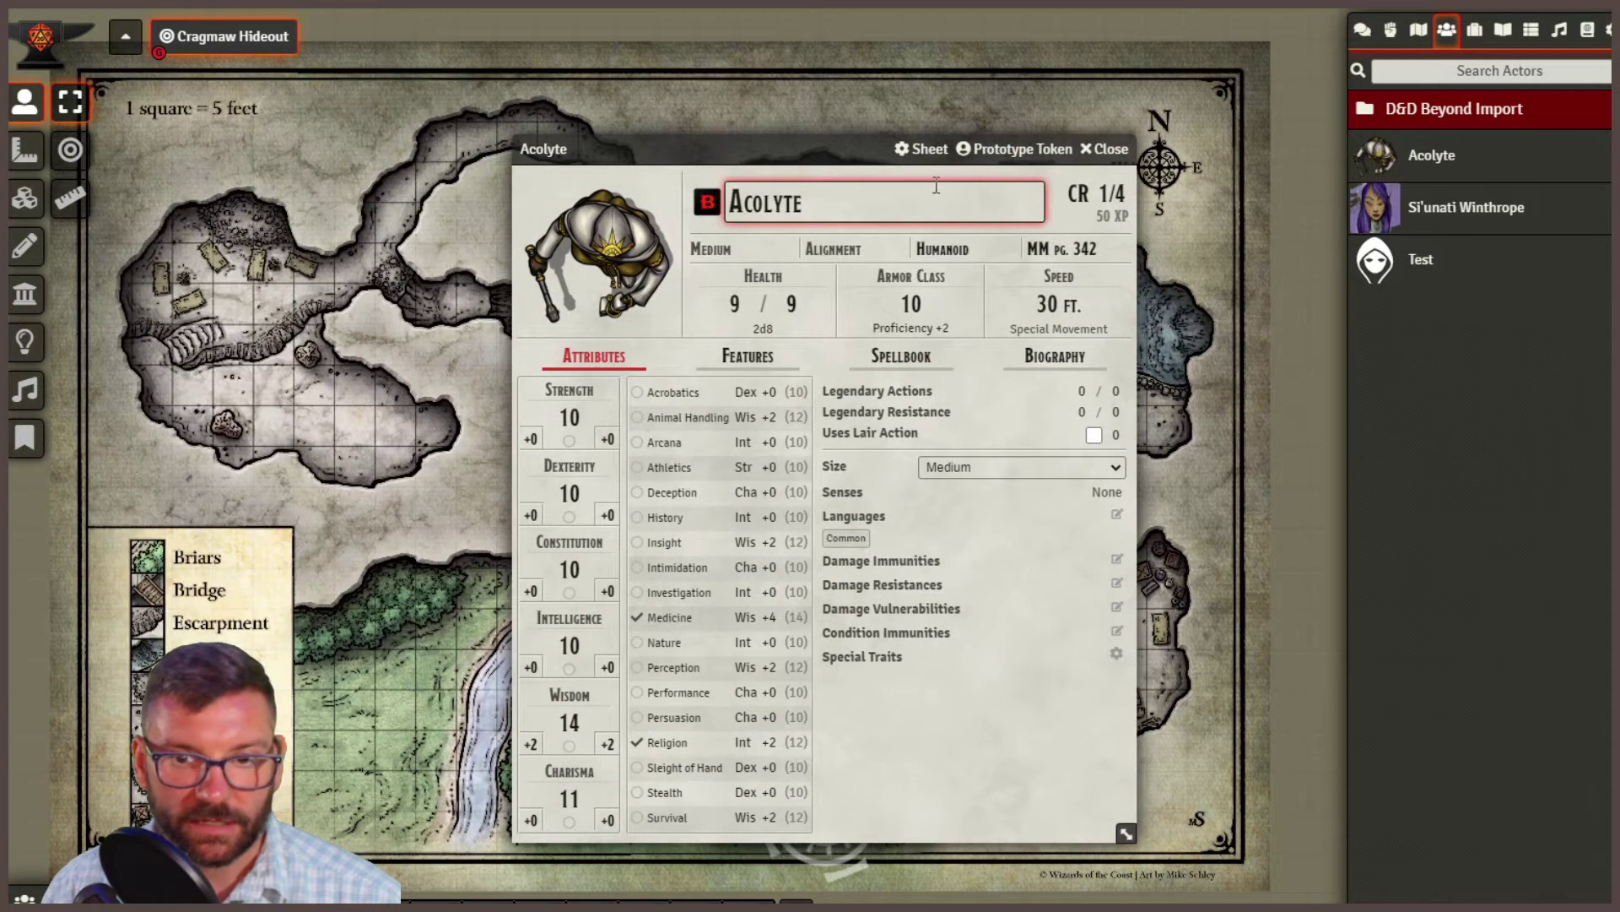
Check the Acolyte's sheet configuration without changing it, and review the sheet's Features, Spellbook, Biography and Attributes pages.
drag(745, 152, 627, 115)
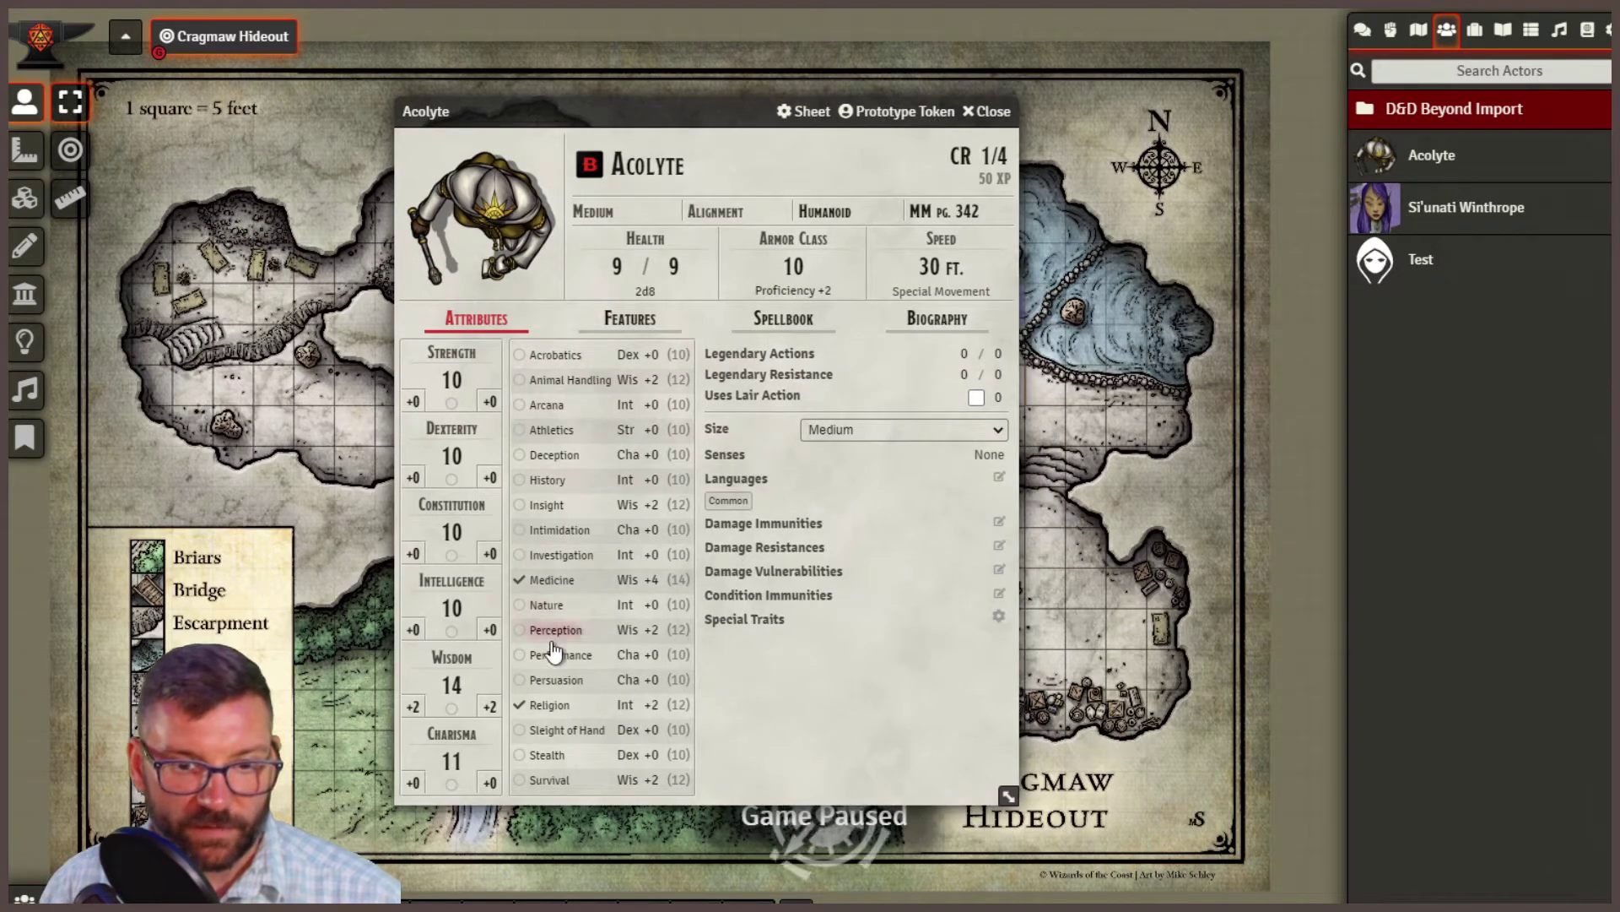
click(804, 114)
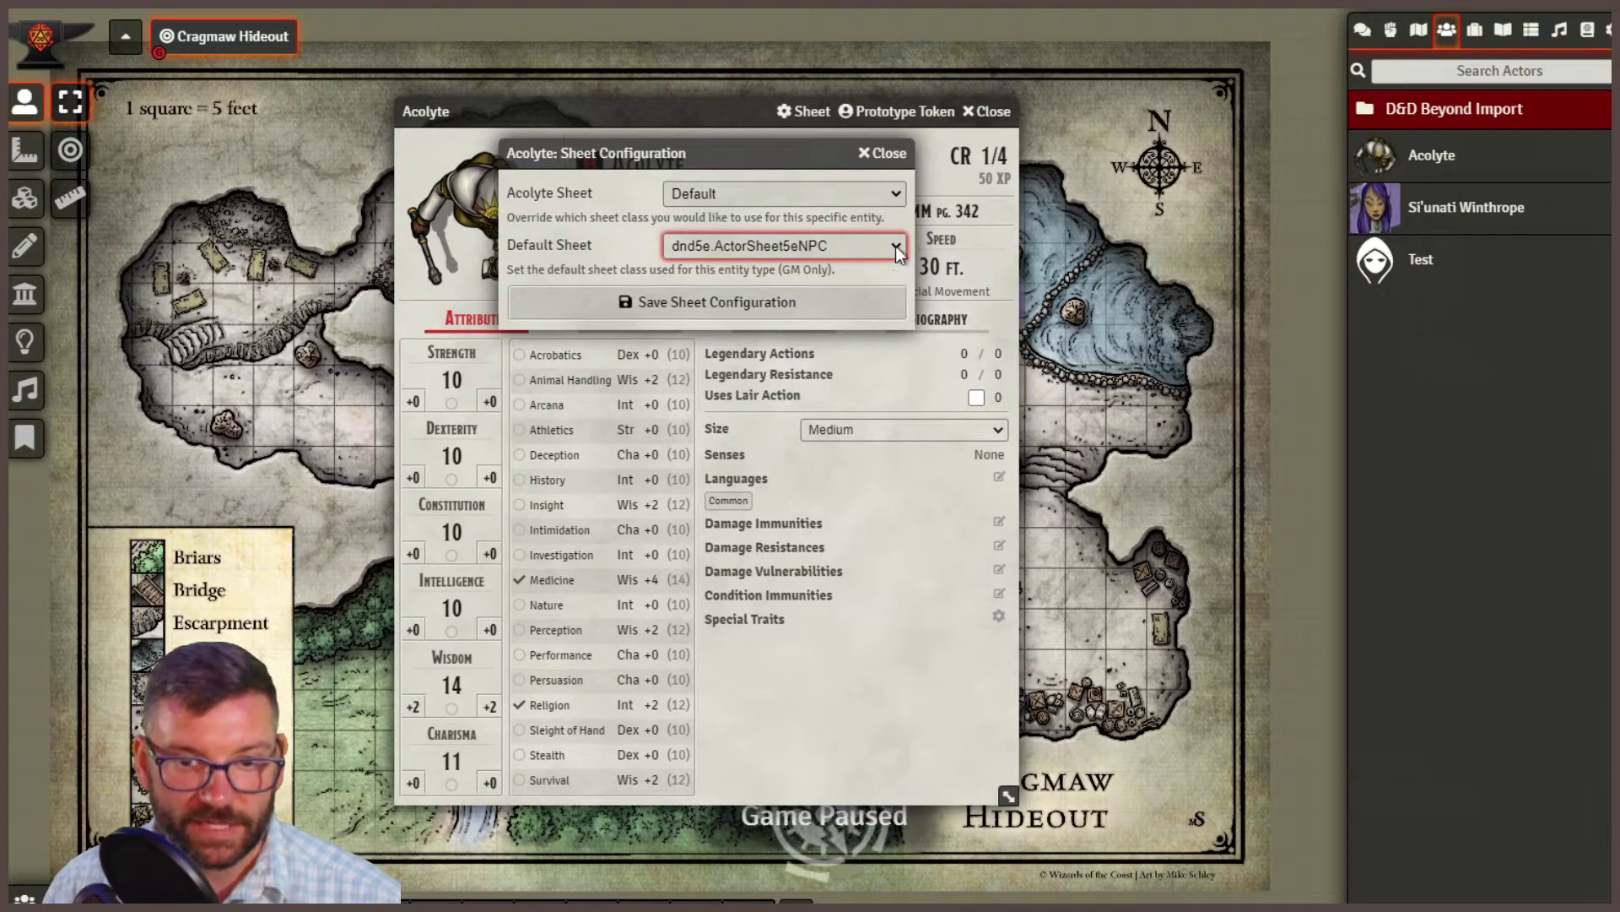
click(890, 160)
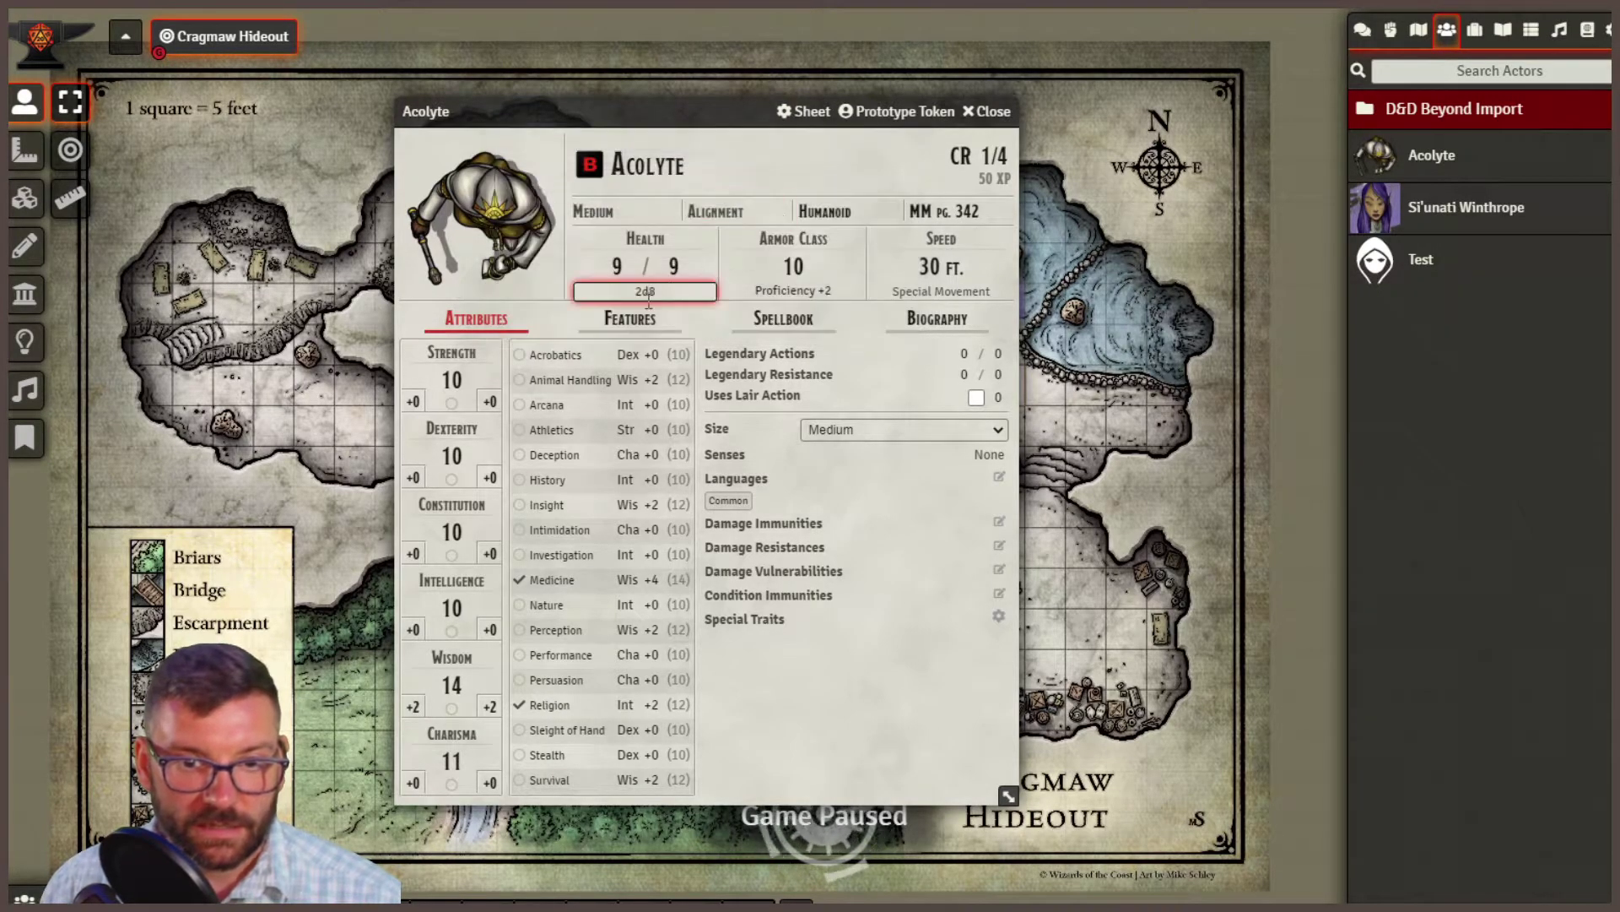
click(630, 319)
click(783, 319)
click(938, 320)
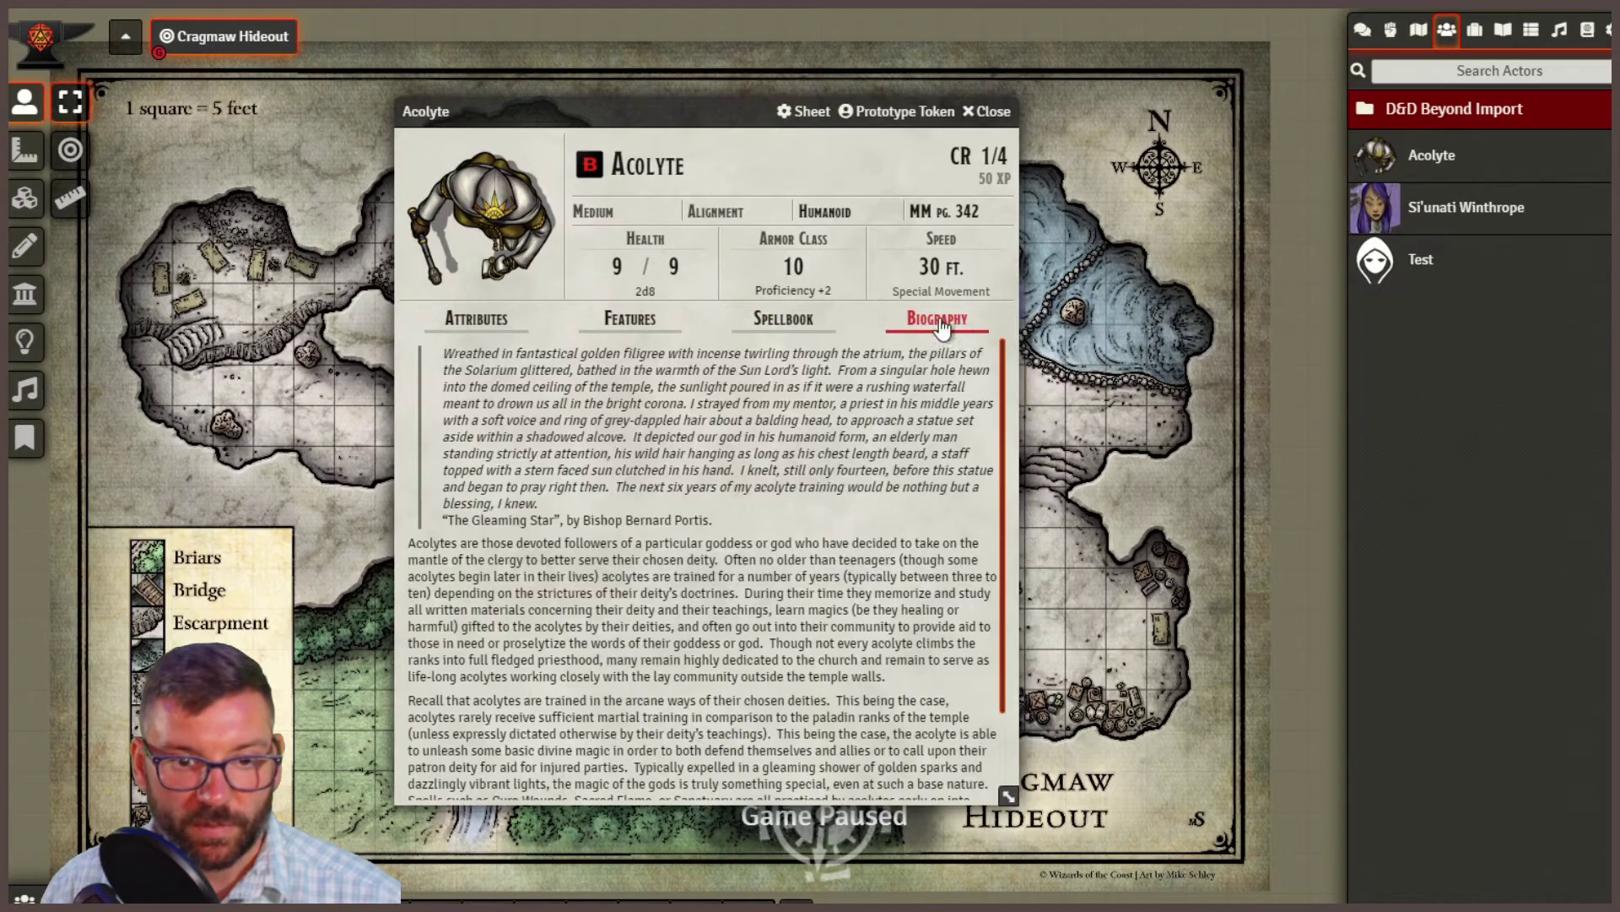
click(477, 319)
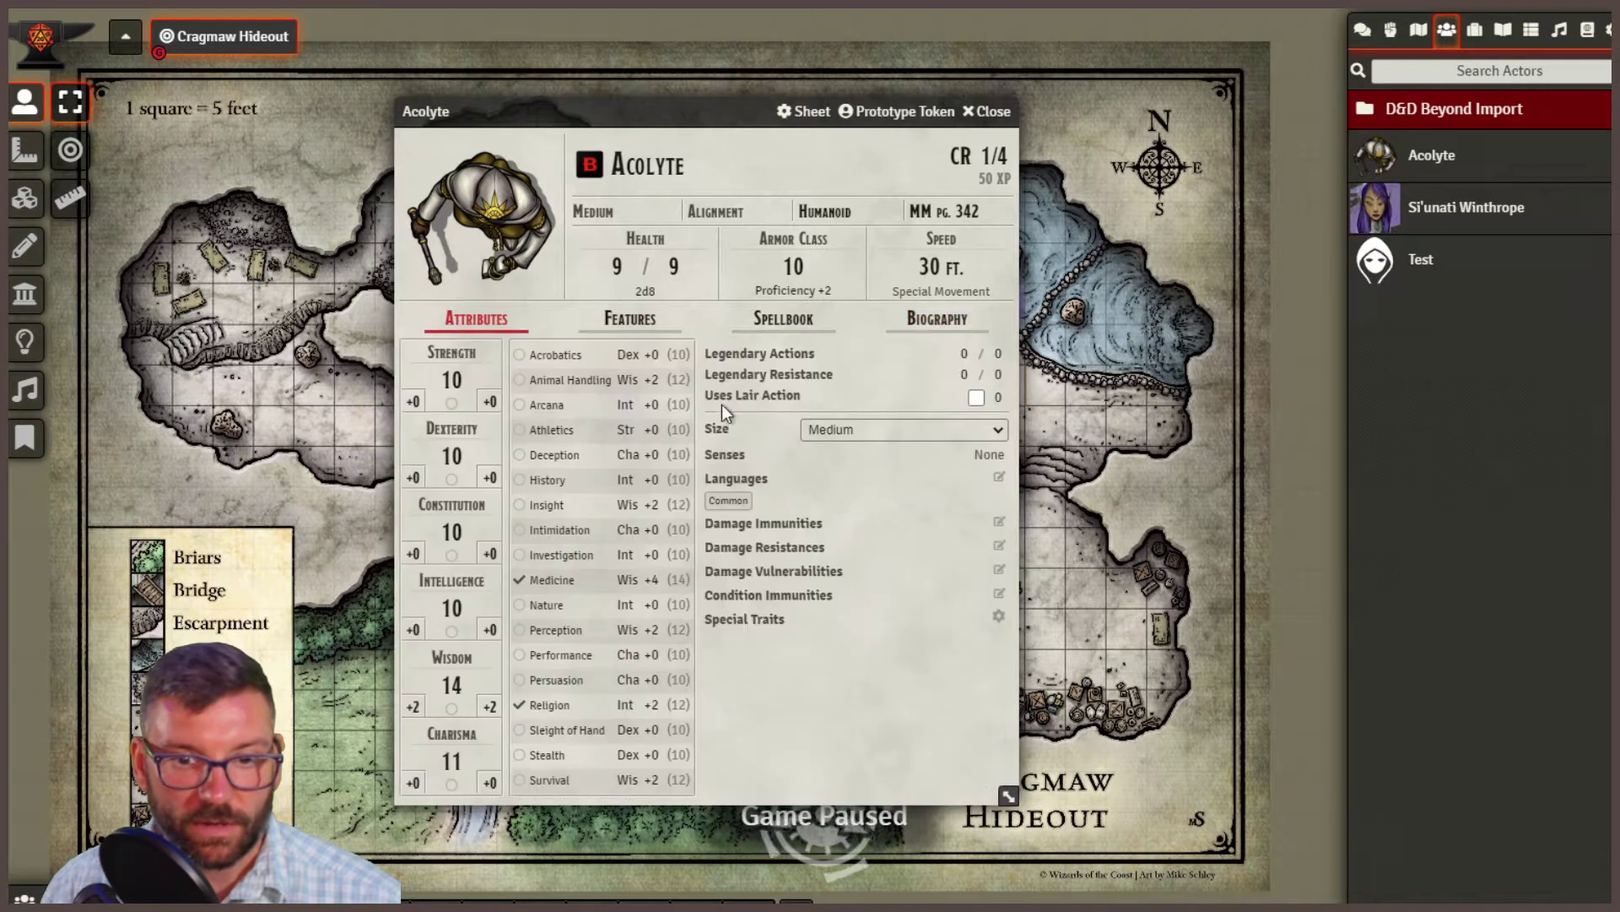
Override the Acolyte's sheet with dnd5e.BetterNPCActor5eSheet and reposition the sheet over the map.
click(815, 114)
click(827, 235)
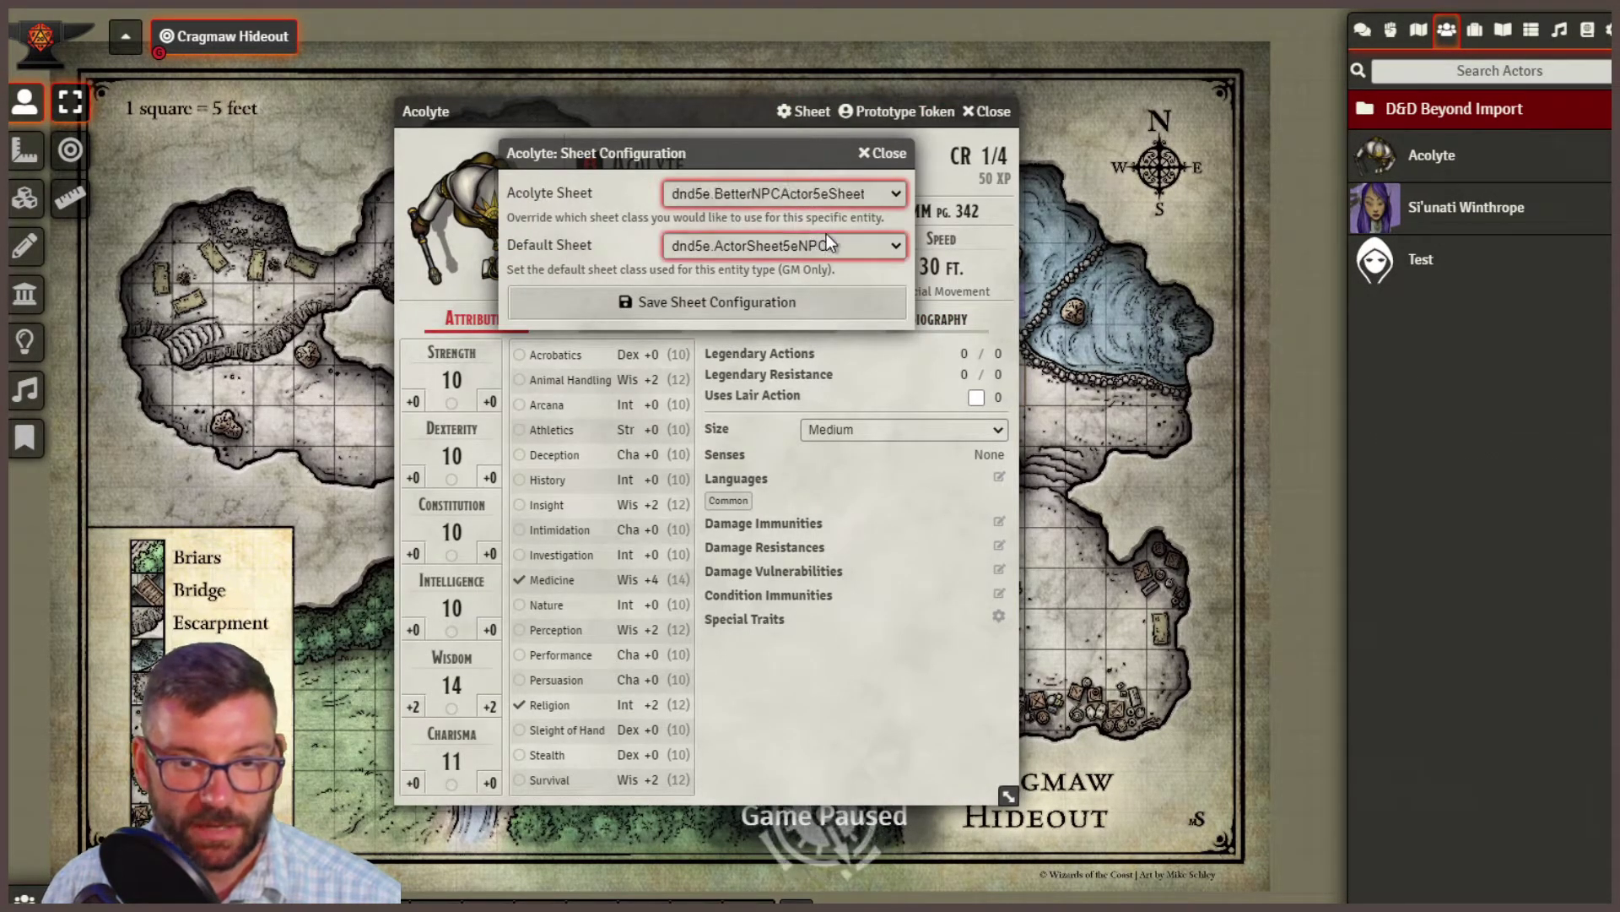
click(756, 314)
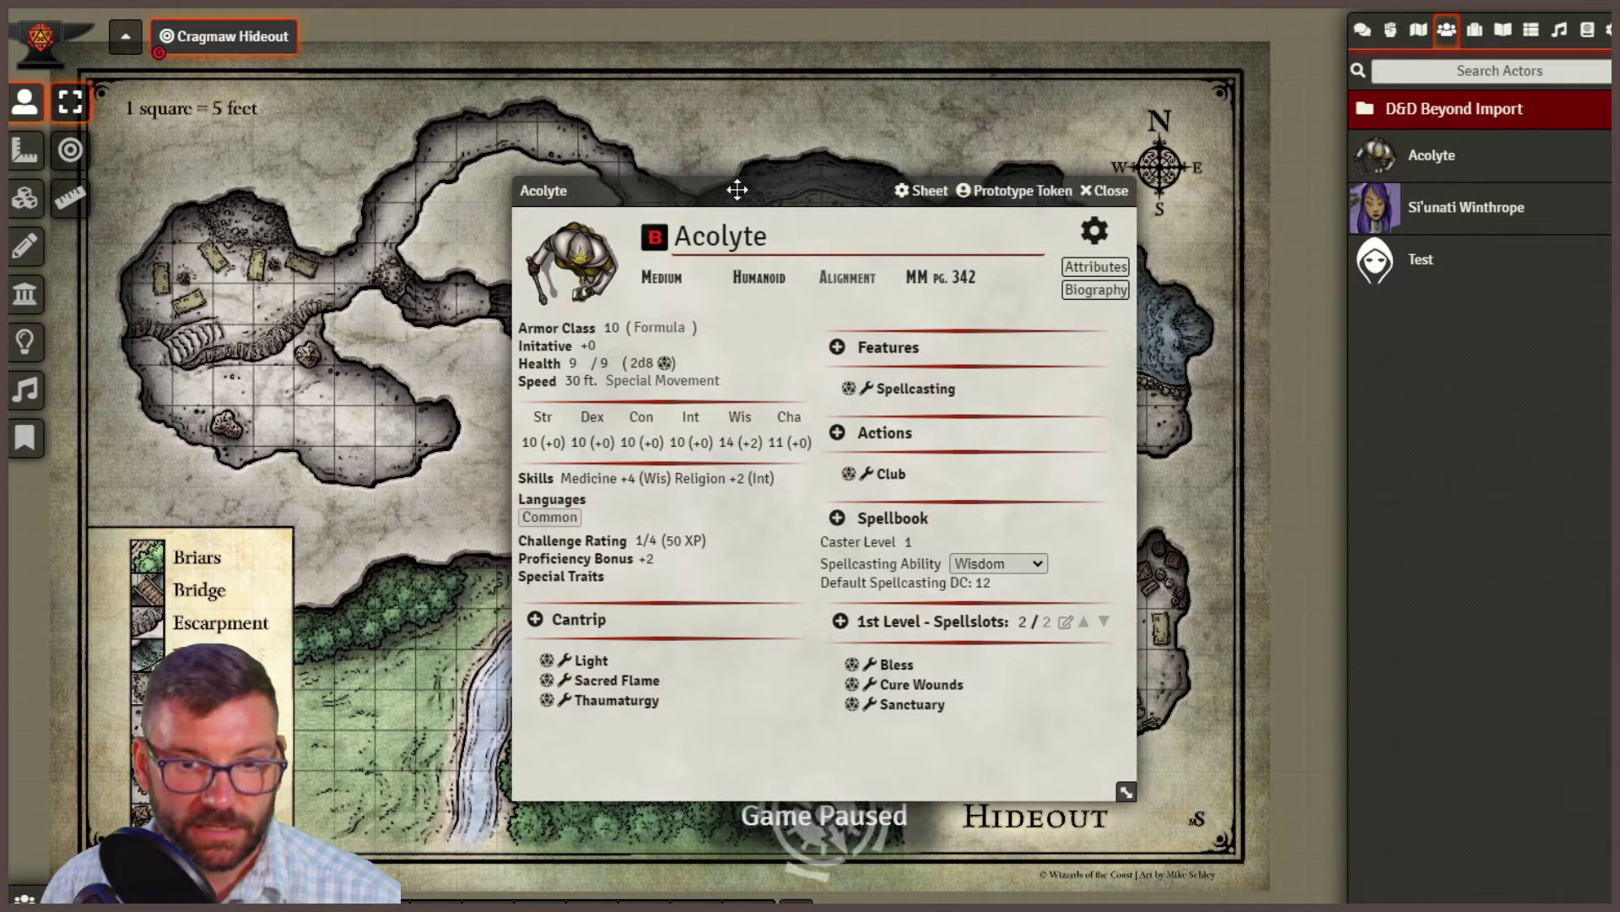
drag(734, 189, 639, 127)
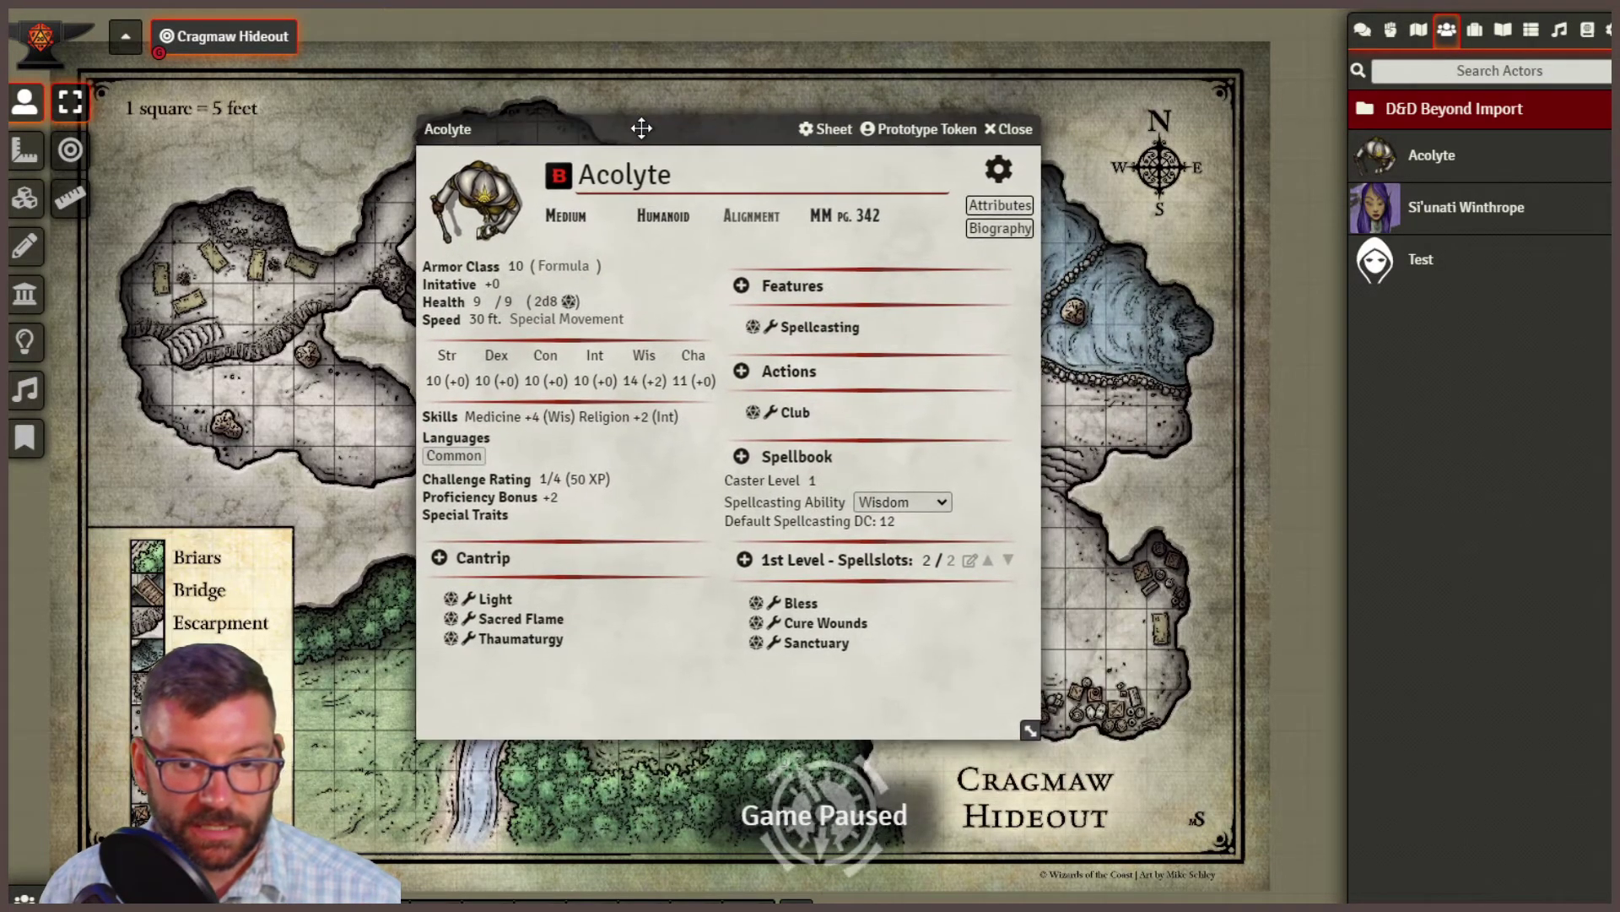
Add a blank spell to the Acolyte from the Cantrip section, view its description page, and close it.
click(440, 558)
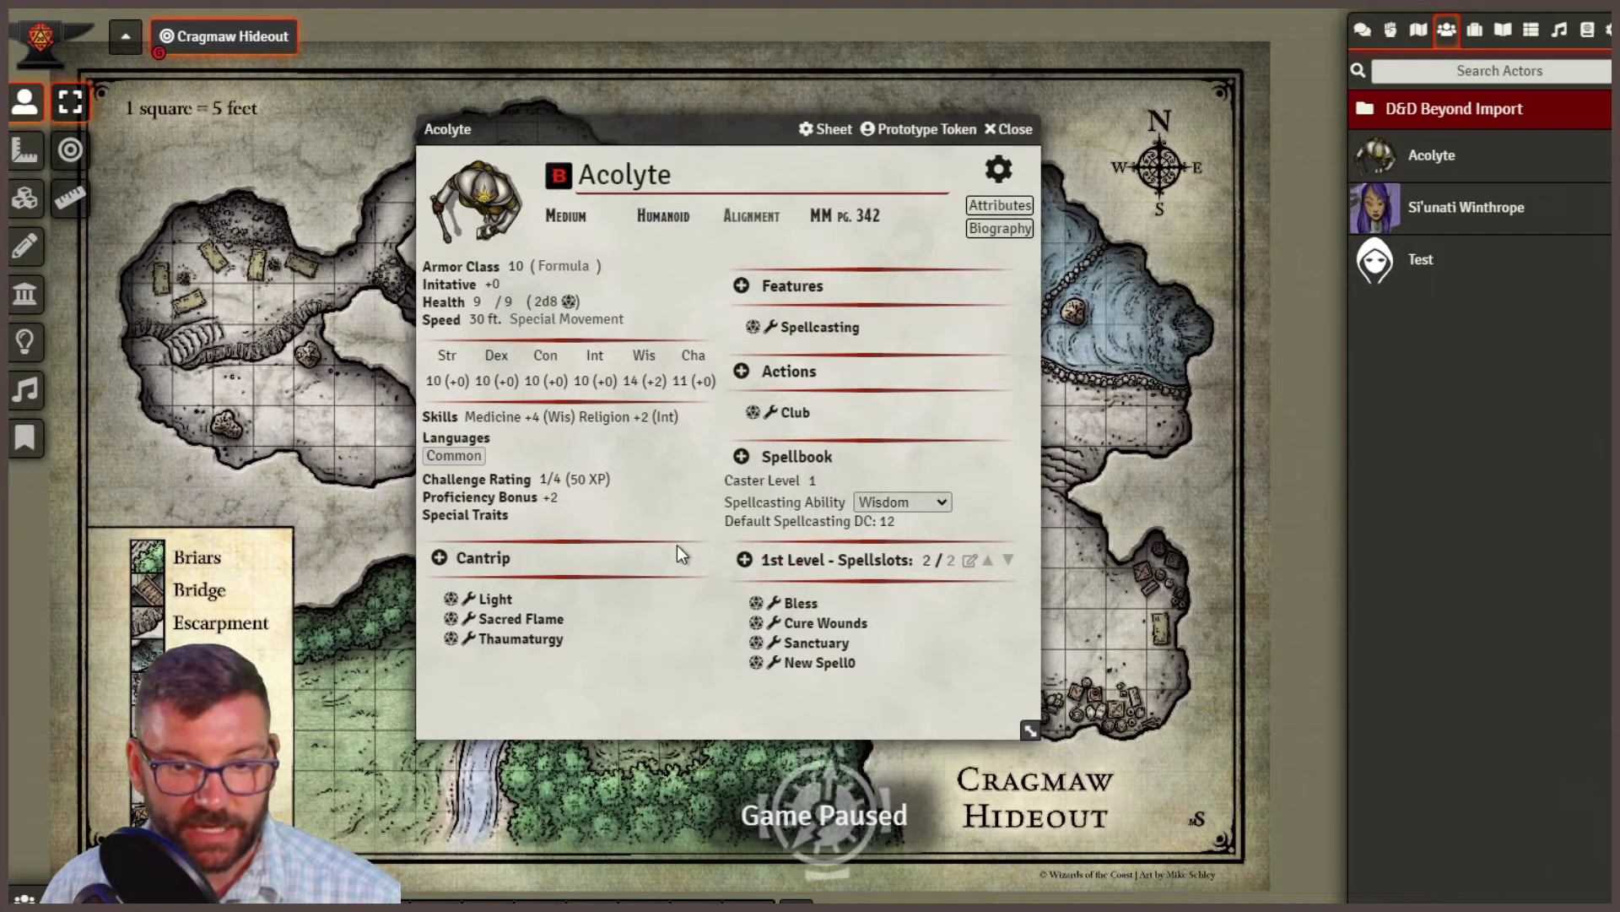
click(773, 661)
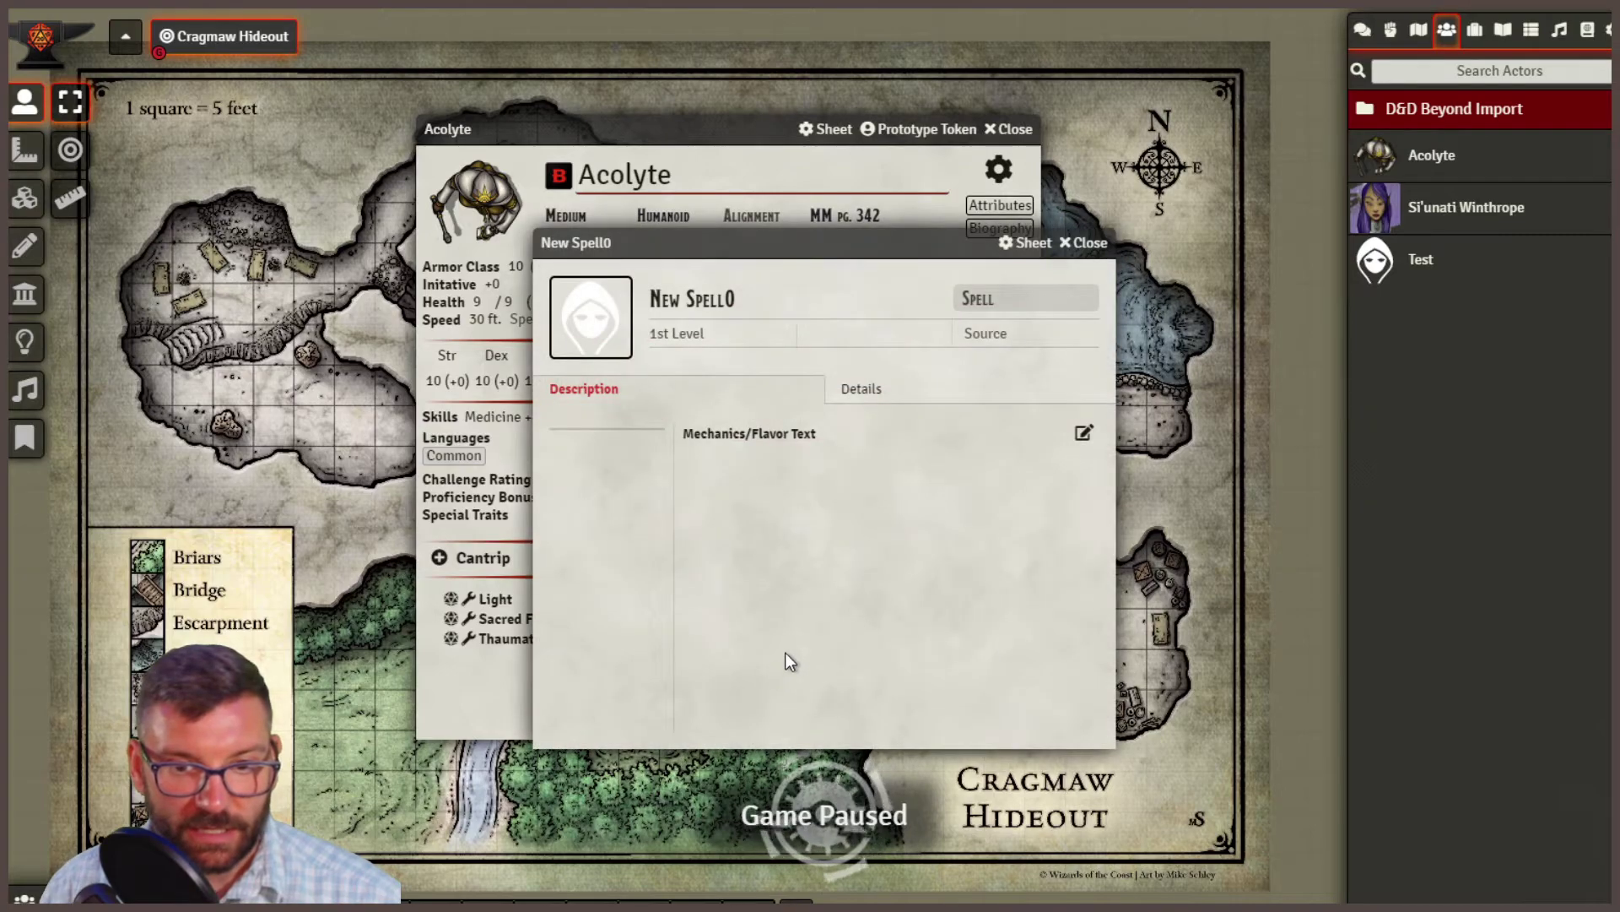
click(1084, 243)
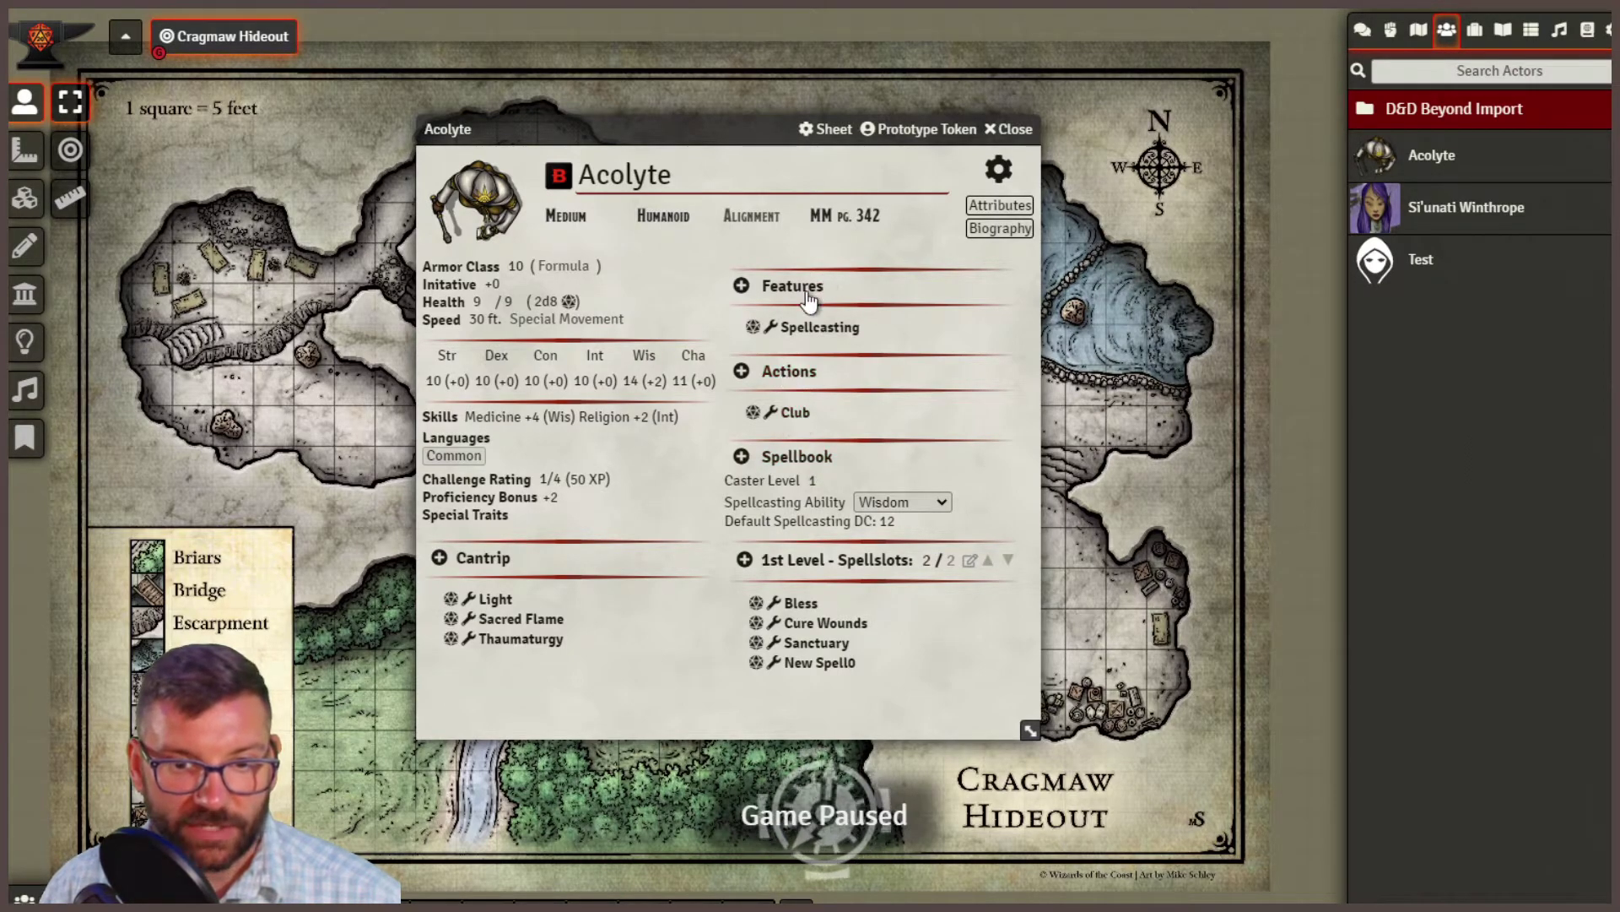
Add a blank action to the Acolyte and expand its details to show the list-moving options.
click(743, 374)
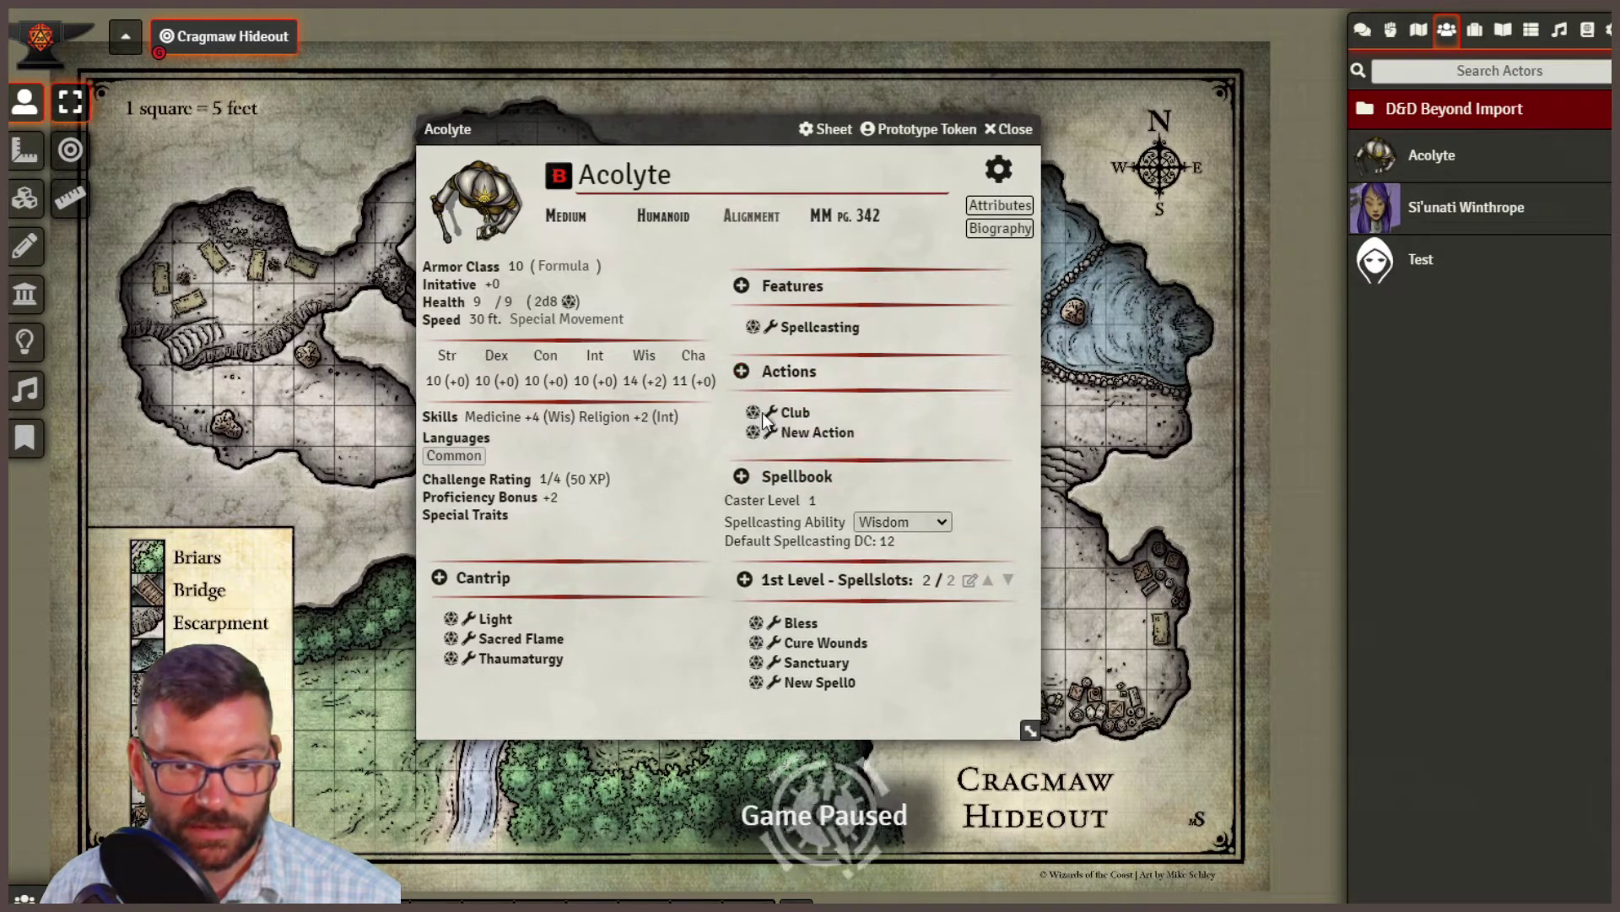
click(819, 436)
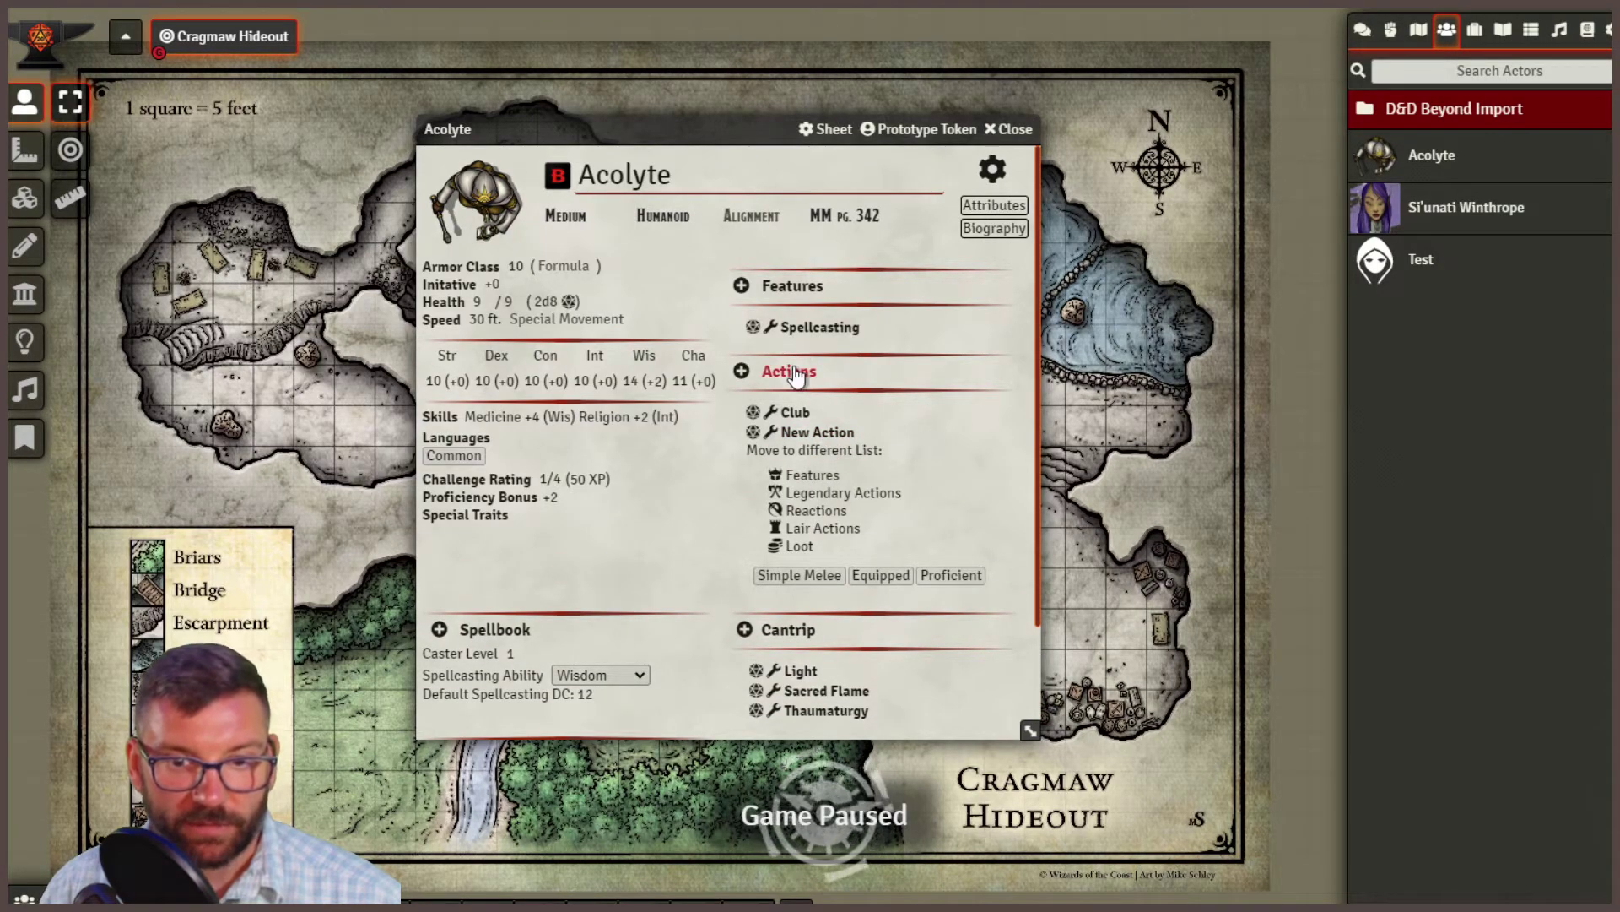
click(790, 287)
click(799, 349)
click(801, 347)
click(802, 289)
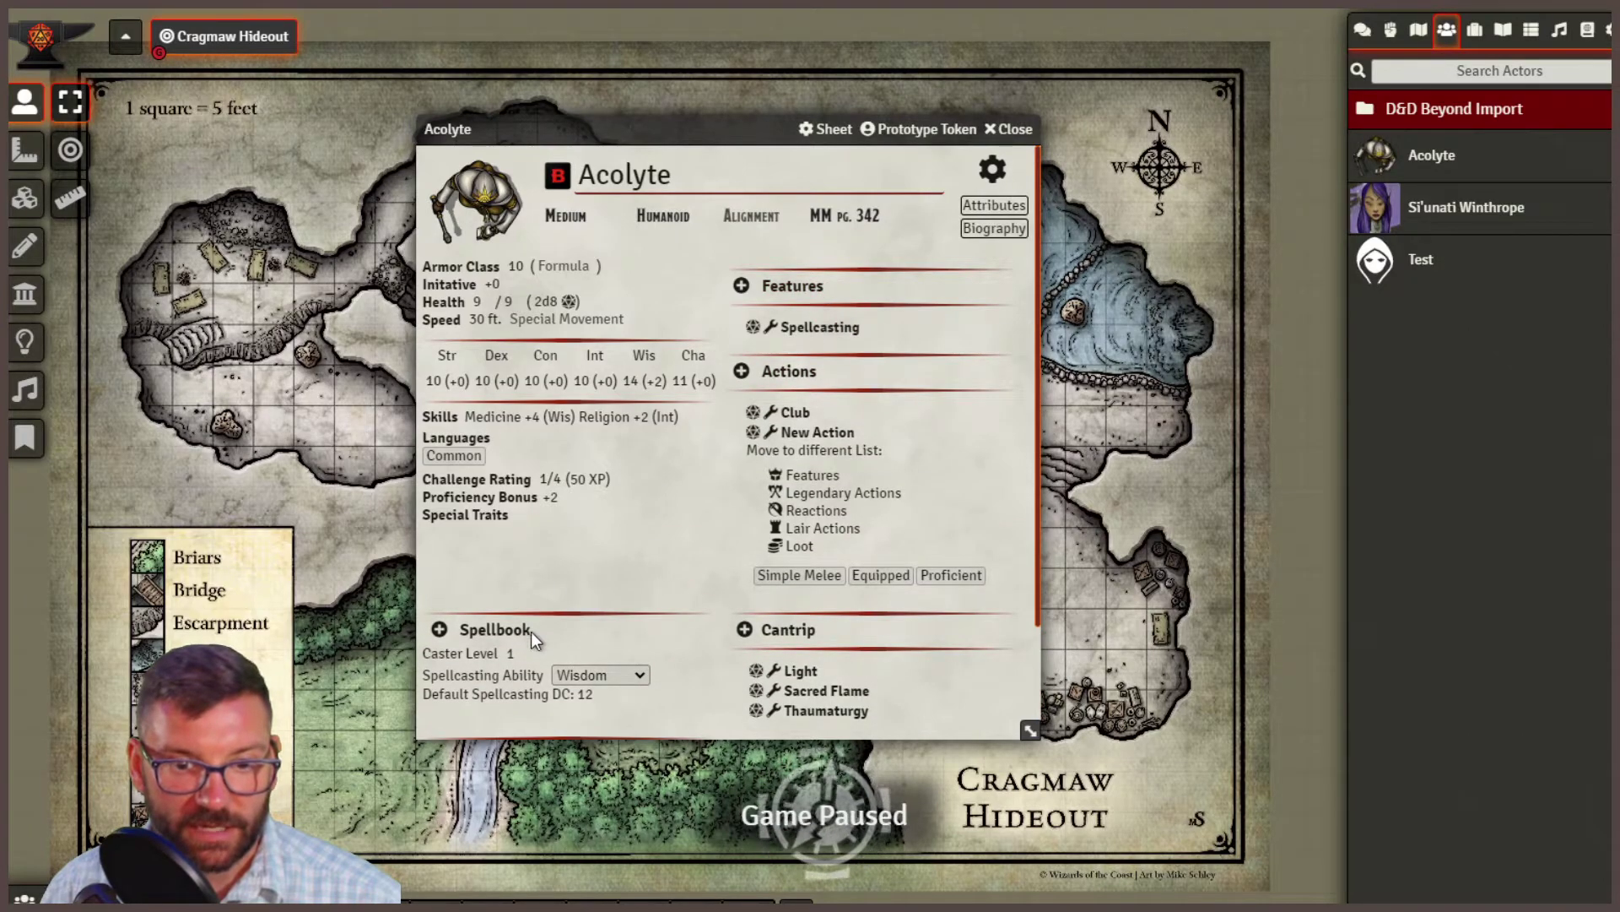
Show the editable fields on the Acolyte's sheet and return it to the compact view.
click(793, 638)
click(793, 633)
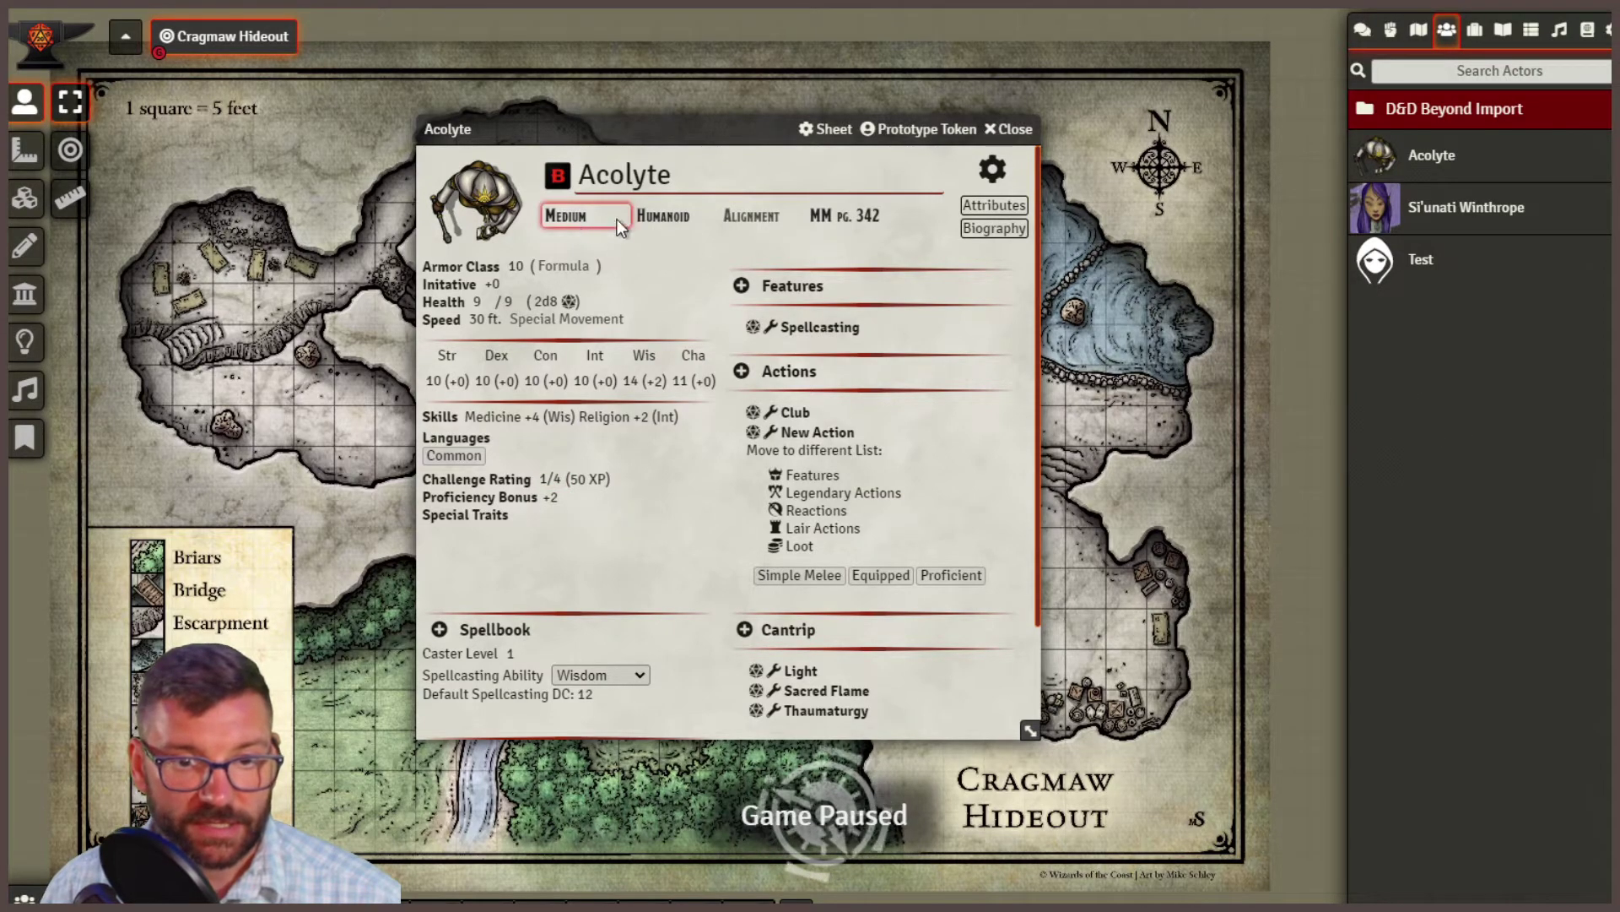
click(996, 229)
click(996, 207)
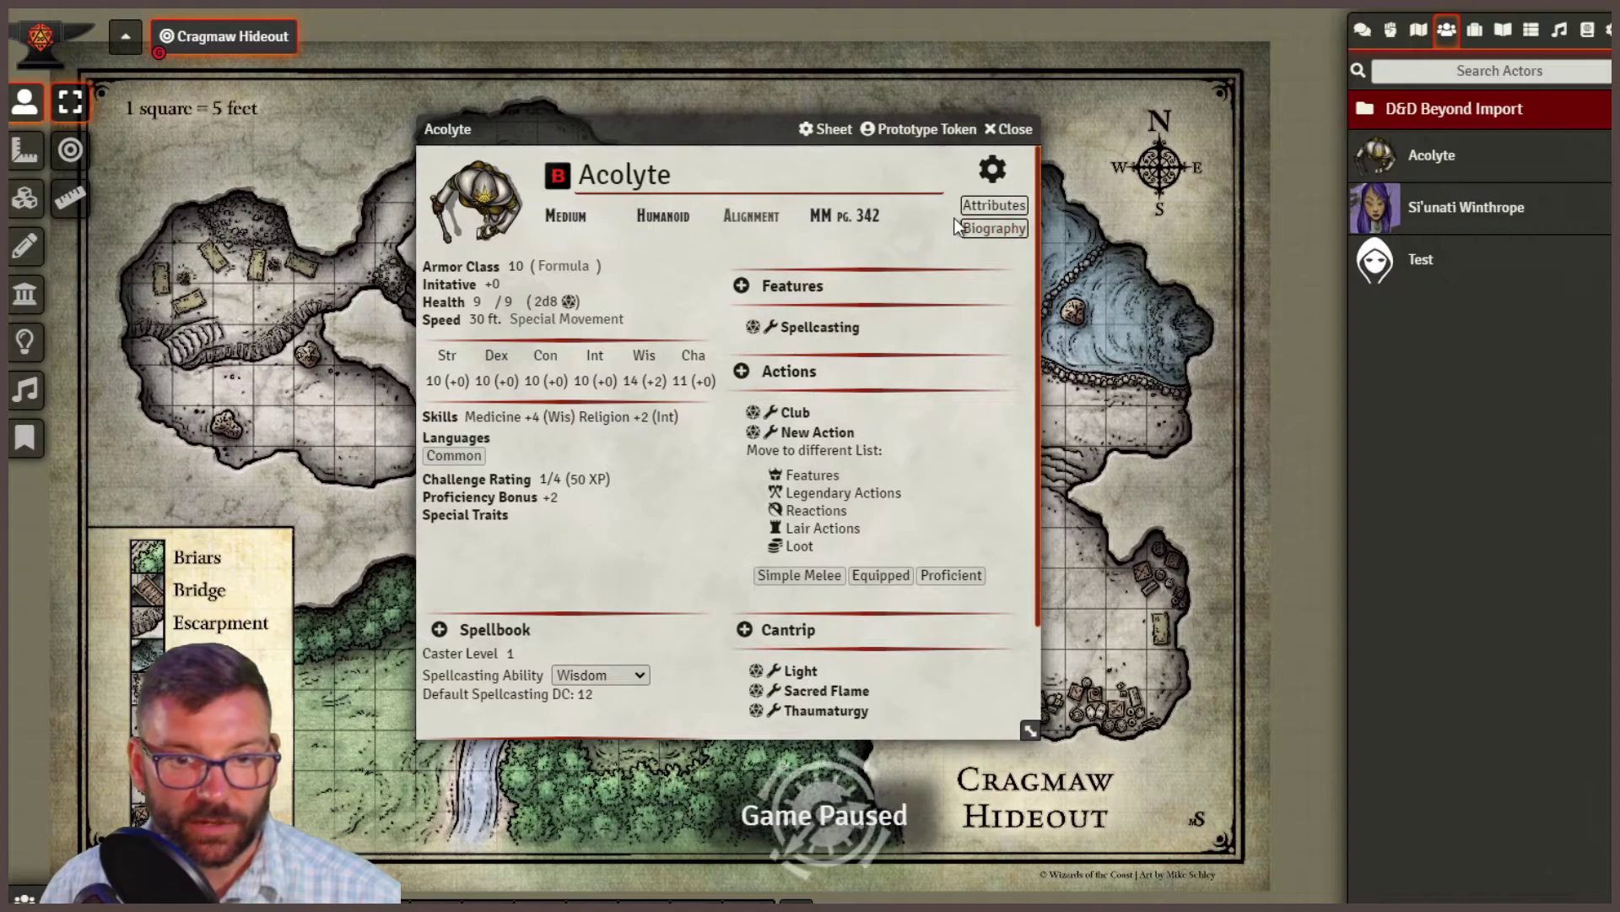
click(994, 171)
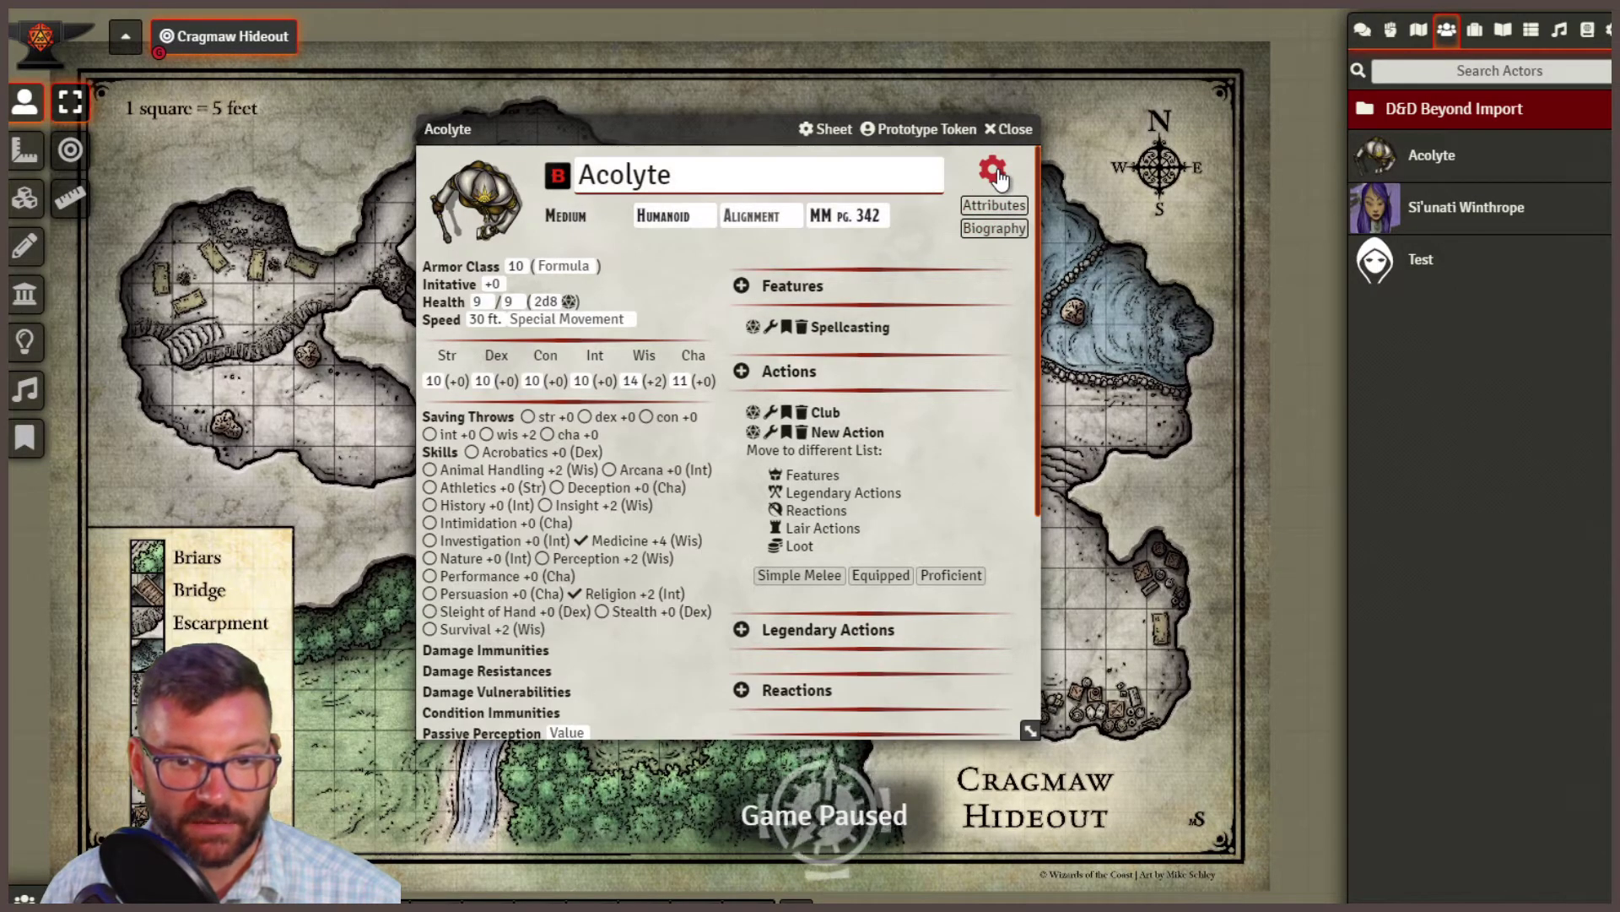
click(993, 171)
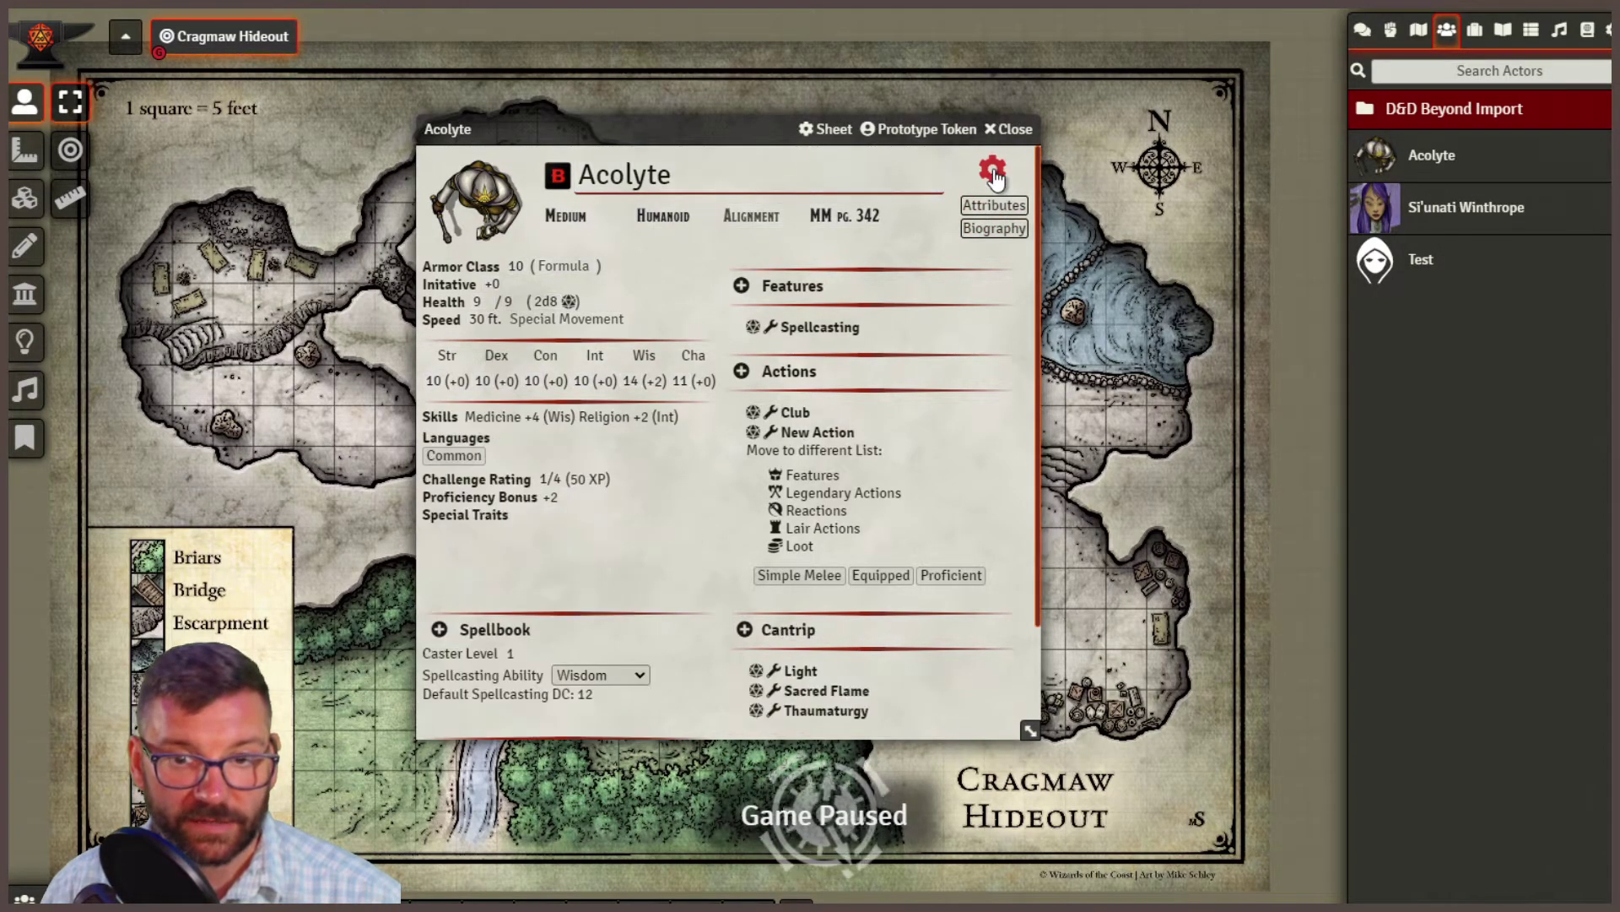
Pick a sheet option in the Acolyte's sheet configuration, save it, and leave the sheet closed.
click(827, 129)
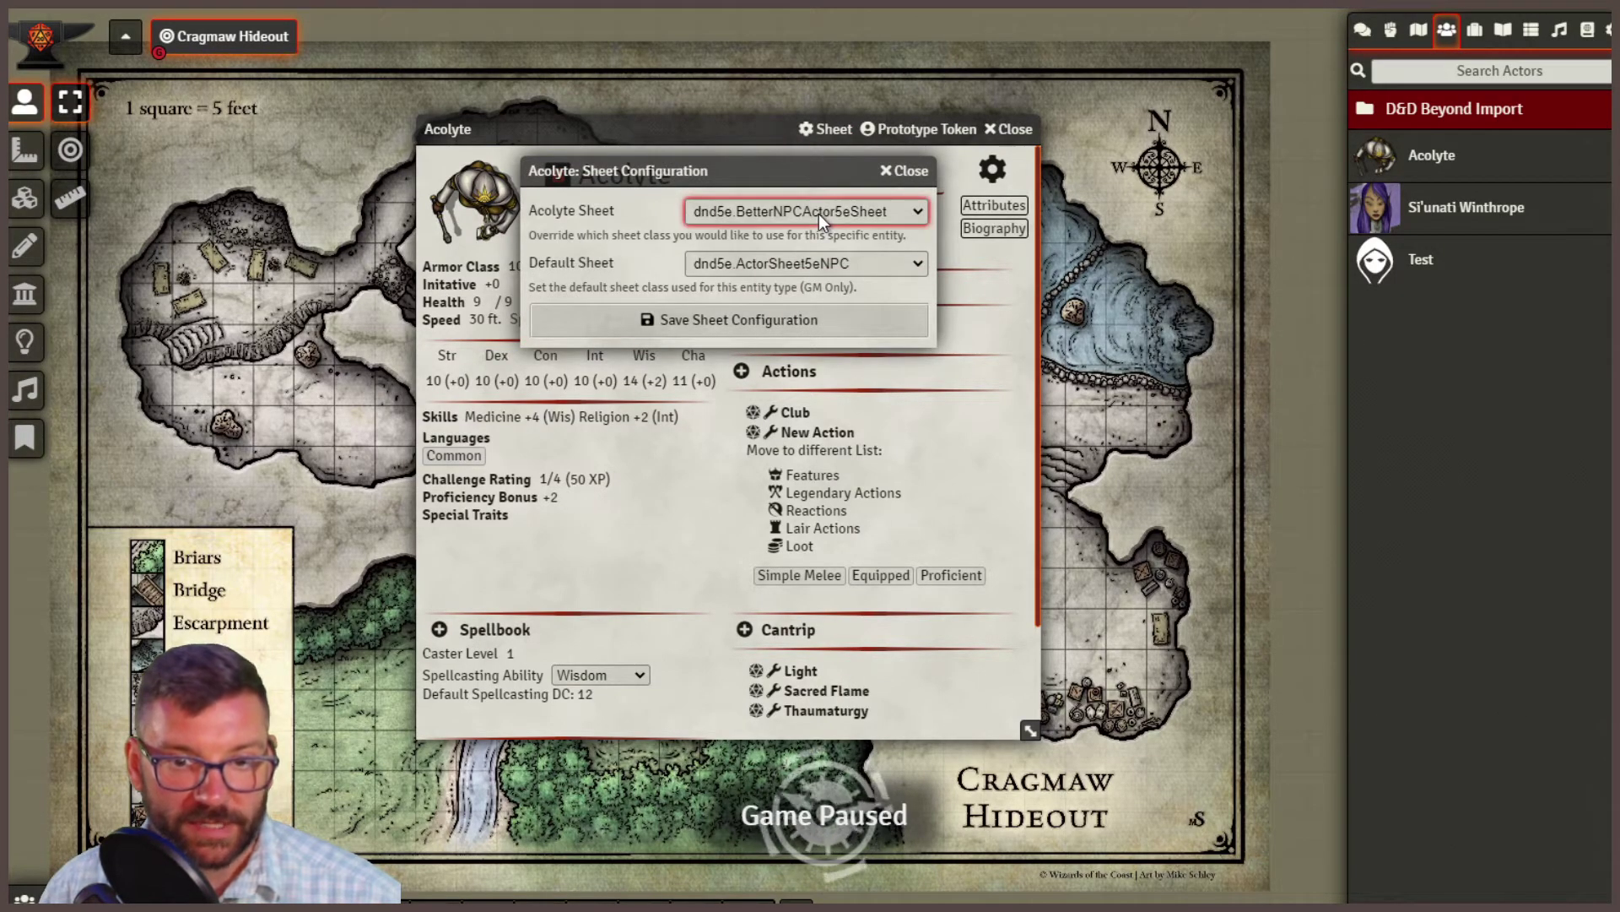
click(874, 297)
click(786, 319)
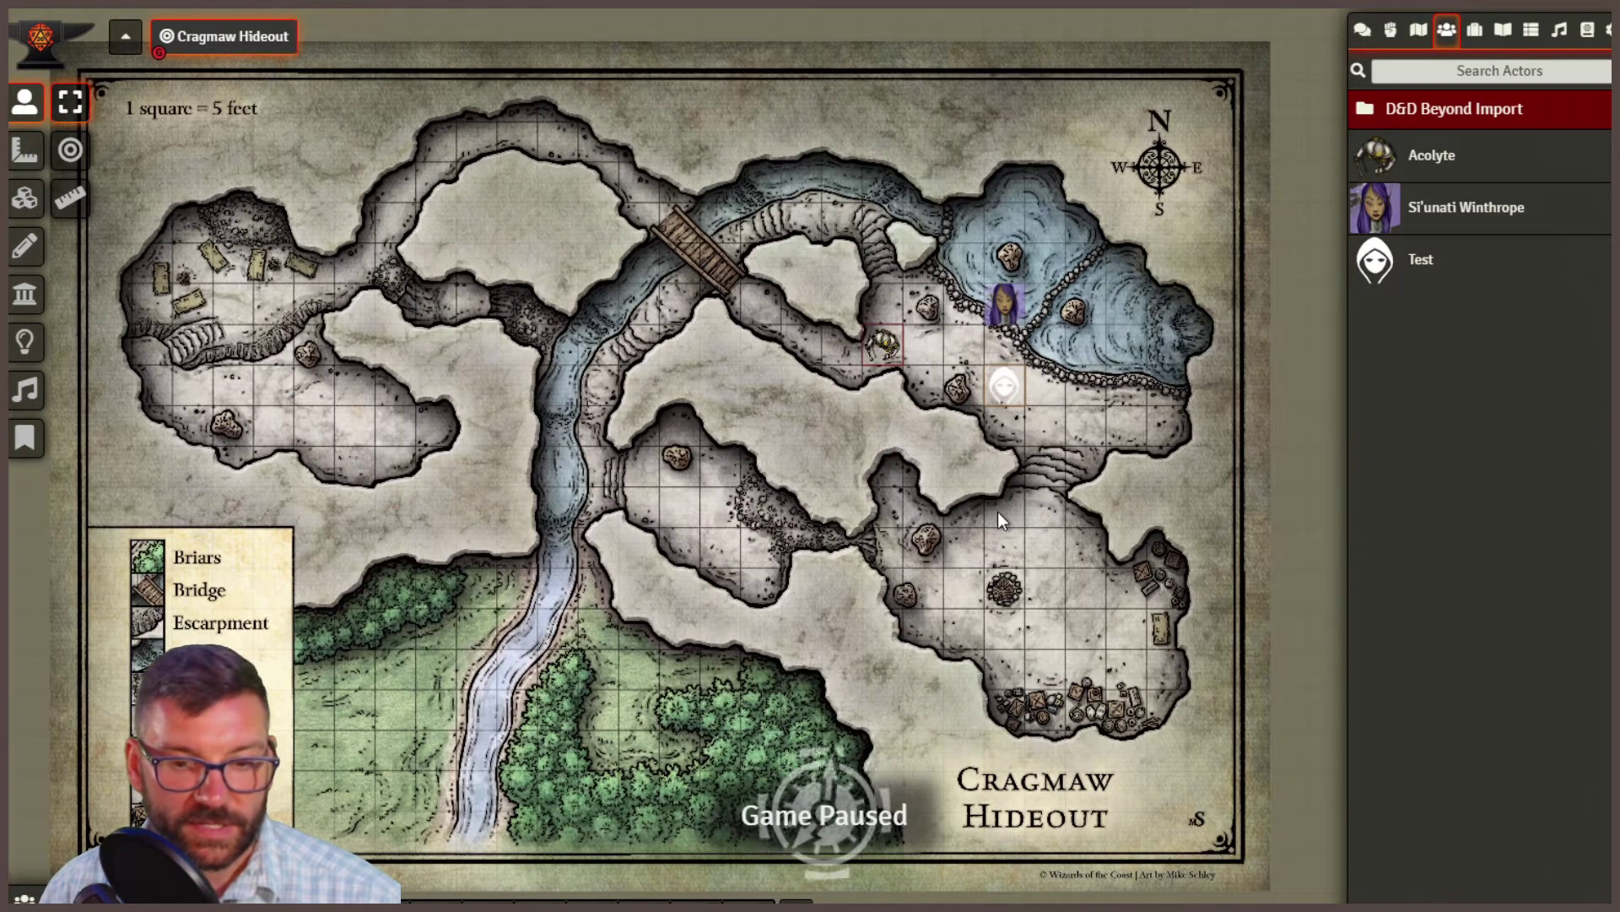
Compare the Test actor's directory sheet with the sheet of its token on the map, closing each one.
click(1412, 278)
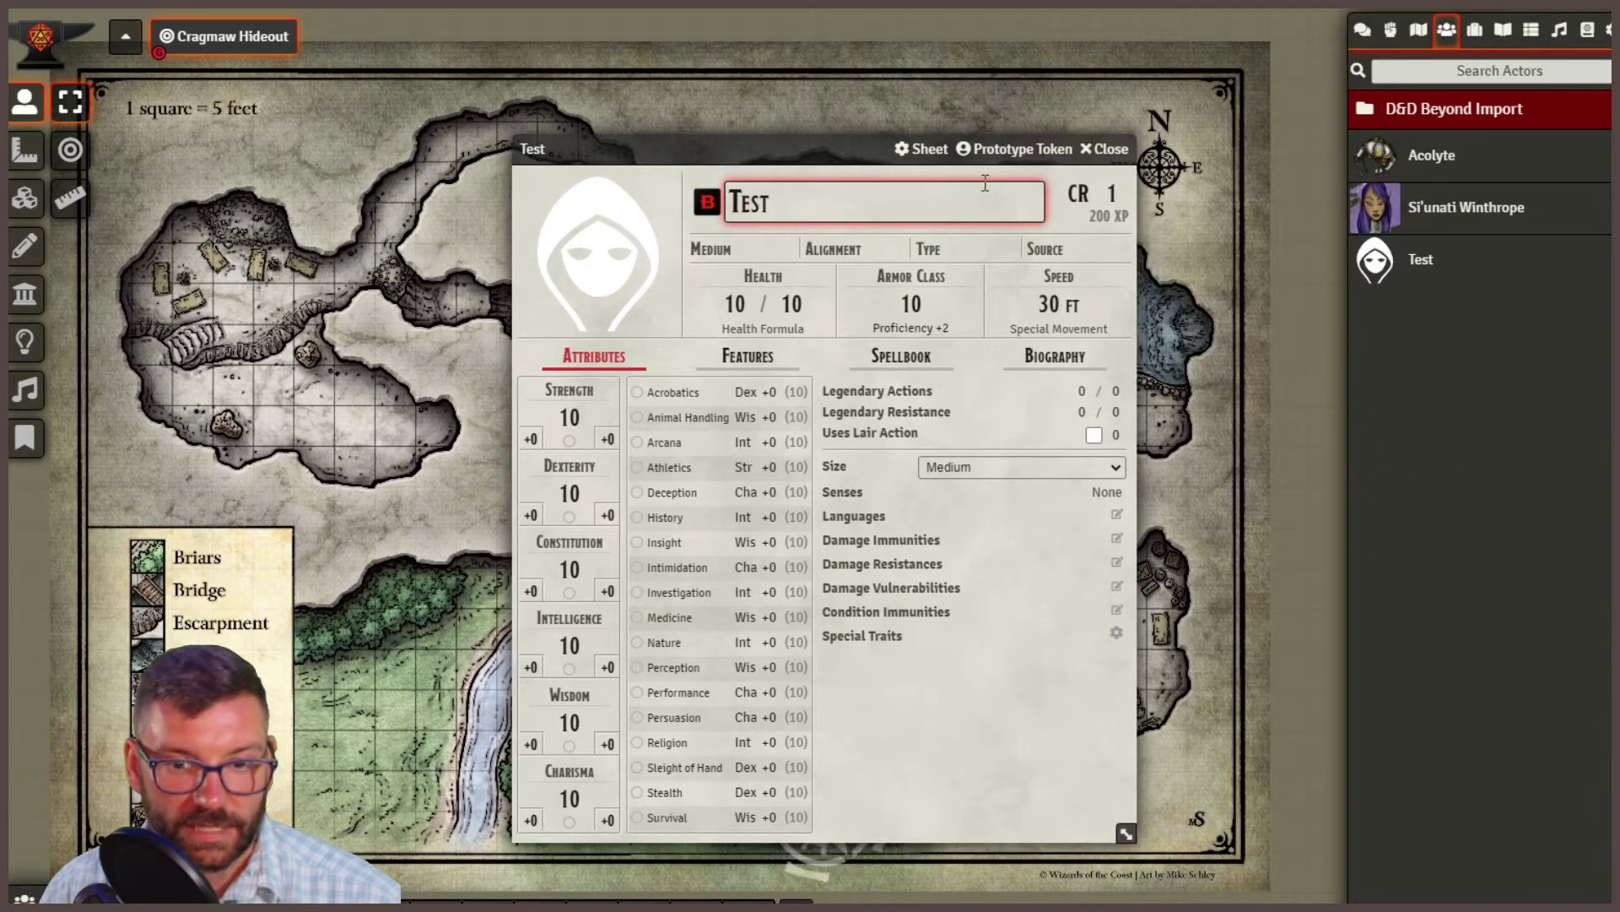
click(1123, 150)
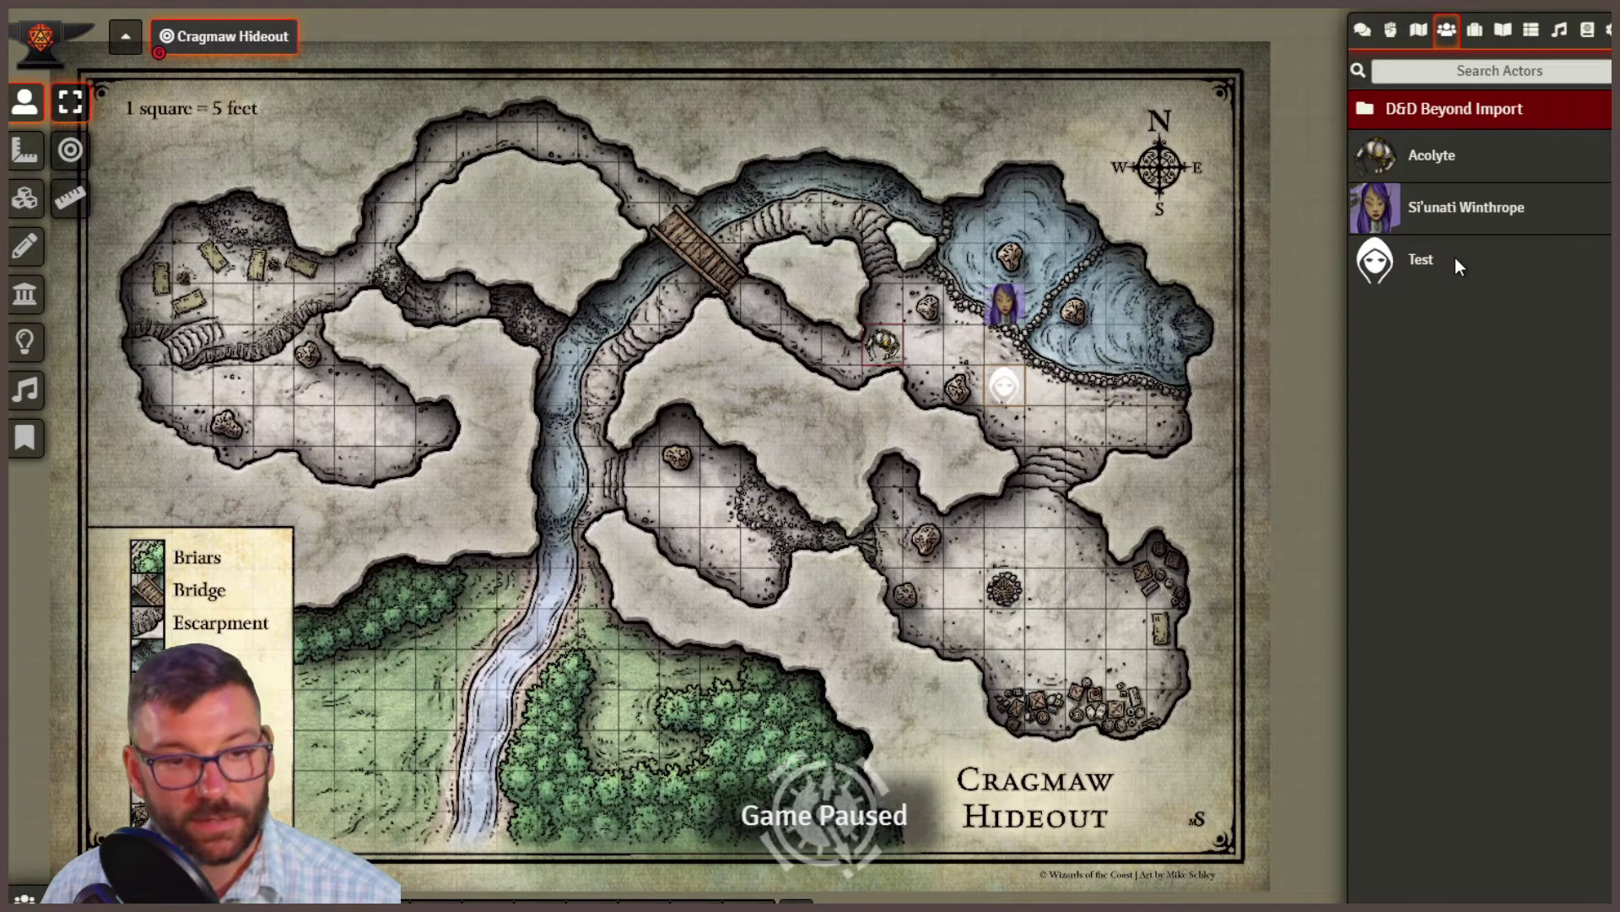
double_click(1005, 389)
drag(730, 137, 572, 167)
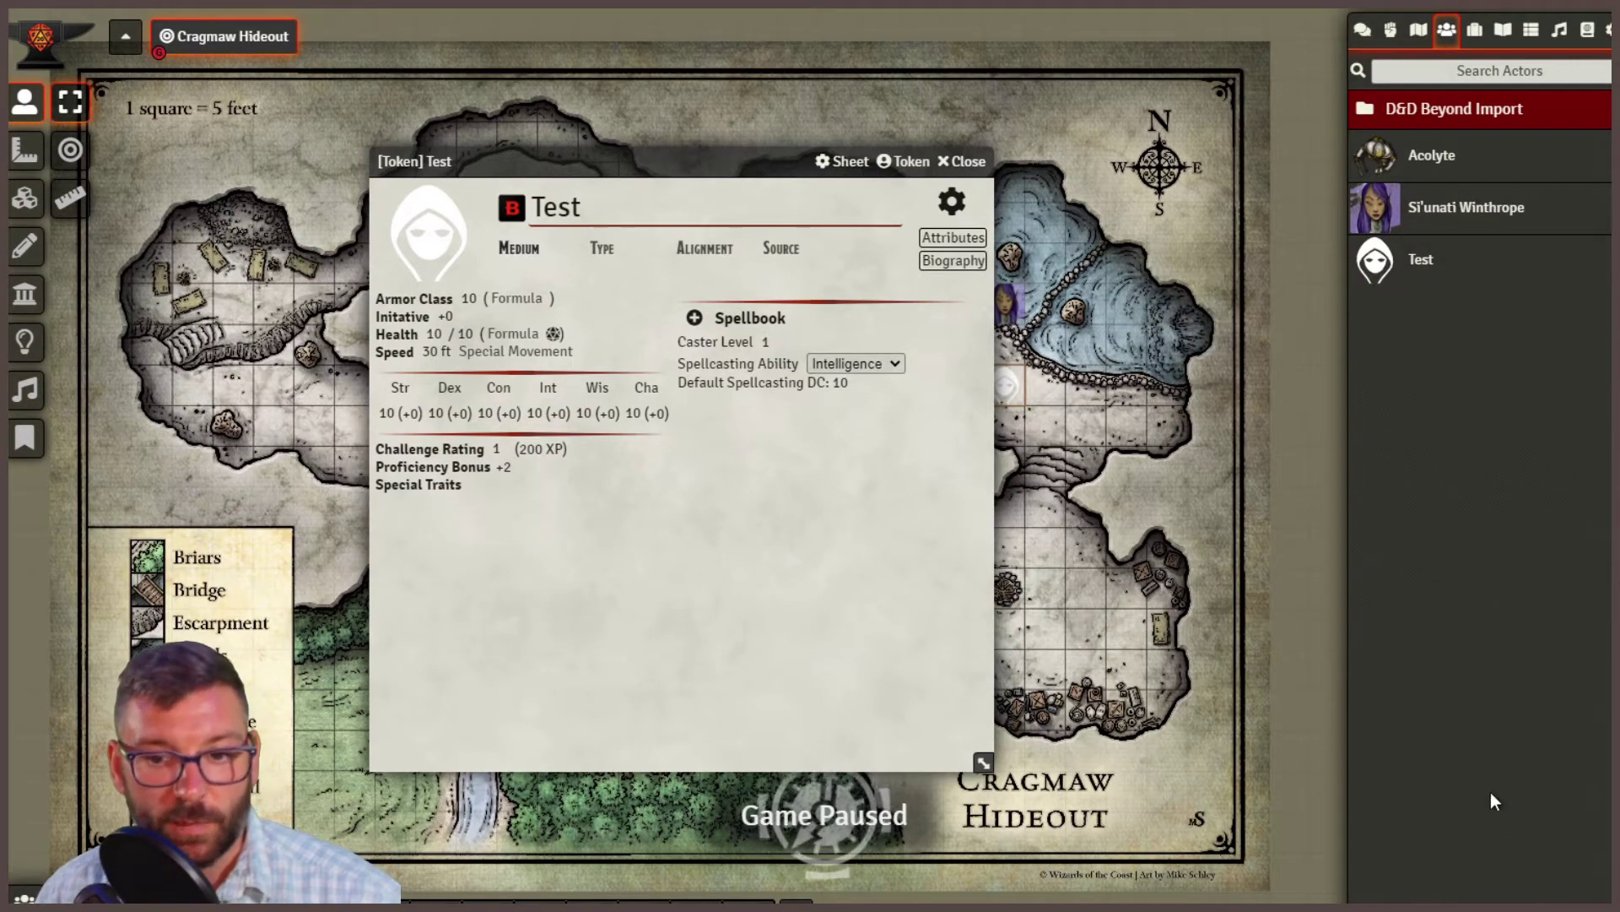
click(962, 161)
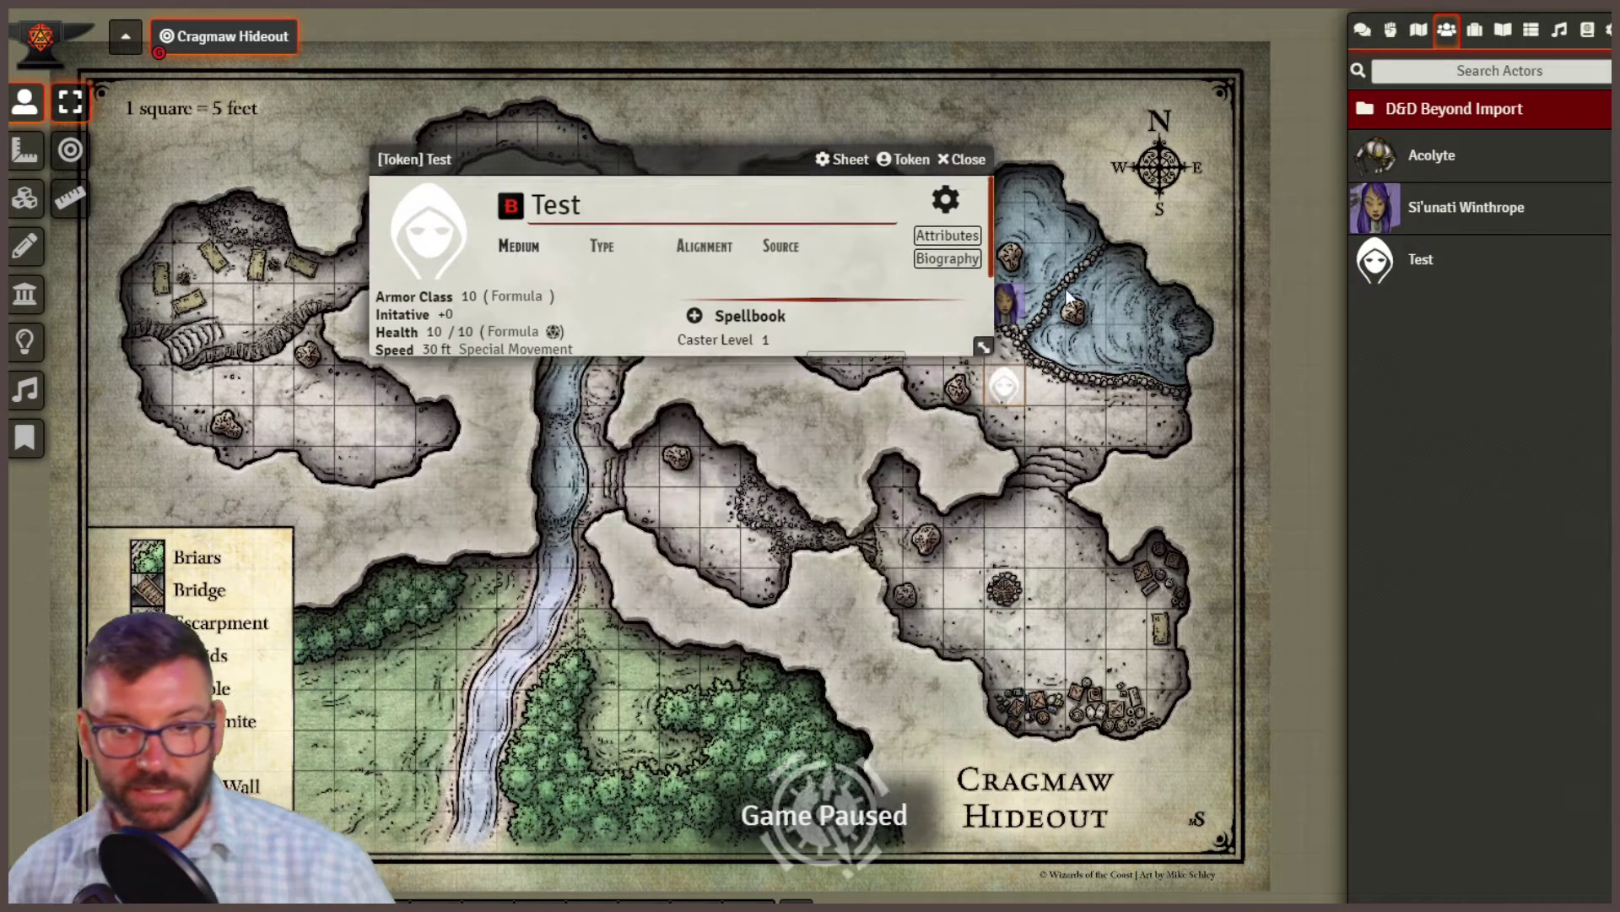
Create a new actor of type npc named Treasure Chest.
click(1608, 108)
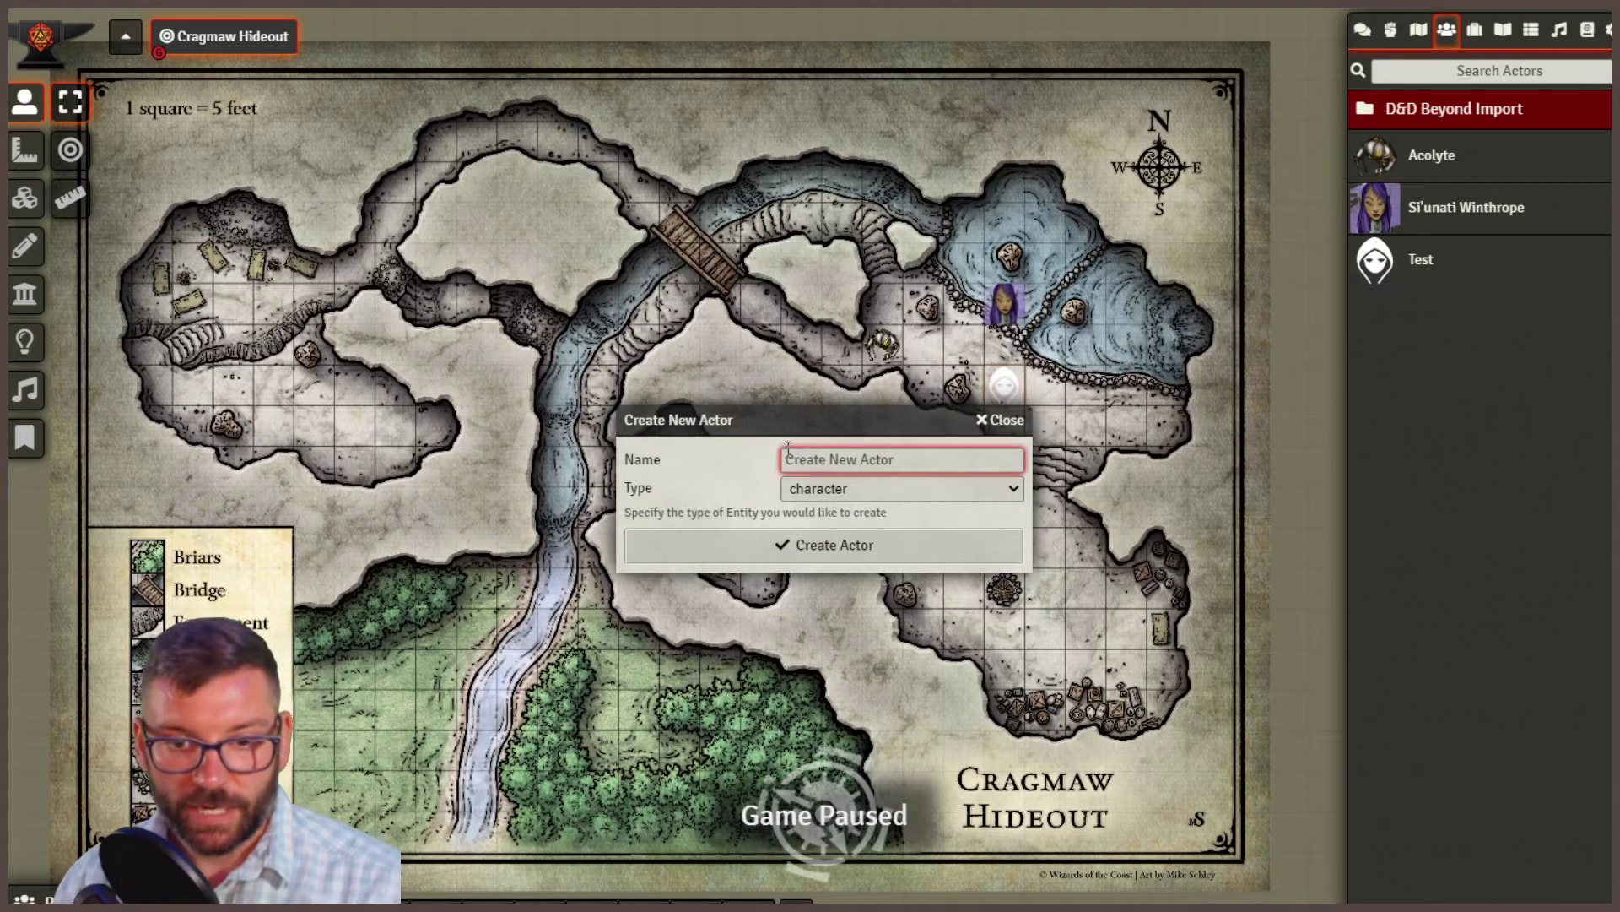
text(Treasure Chest)
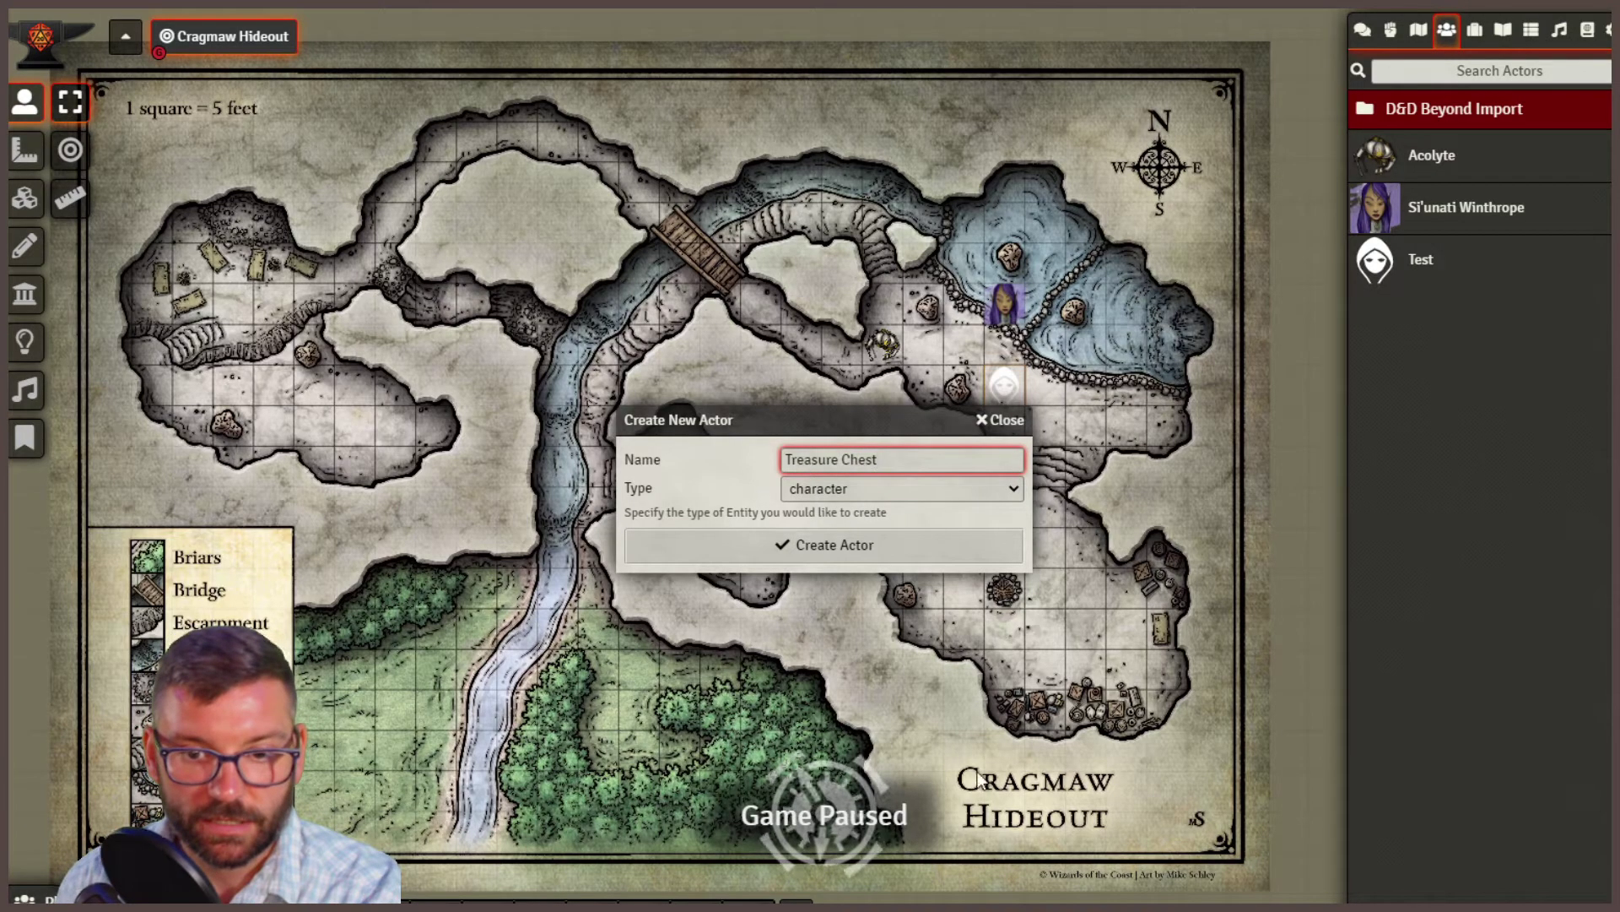
click(873, 485)
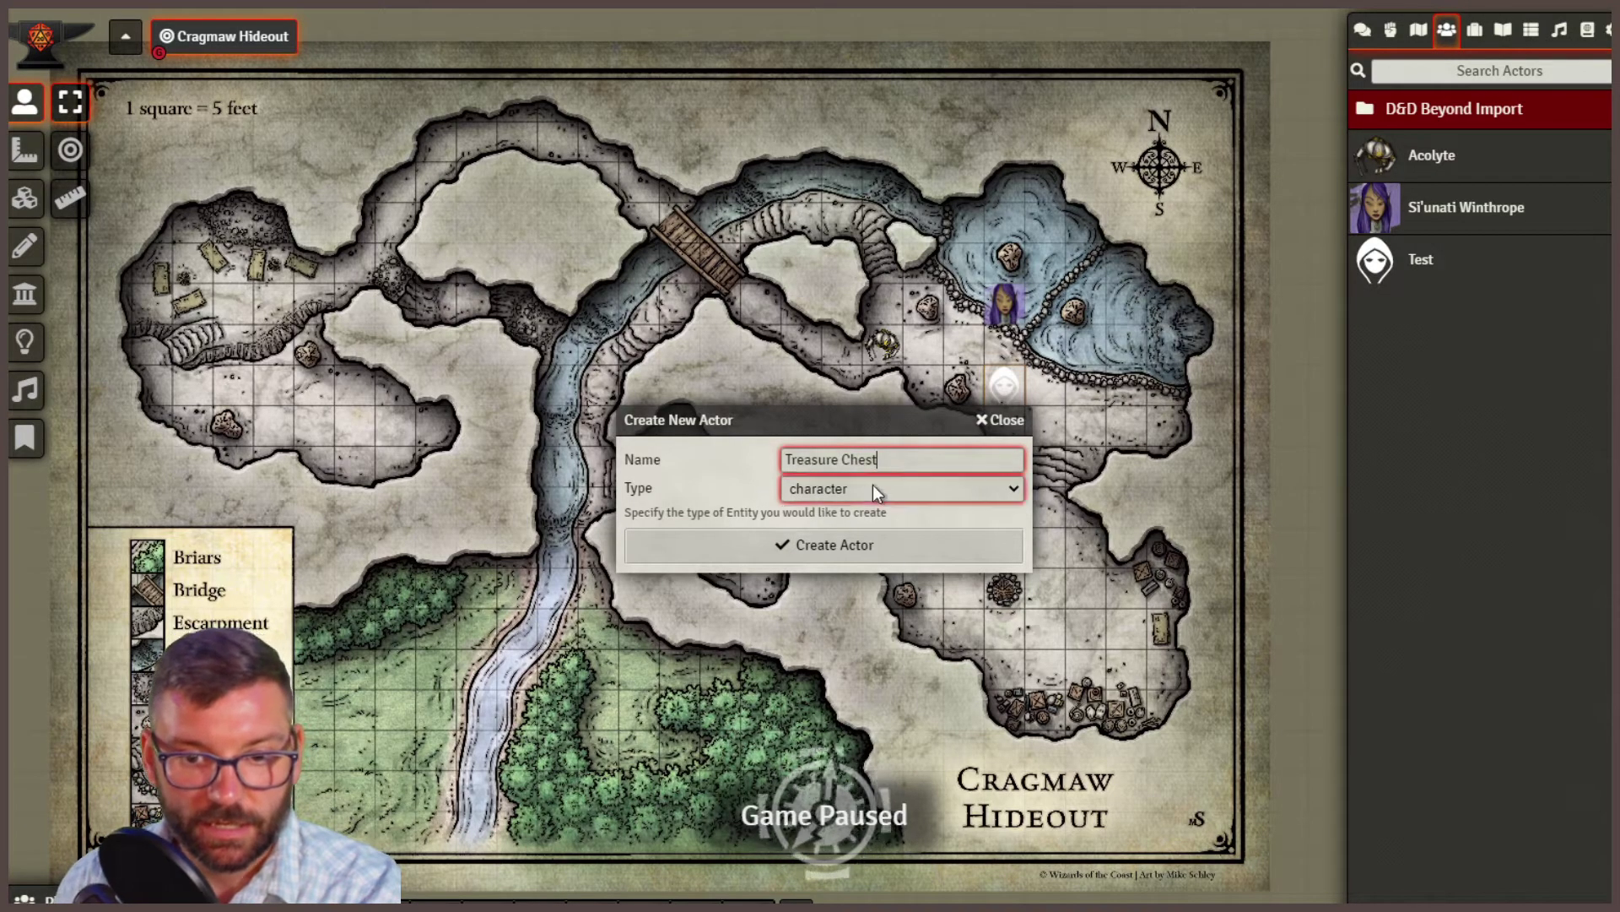
key(Down)
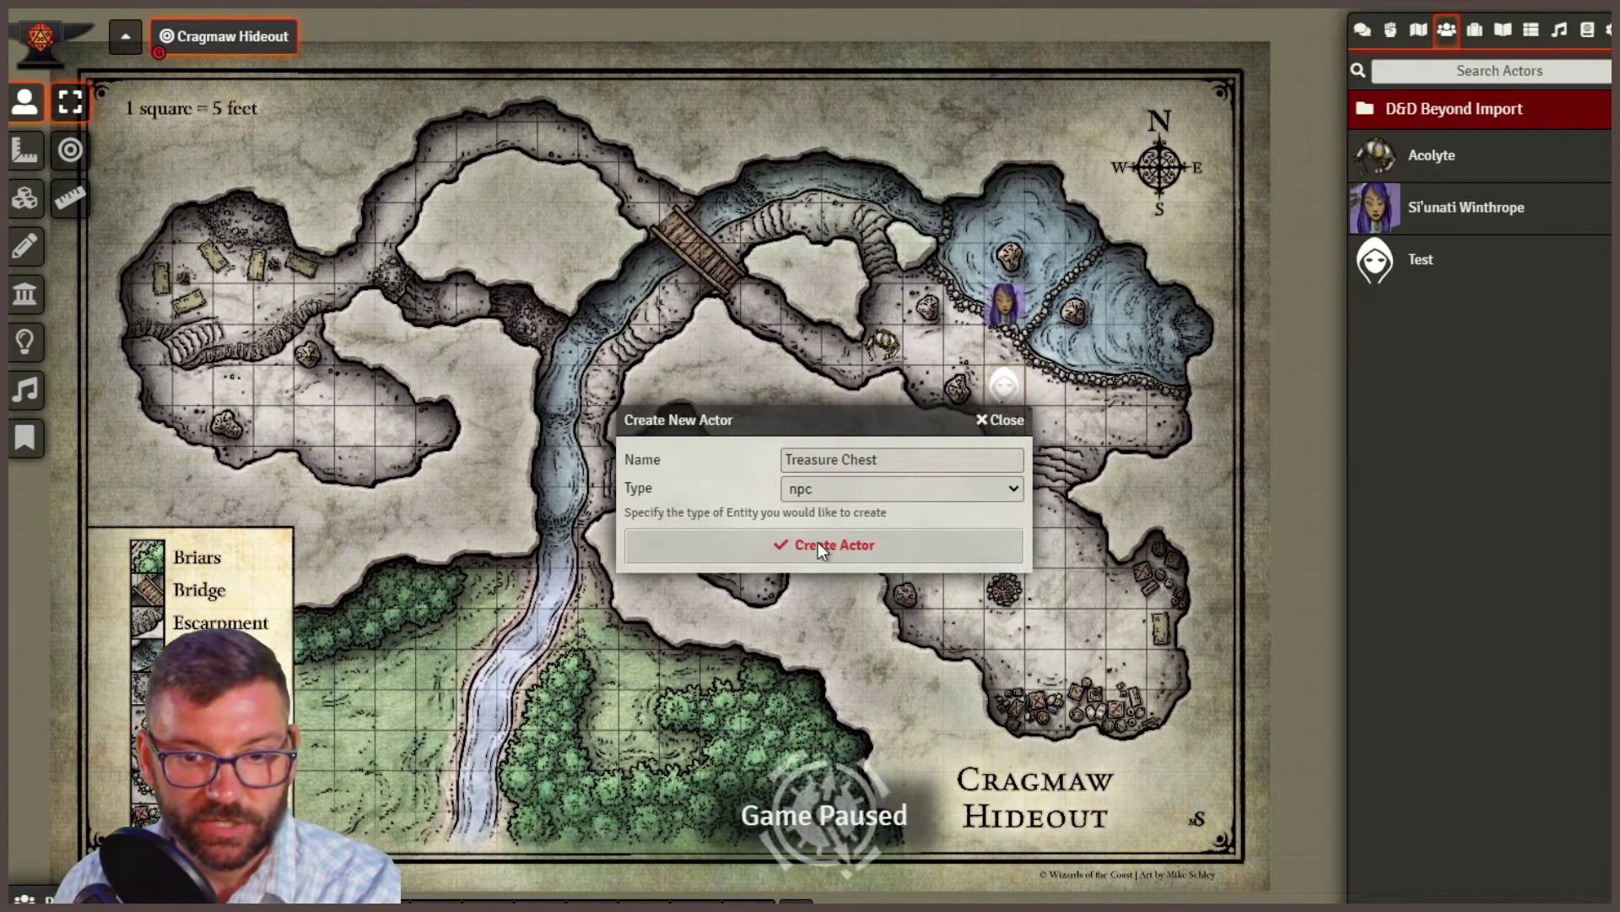
click(818, 542)
Override the Treasure Chest's sheet with dnd5e.LootSheet5eNPC and save the sheet configuration.
drag(736, 151, 660, 131)
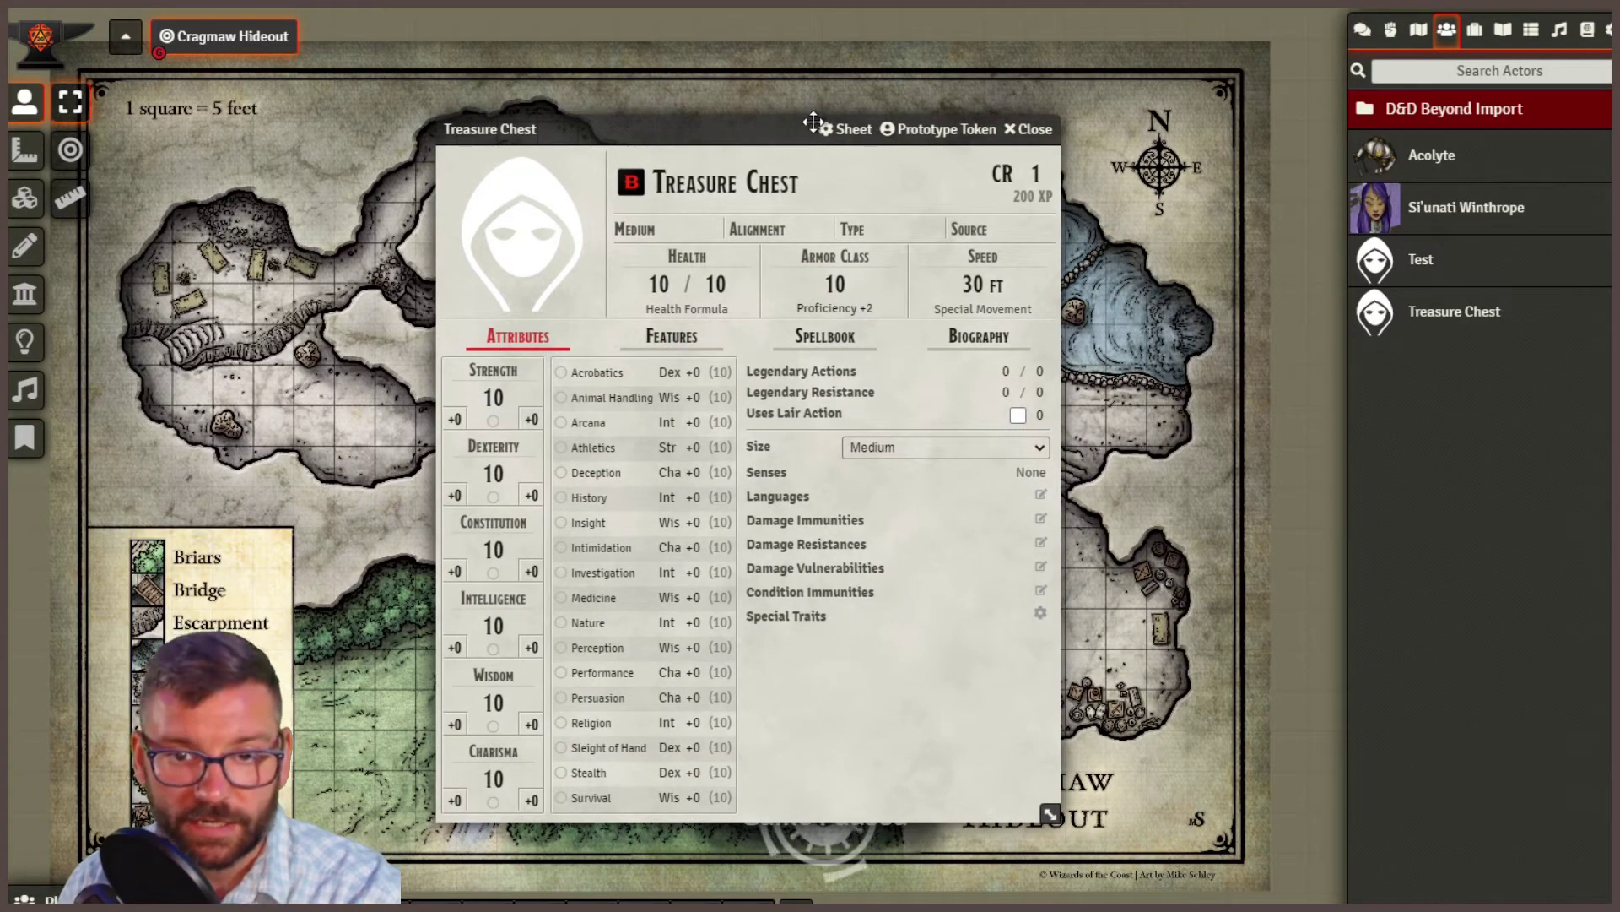
click(845, 129)
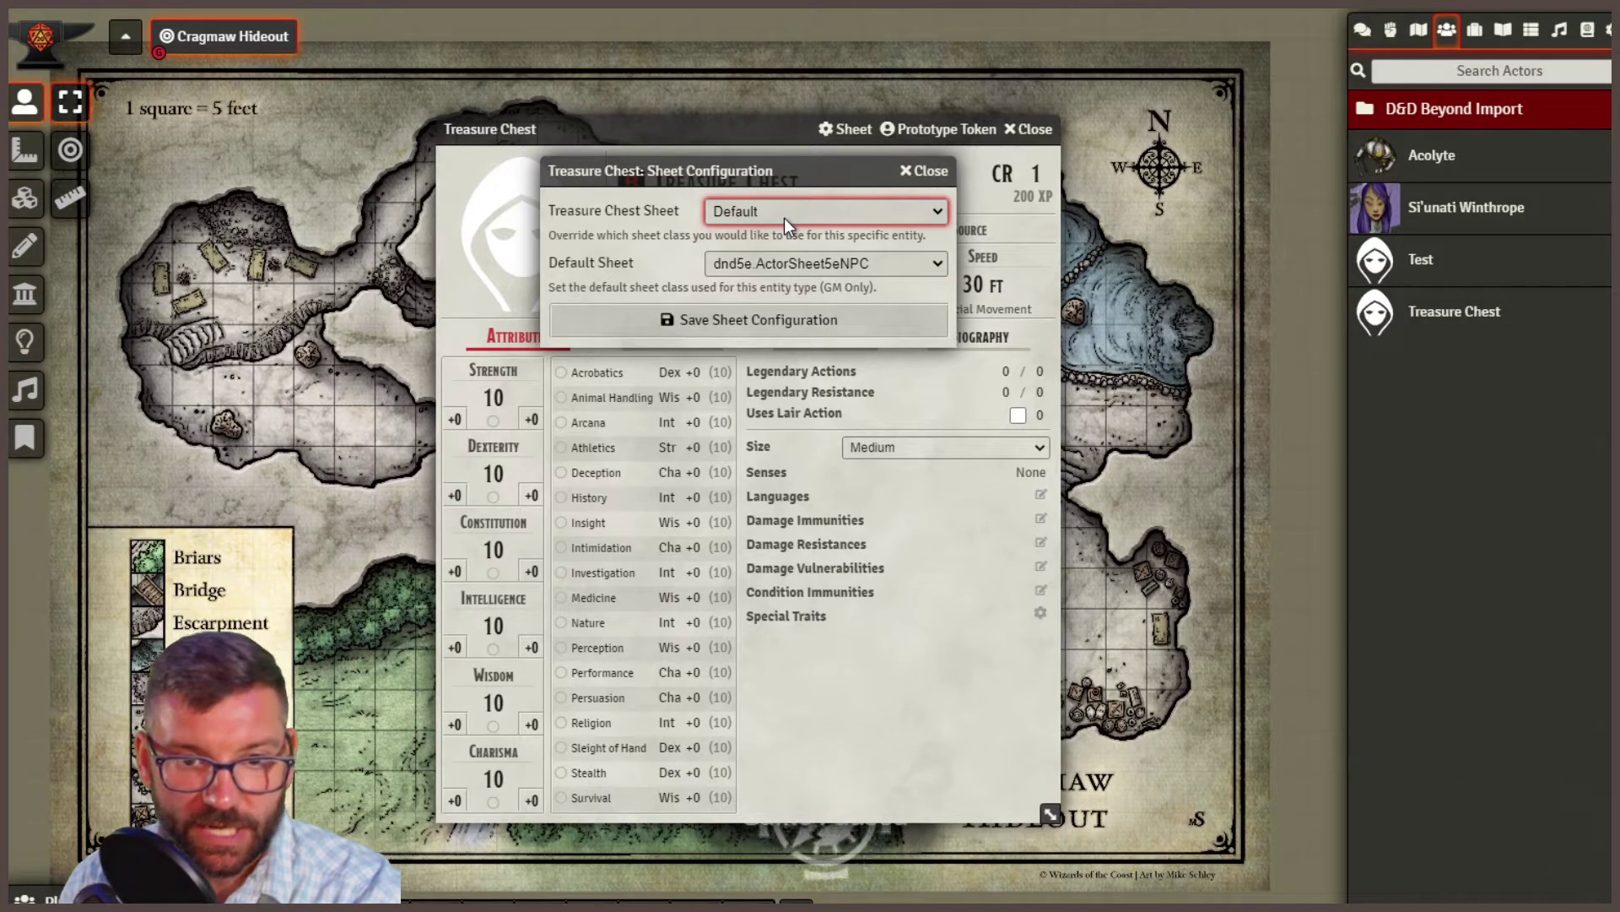
click(834, 267)
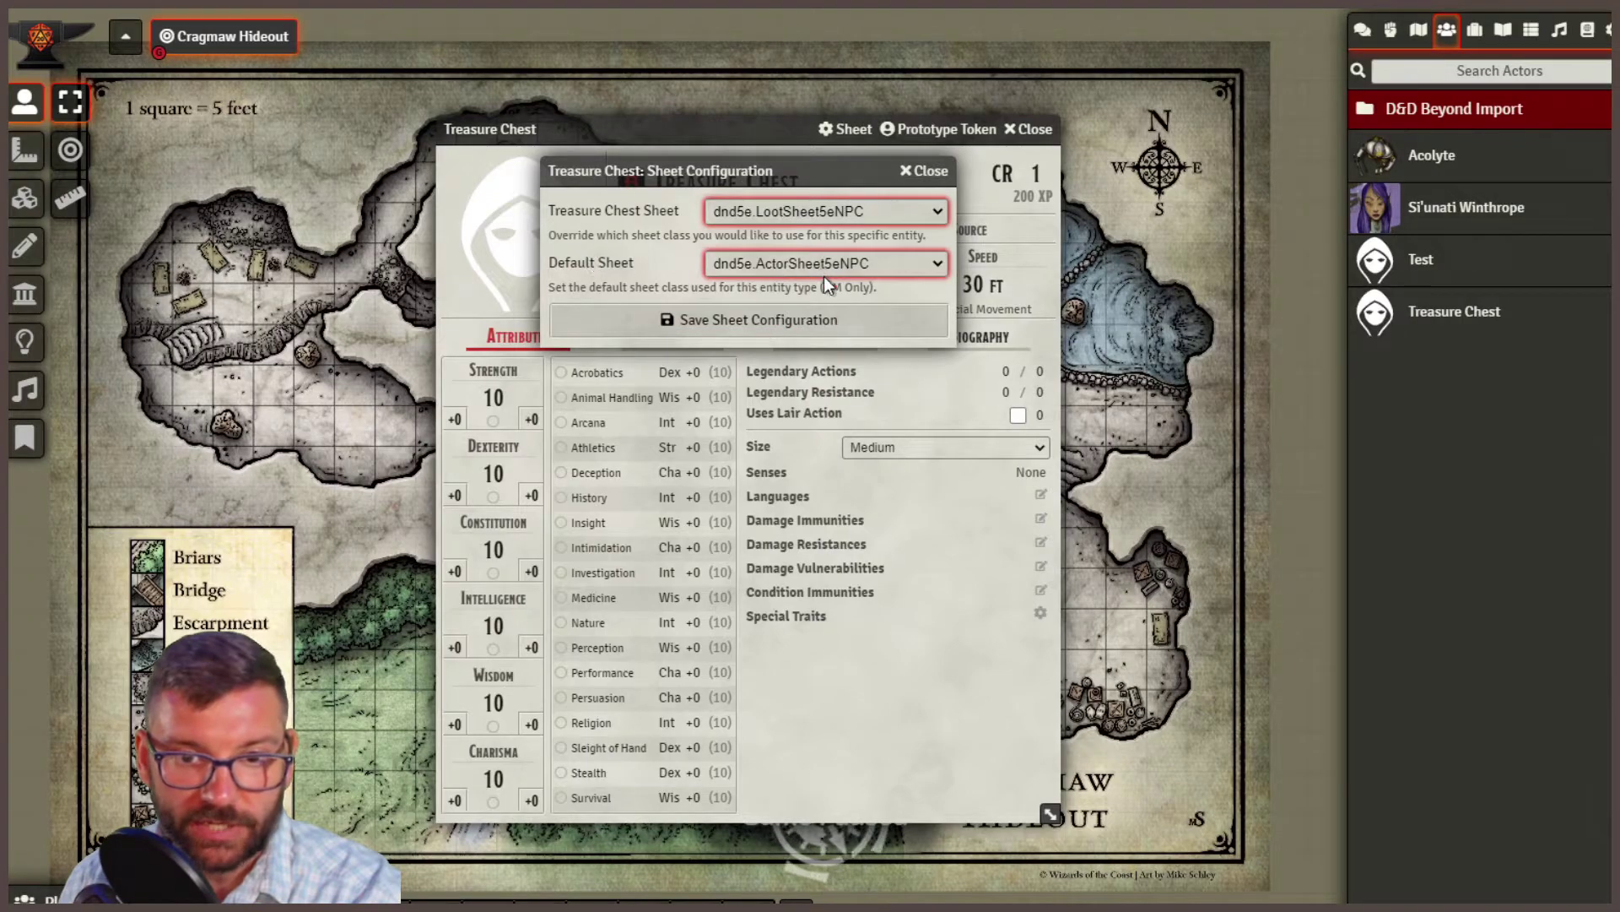
click(863, 322)
Set the Treasure Chest's gold to 100 and reposition its loot sheet.
mouse_move(708, 108)
mouse_down()
mouse_move(682, 68)
mouse_move(727, 94)
mouse_up()
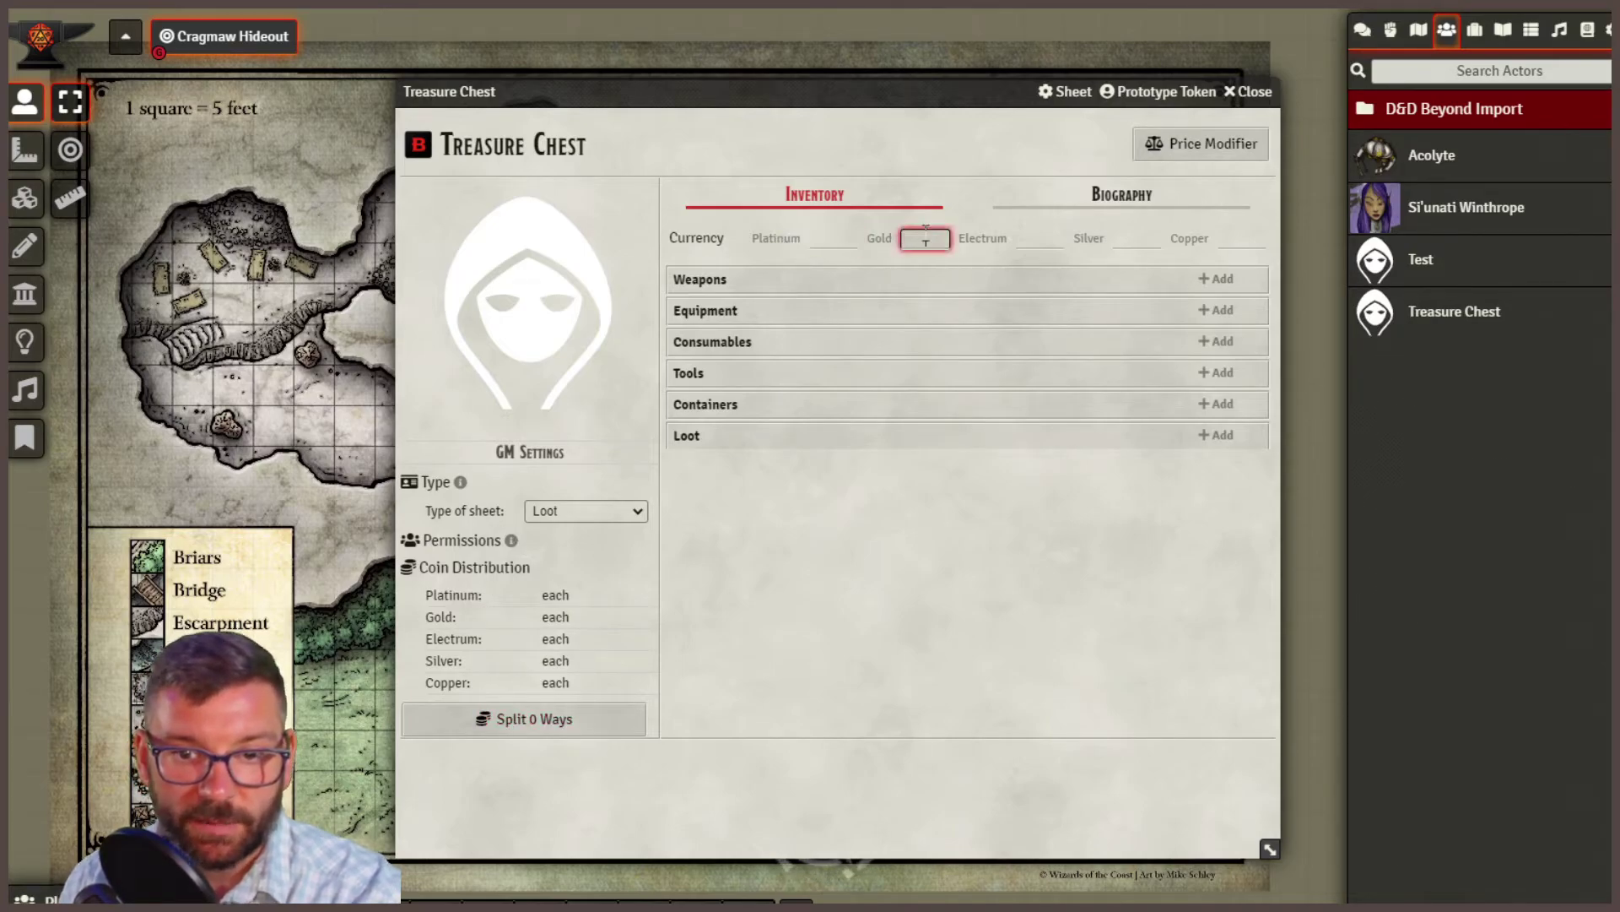
click(1020, 574)
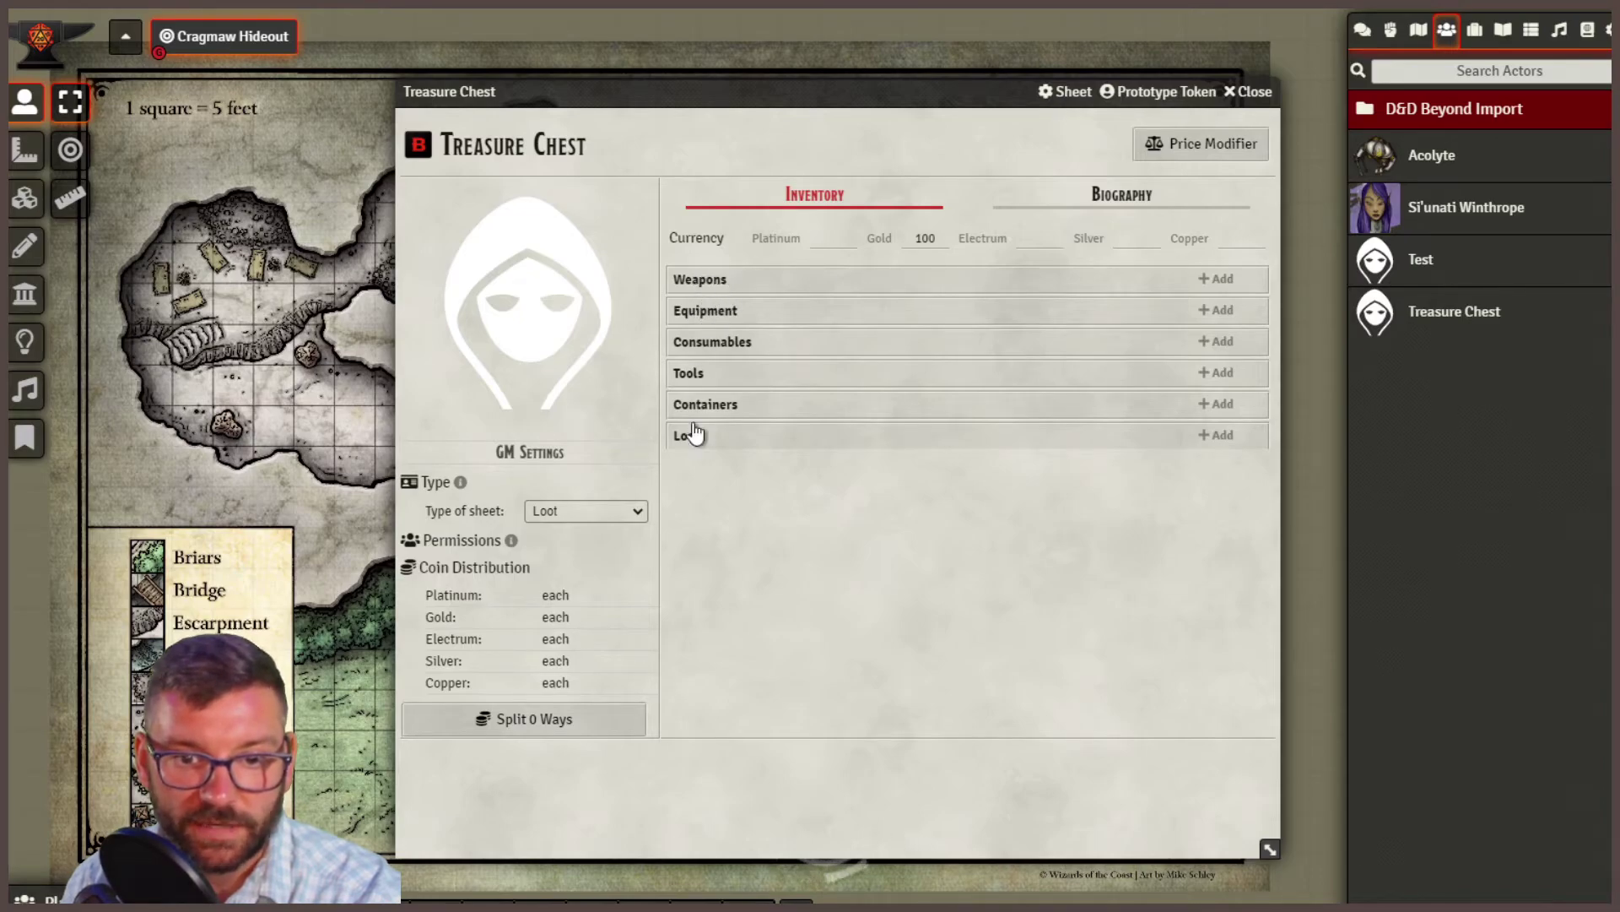
drag(690, 94, 610, 80)
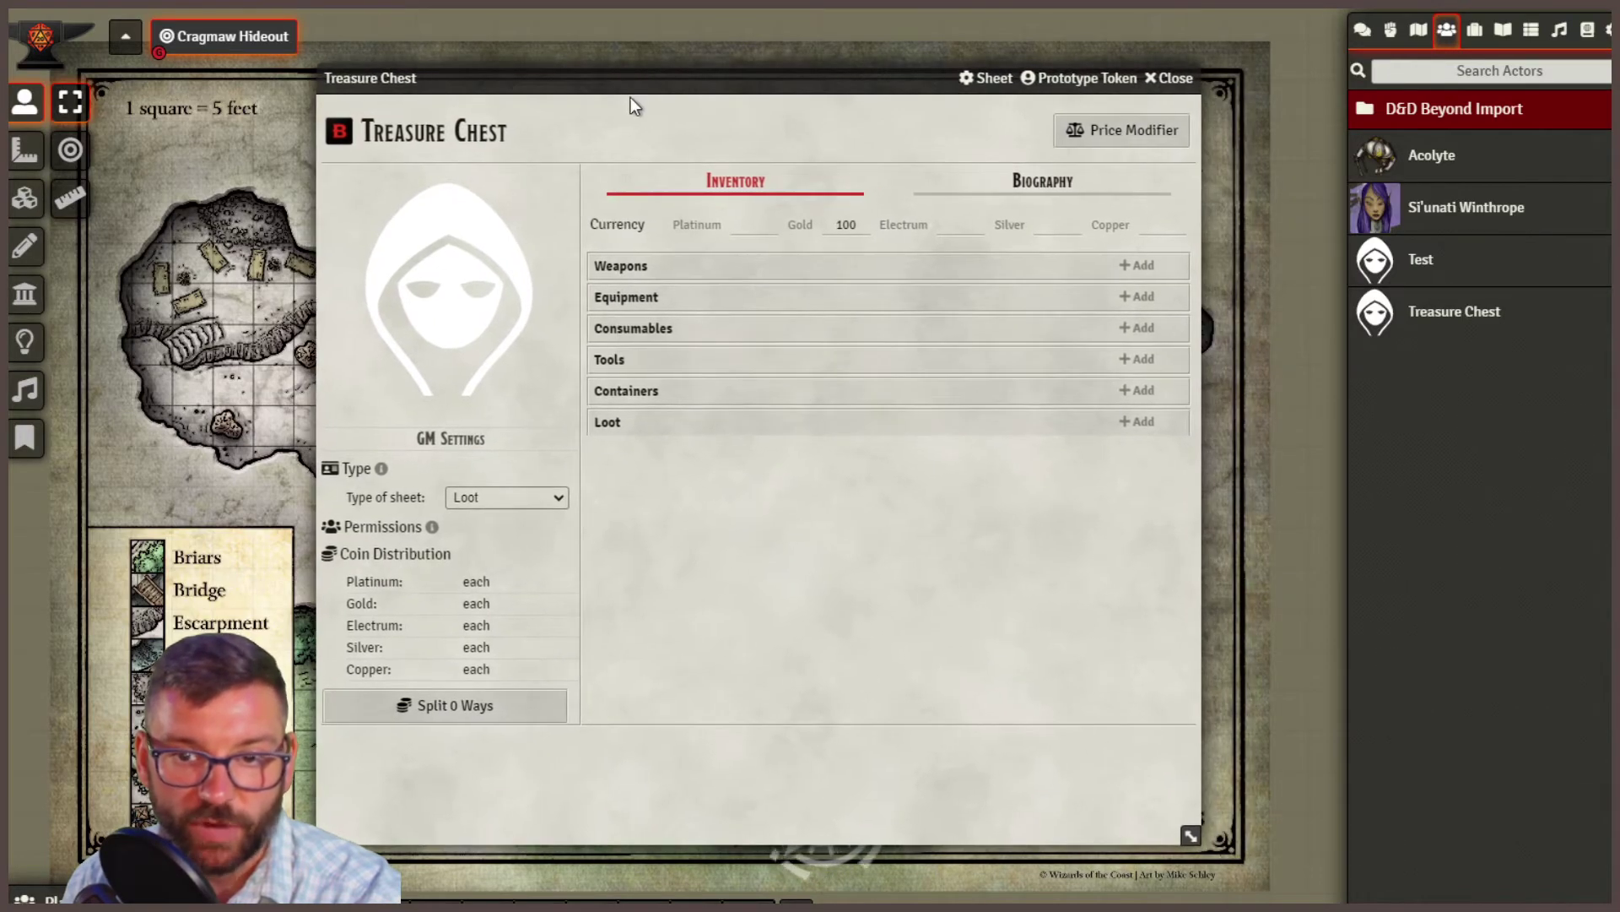
Open the Items (SRD) compendium beside the Treasure Chest sheet and add Acid (vial) and Adamantine Plate Armor to the inventory.
click(1588, 34)
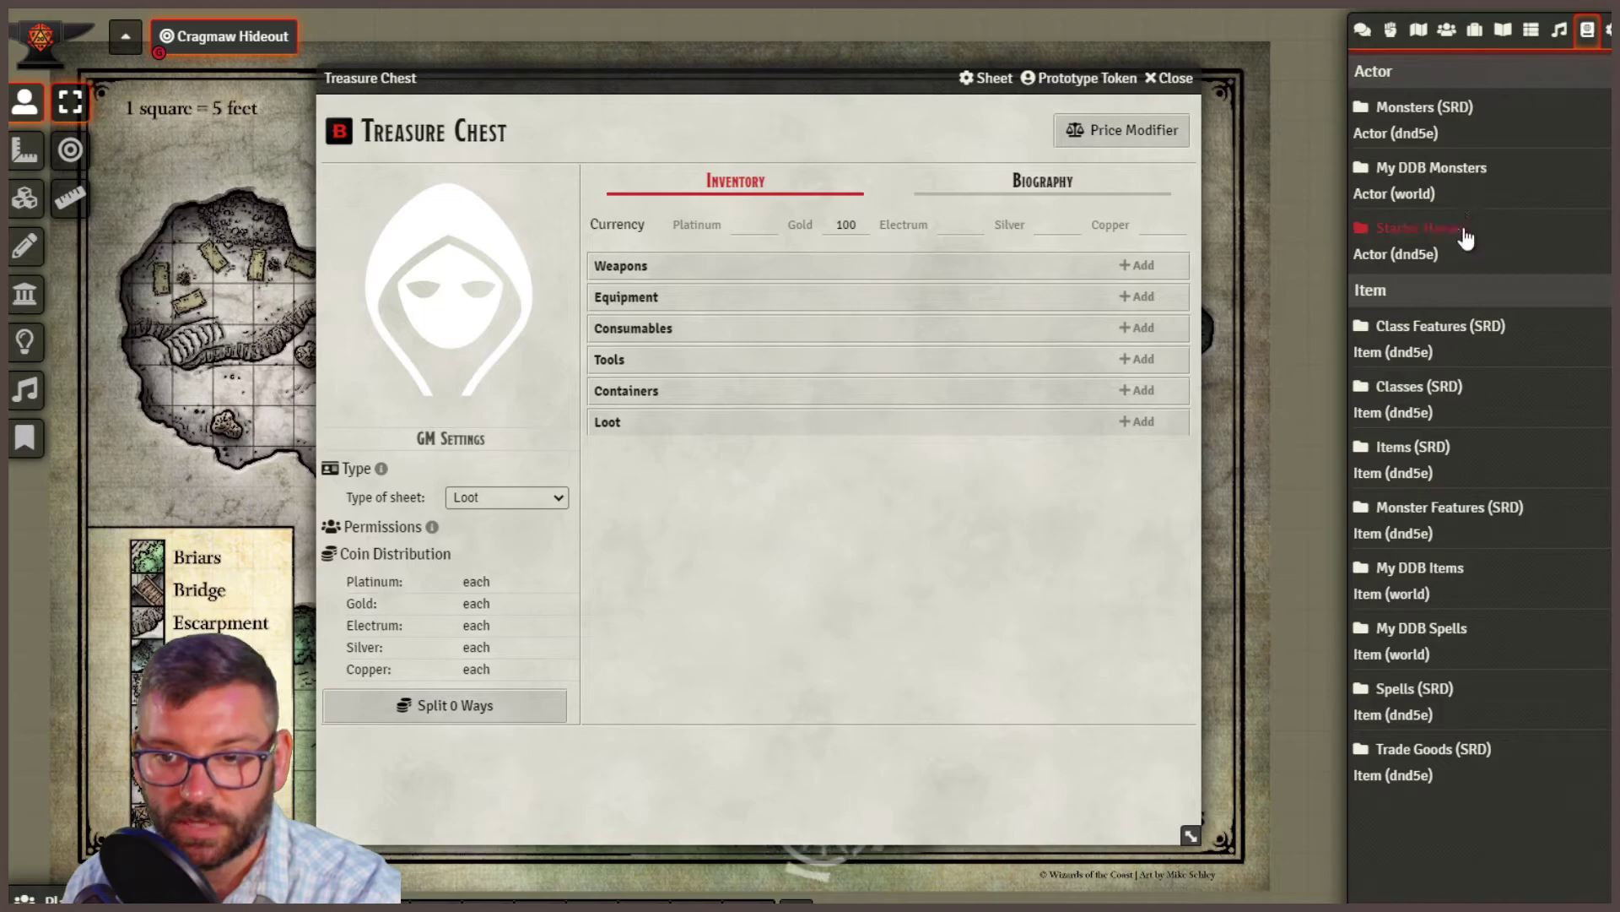
click(1418, 456)
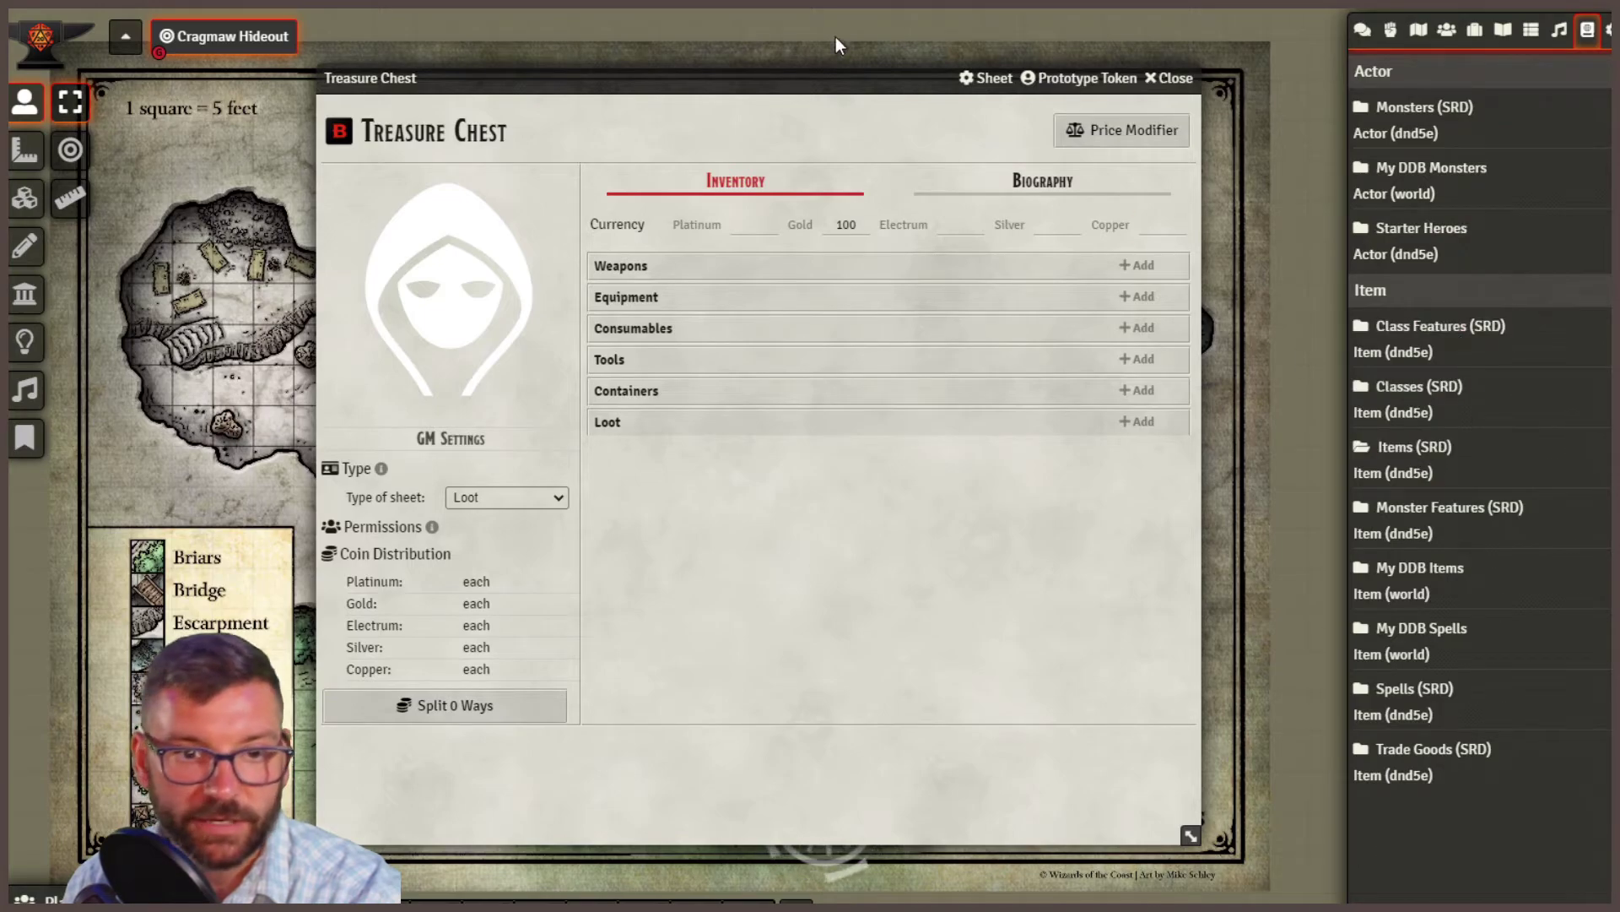
drag(621, 86, 789, 99)
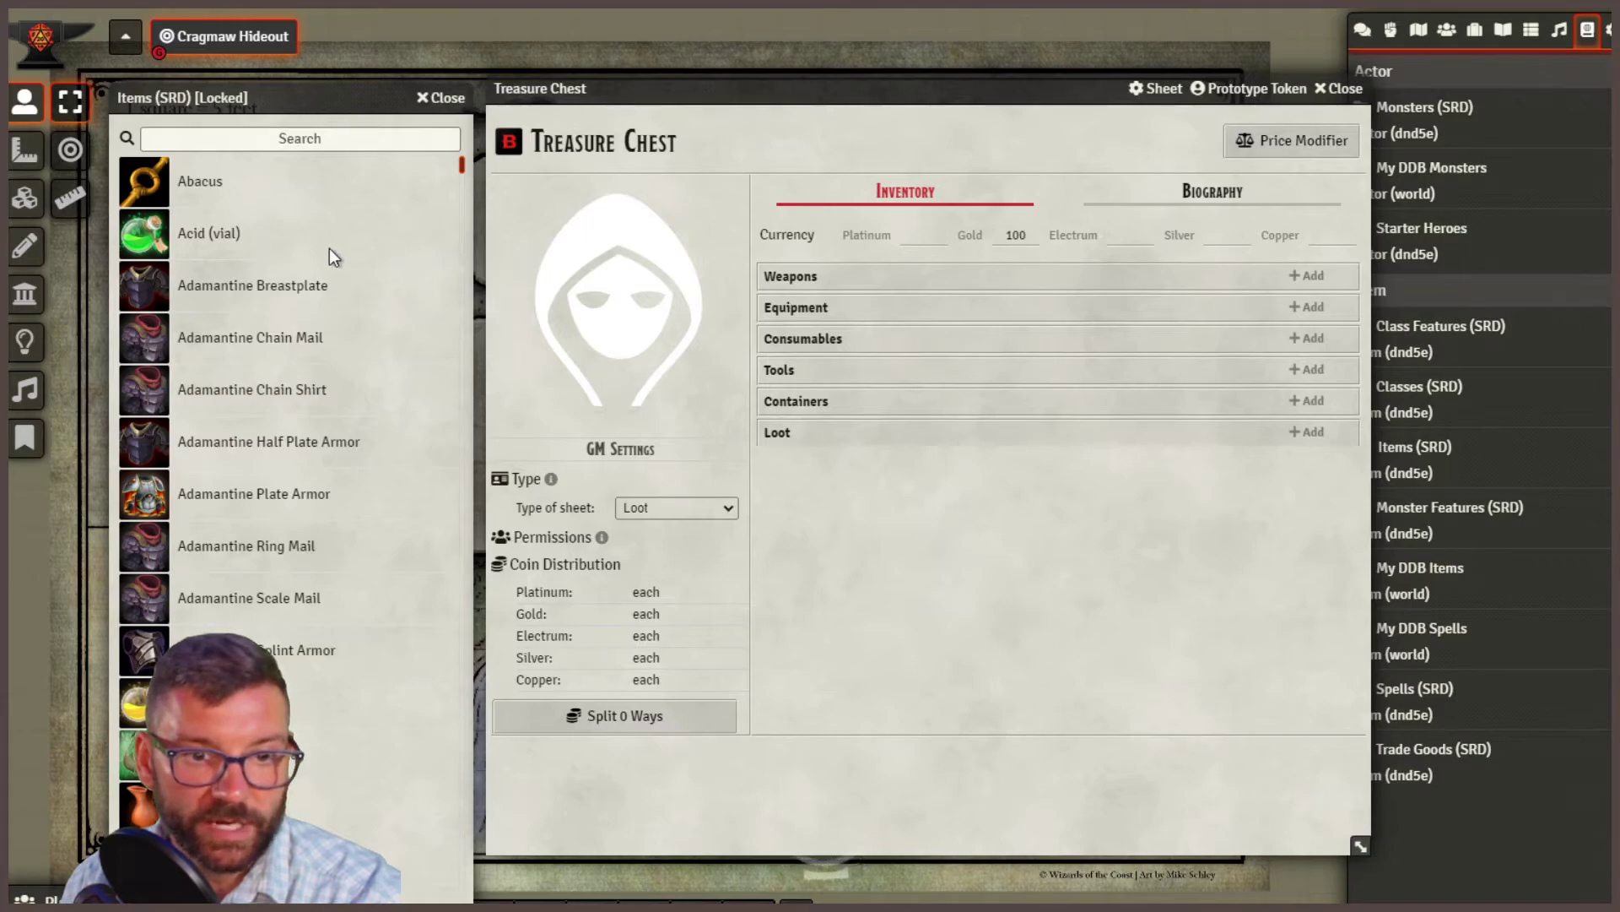
drag(208, 242, 958, 355)
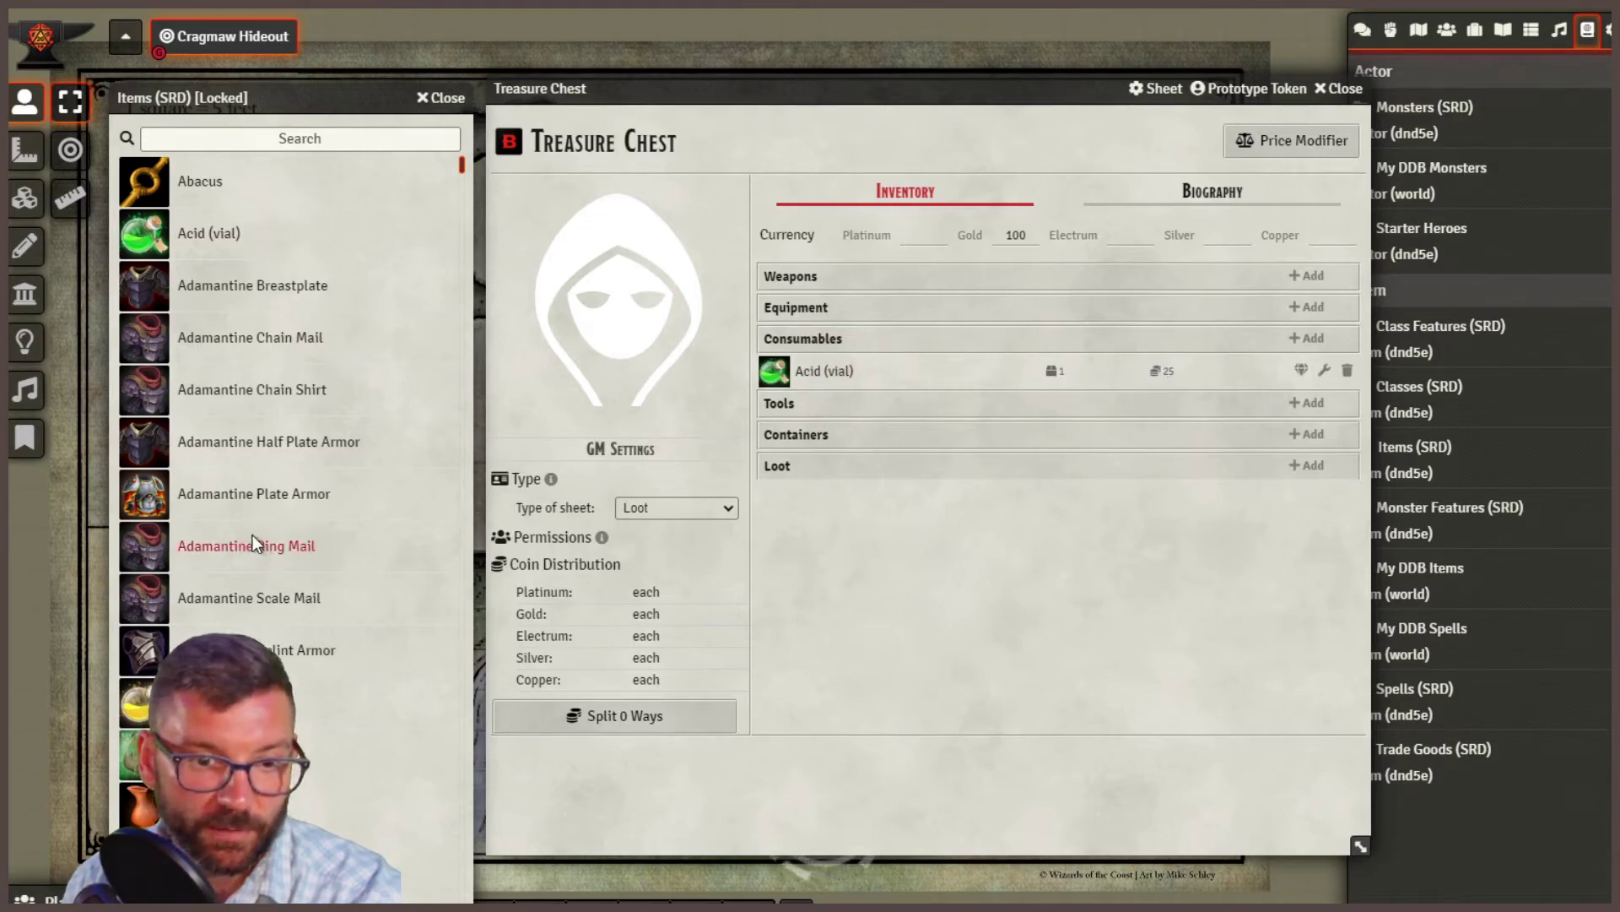
drag(210, 483, 1018, 614)
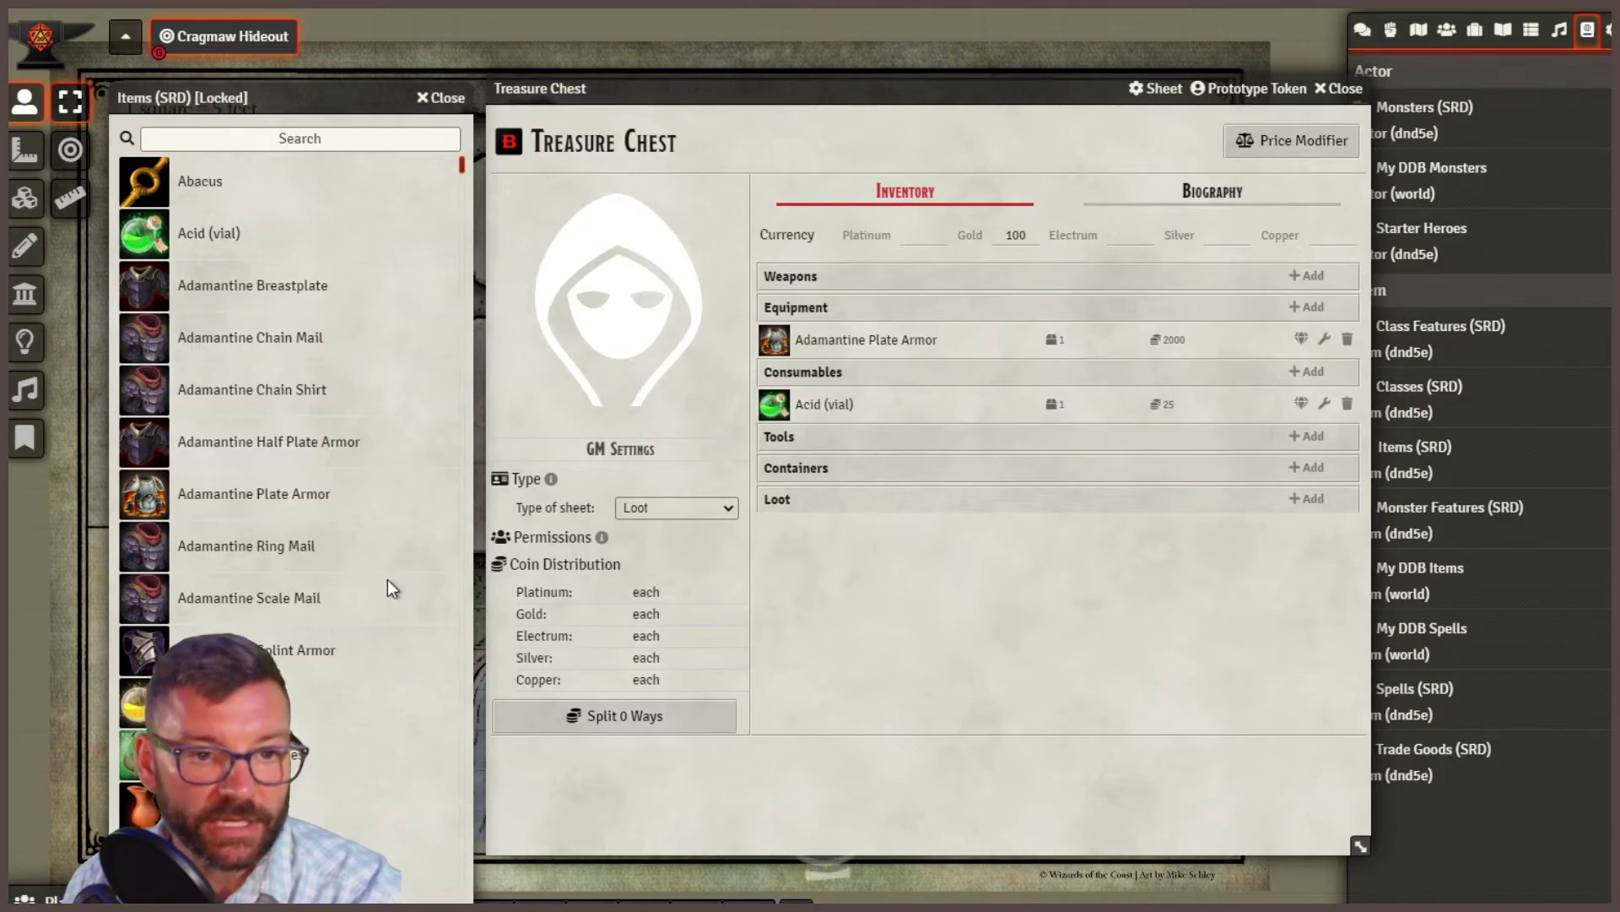
Add Bag of Sand, Backpack and Abacus from the Items (SRD) compendium to the Treasure Chest.
scroll(280, 599, down, 3)
scroll(280, 599, down, 10)
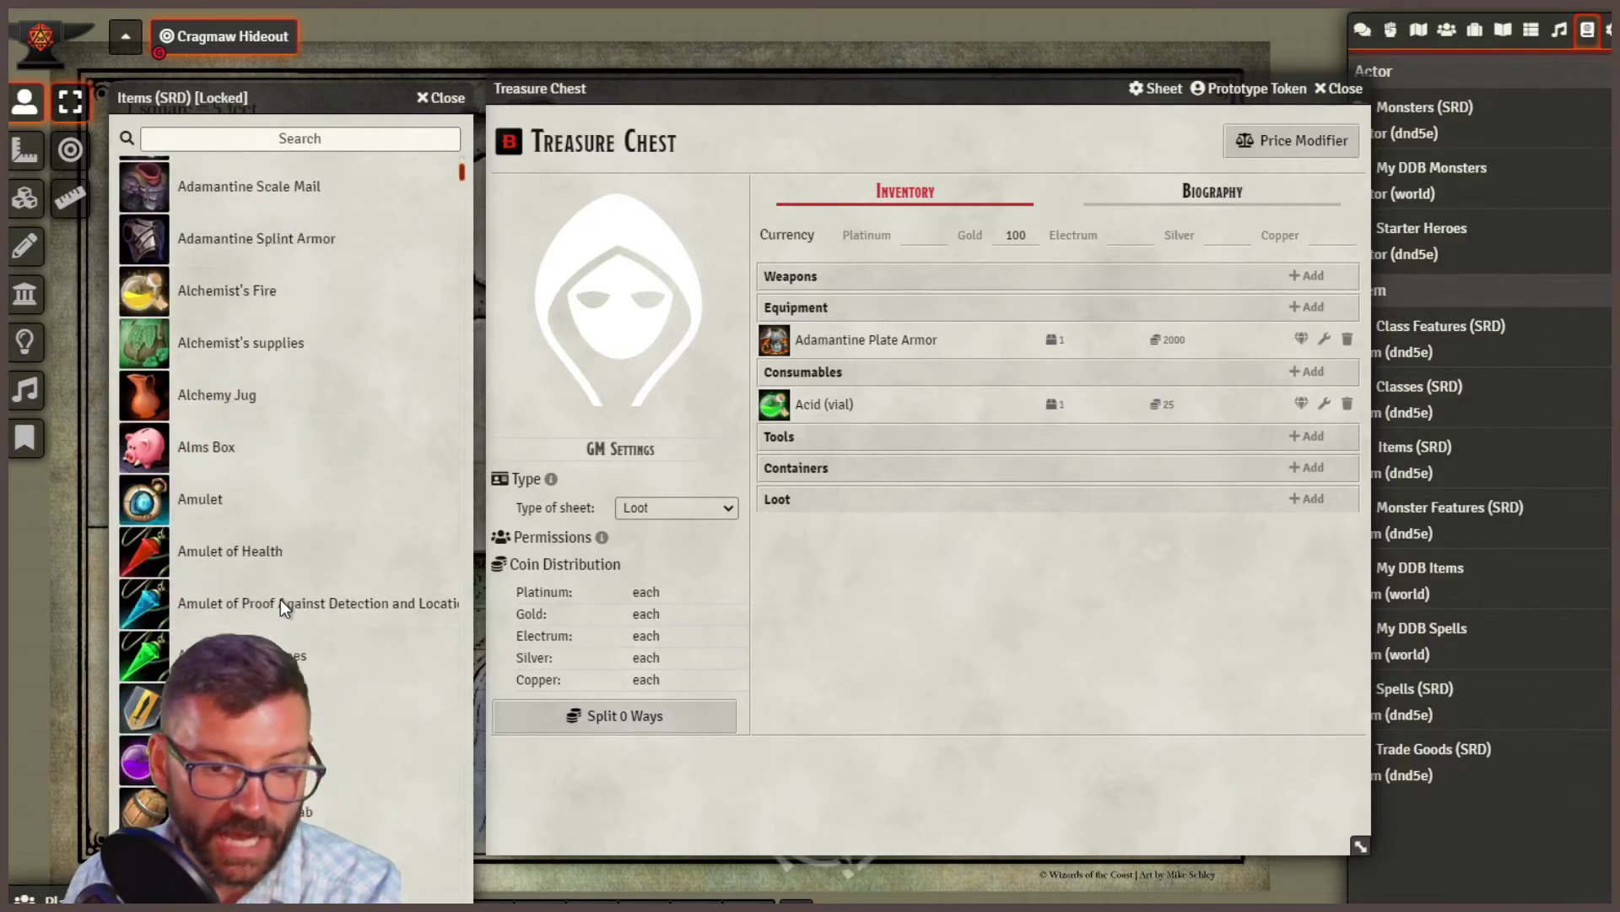
scroll(280, 612, up, 2)
drag(211, 754, 936, 564)
scroll(286, 579, down, 5)
scroll(285, 579, up, 5)
drag(207, 547, 940, 463)
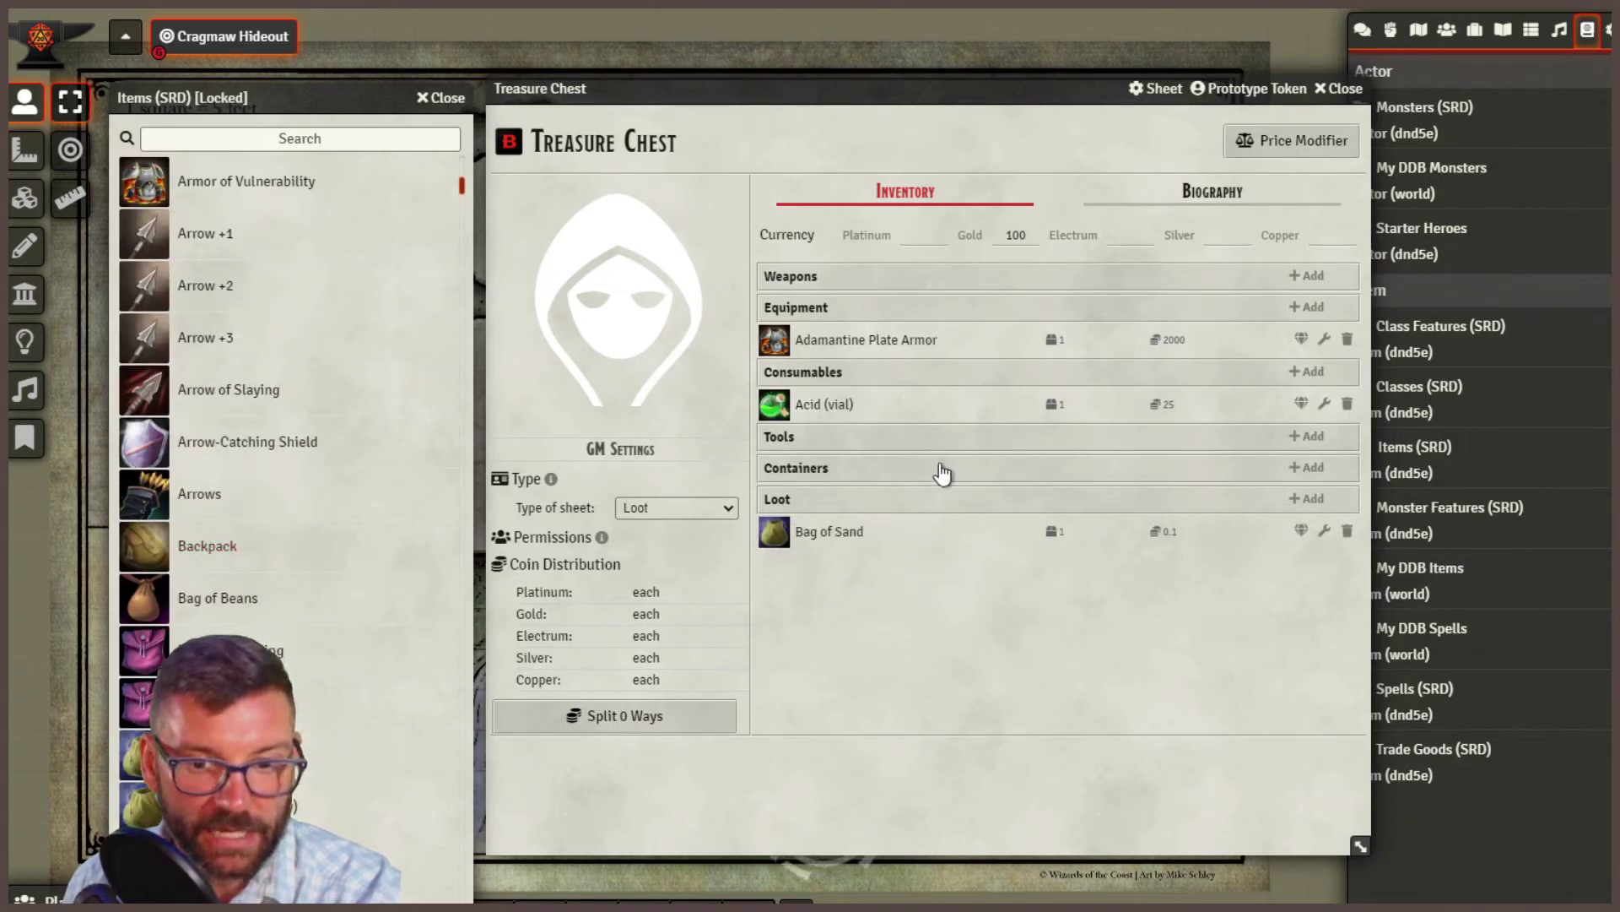
scroll(287, 507, down, 5)
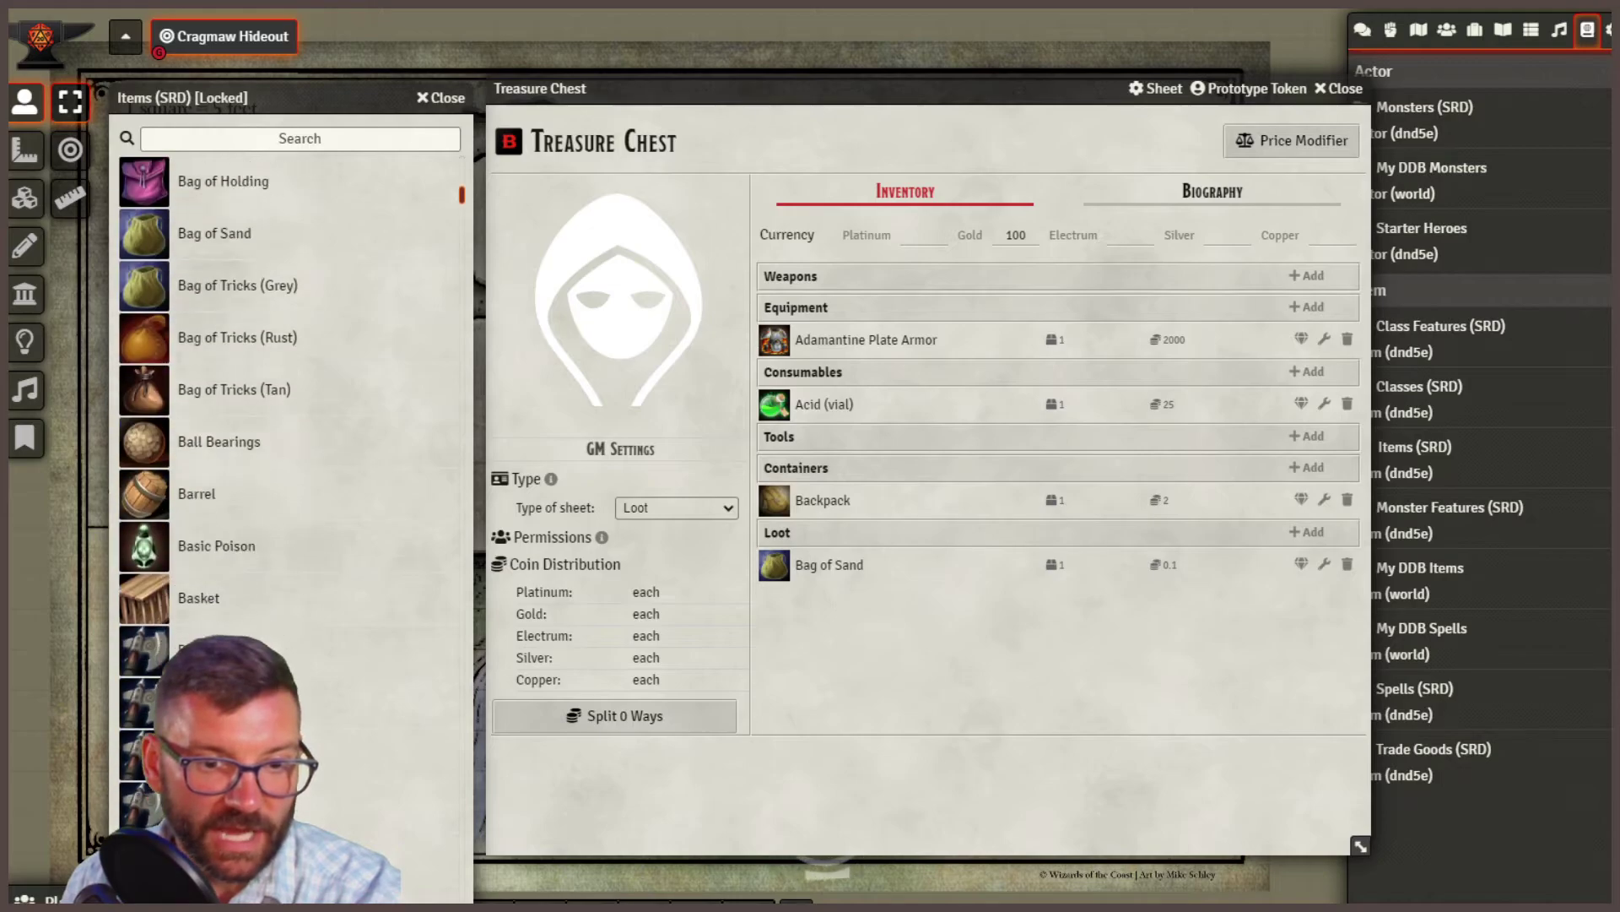
scroll(191, 197, up, 20)
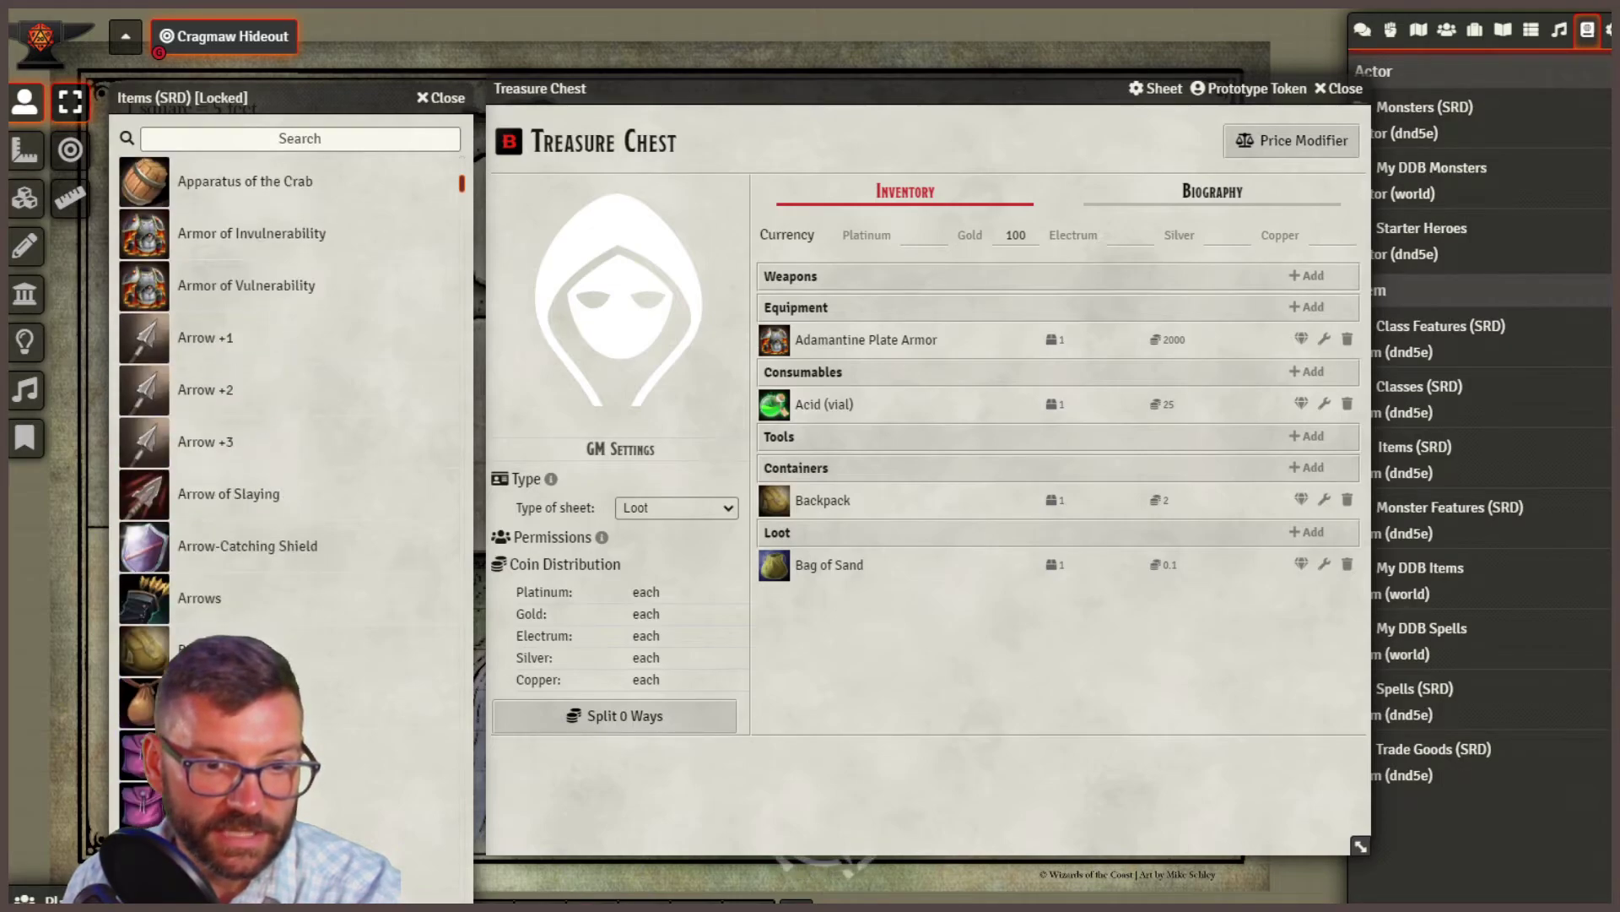
drag(191, 197, 1085, 763)
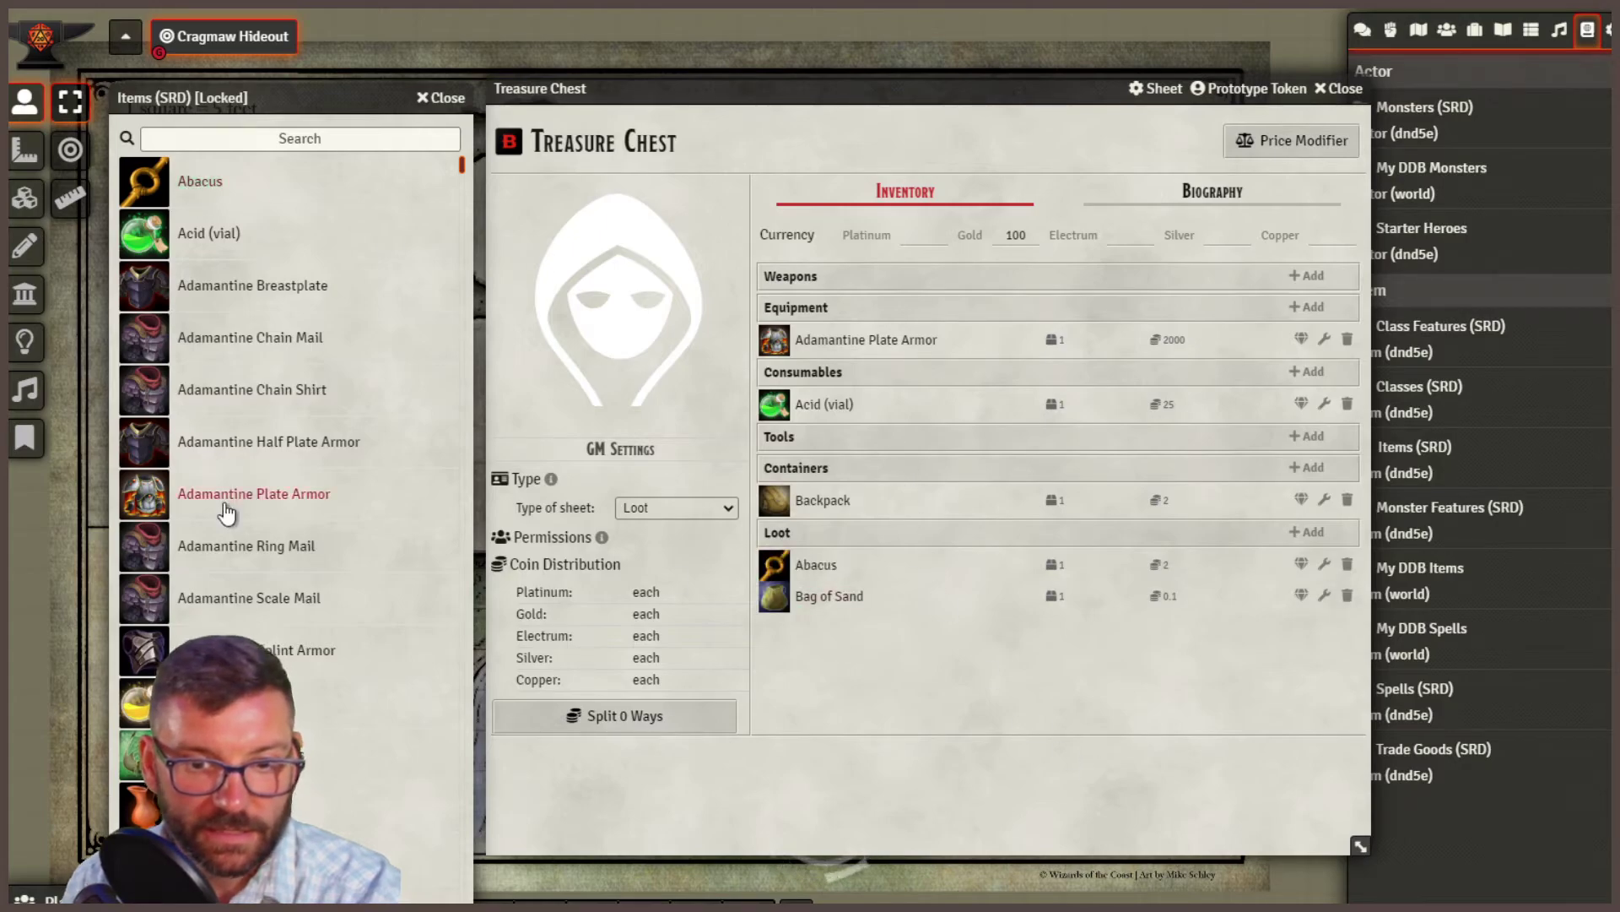
Search Items (SRD) for "hamm", add Hammer and Sledgehammer to the Treasure Chest, and close the compendium.
scroll(236, 569, down, 20)
click(288, 137)
text(hamm)
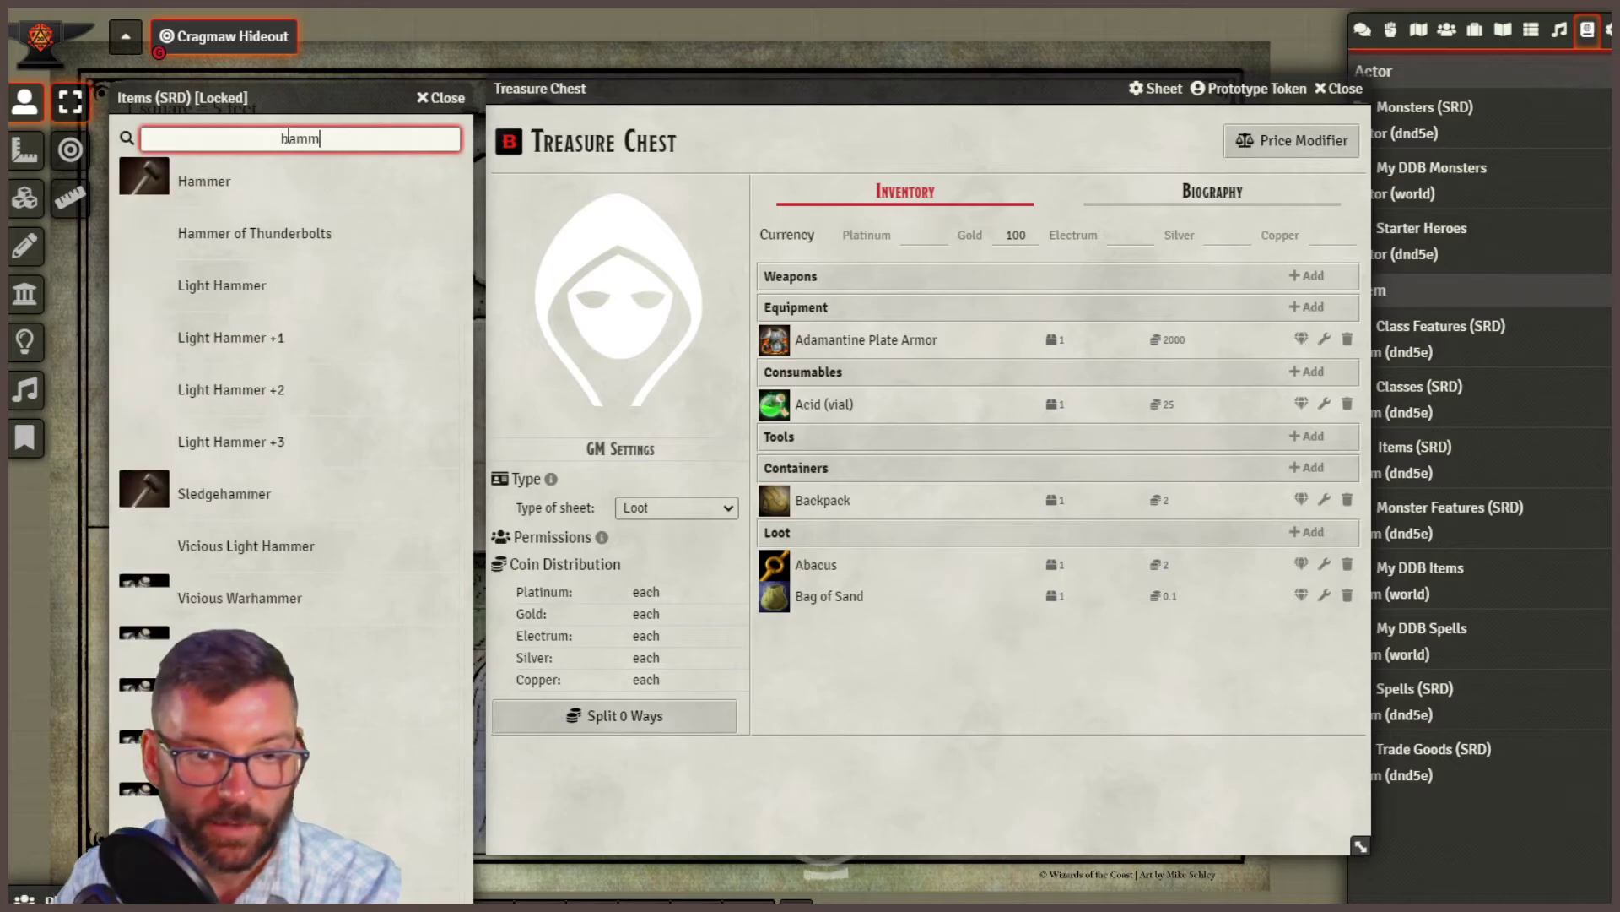
drag(206, 184, 937, 601)
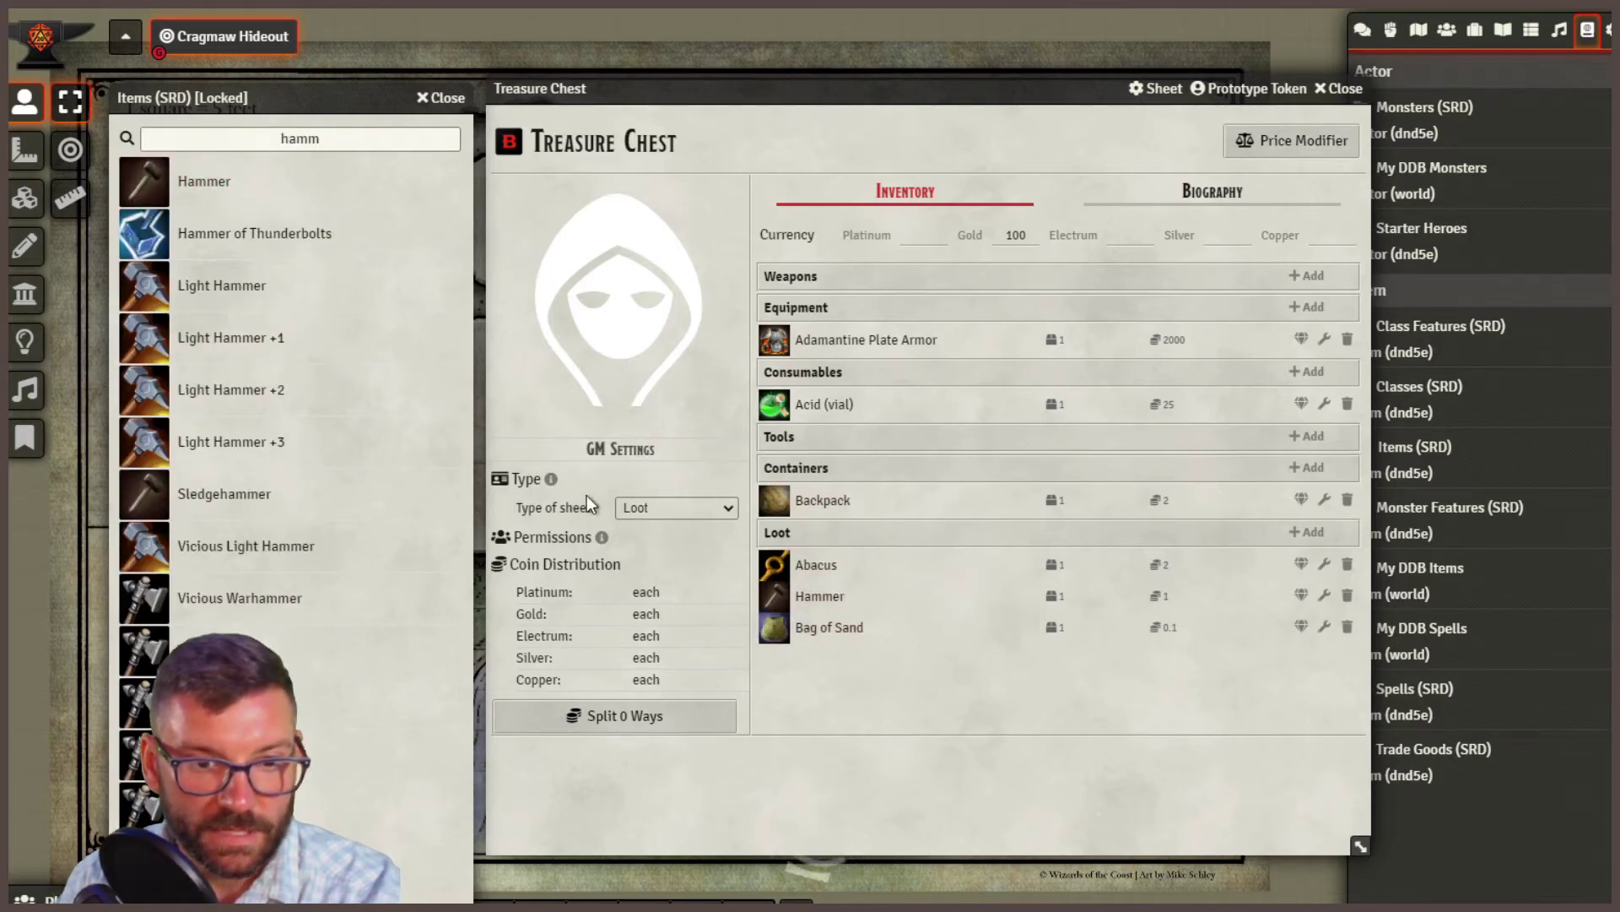
drag(245, 489, 1239, 622)
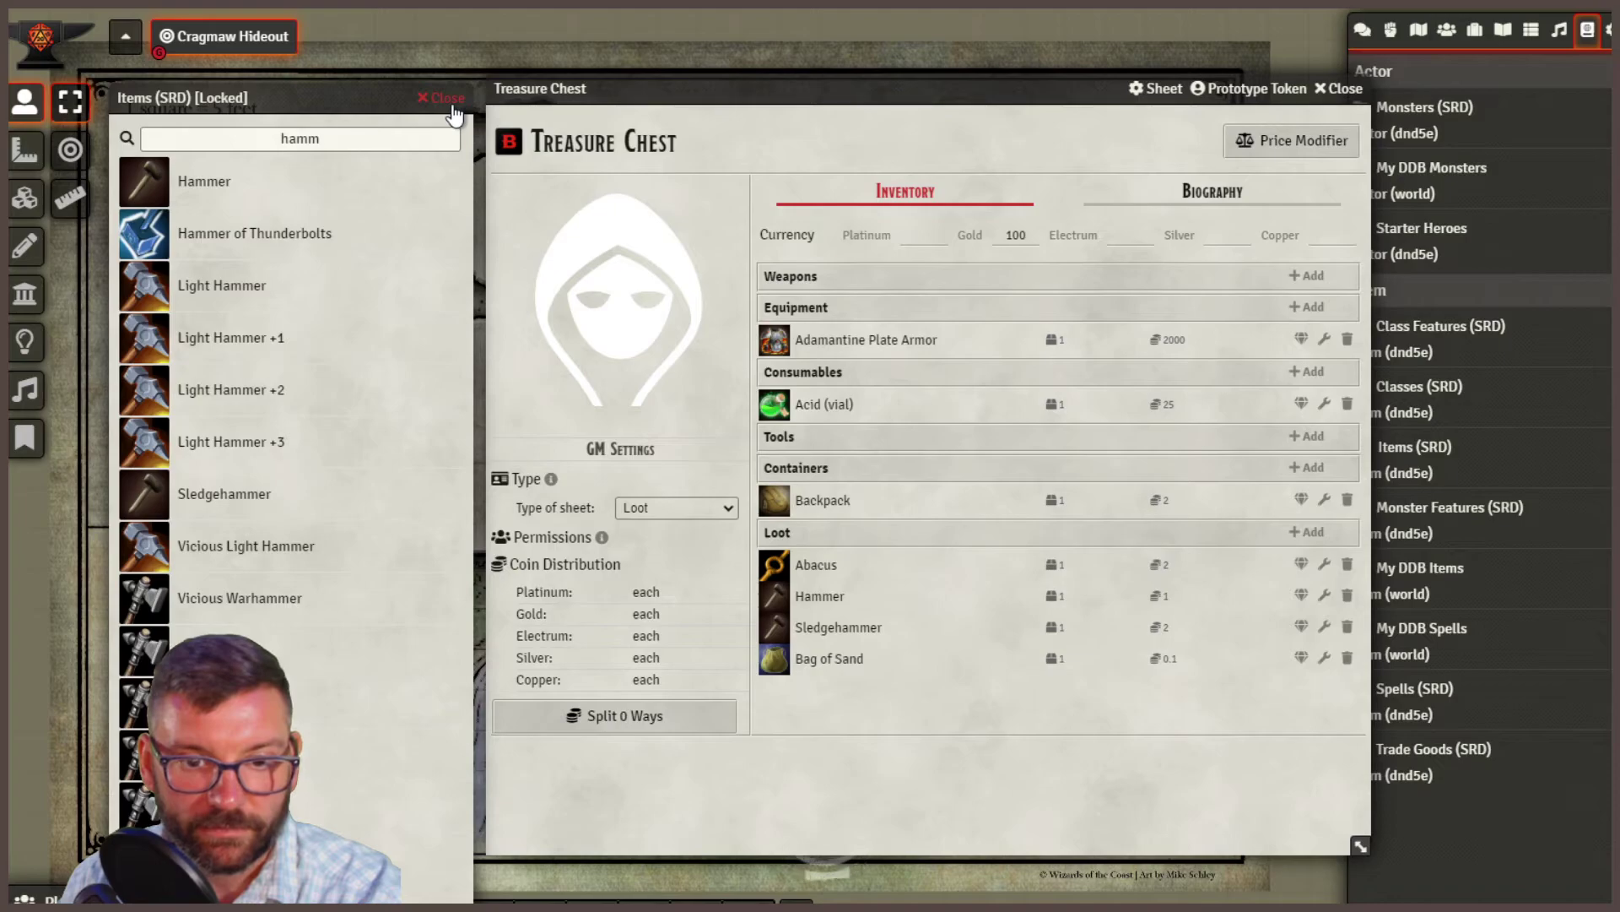
click(224, 142)
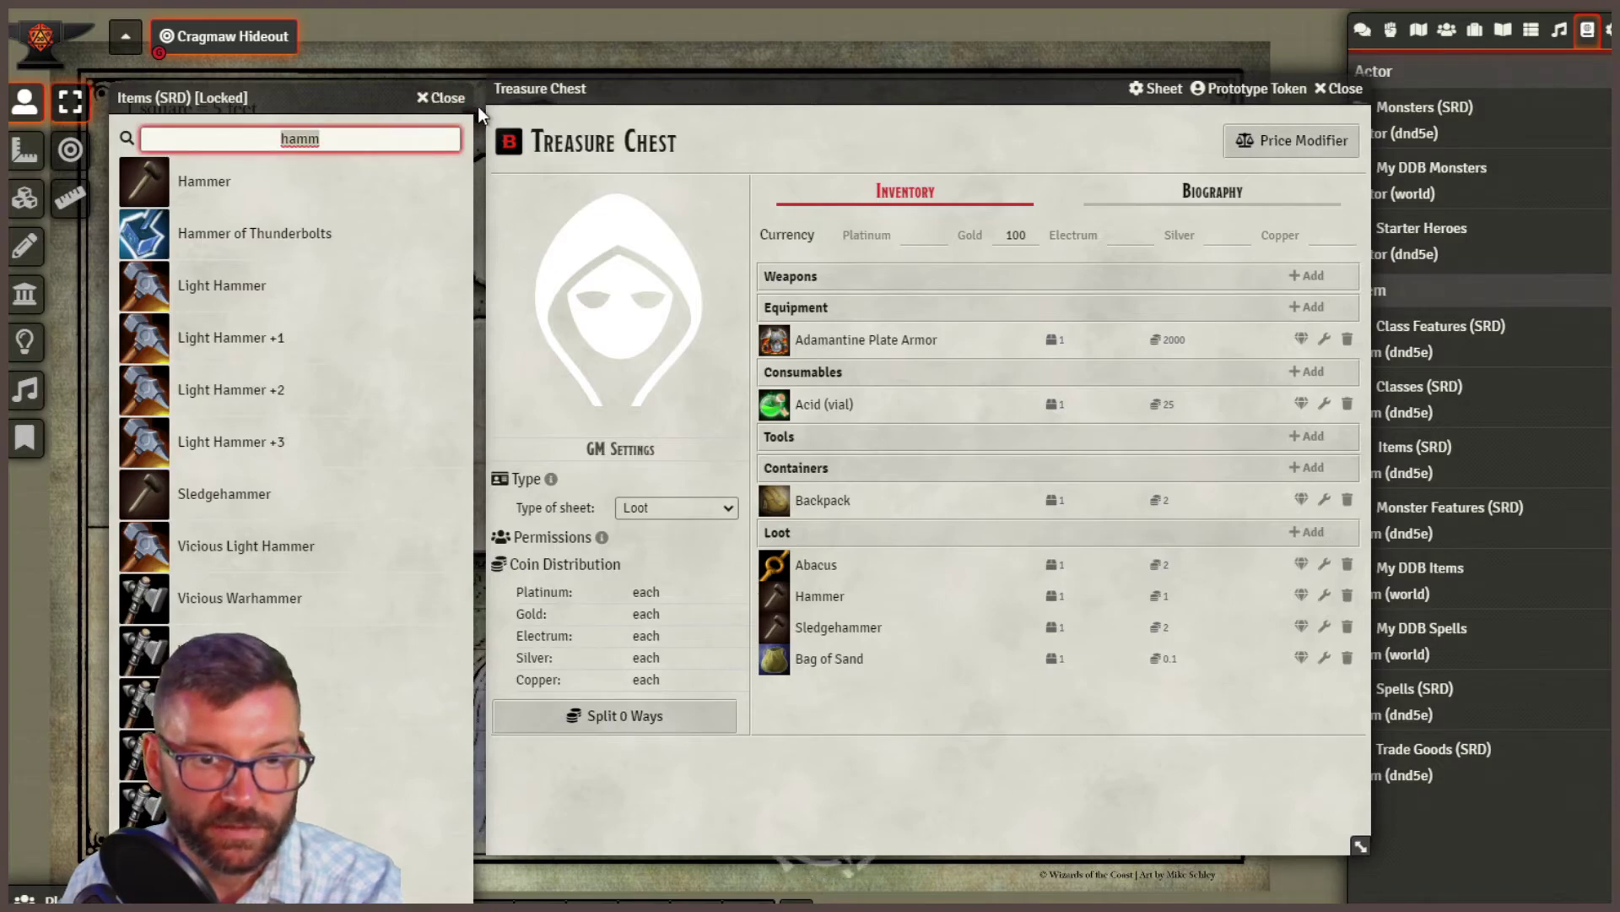
click(441, 98)
drag(1029, 87, 897, 90)
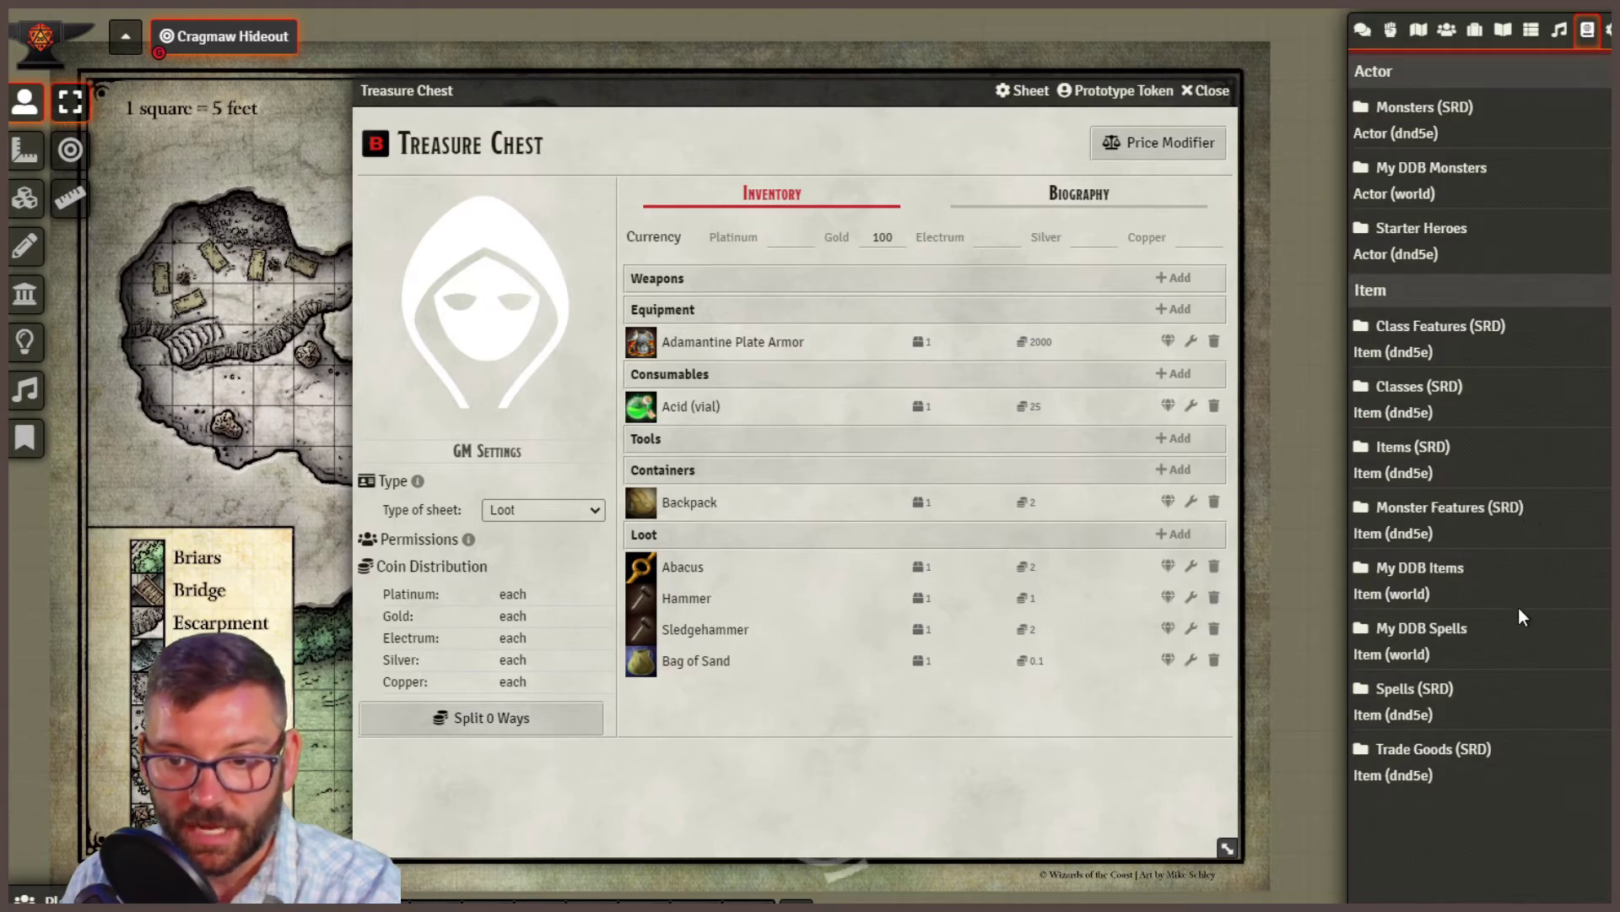
Add the Alter Self and Cone of Cold spells from the Spells (SRD) compendium to the Treasure Chest, then close the compendium.
click(1418, 689)
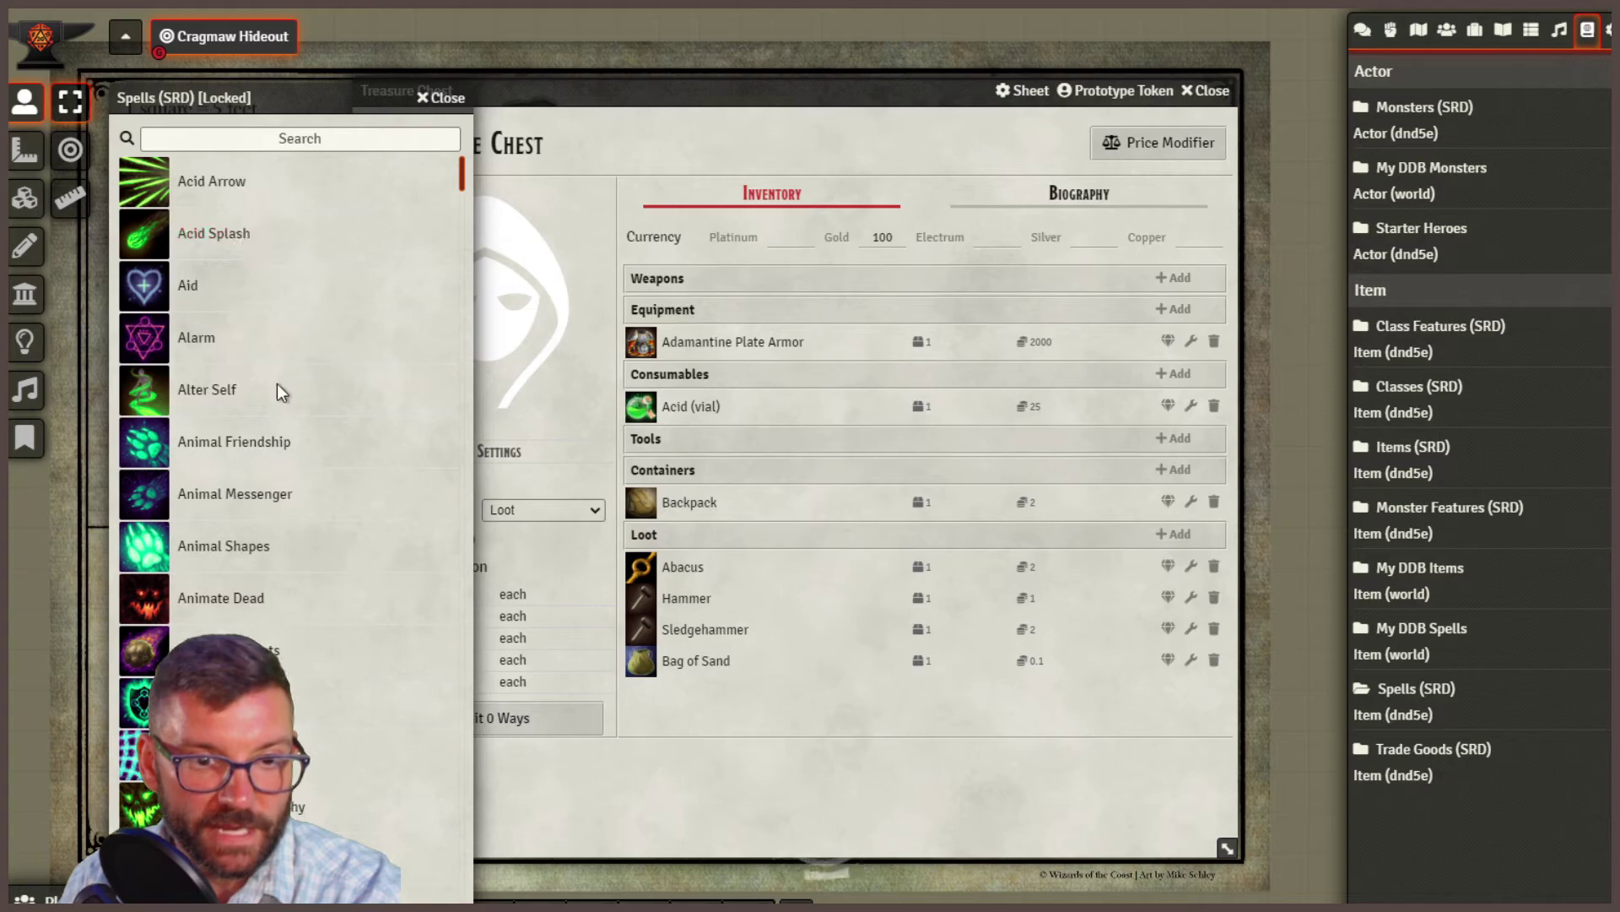
drag(734, 504, 735, 504)
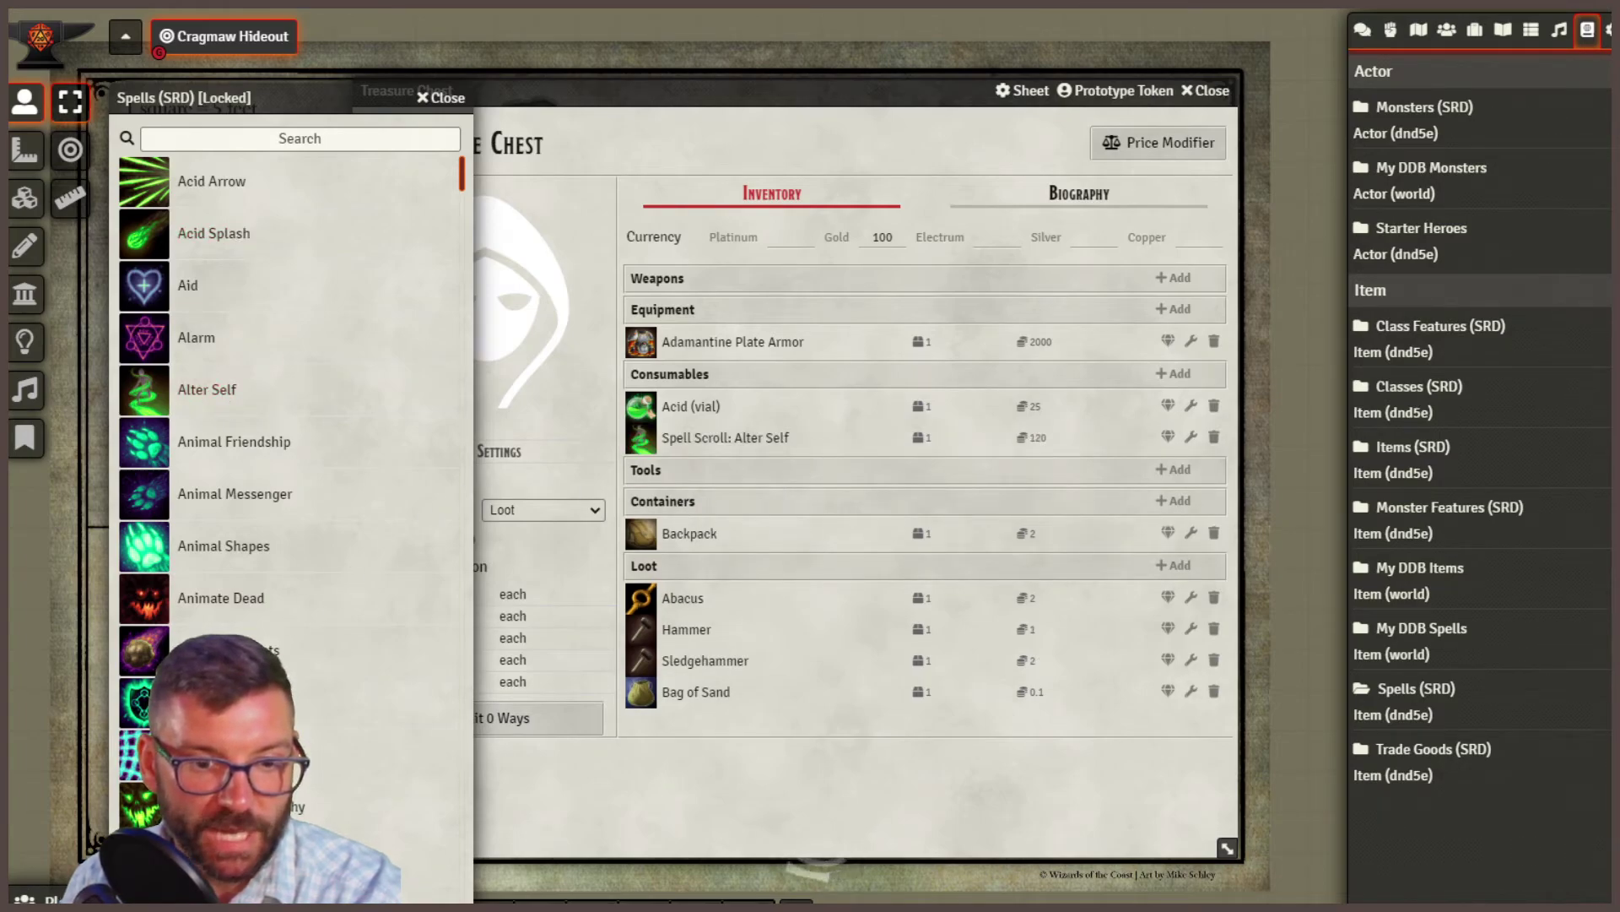
scroll(292, 506, down, 20)
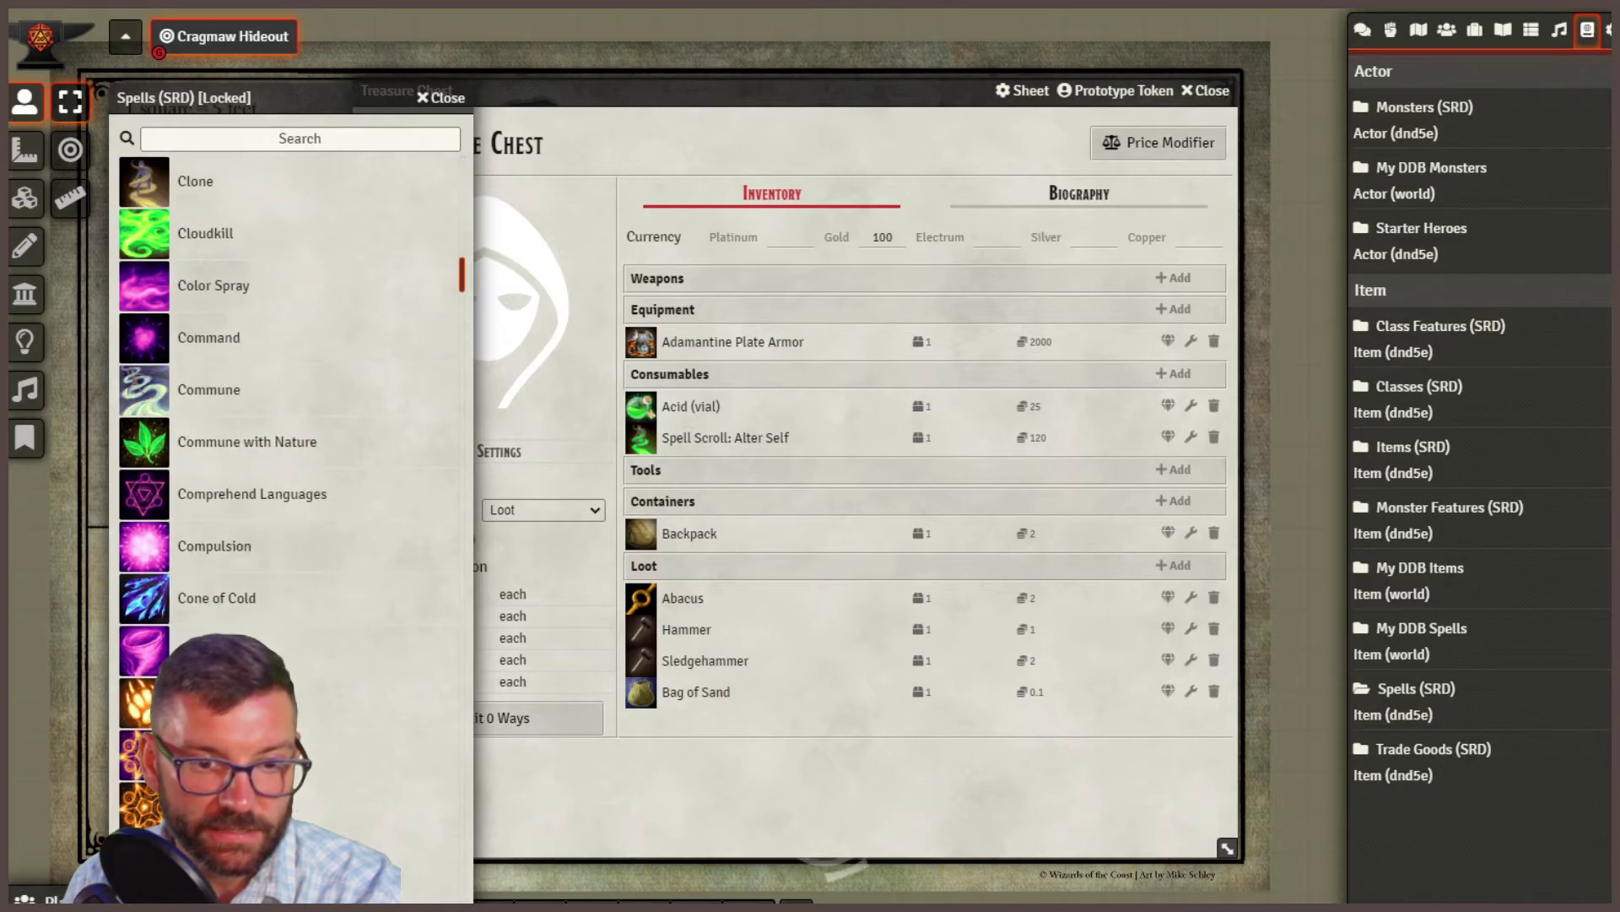
drag(221, 604, 869, 557)
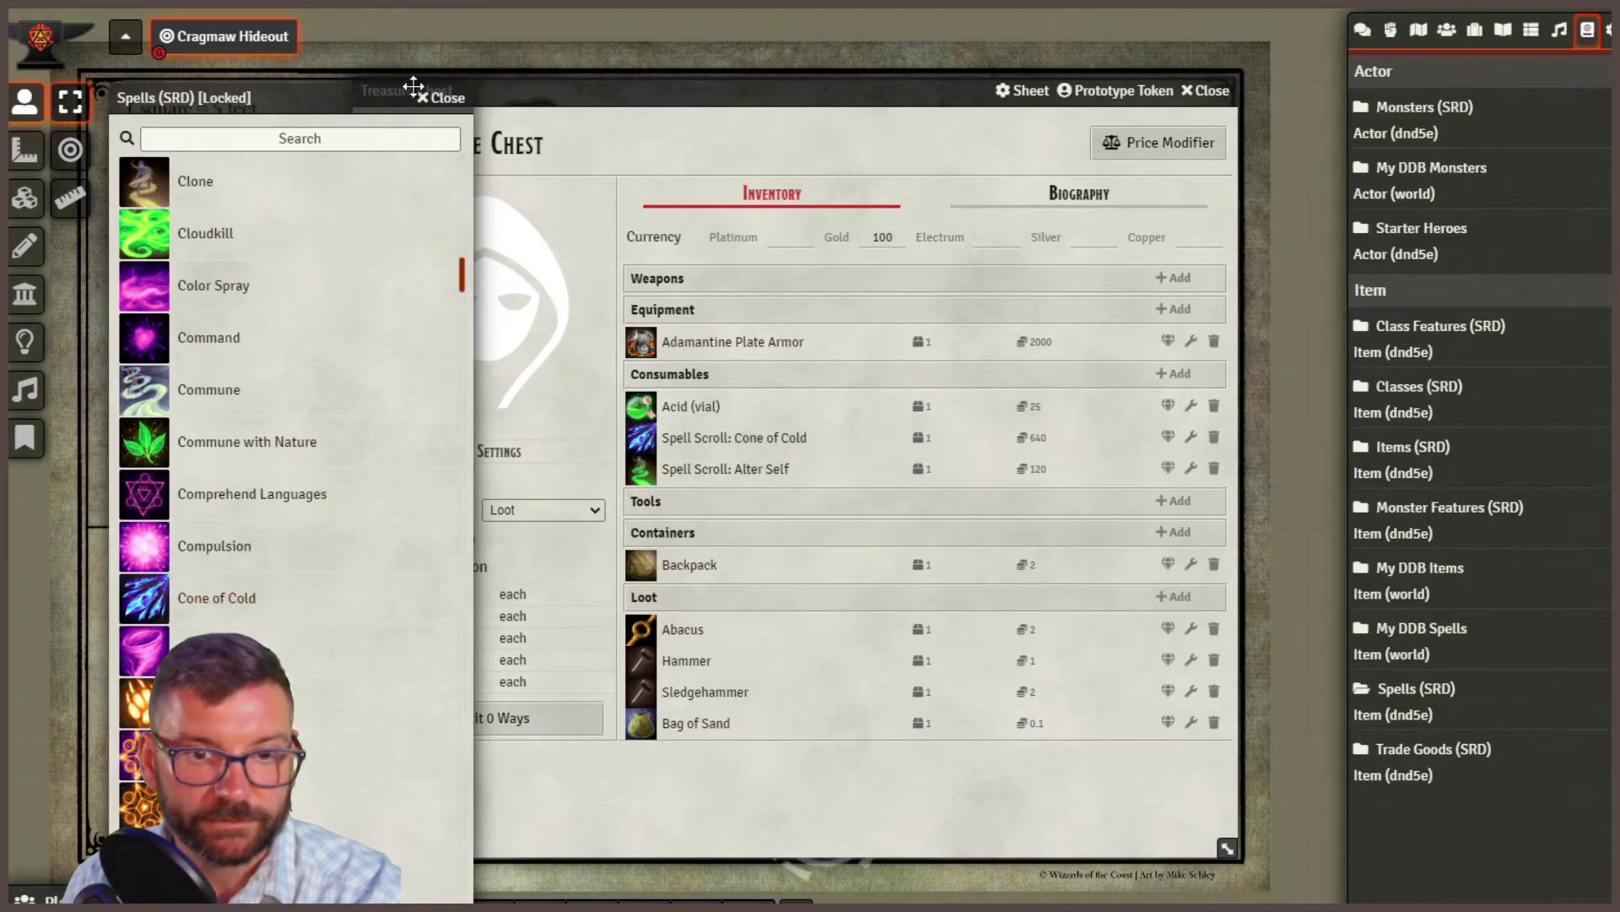
click(447, 101)
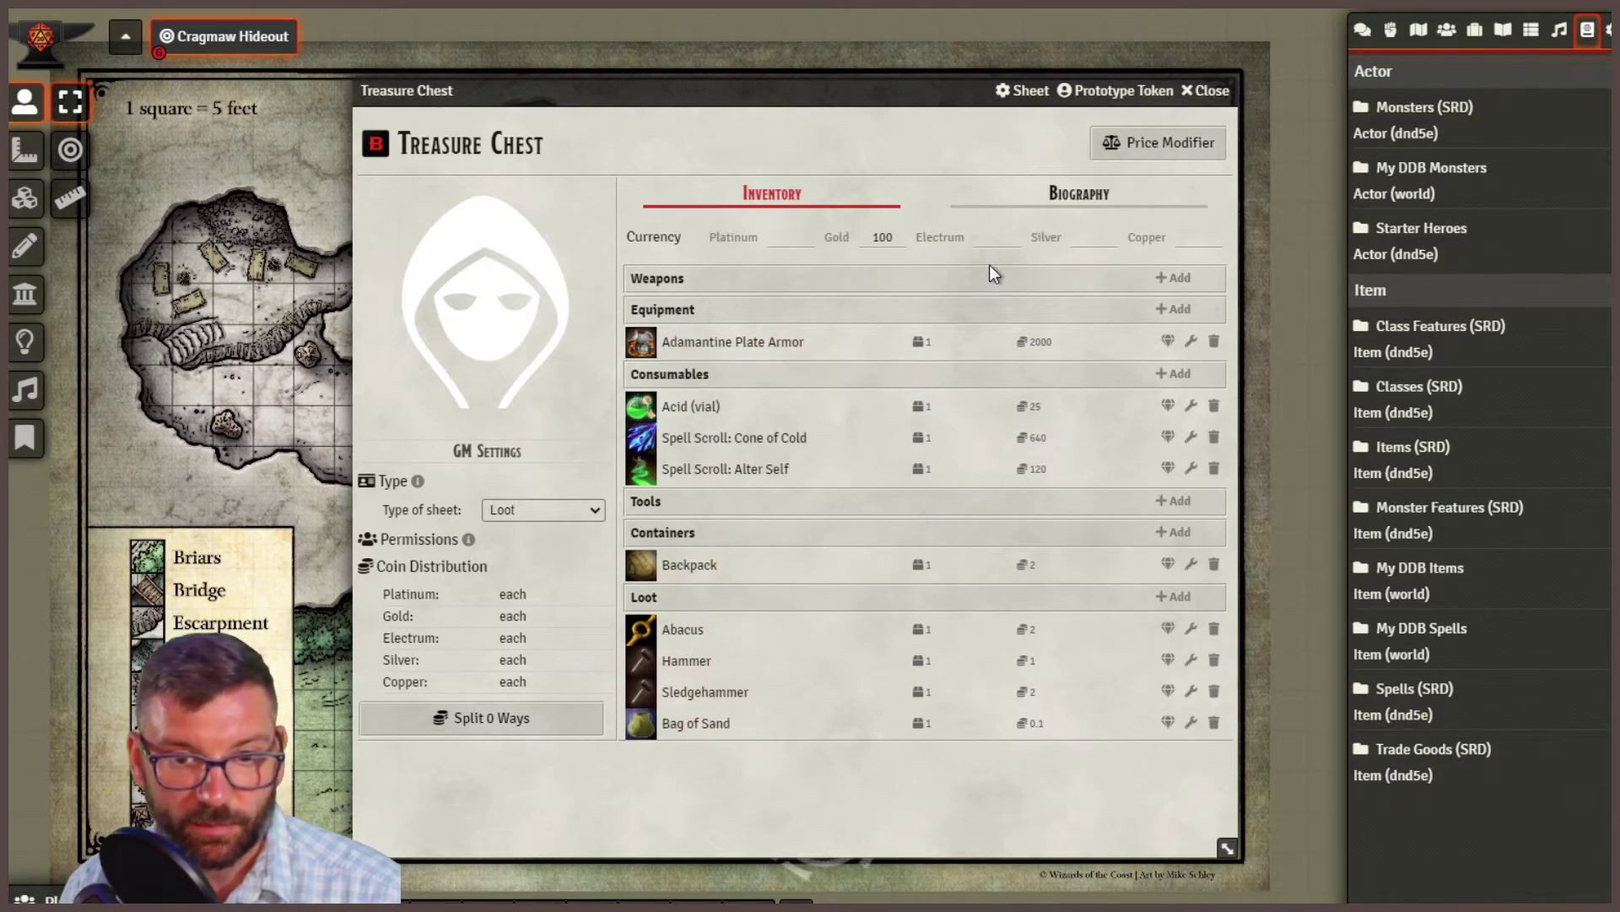
Read the Adamantine Plate Armor's description and try to loot the armor from the Treasure Chest with the chat log showing.
click(786, 342)
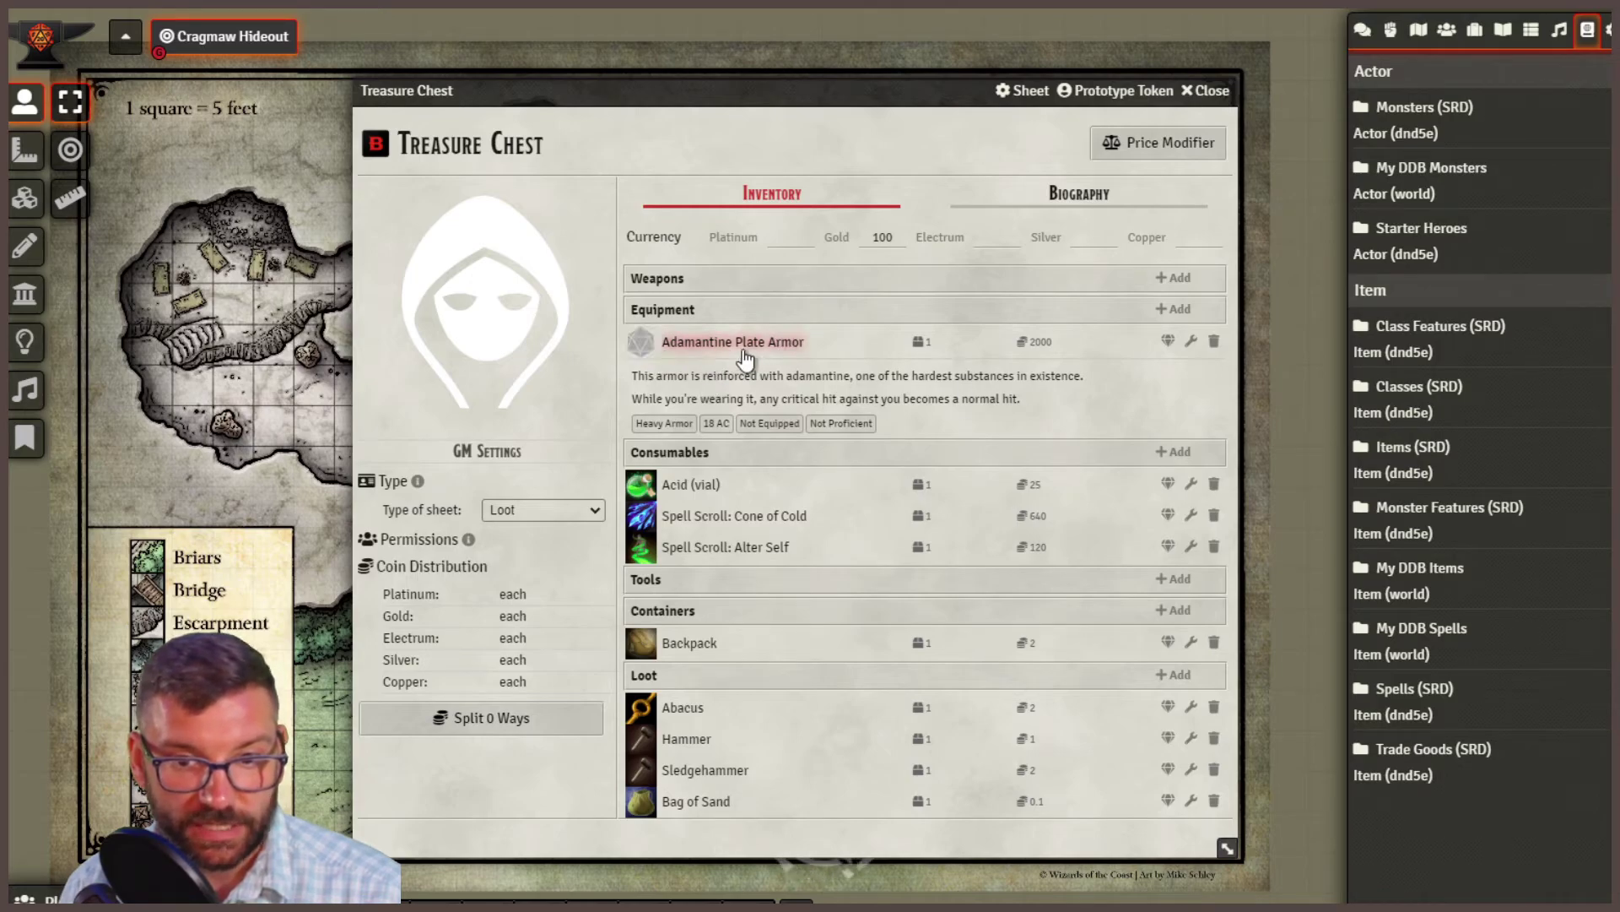
click(641, 344)
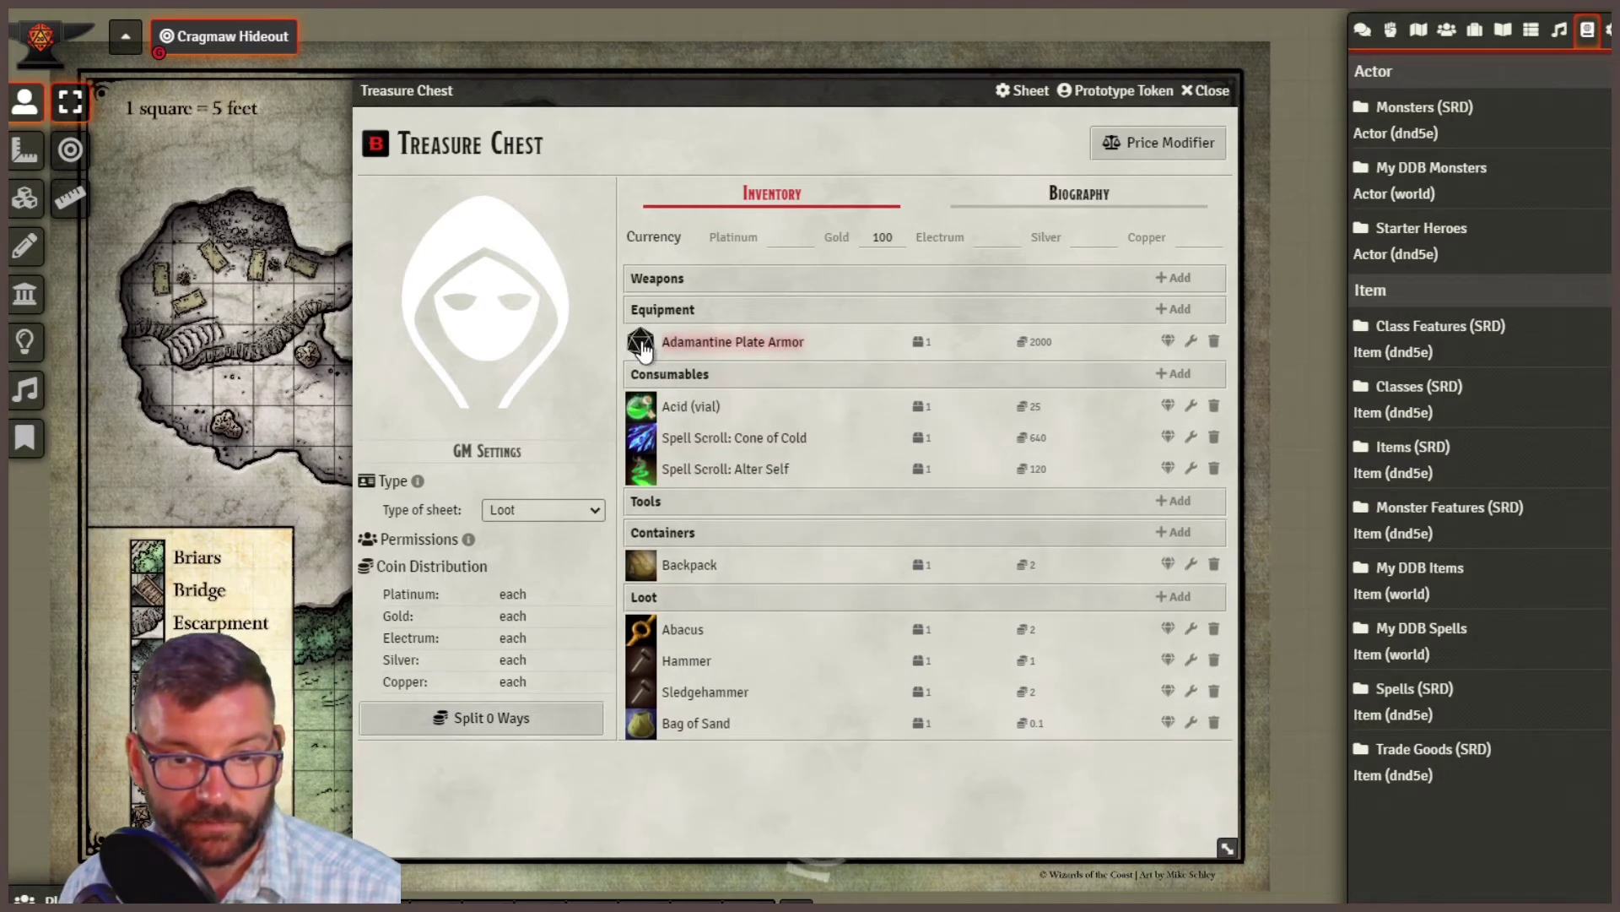
click(1368, 30)
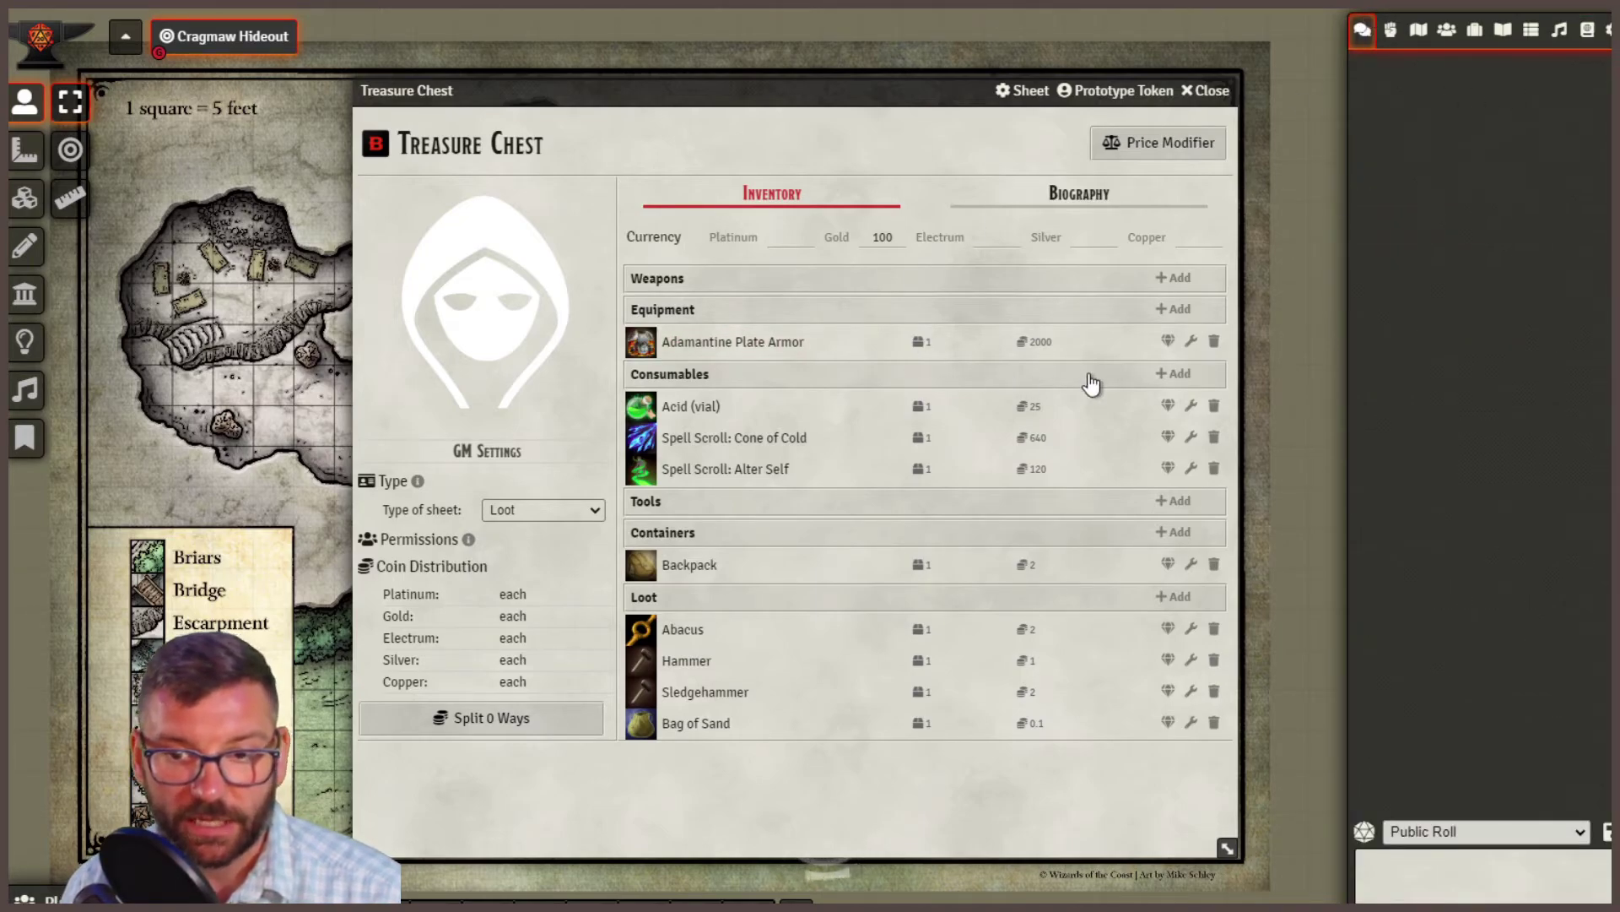
click(1170, 343)
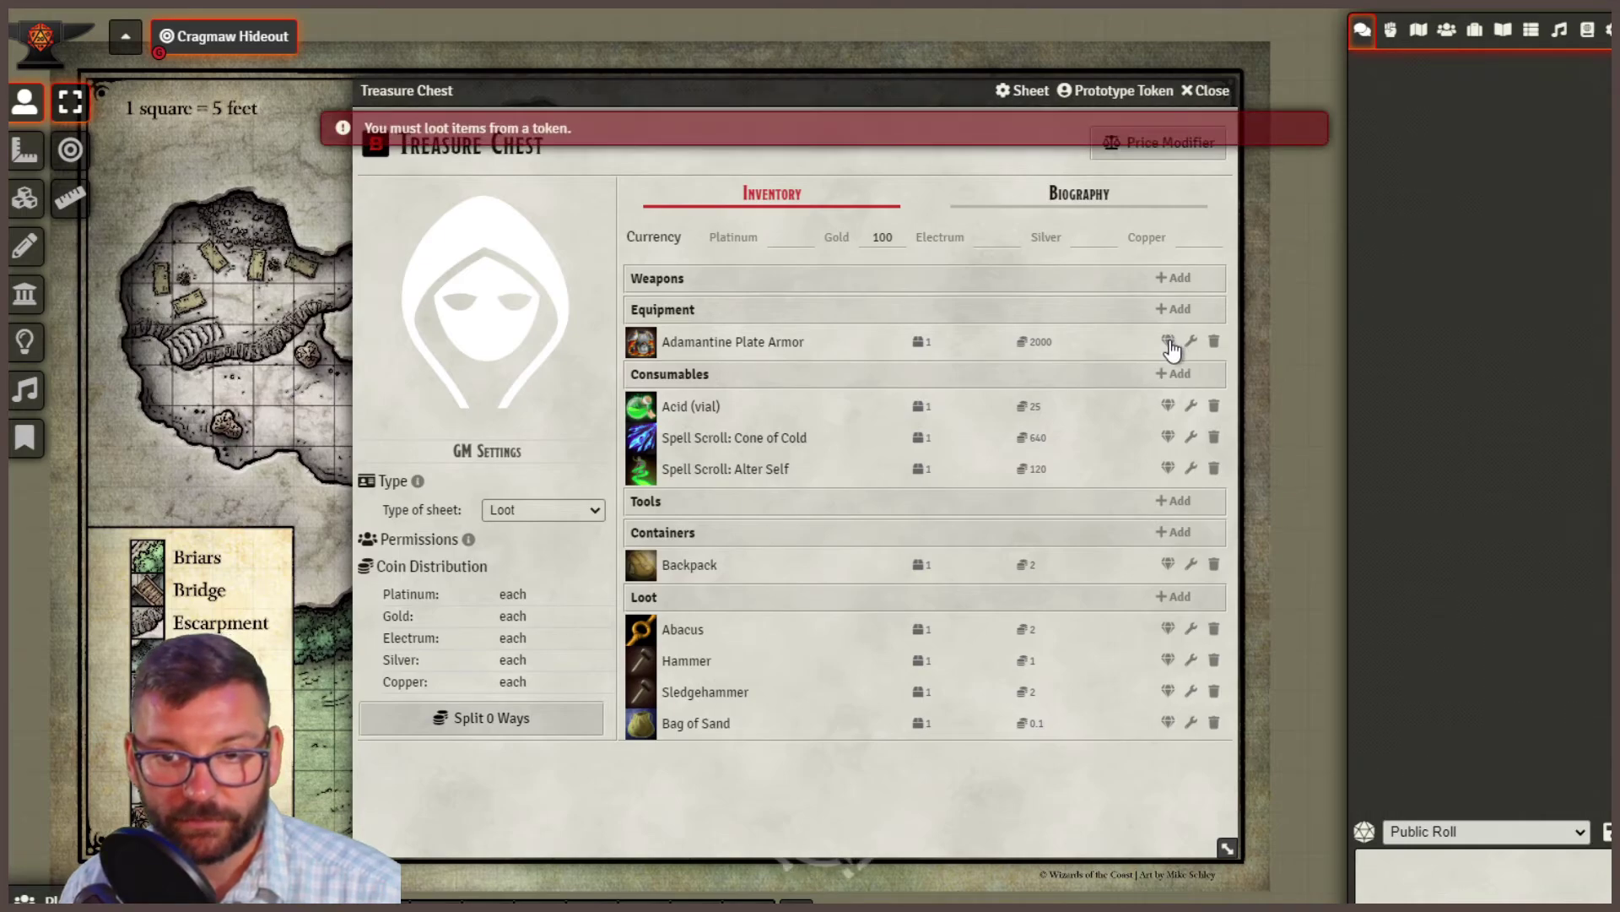
Move the Treasure Chest sheet aside and inspect the Adamantine Plate Armor's own item sheet.
drag(513, 84, 276, 74)
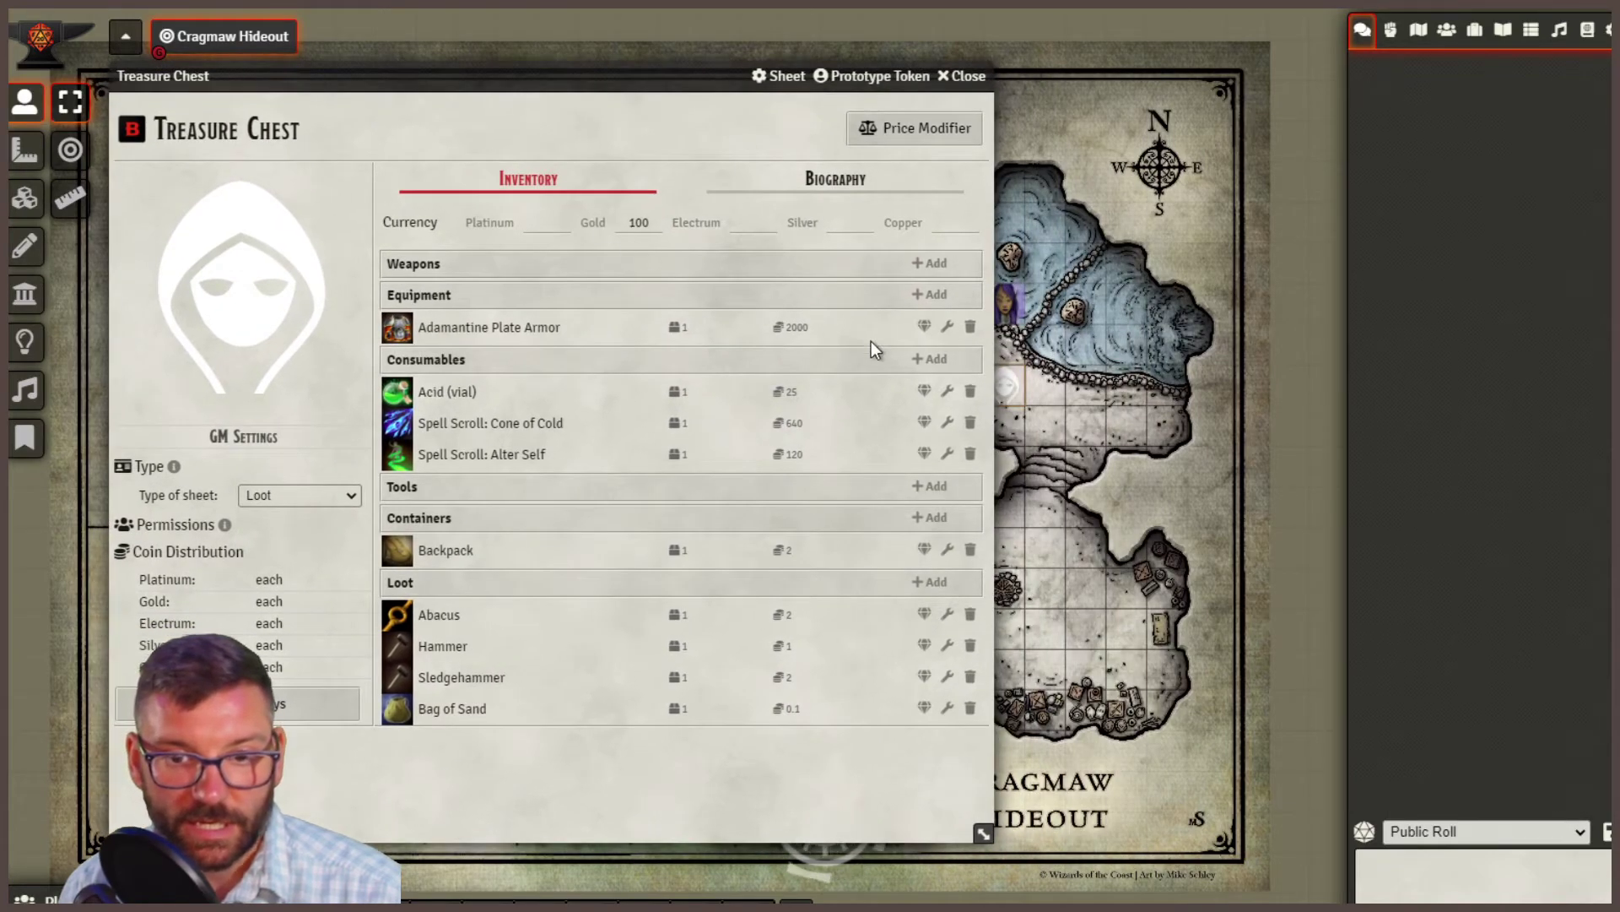
click(949, 329)
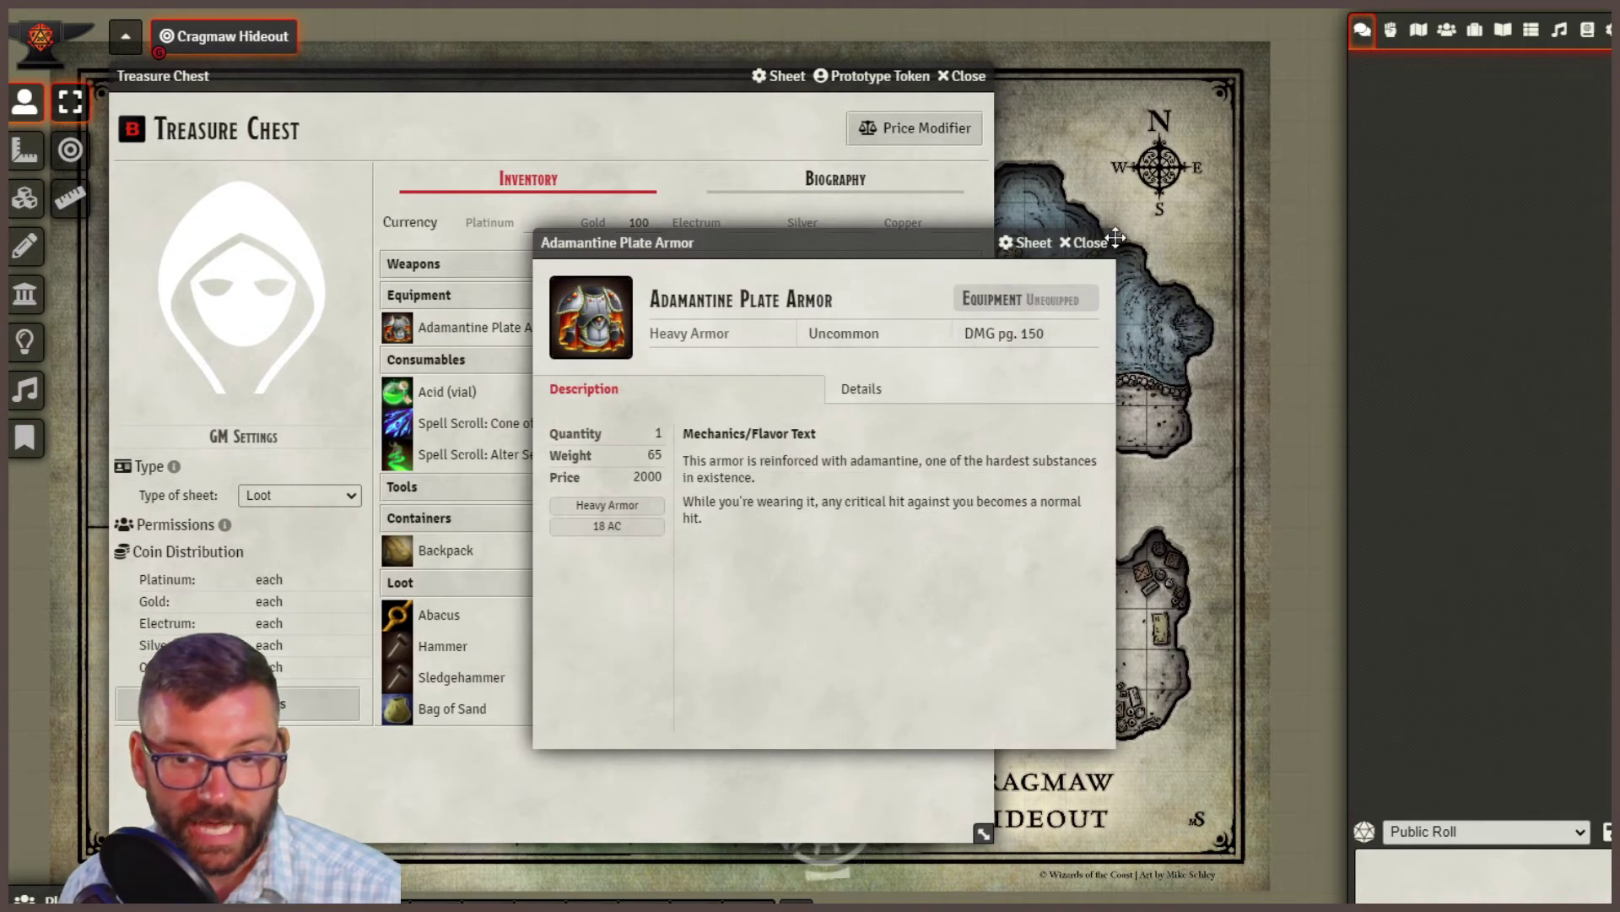
click(1086, 242)
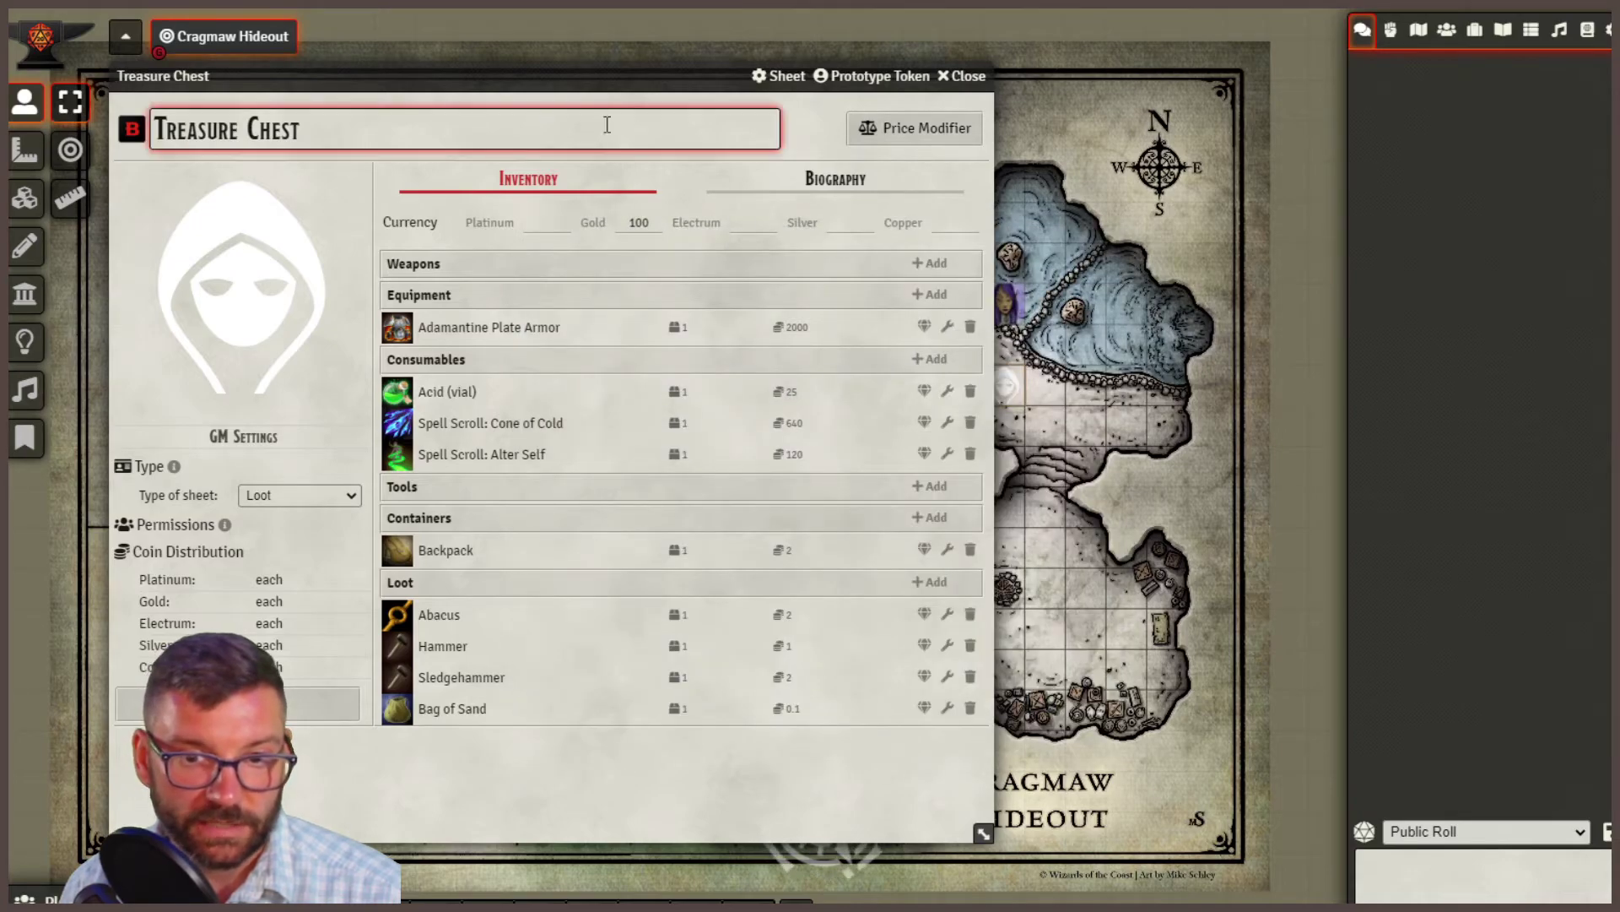
Check the Treasure Chest's biography and its Price Modifier settings, ending back on the inventory.
drag(585, 79, 669, 94)
click(879, 199)
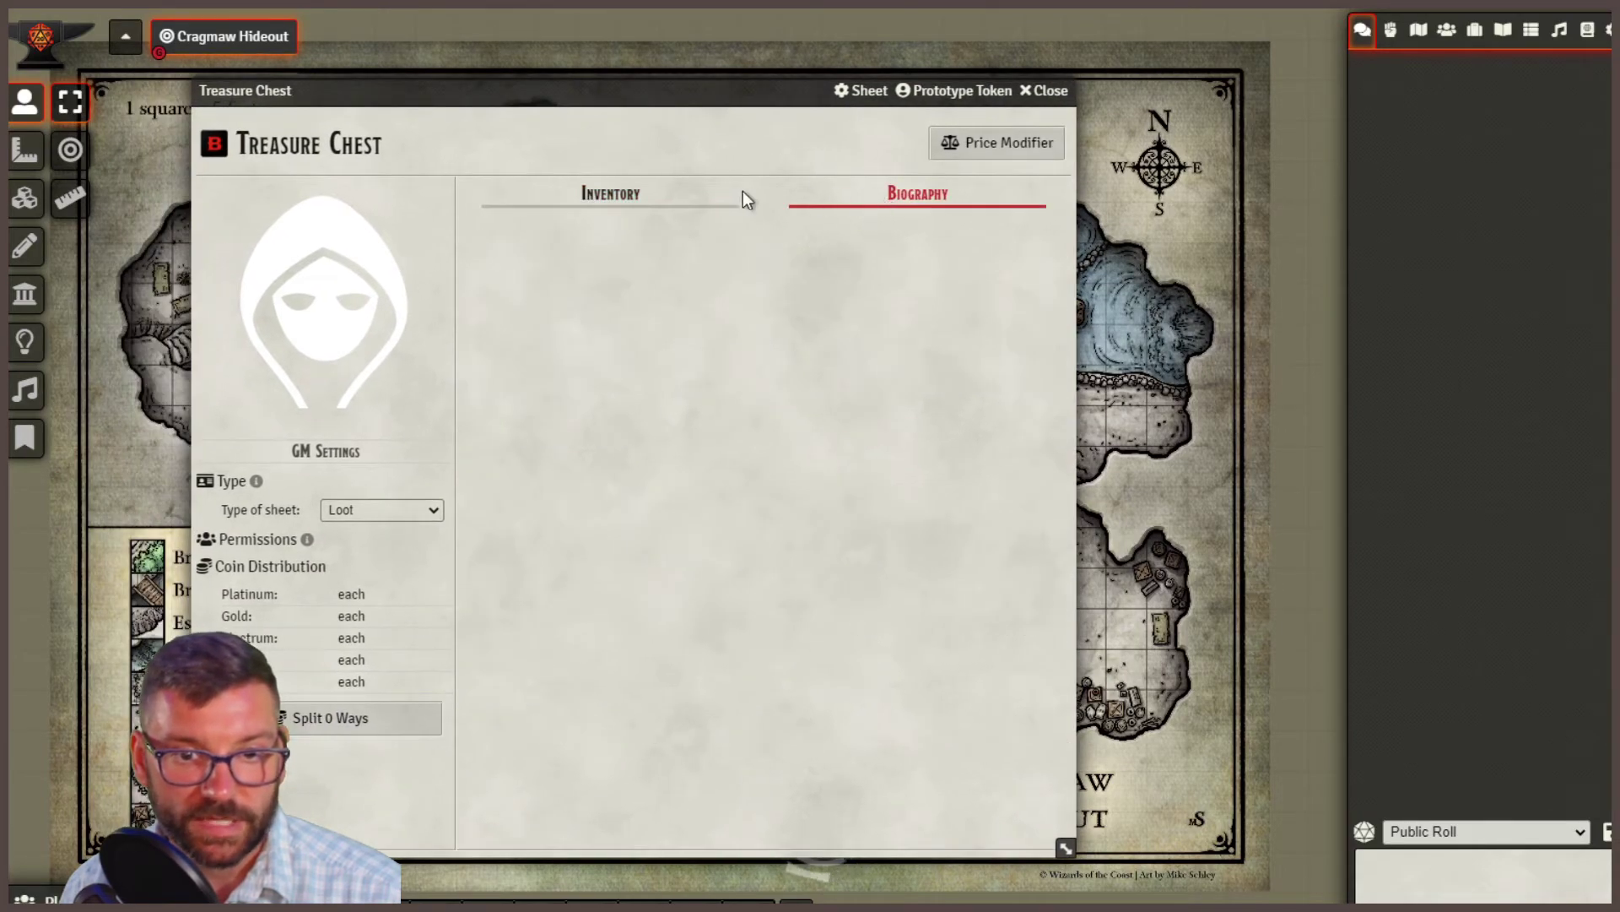
click(617, 199)
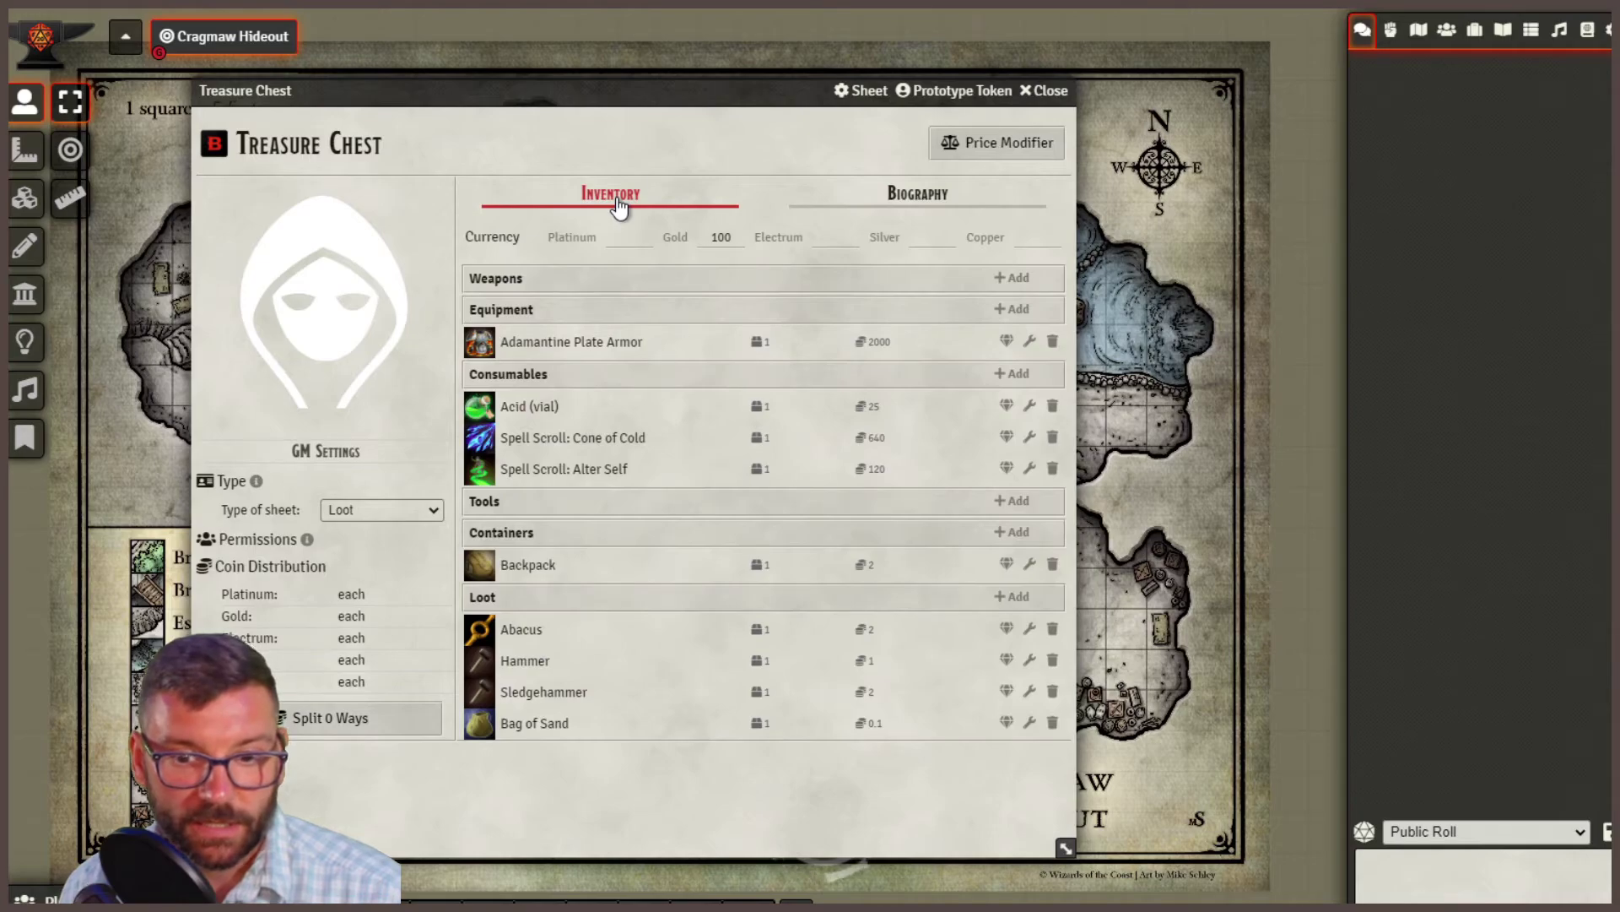
click(984, 143)
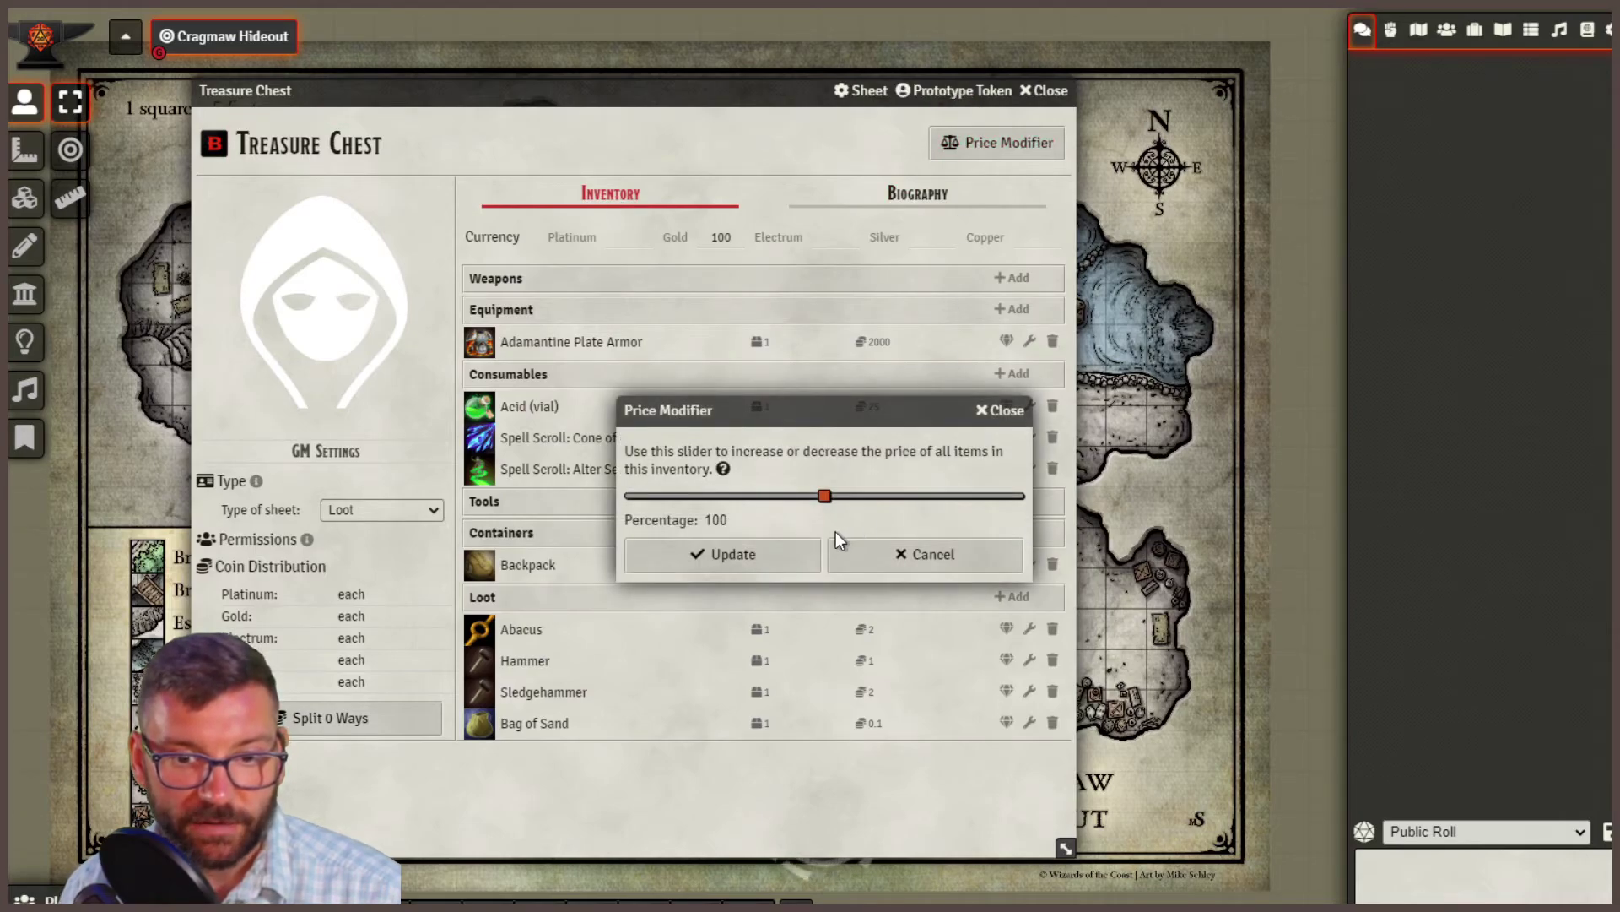
click(812, 564)
click(472, 140)
drag(490, 97, 579, 74)
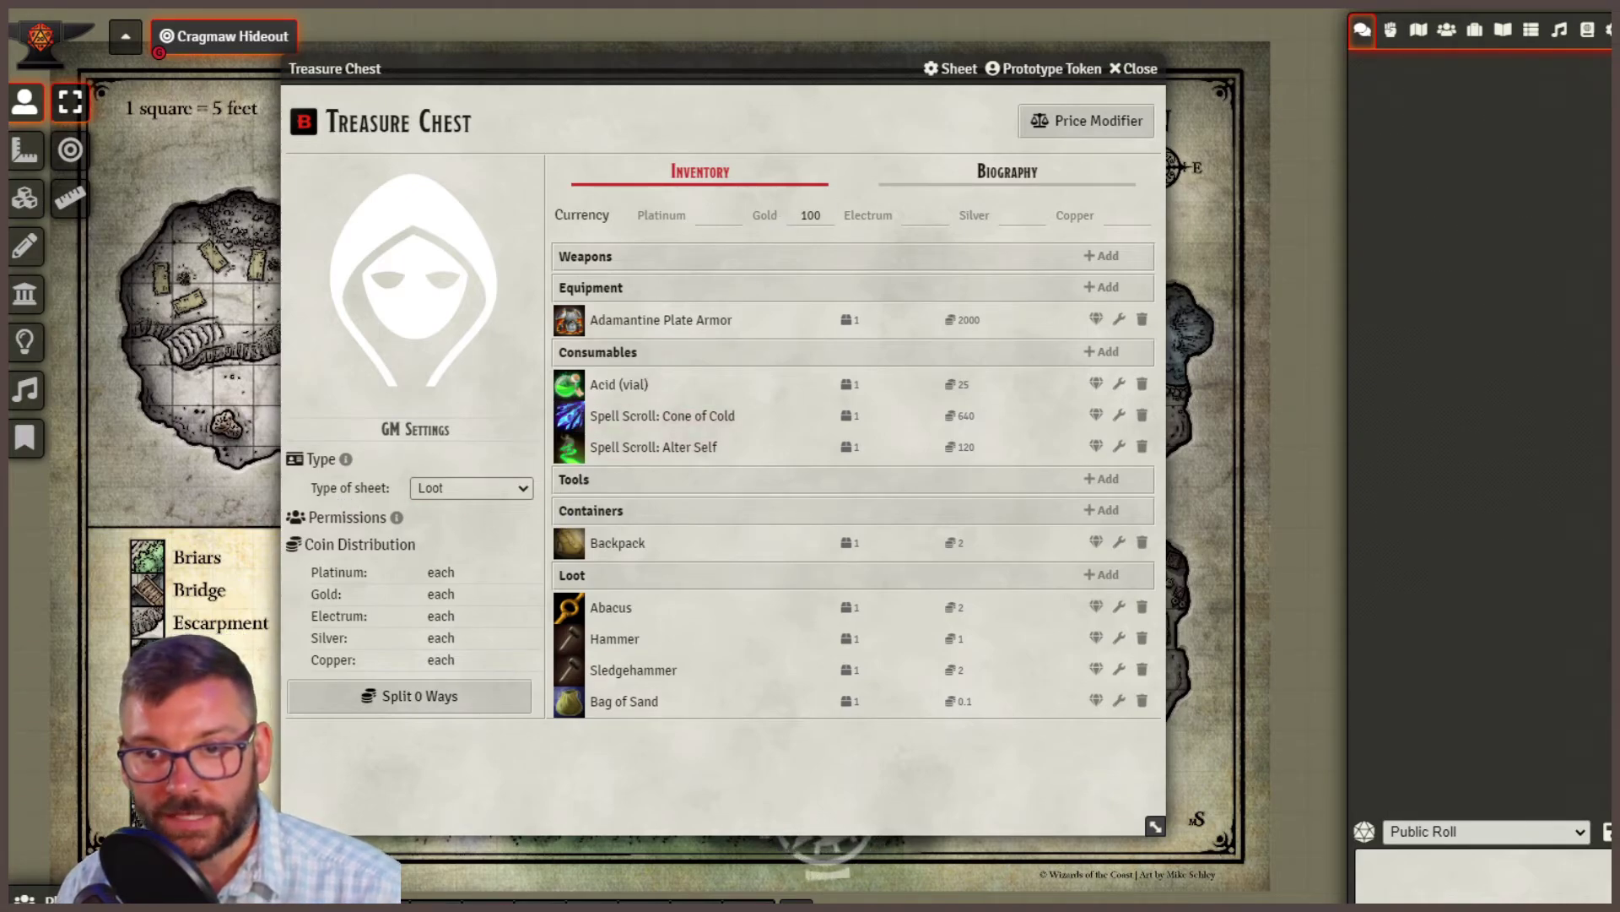
Close the Treasure Chest sheet and create an NPC actor named Sam the Seller.
click(1447, 32)
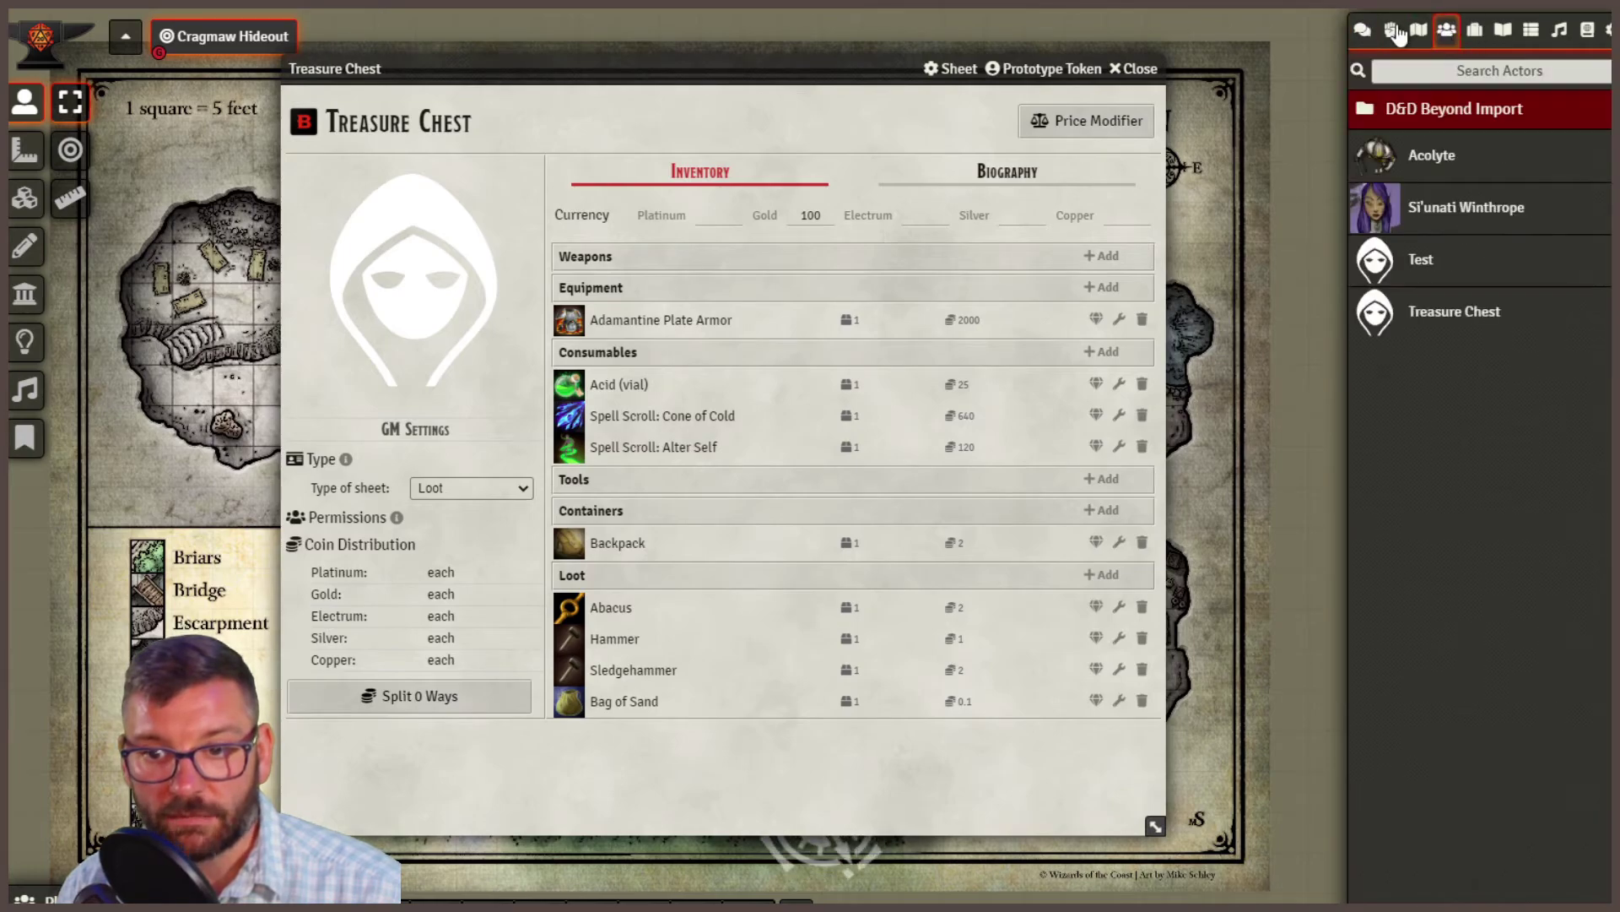
click(1119, 69)
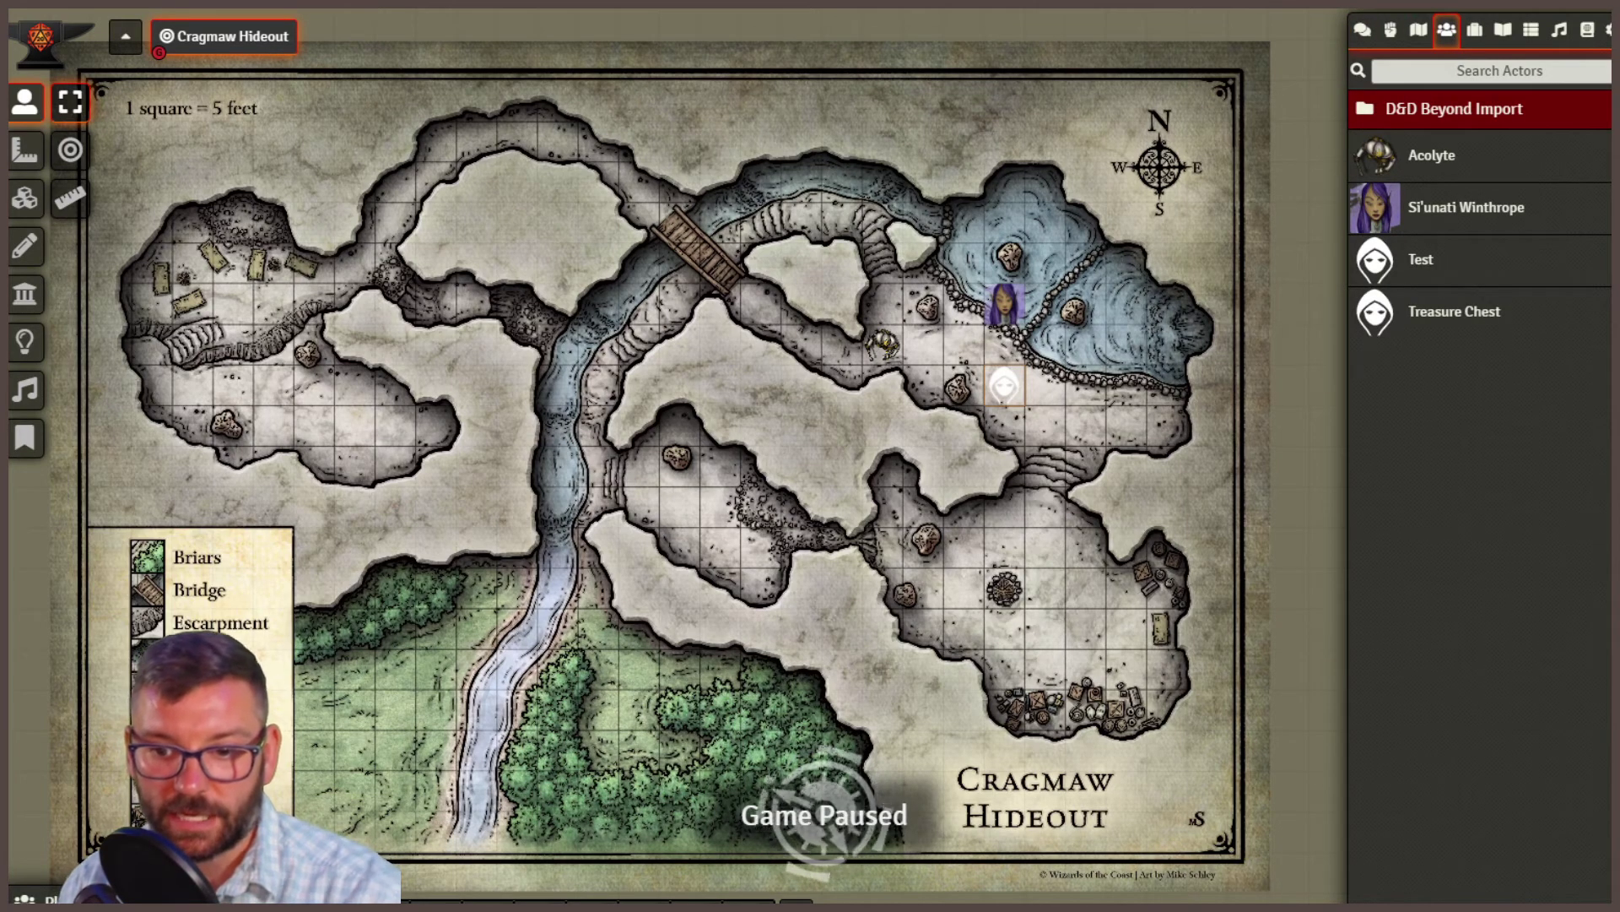
click(1418, 907)
click(835, 456)
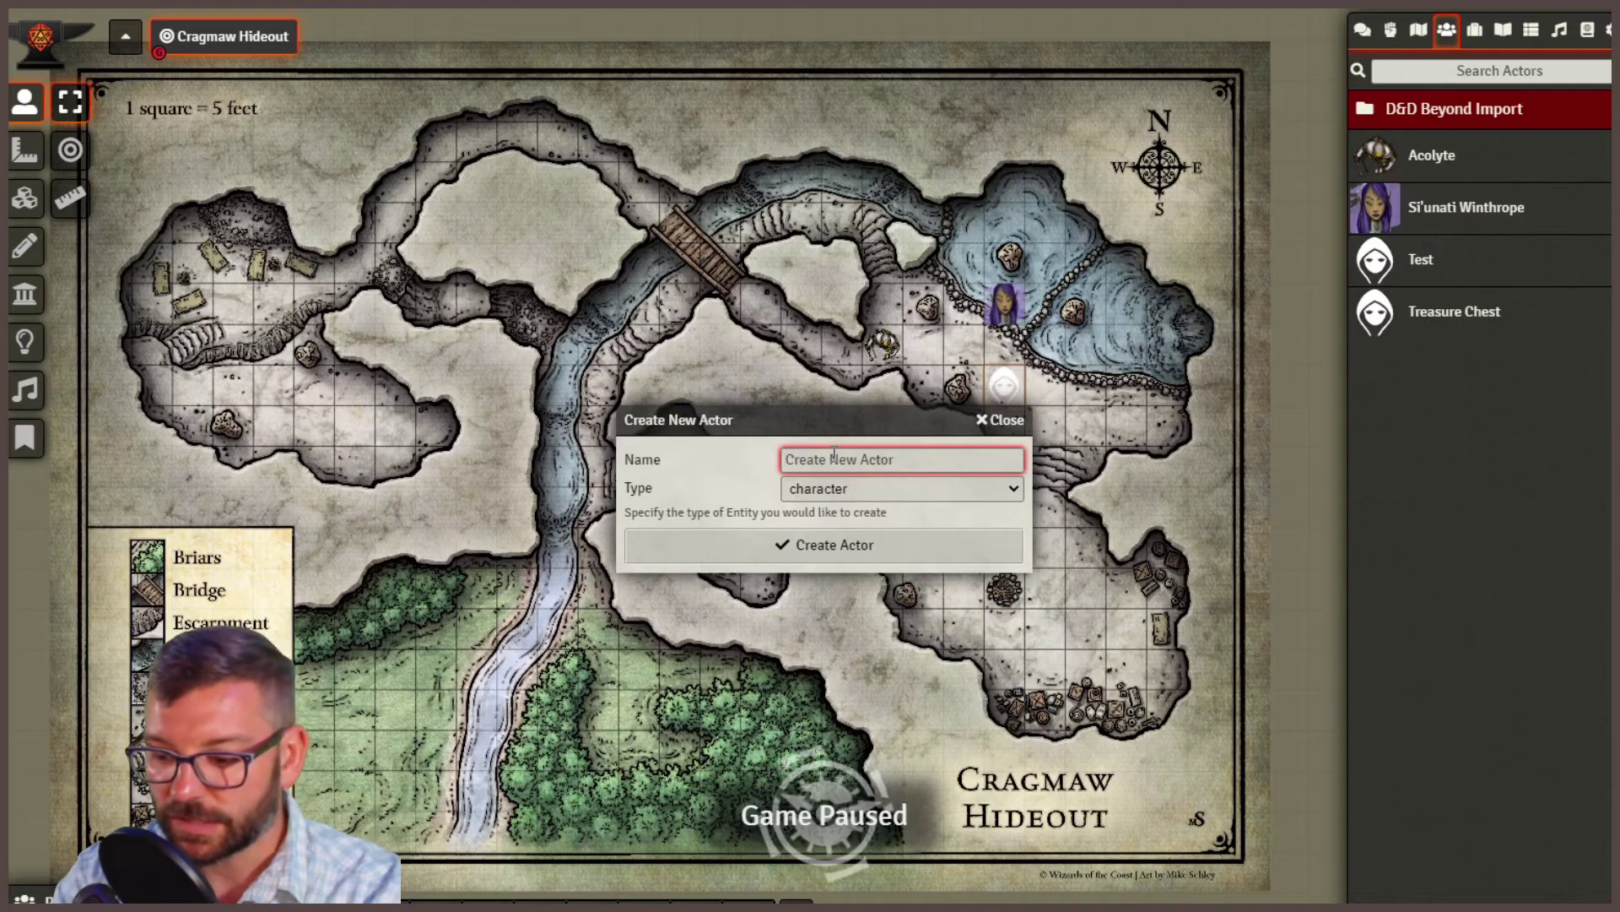
text(Sam th)
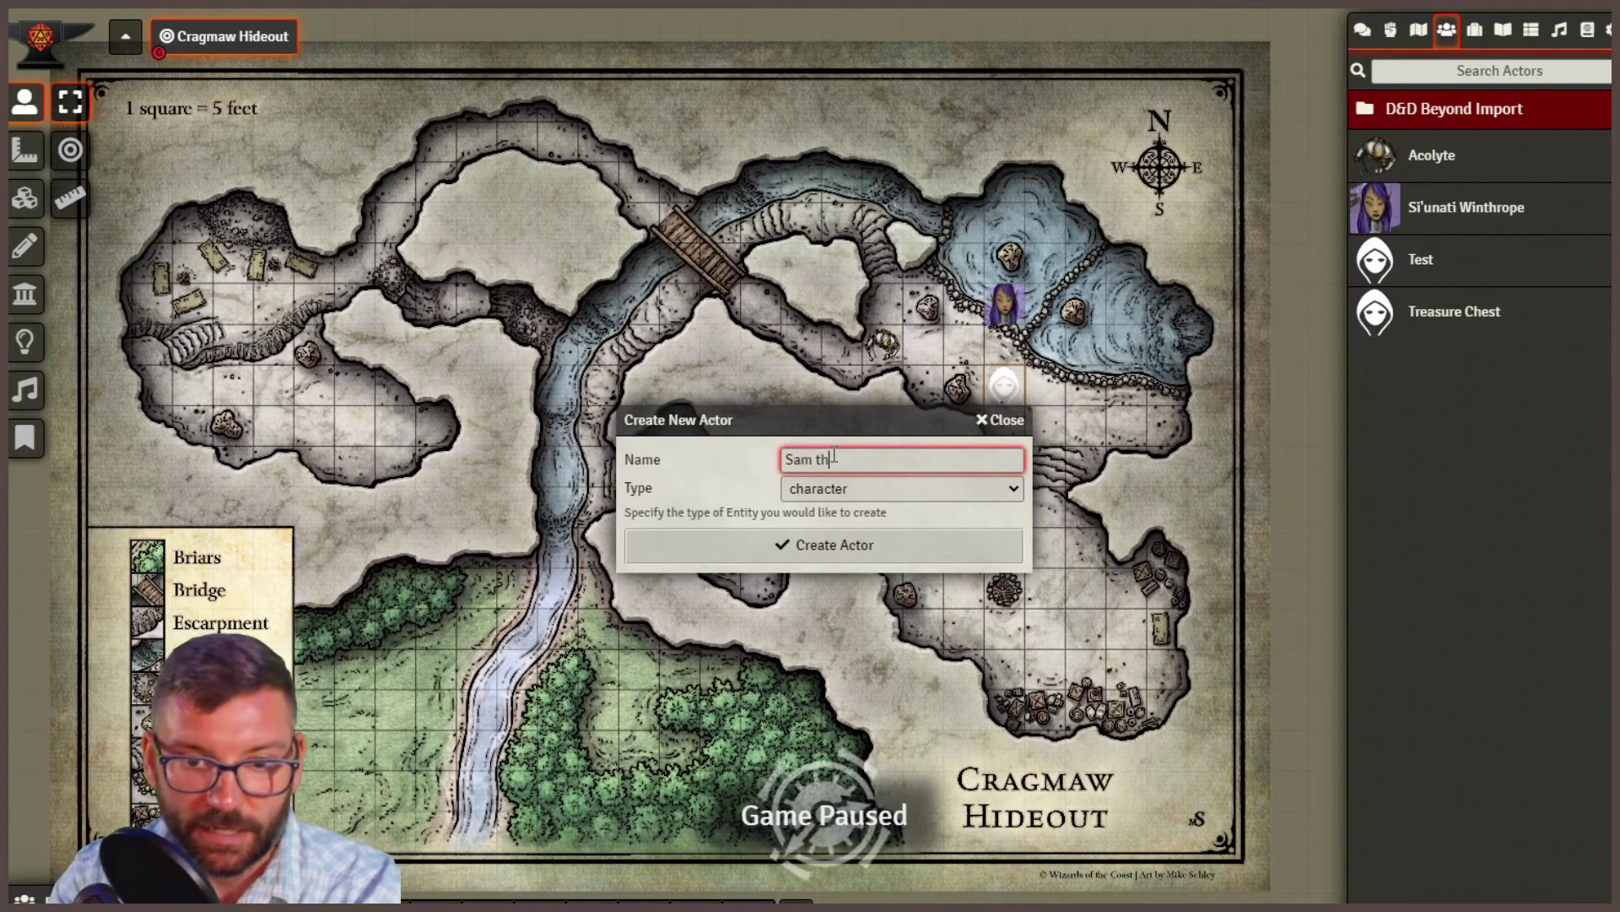
text(e Seller)
key(Tab)
click(795, 545)
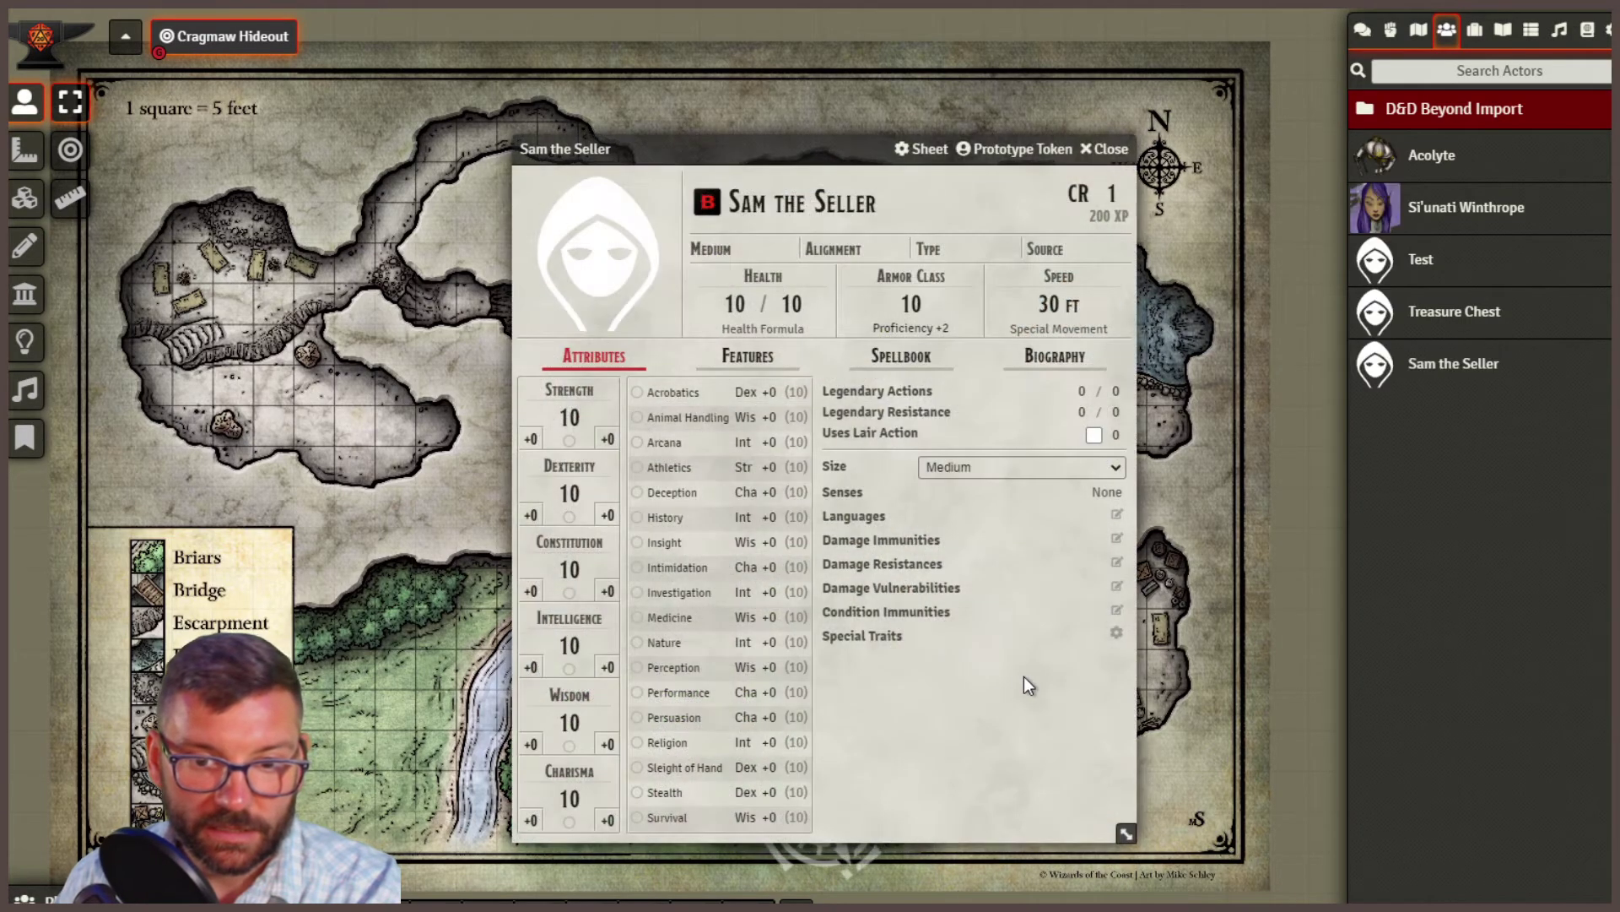
Assign the dnd5e.LootSheet5eNPC sheet to Sam the Seller and set its sheet type to Merchant.
click(924, 148)
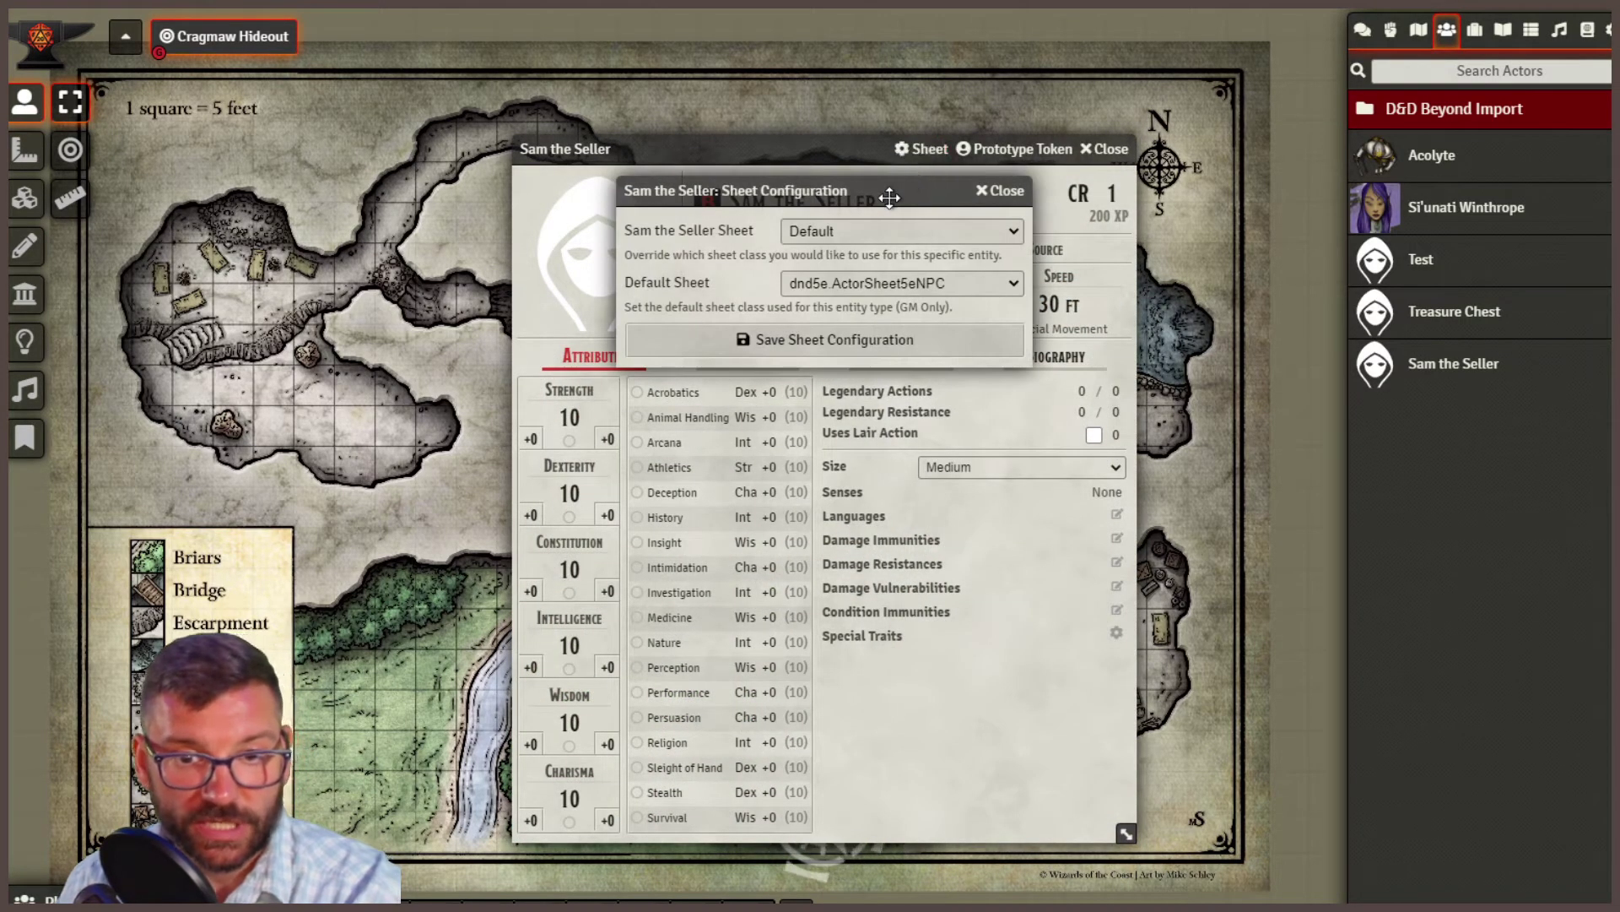
click(882, 292)
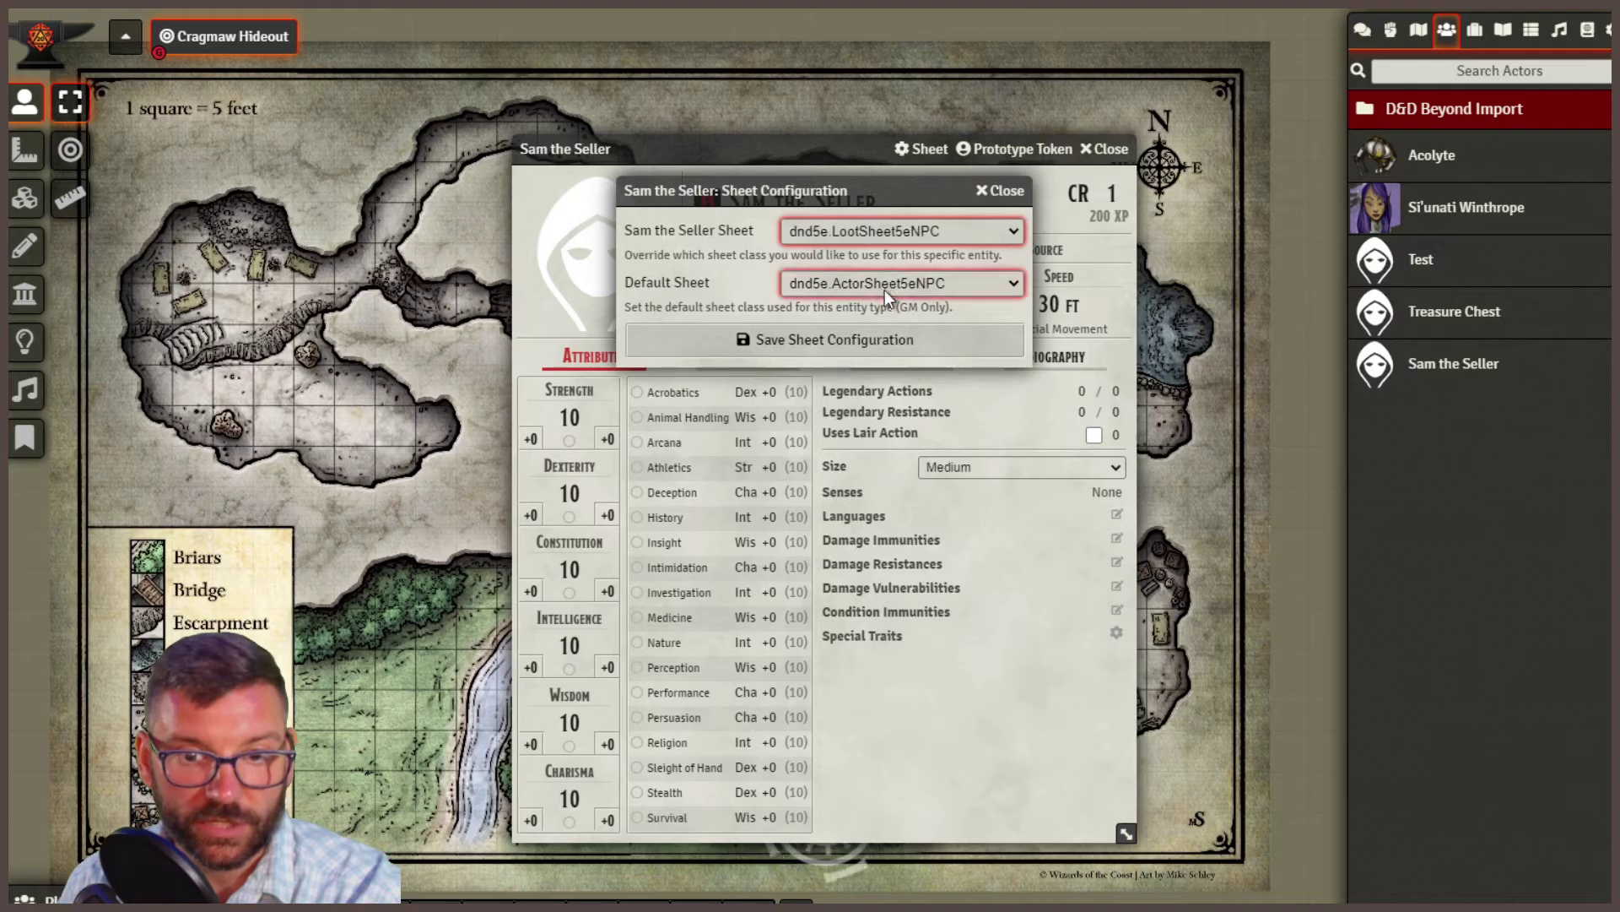
click(888, 346)
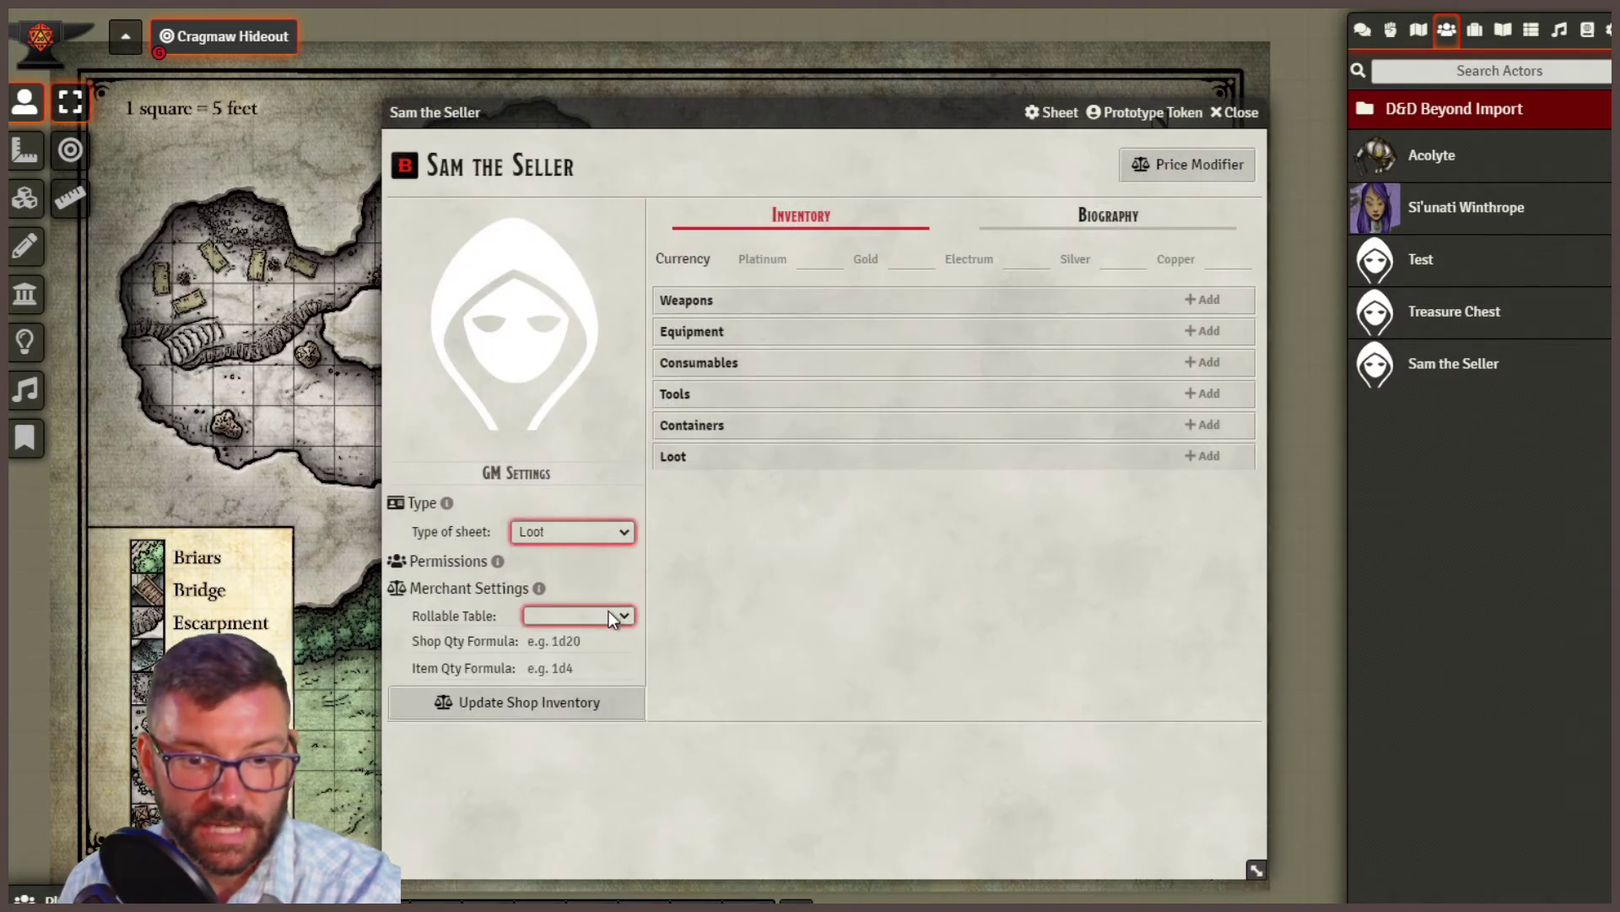
click(606, 616)
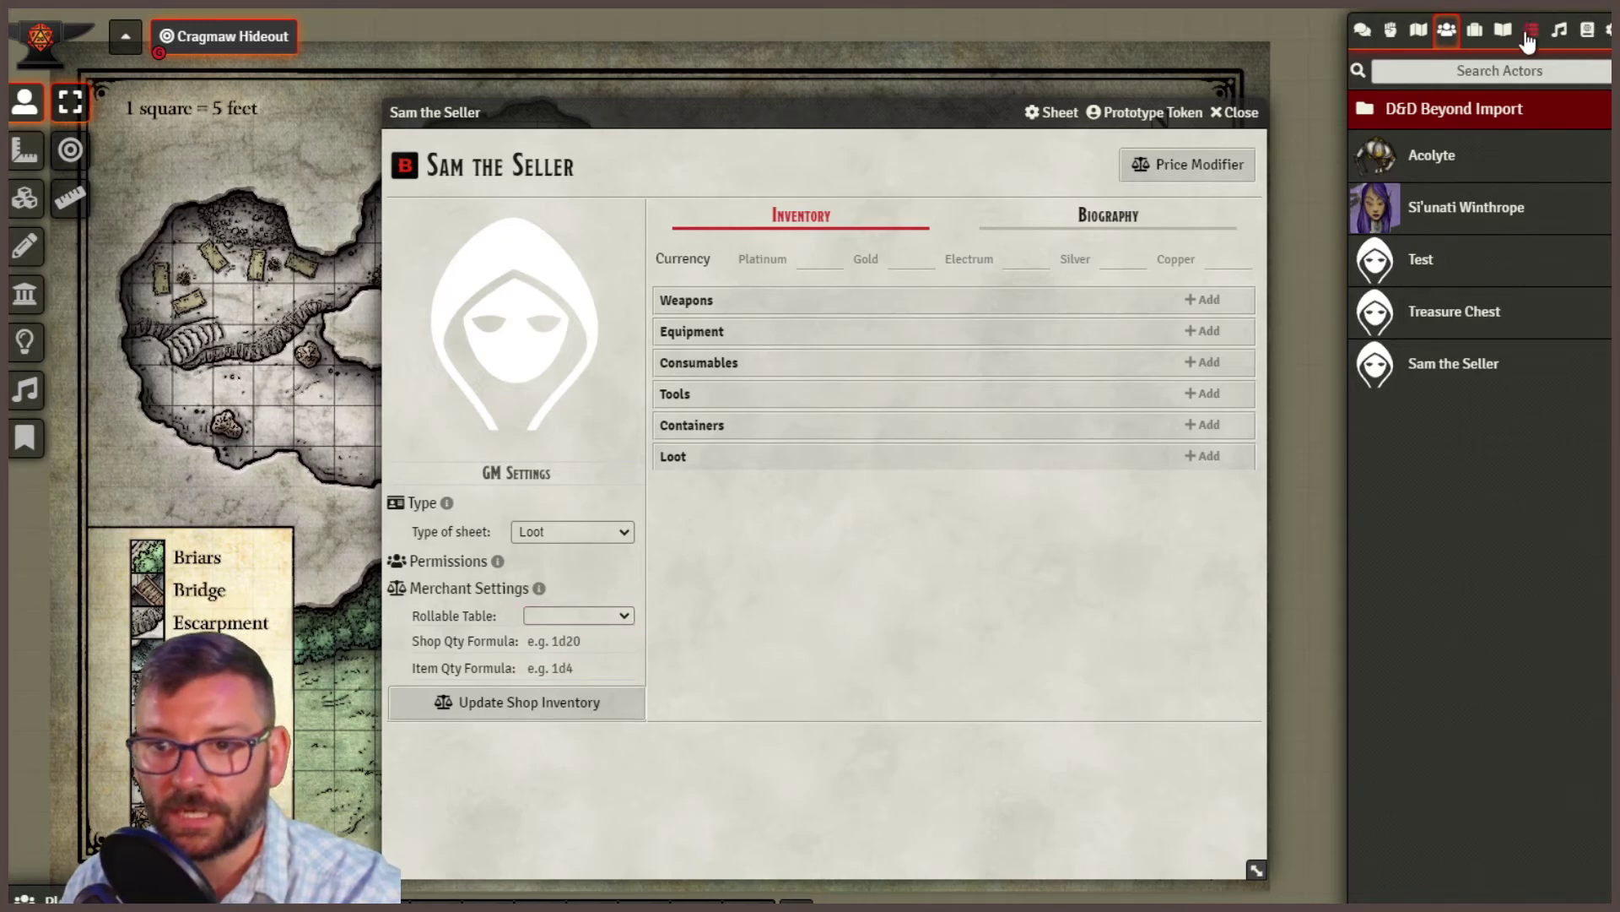
Stock Sam the Seller with the Alter Self, Antipathy/Sympathy and Acid Arrow spells from the Spells (SRD) compendium and close it.
click(1587, 30)
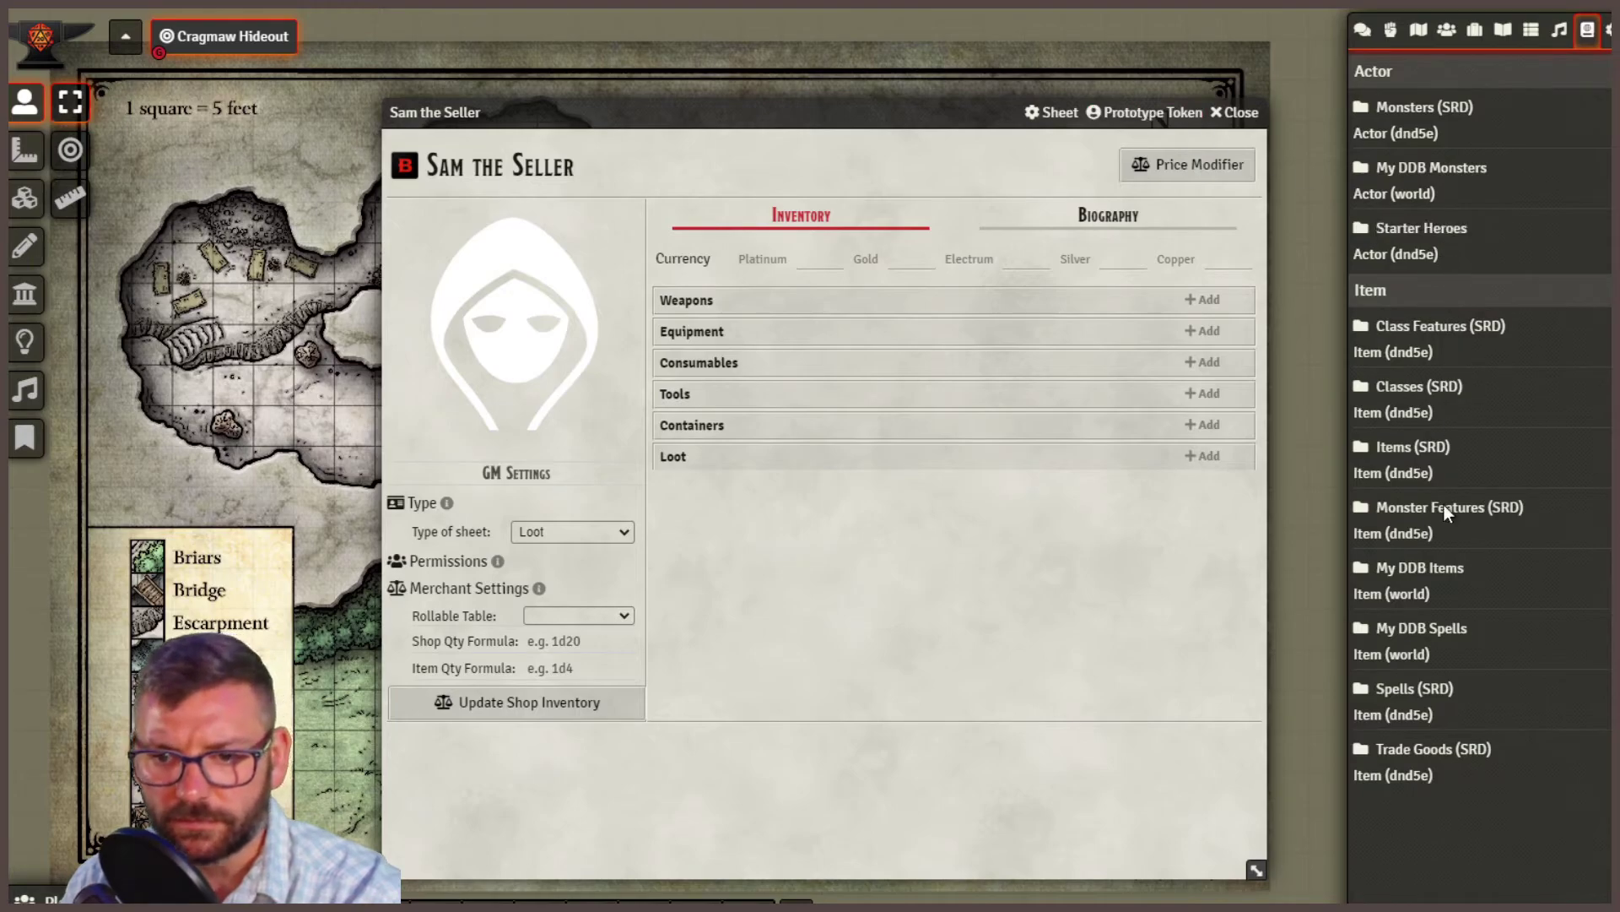
click(1422, 699)
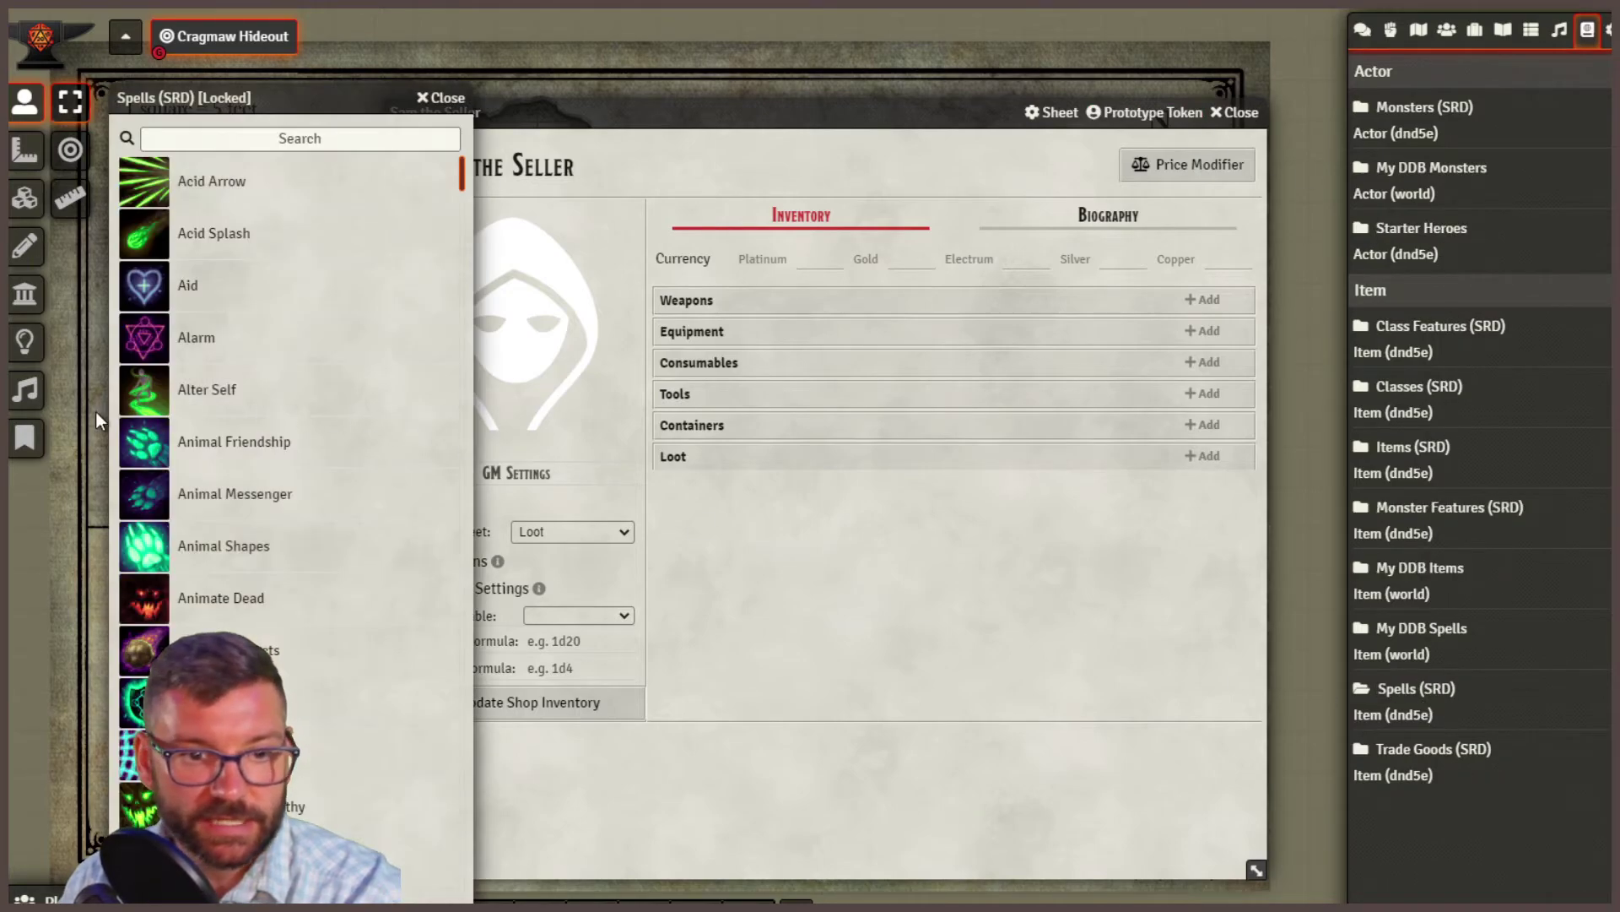
drag(207, 389, 894, 380)
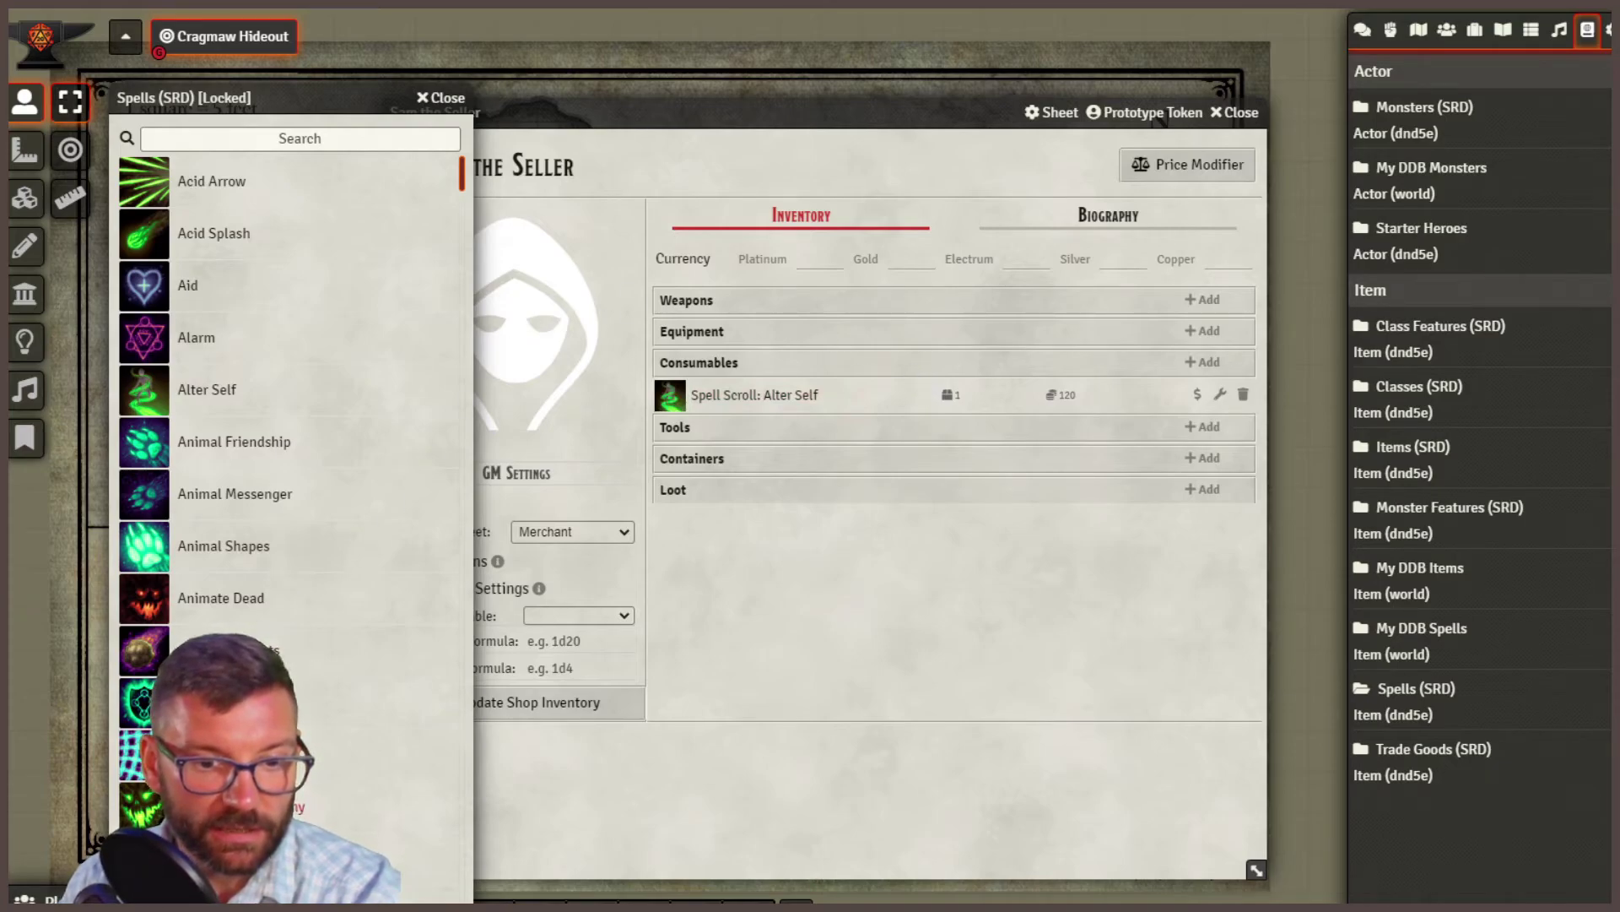
drag(795, 513, 795, 514)
drag(207, 181, 788, 348)
click(430, 97)
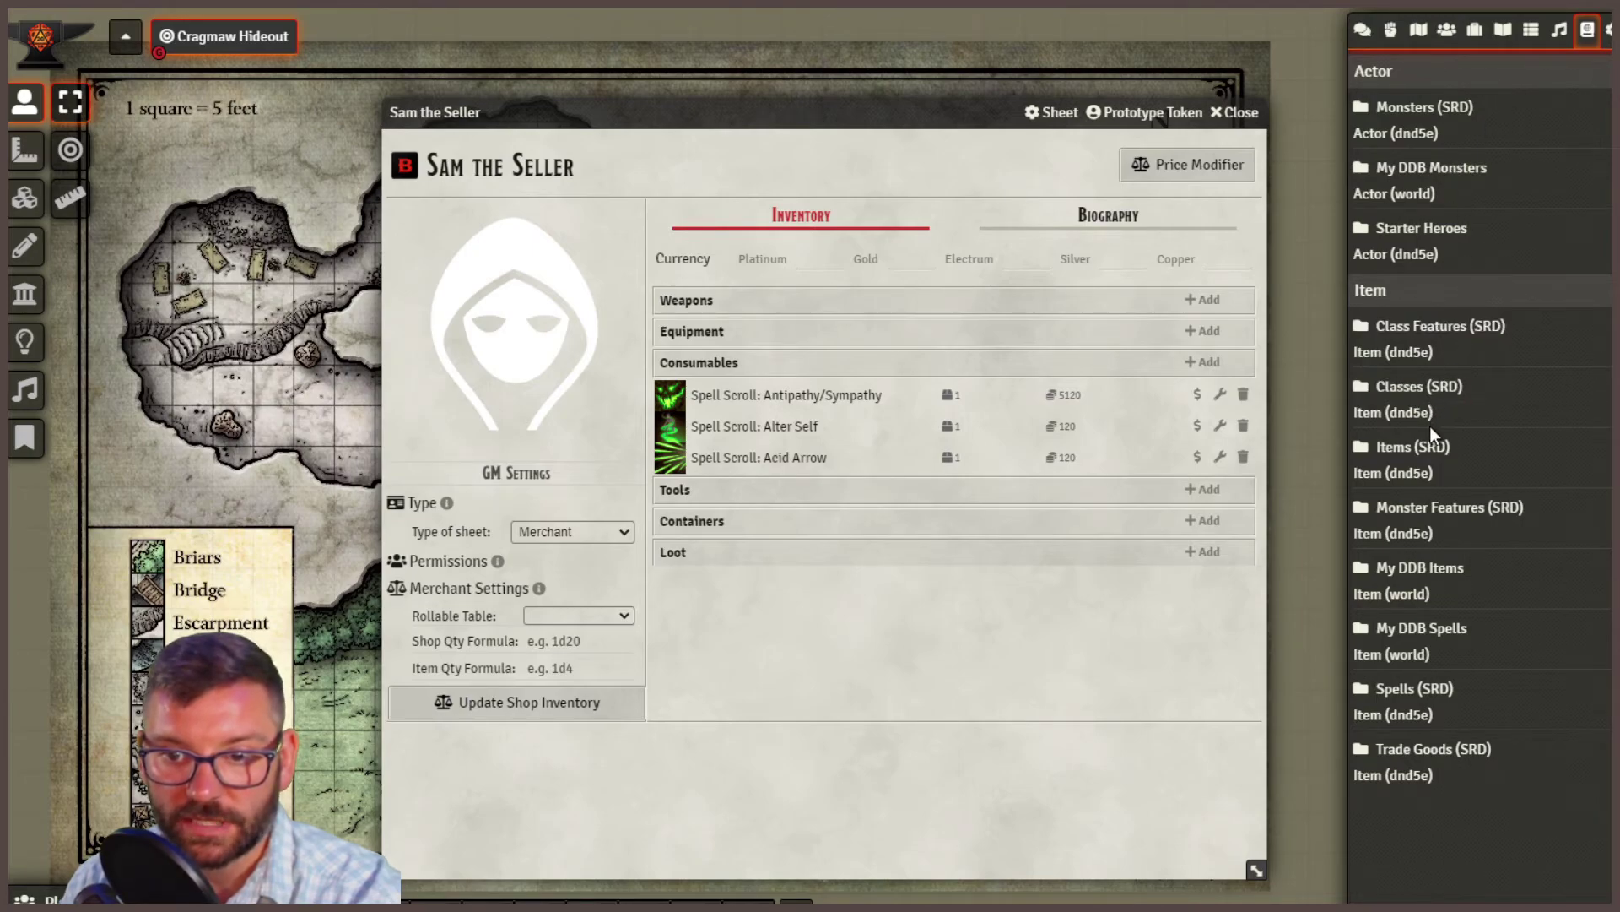
Clear the search in the Items (SRD) compendium and add Vicious Longsword to Sam the Seller's inventory.
click(1413, 460)
click(190, 140)
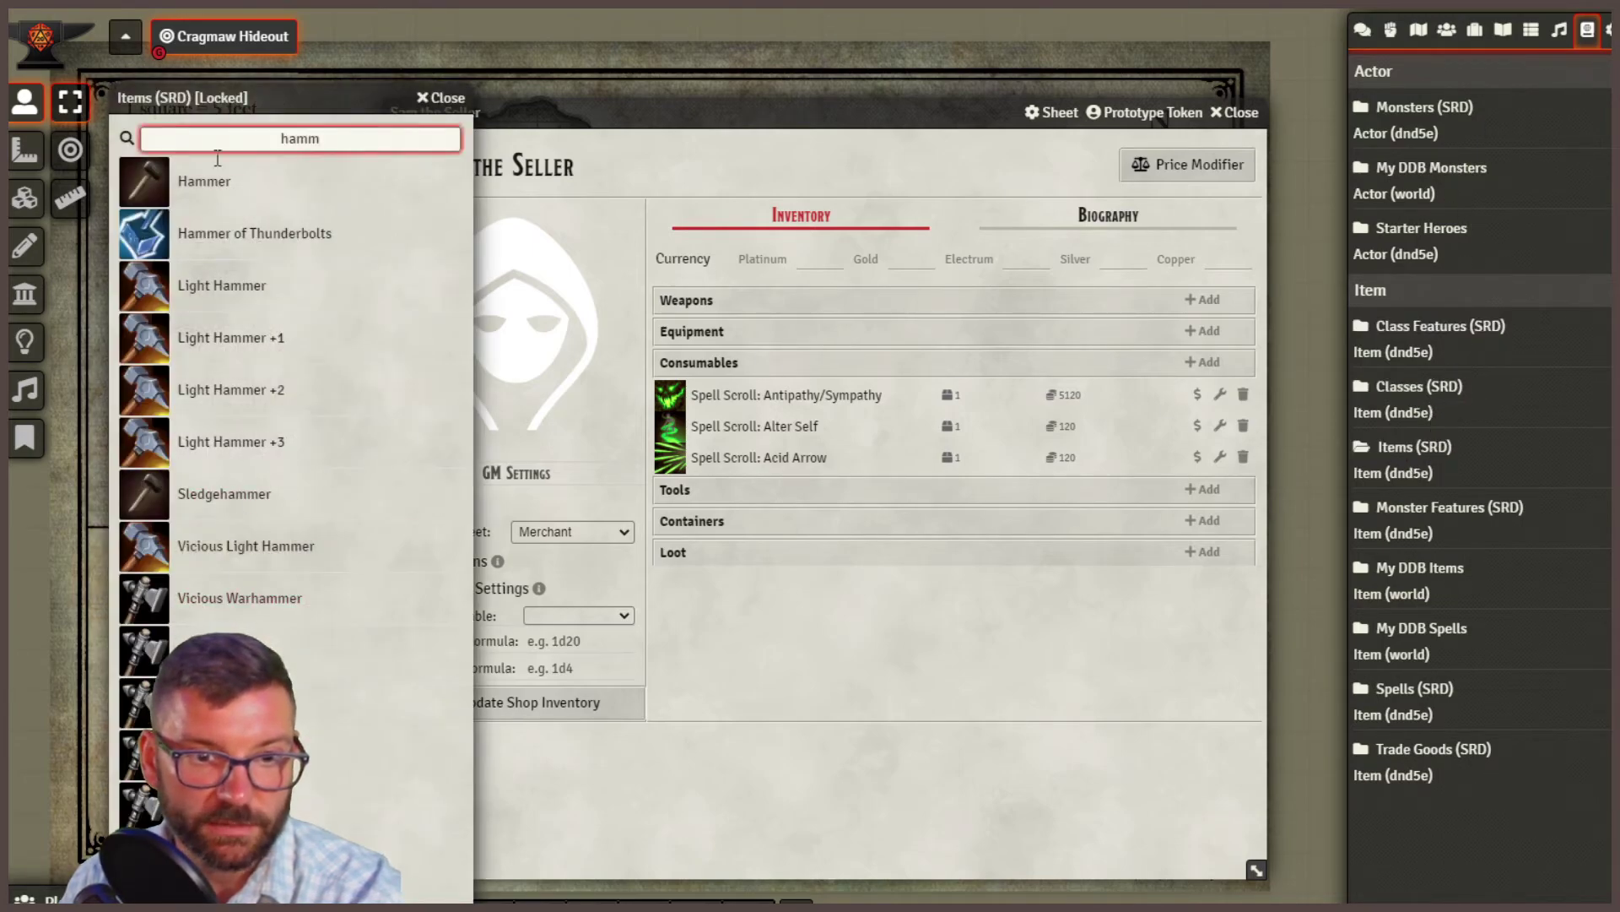
key(ctrl+a)
key(BackSpace)
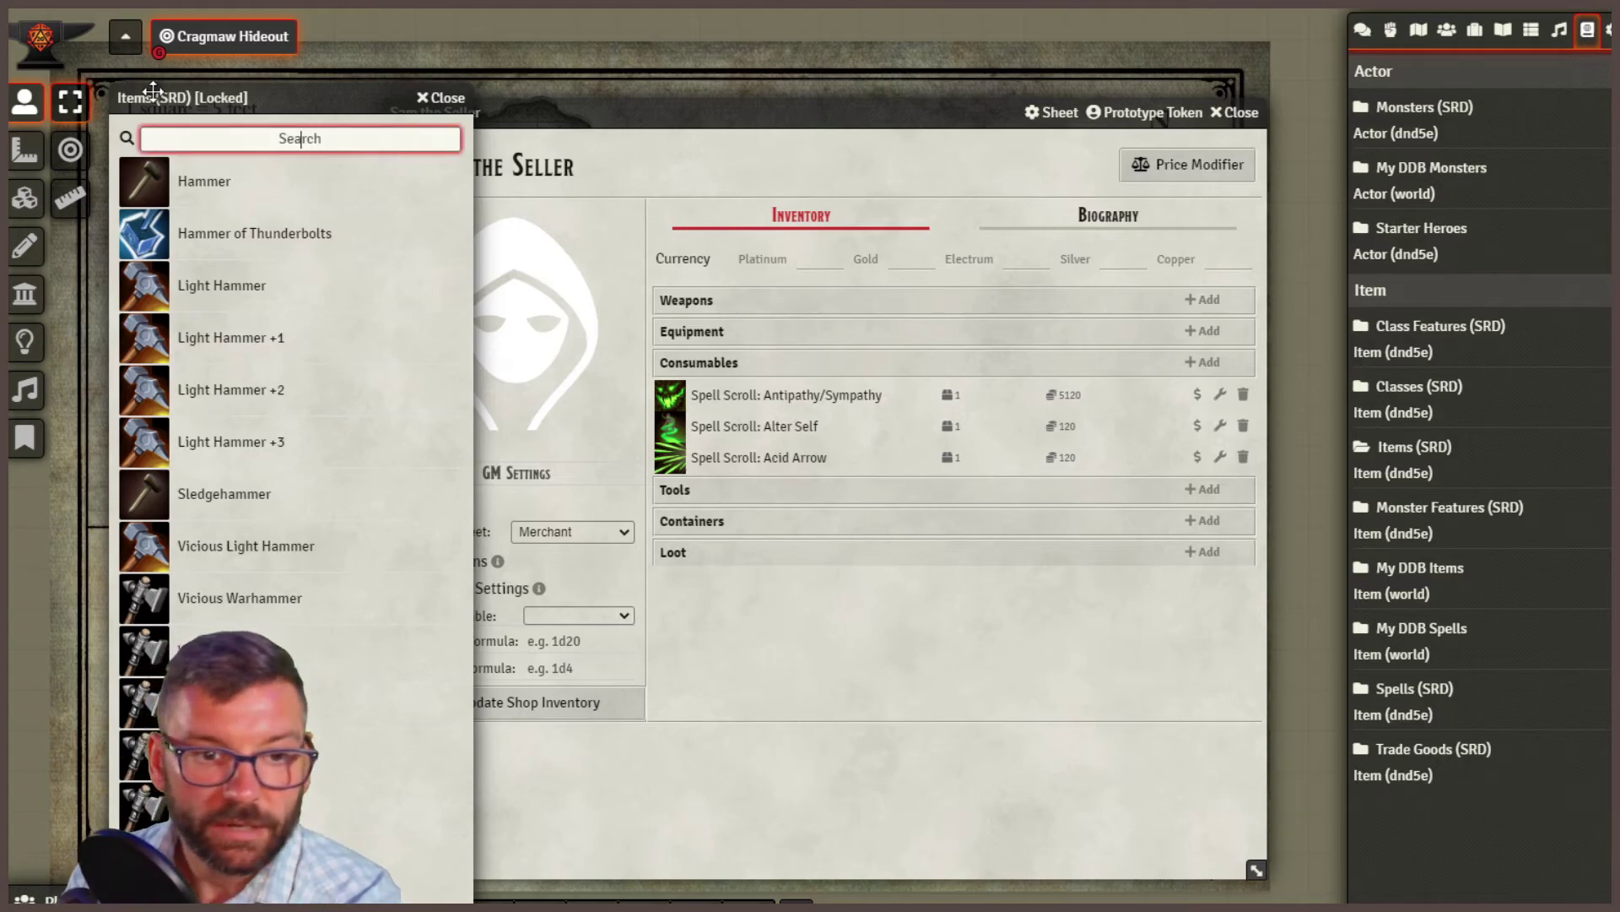
drag(464, 168, 461, 869)
drag(224, 533, 904, 535)
Add Spellbook, Silver Horn of Valhalla and Potion of Speed from the Items (SRD) compendium to Sam the Seller's inventory.
scroll(241, 200, up, 10)
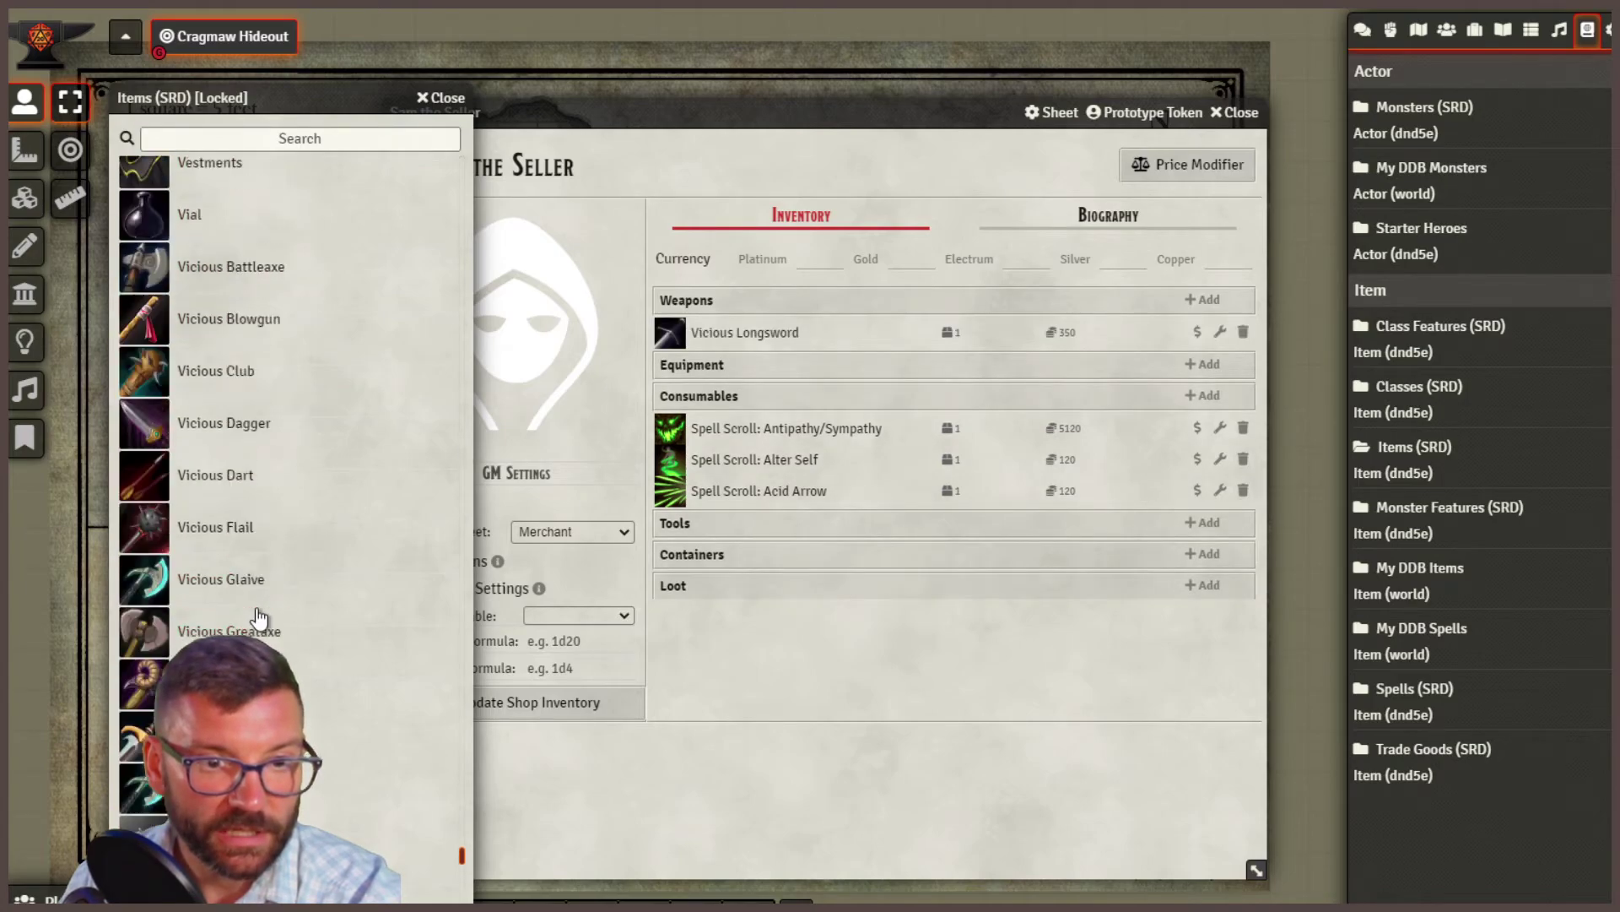
drag(211, 291, 907, 504)
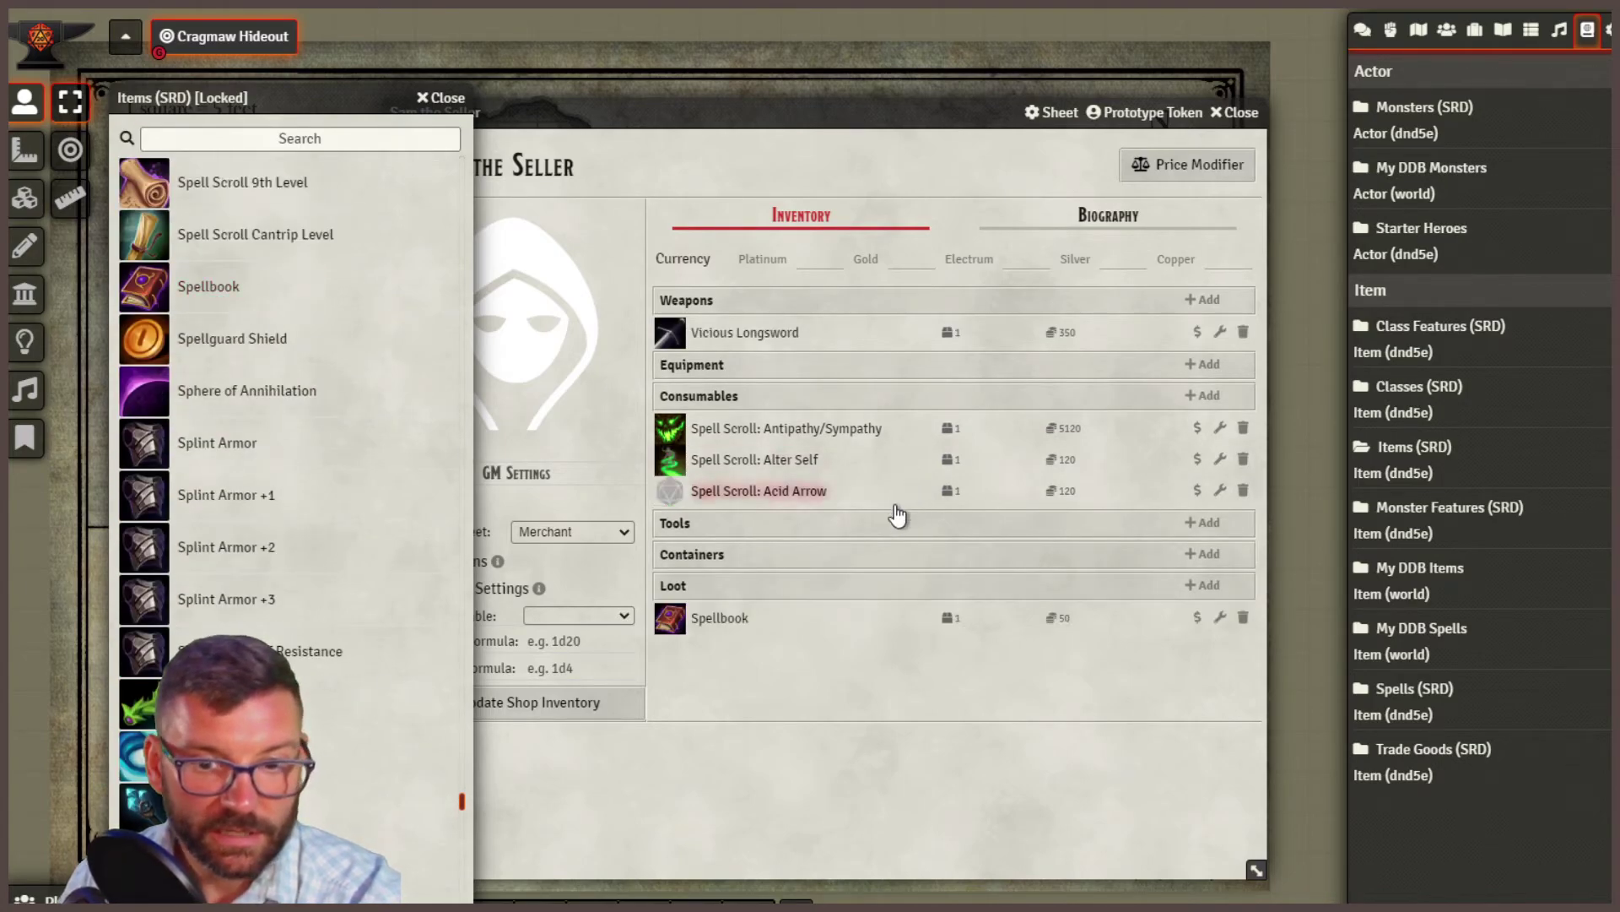
scroll(310, 557, up, 10)
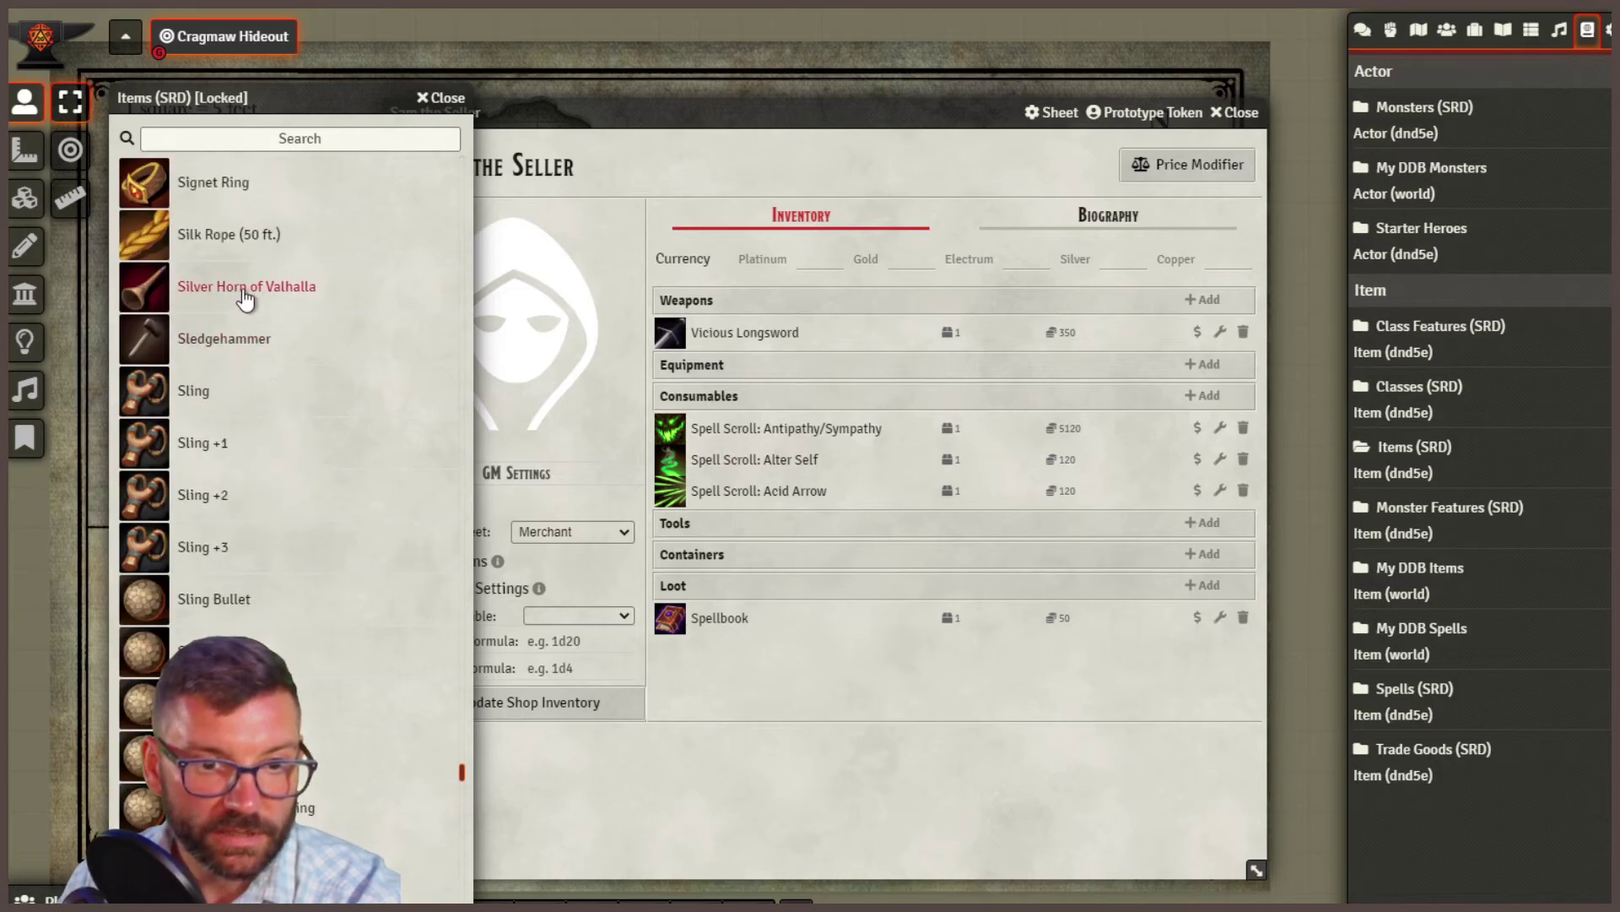
drag(235, 288, 844, 515)
scroll(184, 625, up, 5)
scroll(282, 310, up, 15)
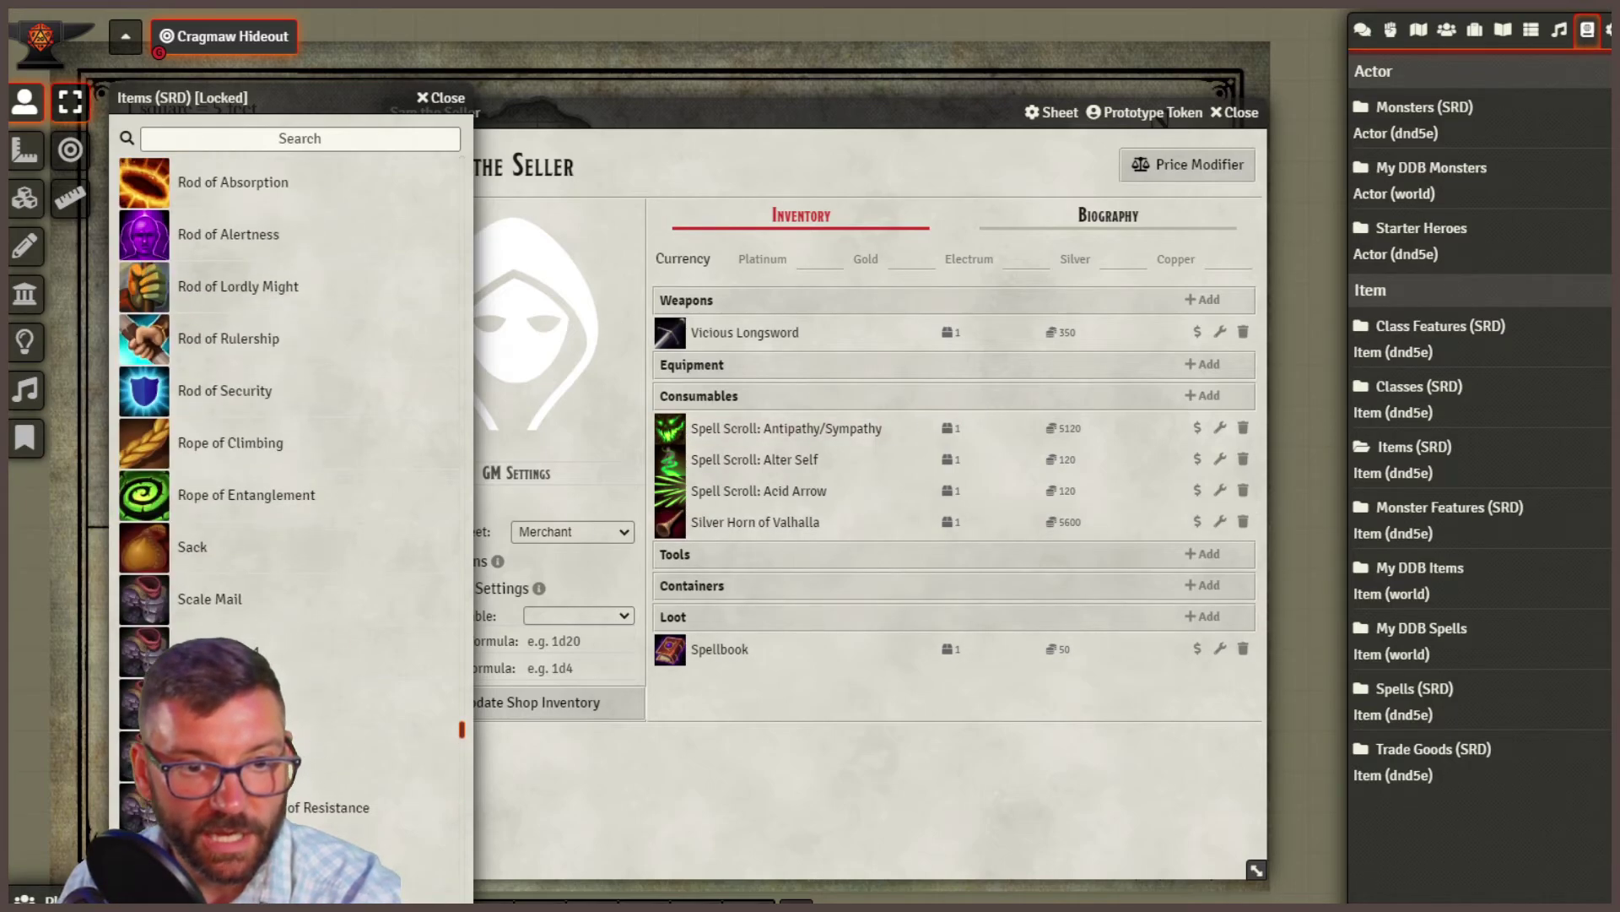
drag(226, 246, 950, 496)
Add Orb, Mess Kit and Mason's Tools from the Items (SRD) compendium to Sam the Seller's inventory and close the compendium.
scroll(292, 506, up, 5)
scroll(201, 538, up, 10)
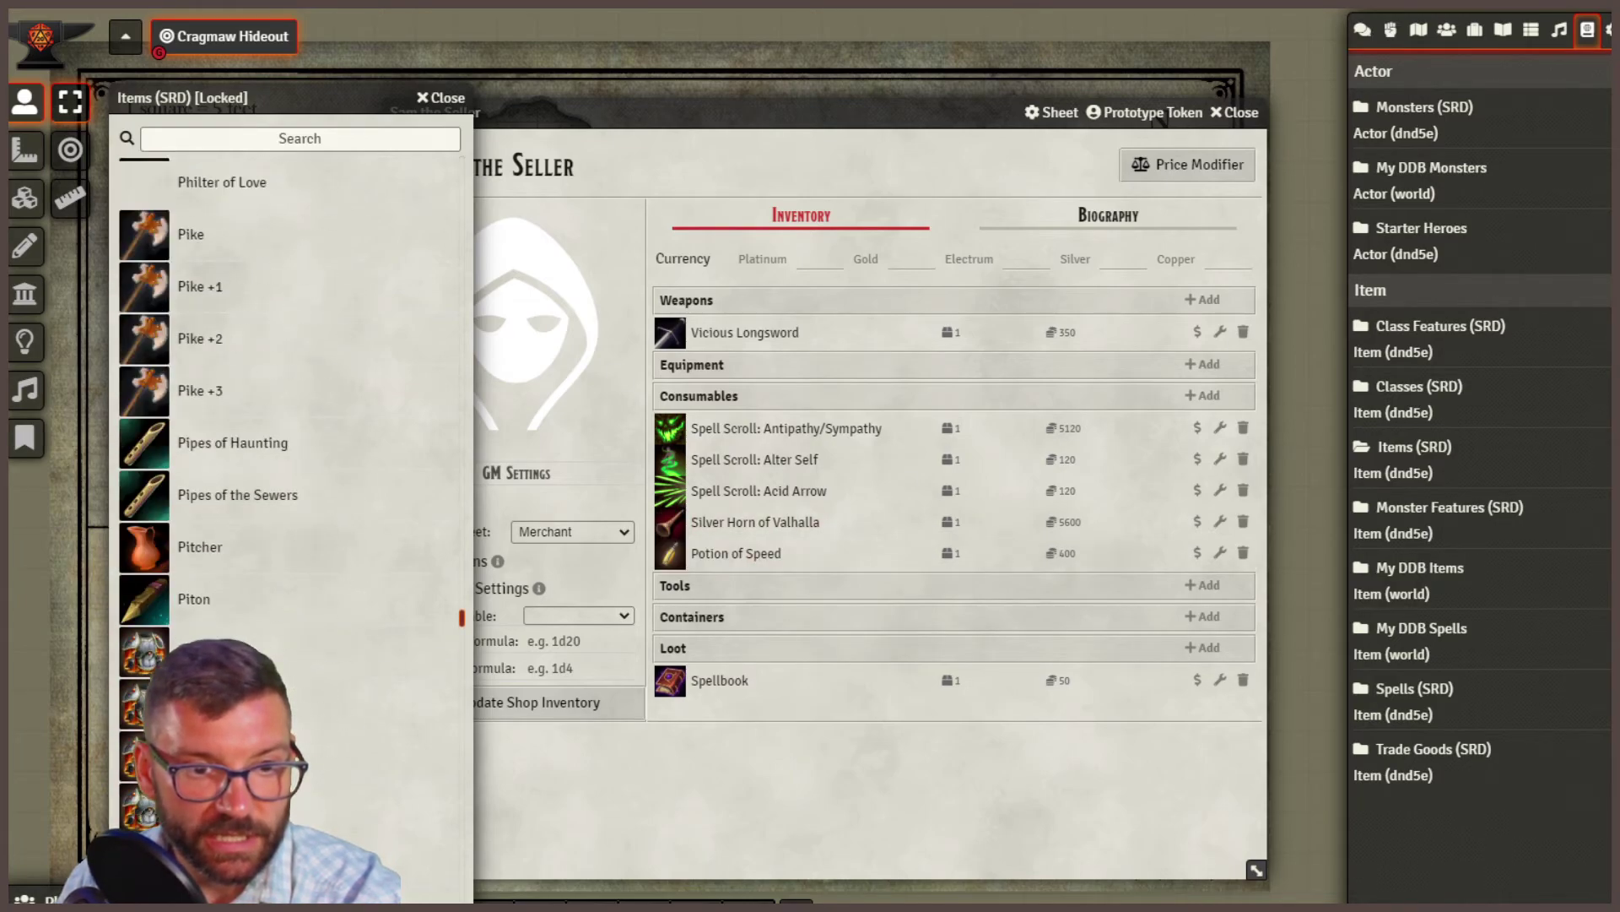
drag(174, 215, 939, 370)
scroll(199, 574, up, 15)
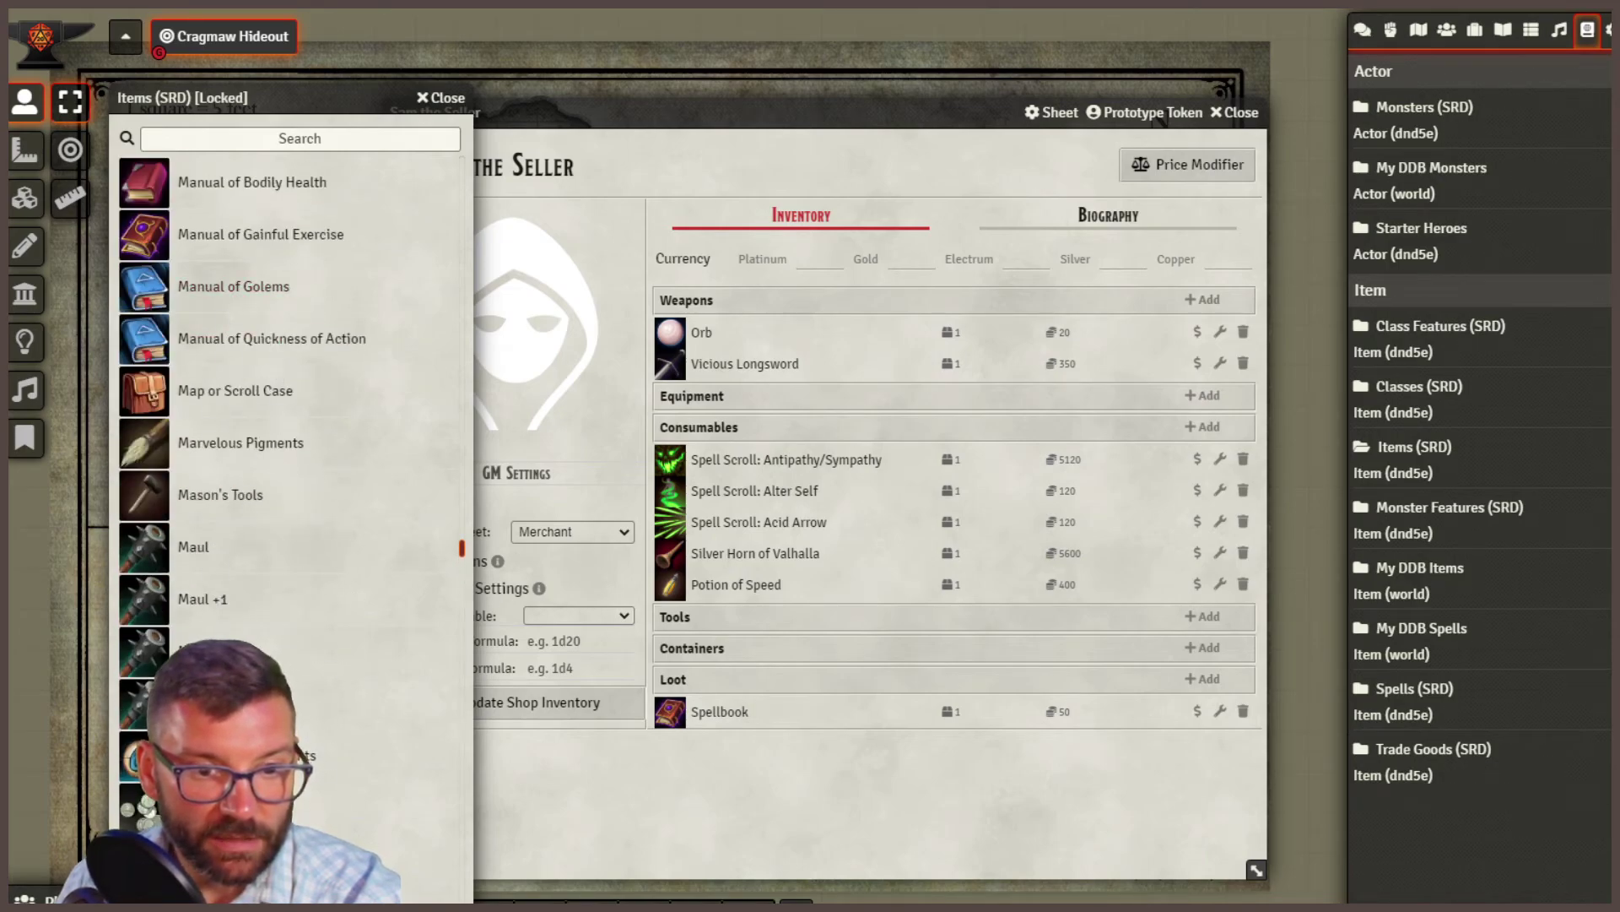
drag(211, 857, 834, 534)
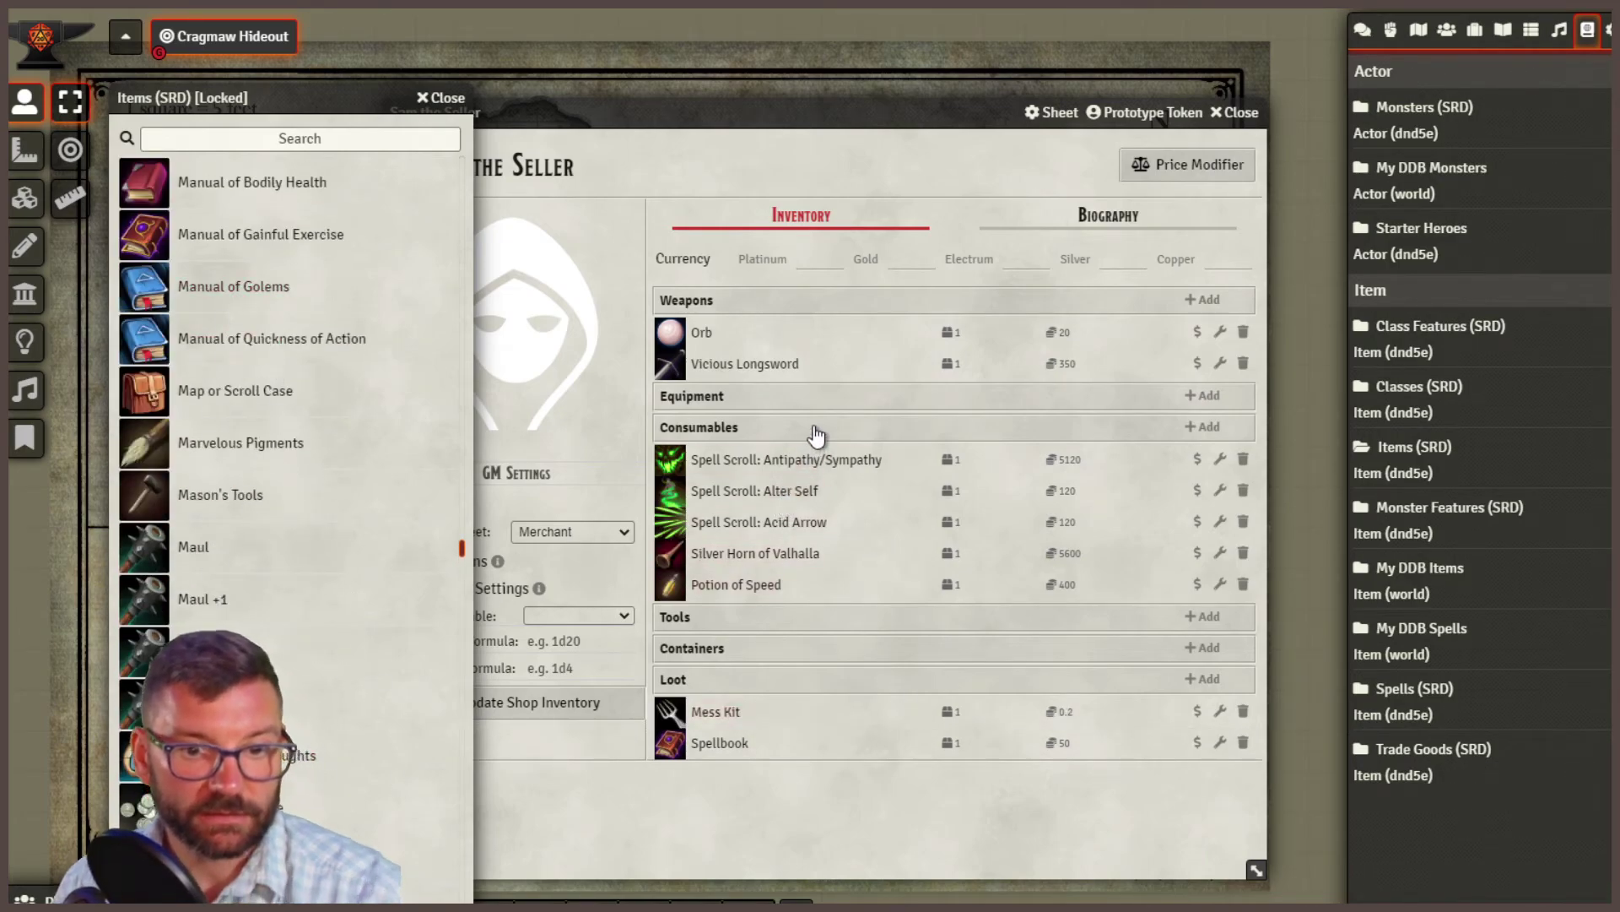
drag(219, 496, 976, 691)
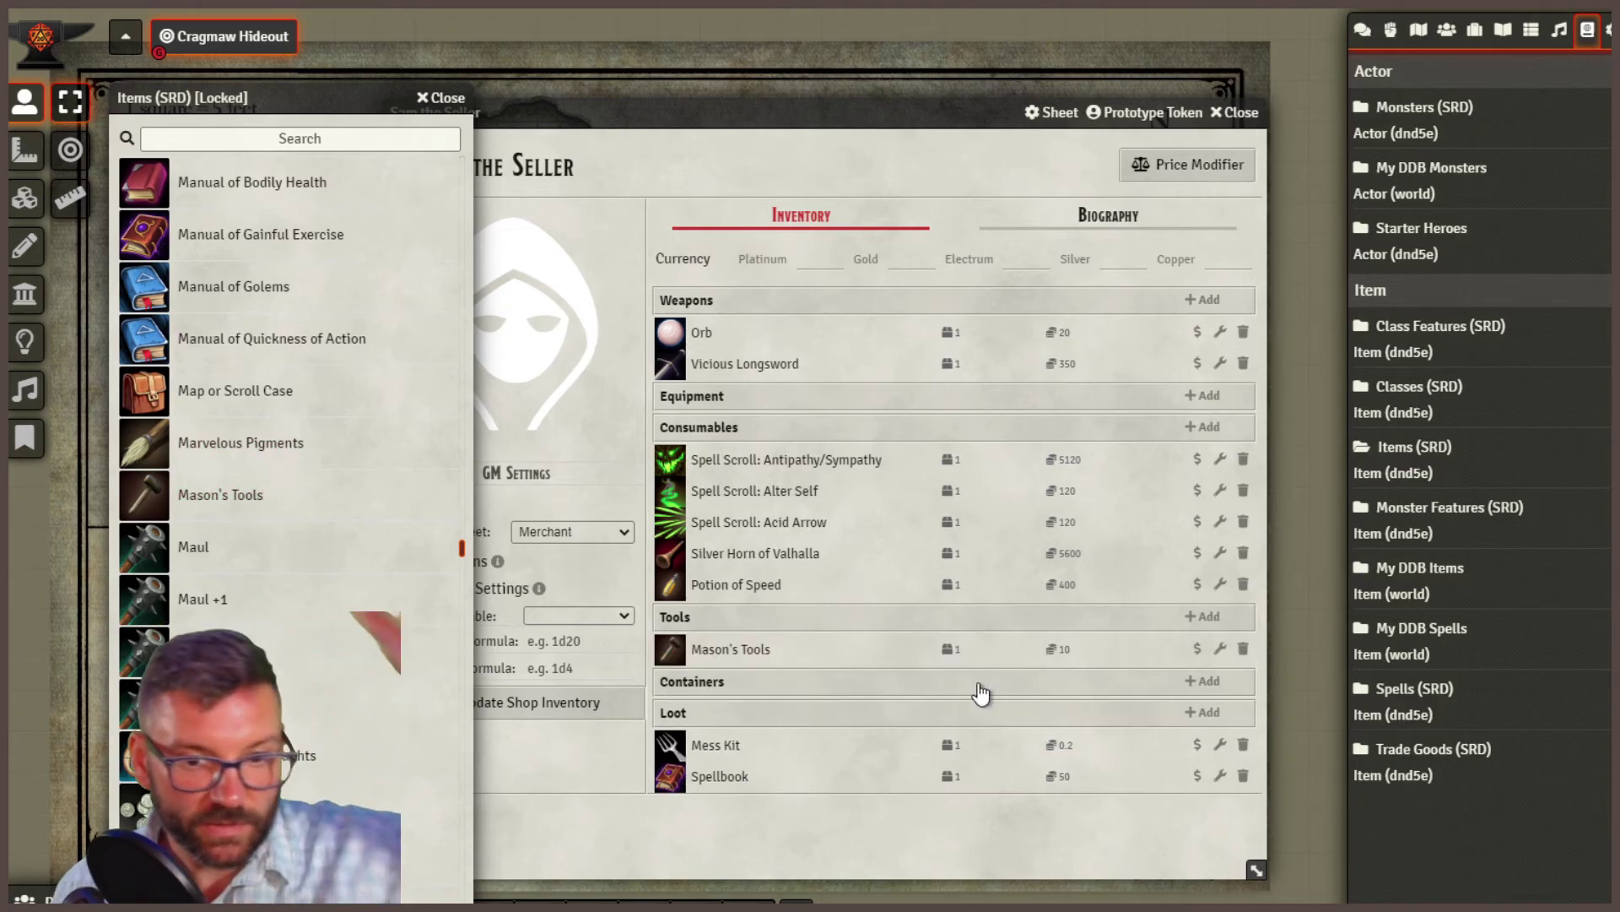
click(440, 98)
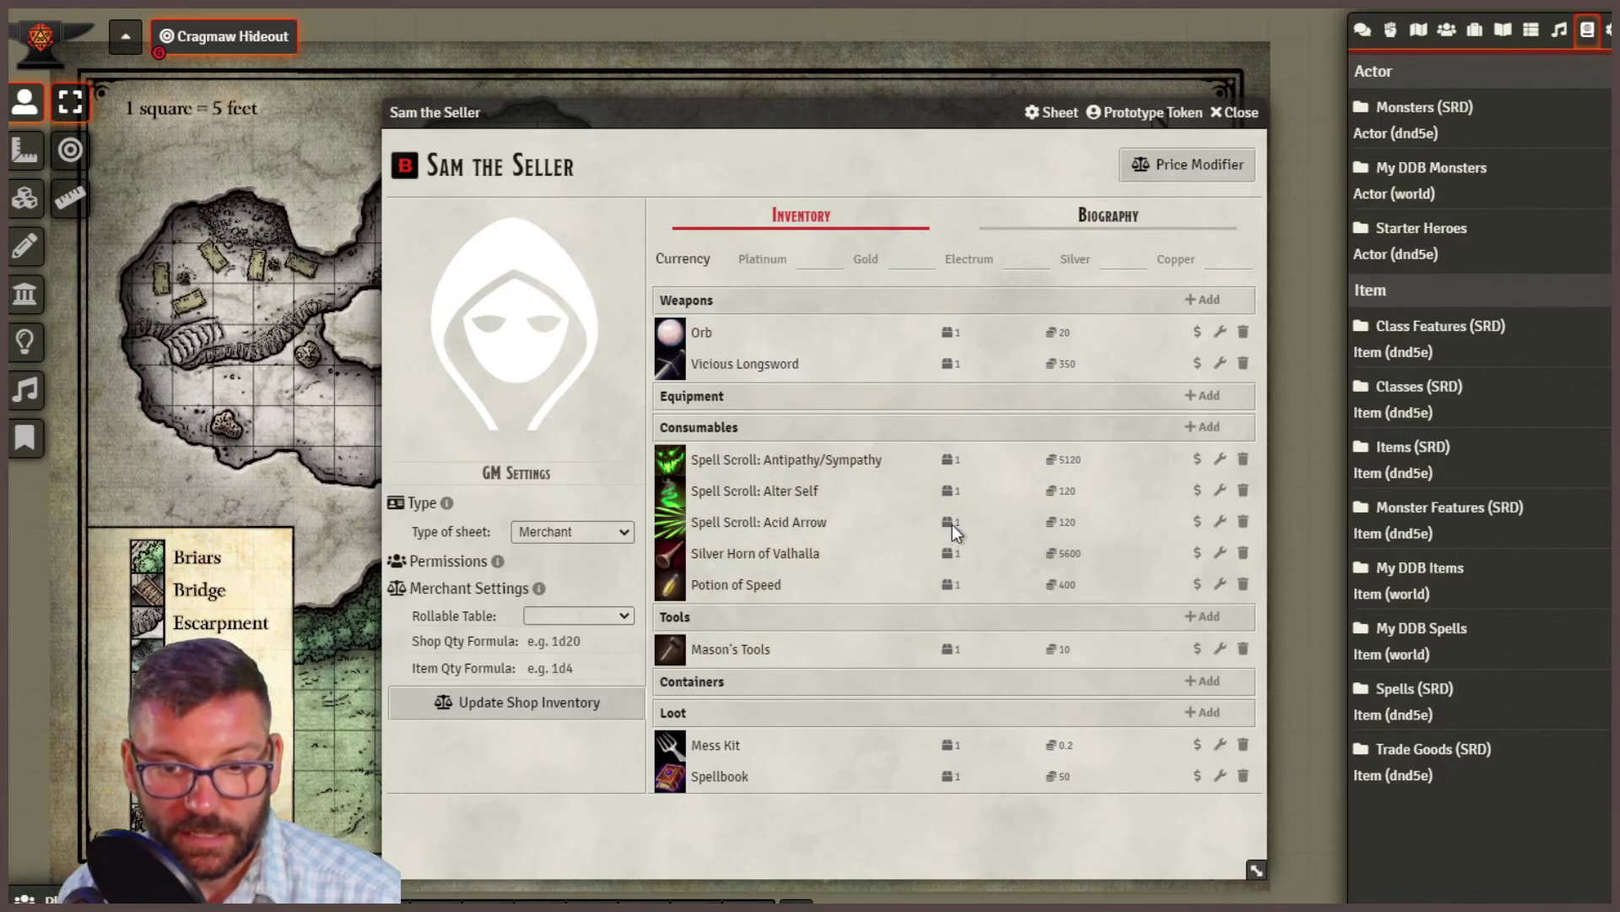
Apply a price modifier of 90 percent to all items in Sam the Seller's inventory.
click(1171, 162)
drag(824, 503, 807, 512)
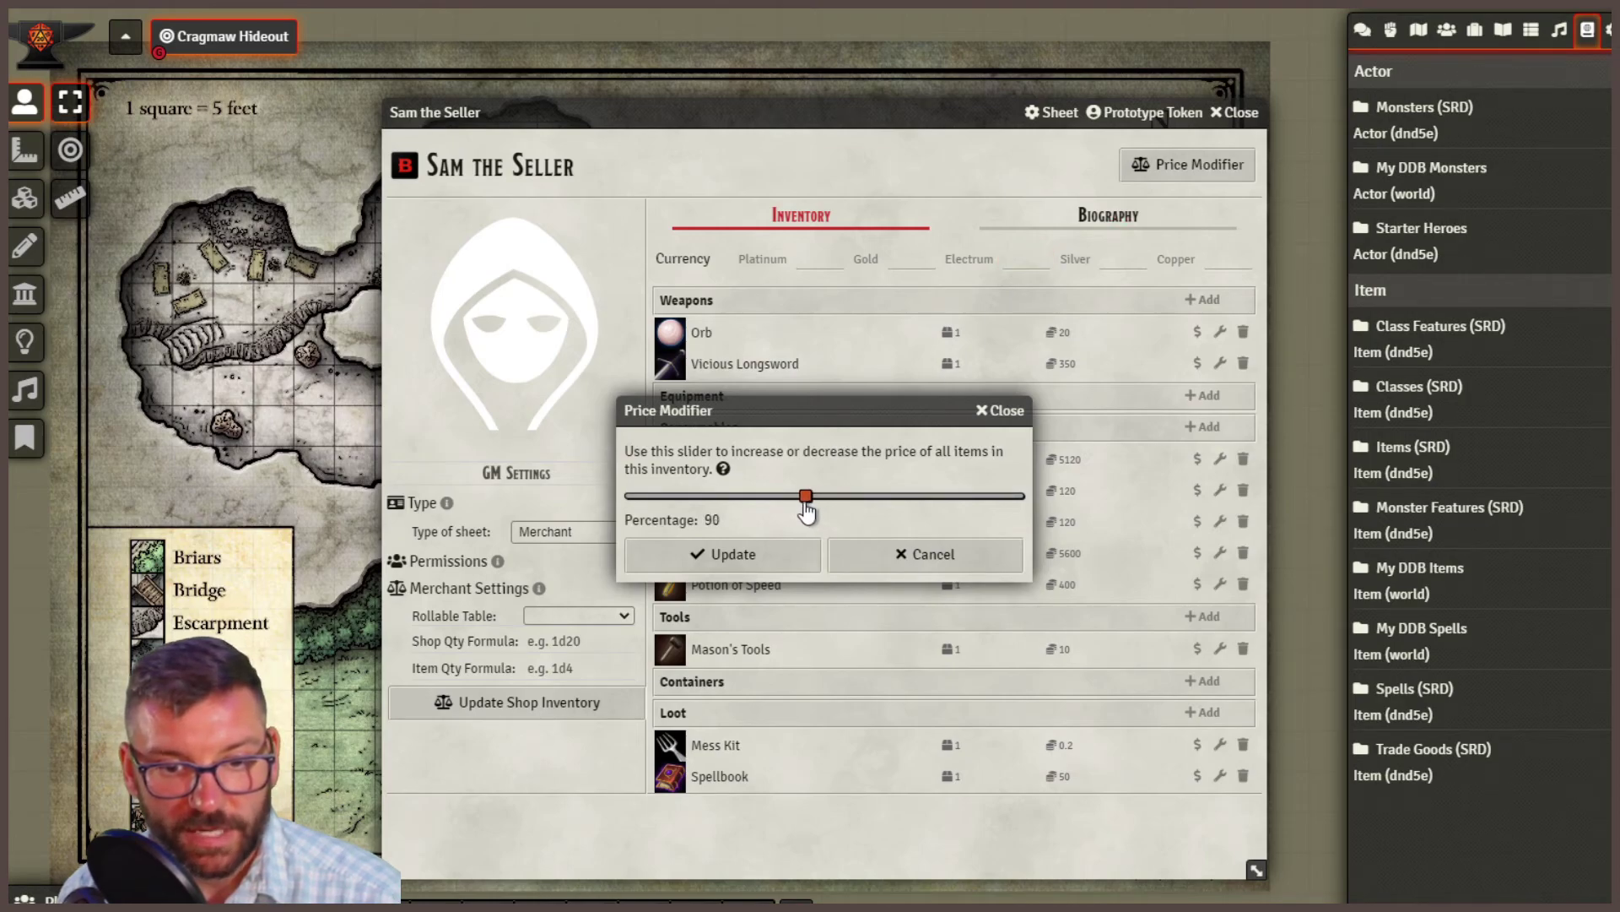
click(734, 553)
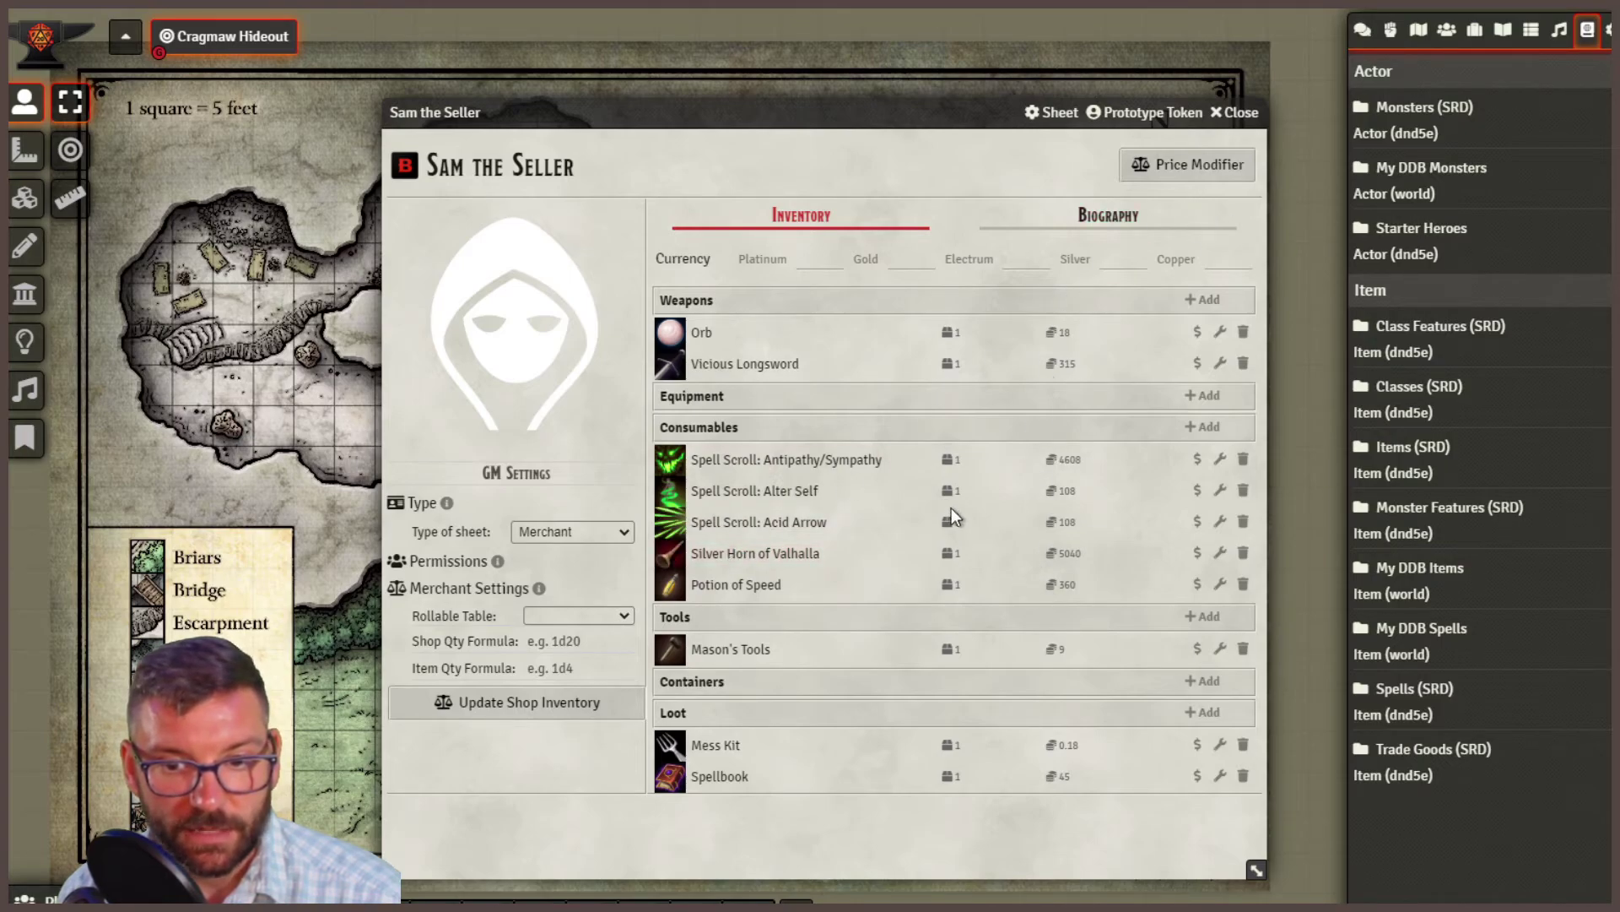
Raise all of Sam the Seller's prices with the price modifier so the Orb costs 25 and the Vicious Longsword 437.5.
click(1172, 174)
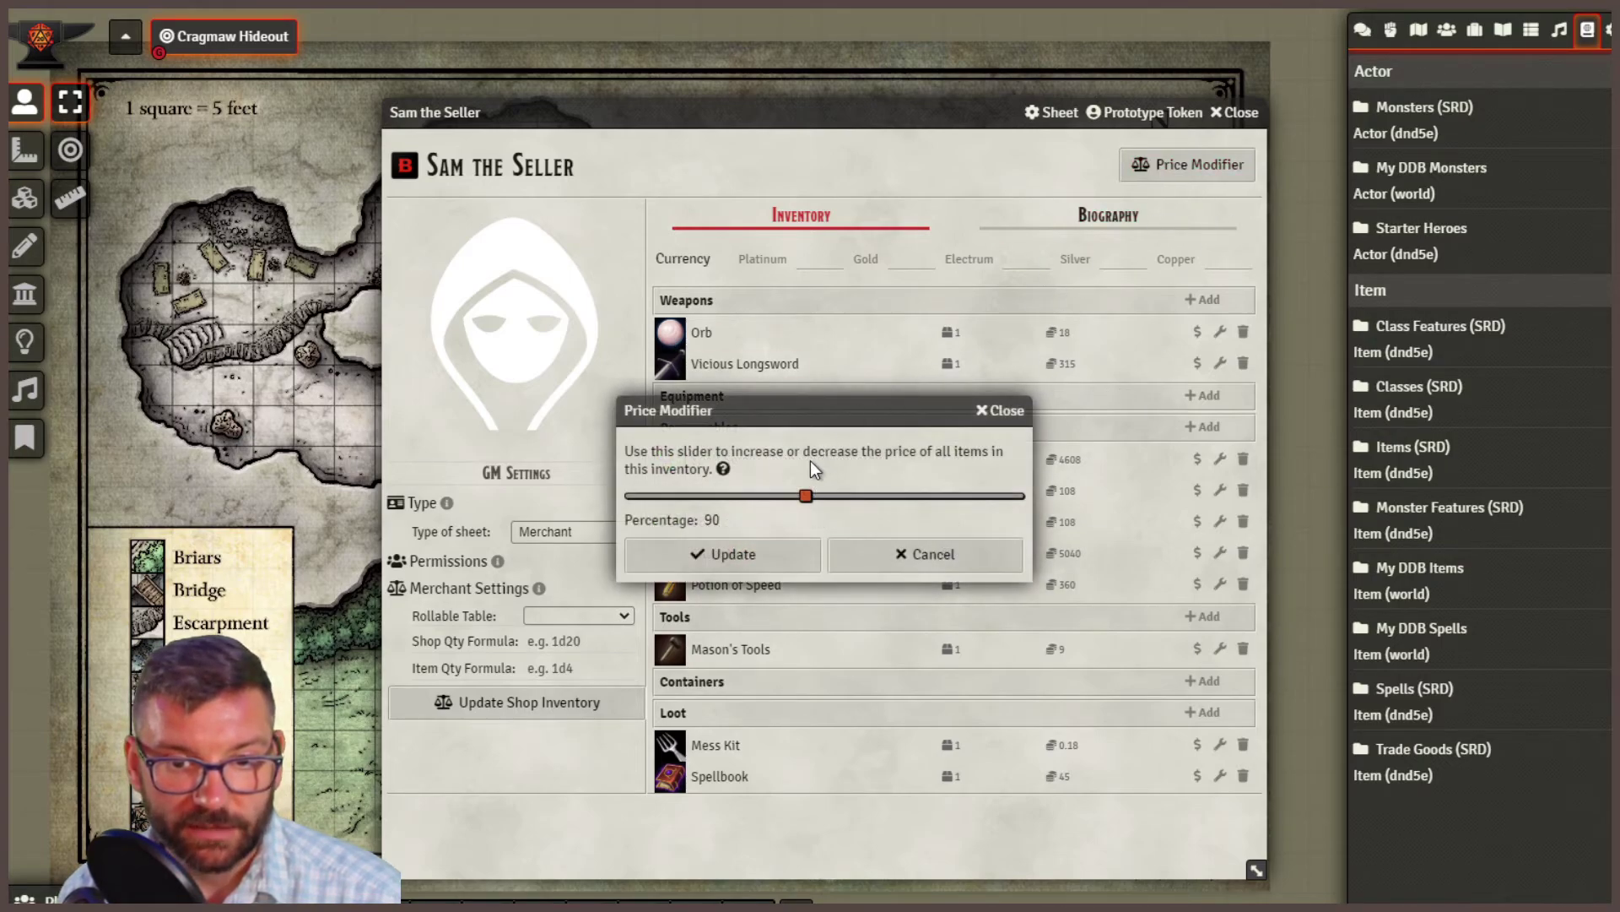
drag(808, 499, 875, 500)
click(762, 553)
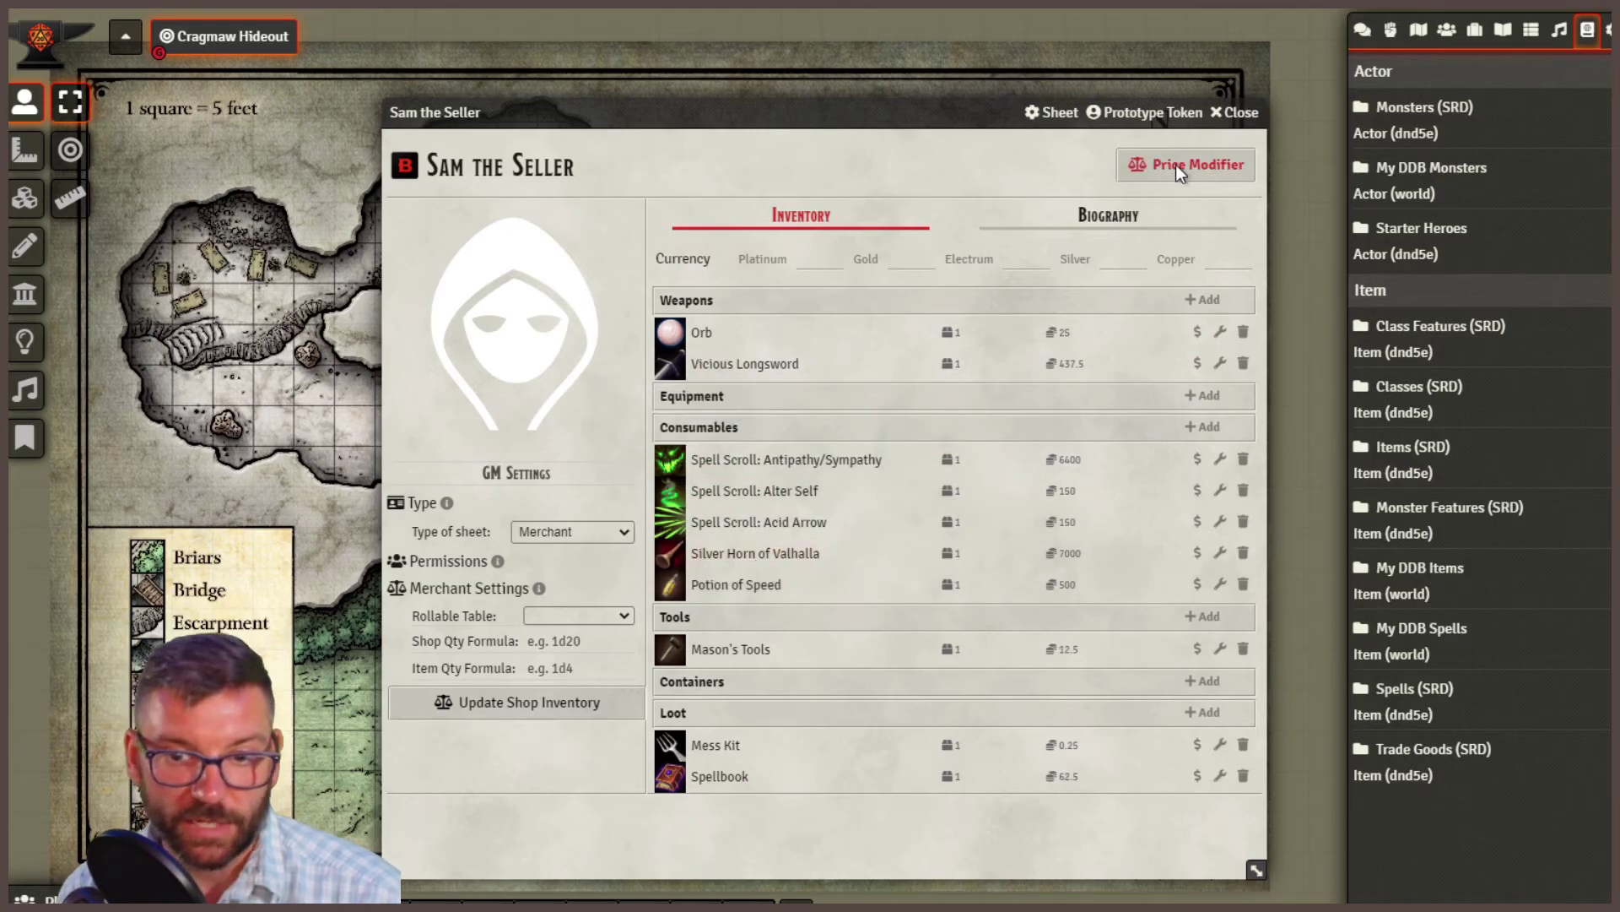
Reset all merchant prices with the price modifier so the Orb costs 20 and the Vicious Longsword 350.
click(1177, 165)
drag(868, 504, 827, 509)
click(753, 550)
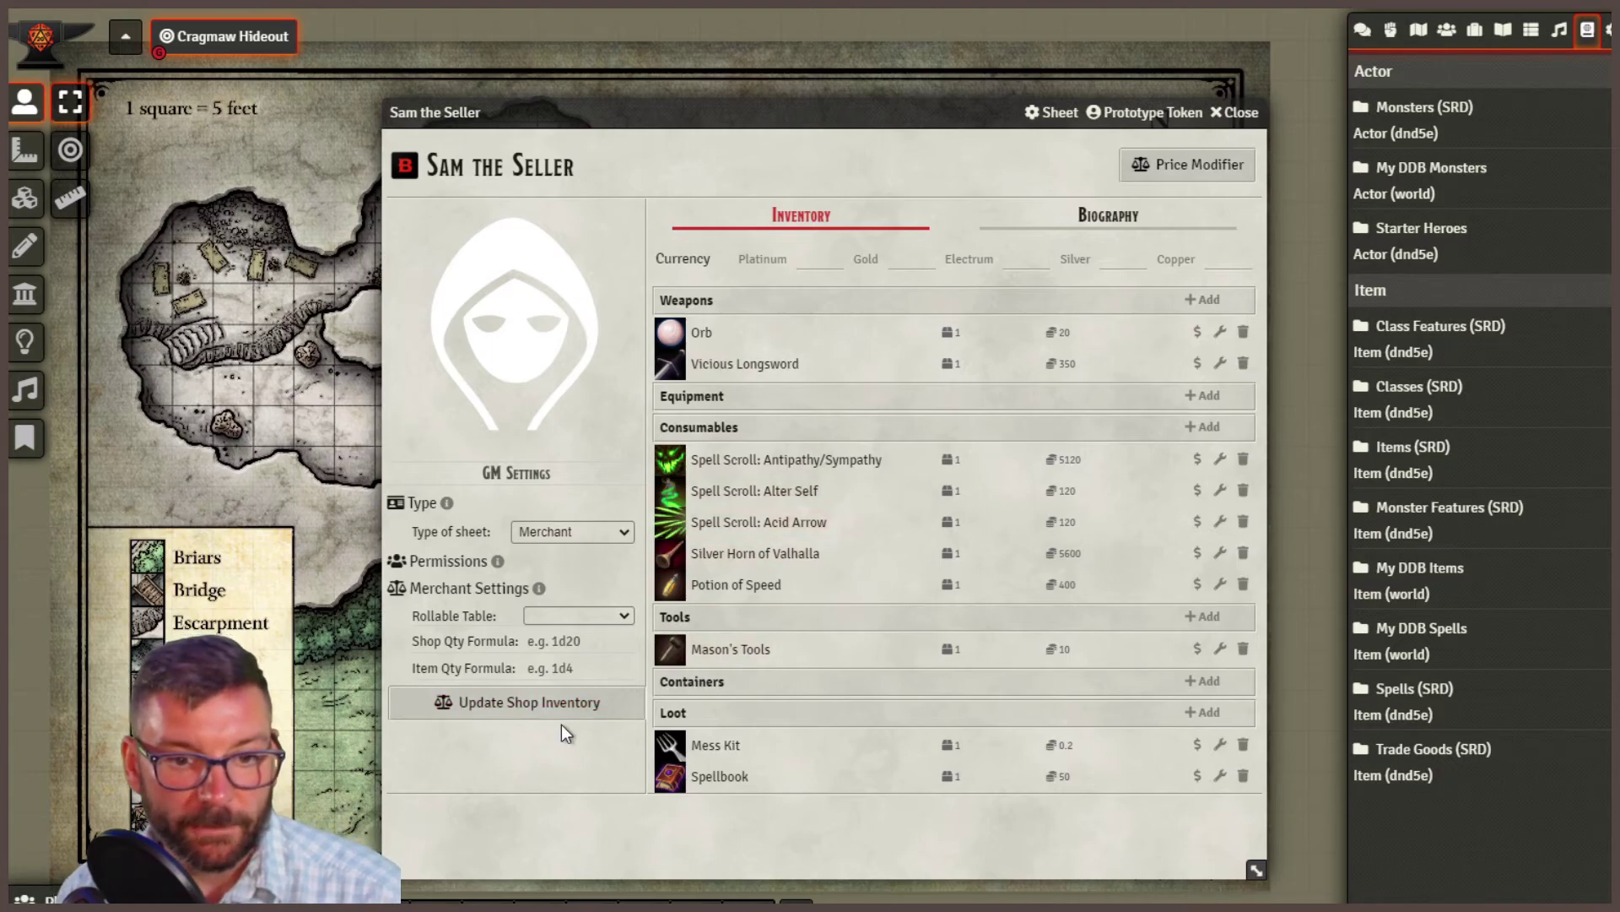
Try to update Sam the Seller's shop inventory without a rollable table selected.
click(515, 705)
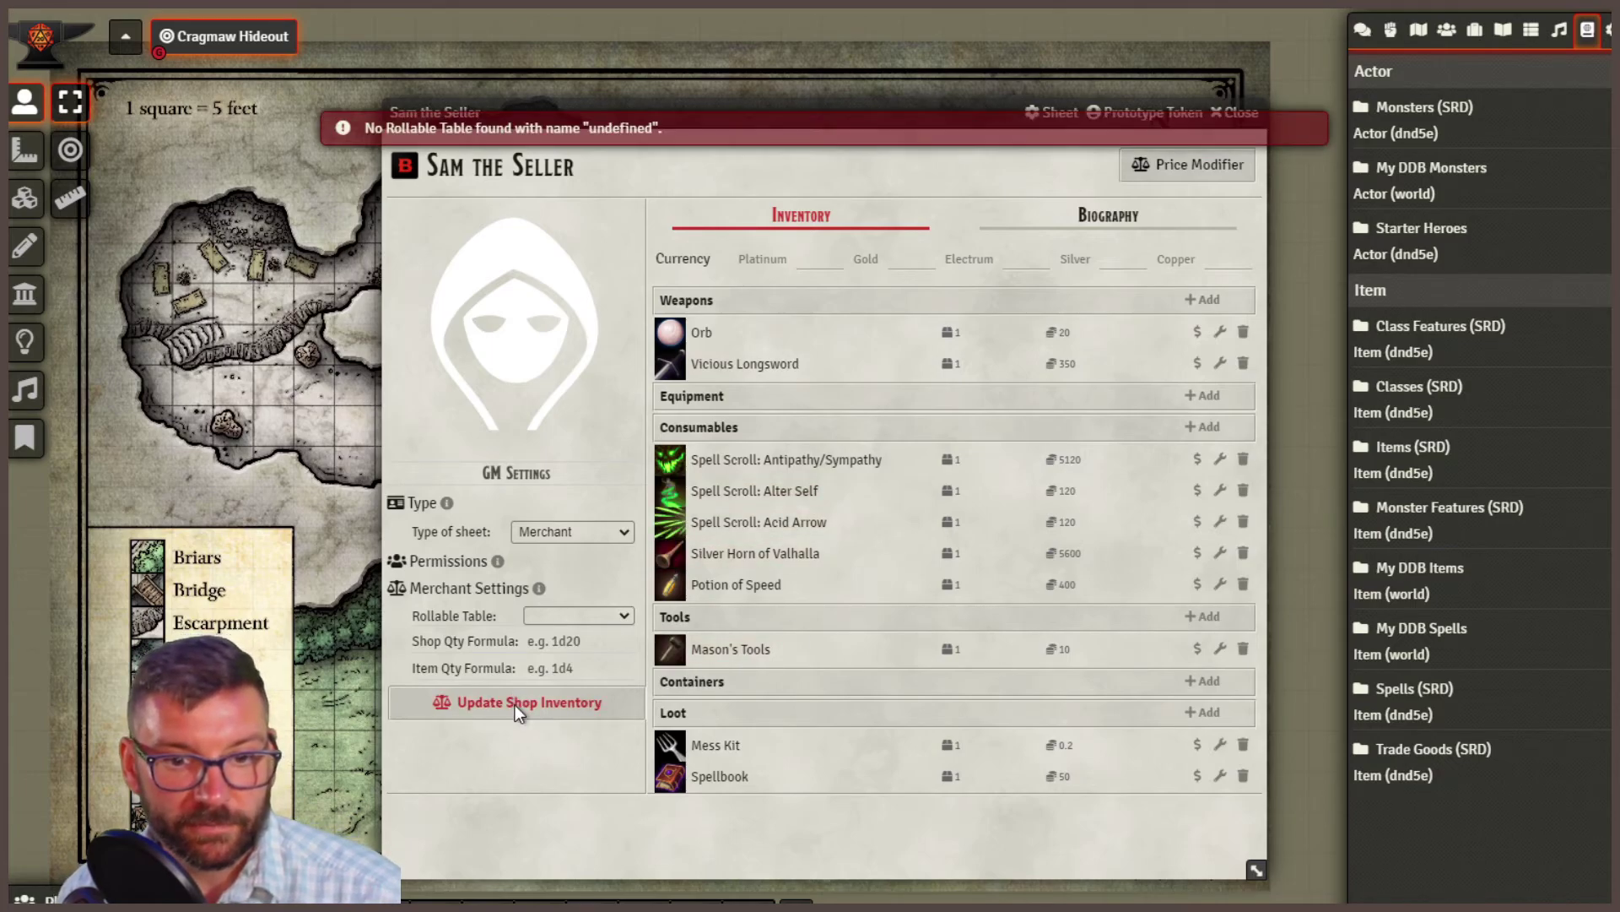
click(460, 124)
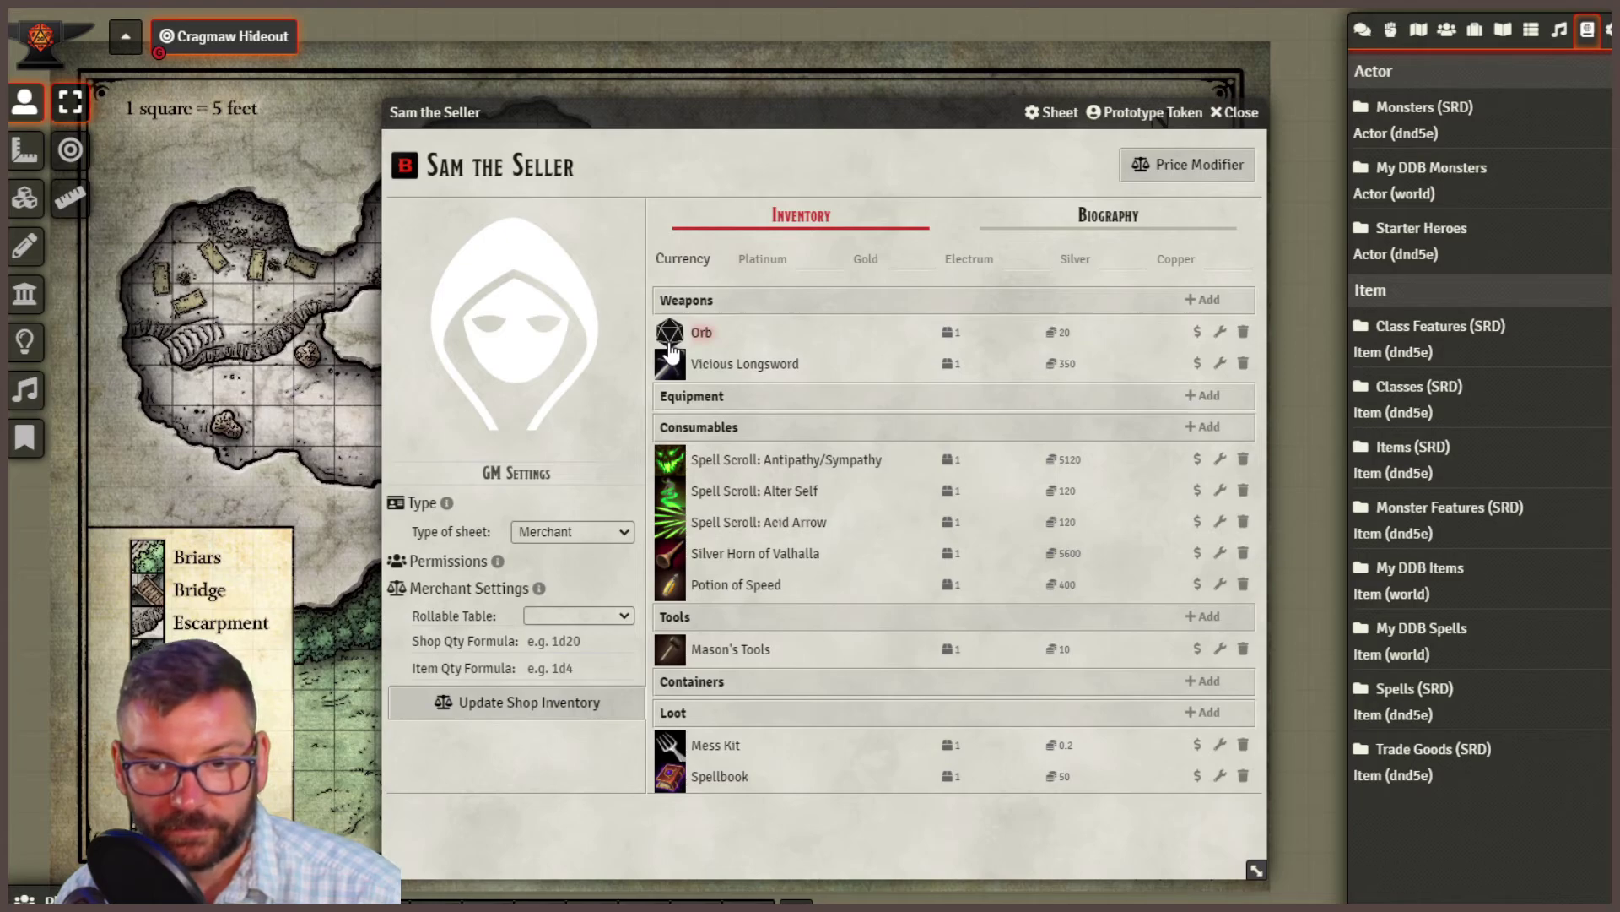
Review the Shop Qty Formula and Item Qty Formula merchant settings and close Sam the Seller's sheet.
click(614, 643)
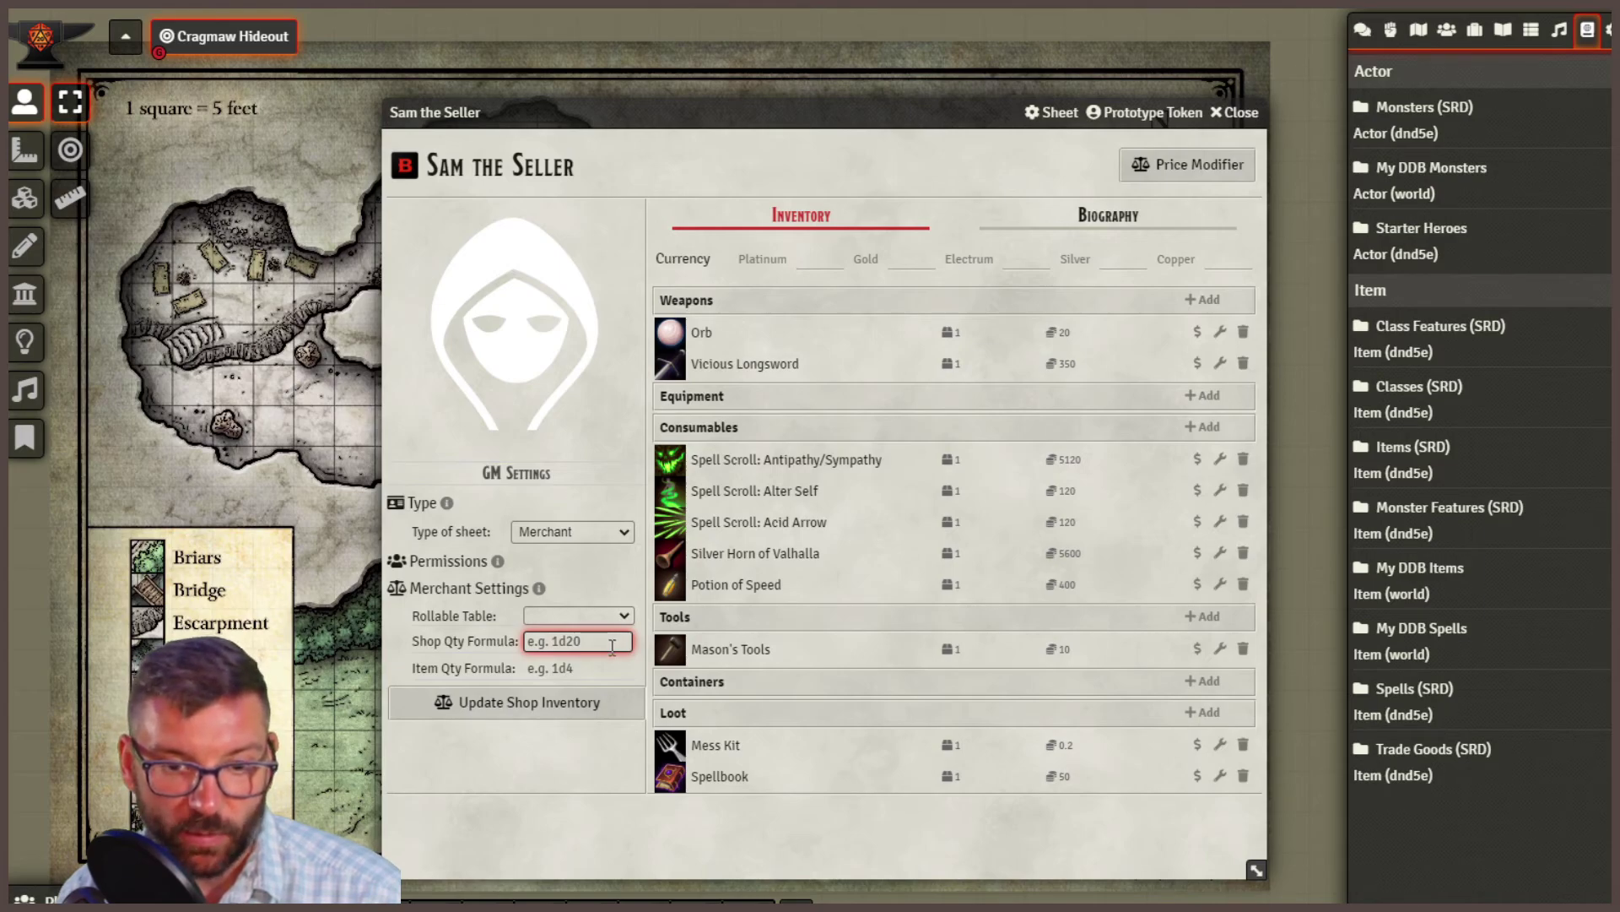
click(591, 669)
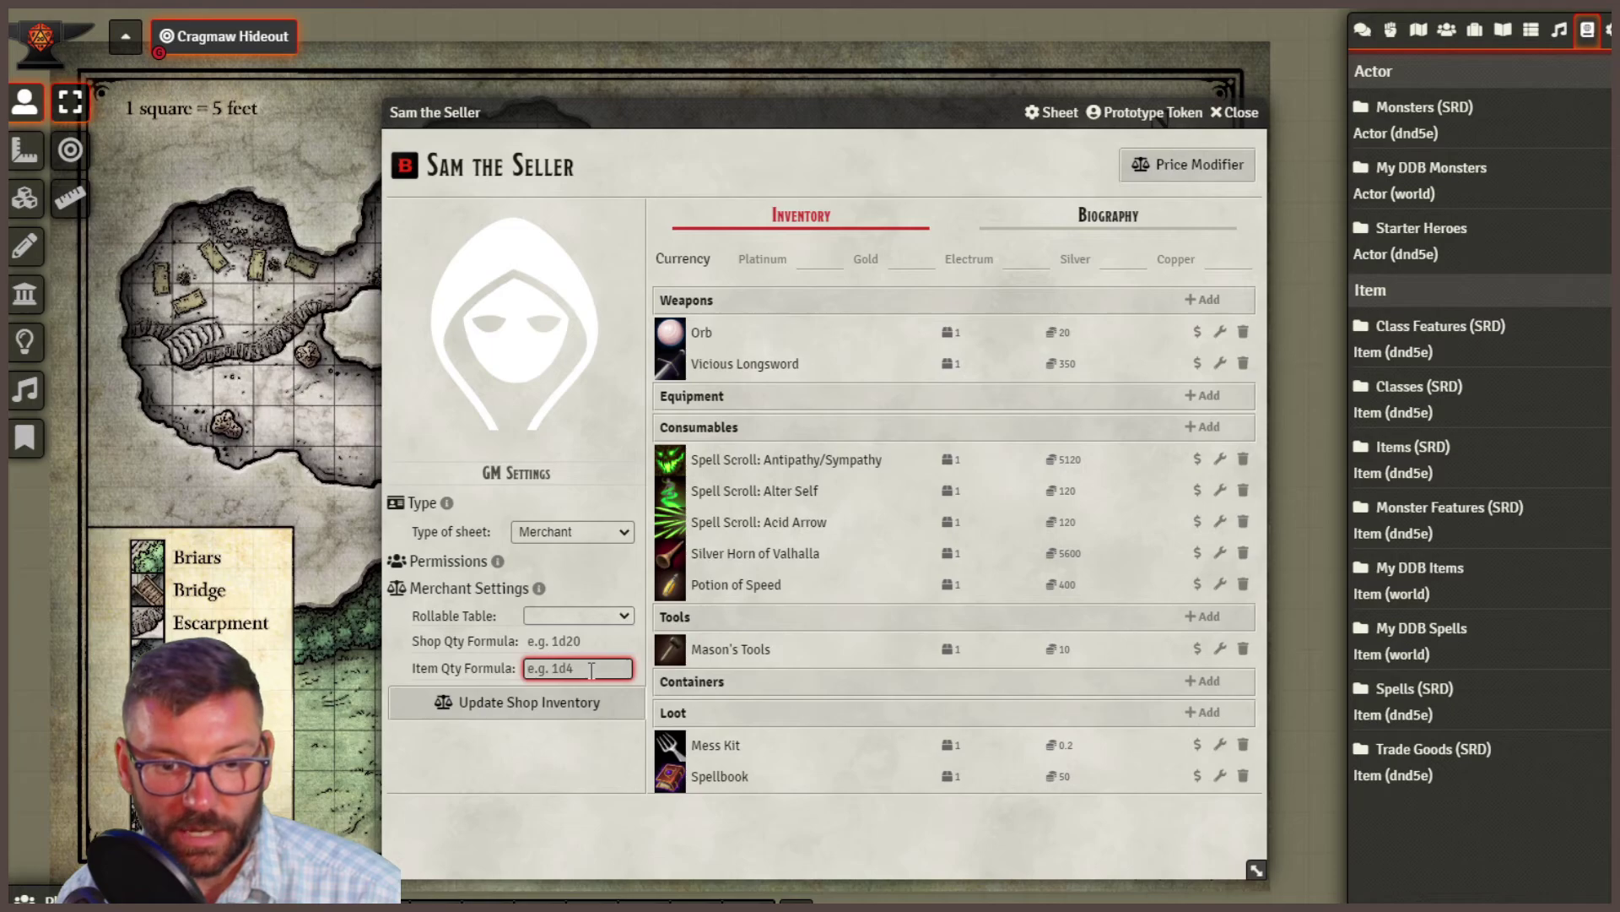
click(594, 641)
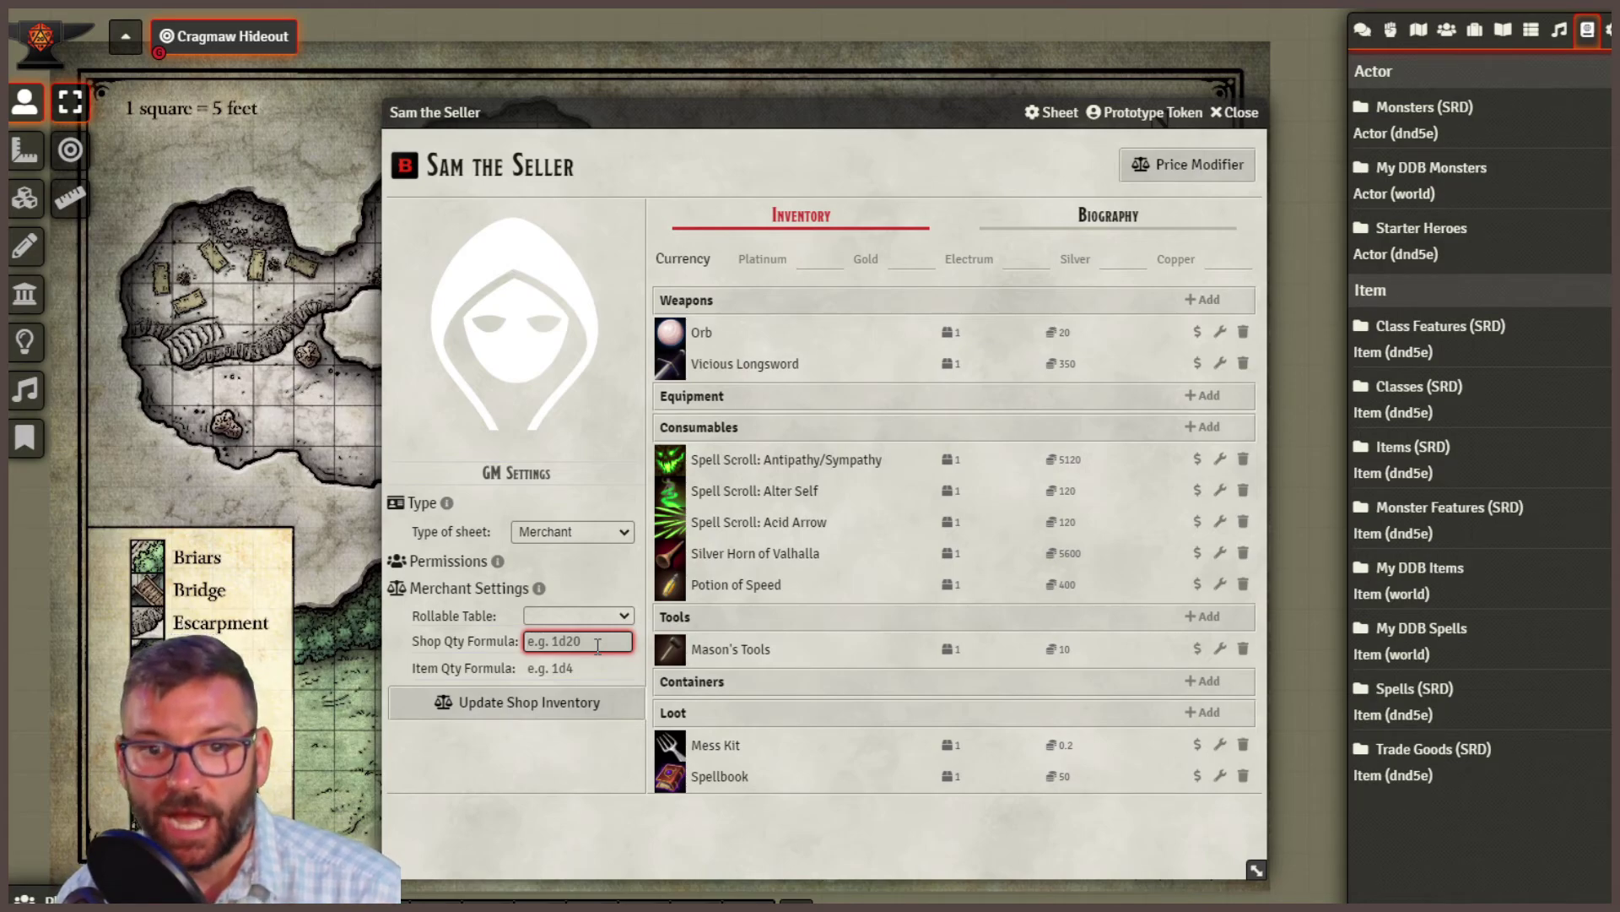
click(597, 671)
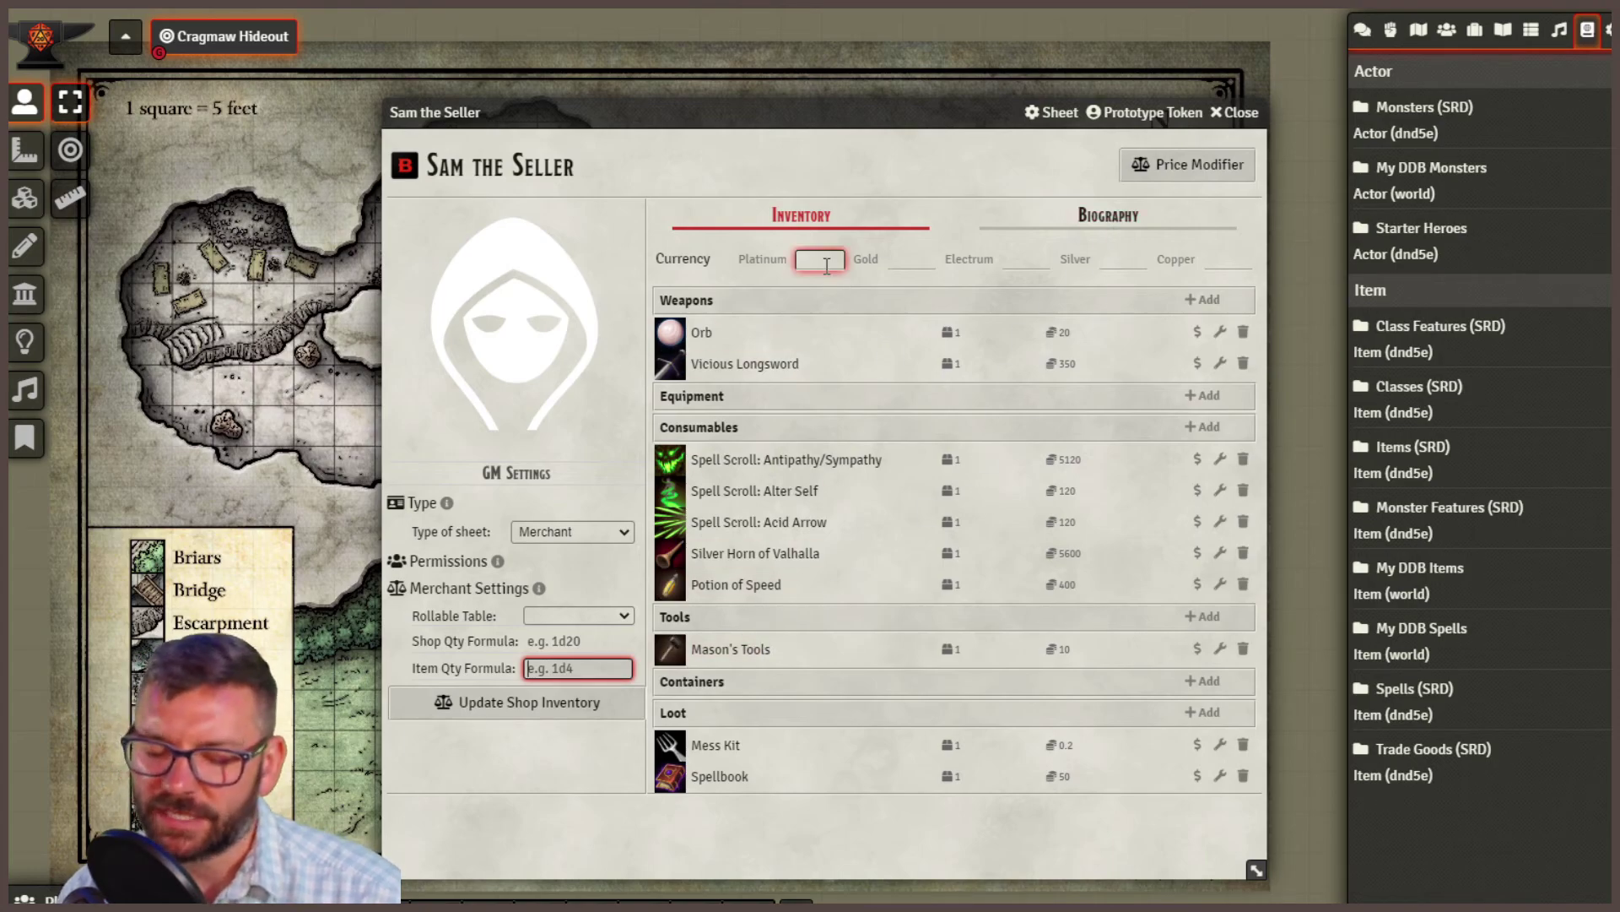
click(1238, 118)
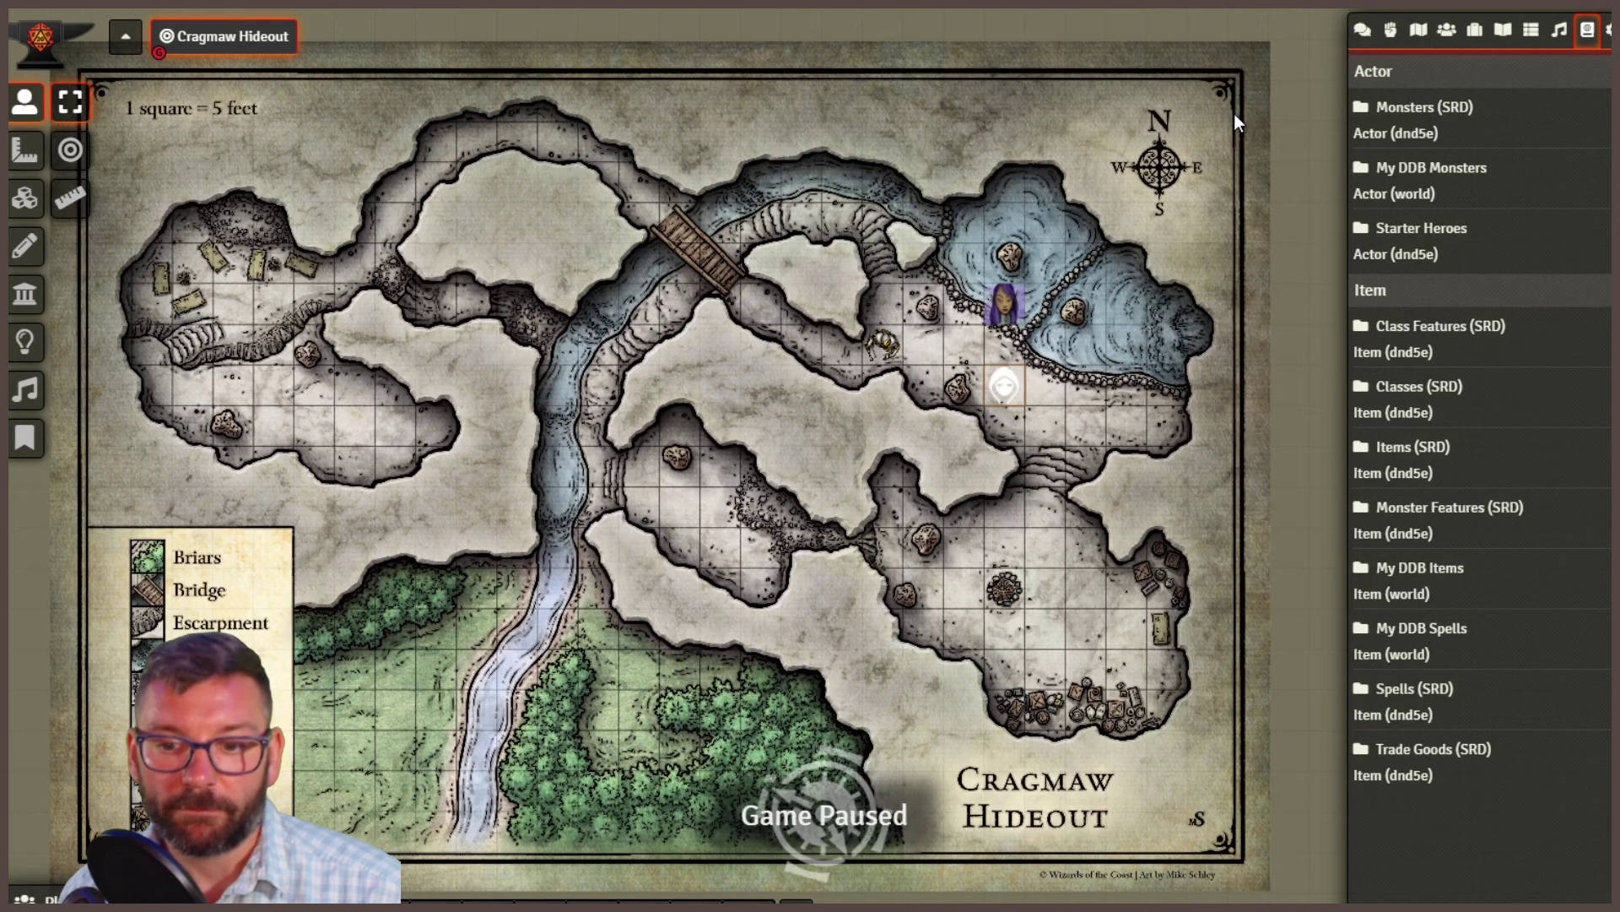